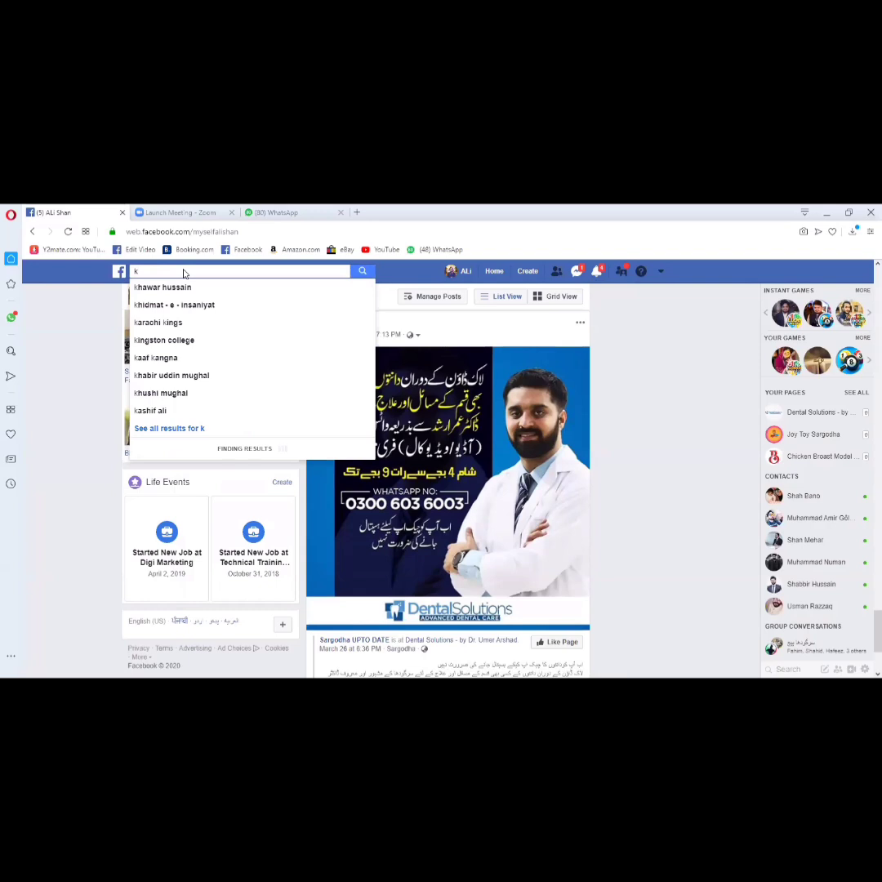
- Search Facebook for "kfc pakistan" and open the KFC Pakistan page
type("fc")
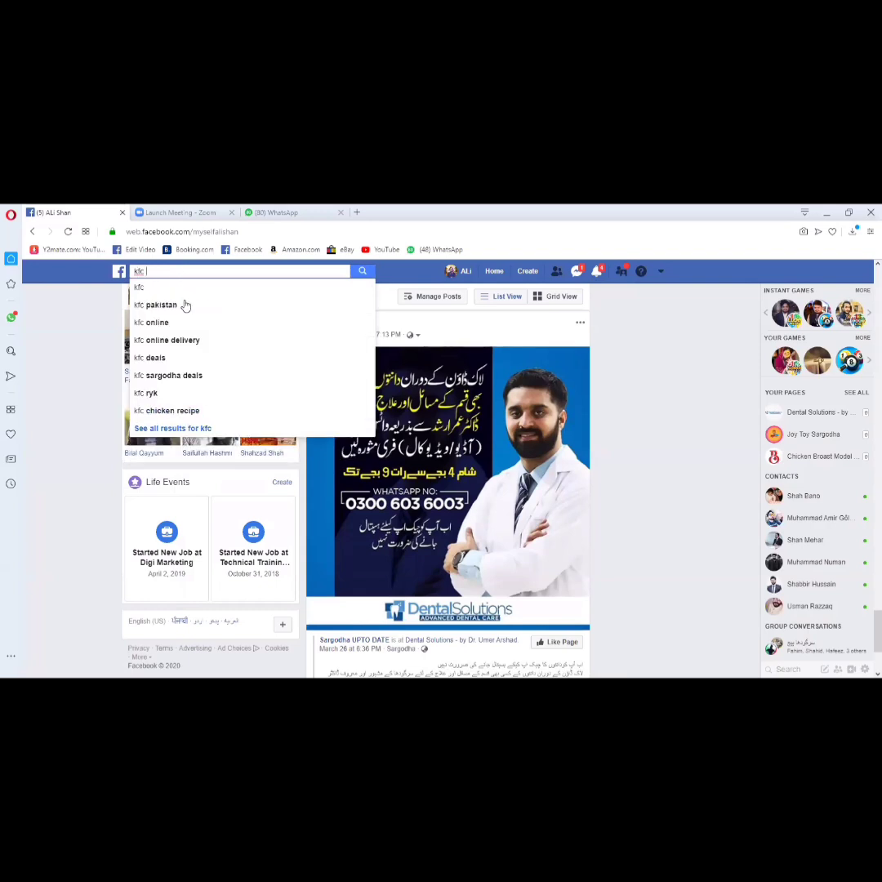
left_click(186, 305)
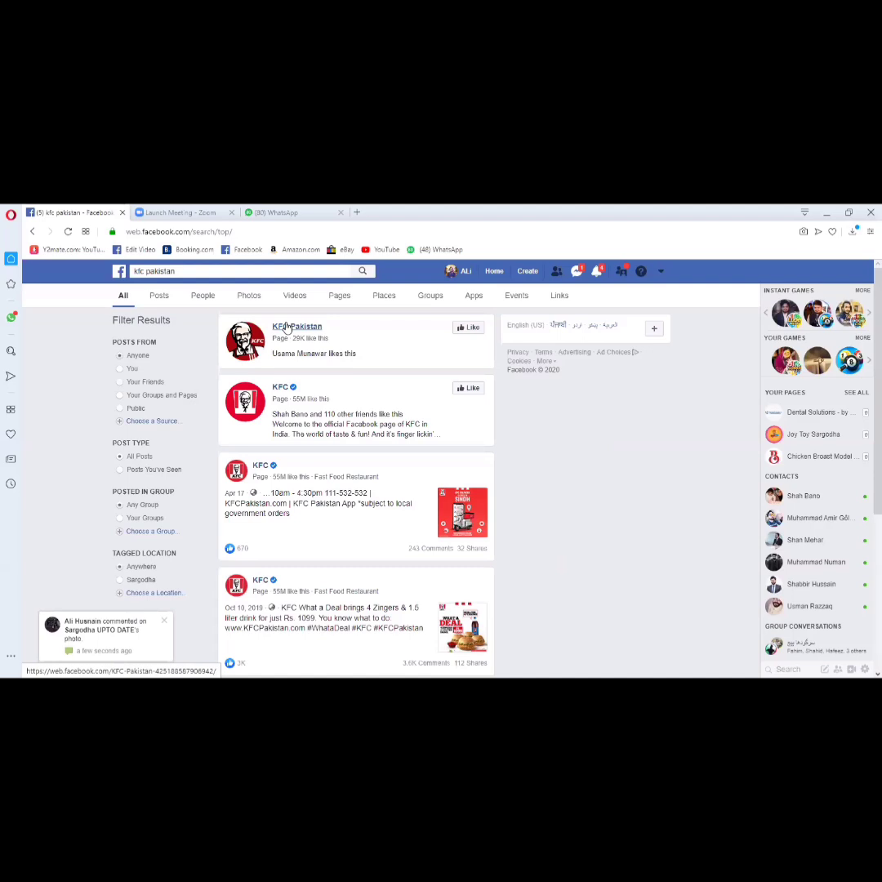
left_click(287, 328)
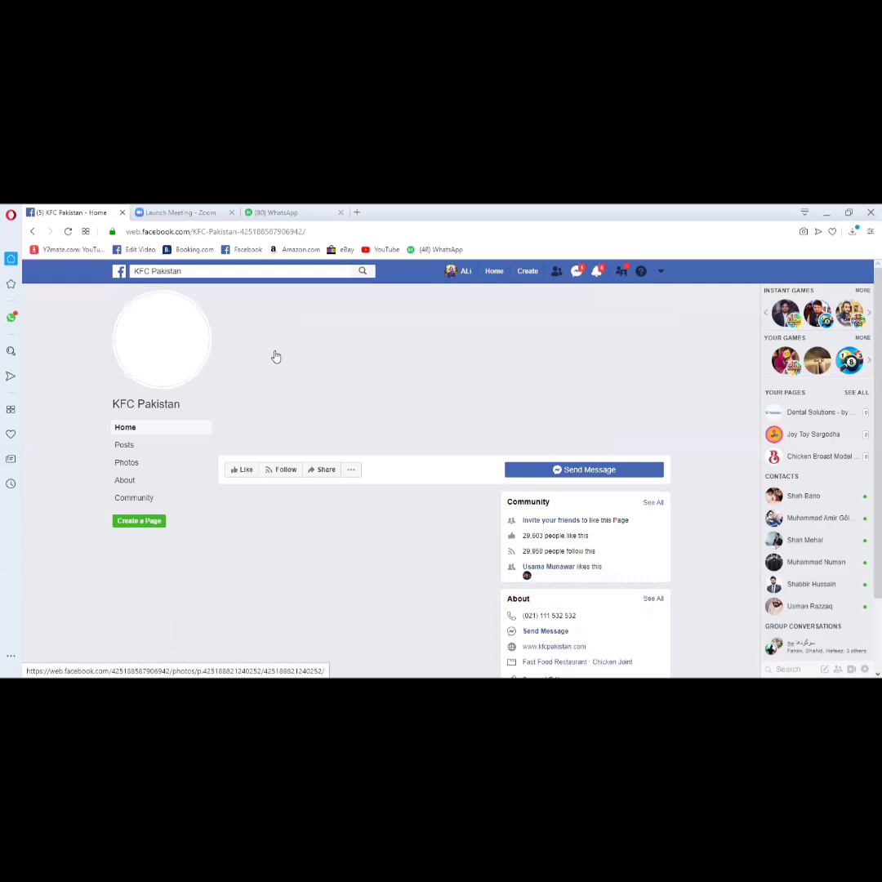
scroll(144, 468, "down", 3)
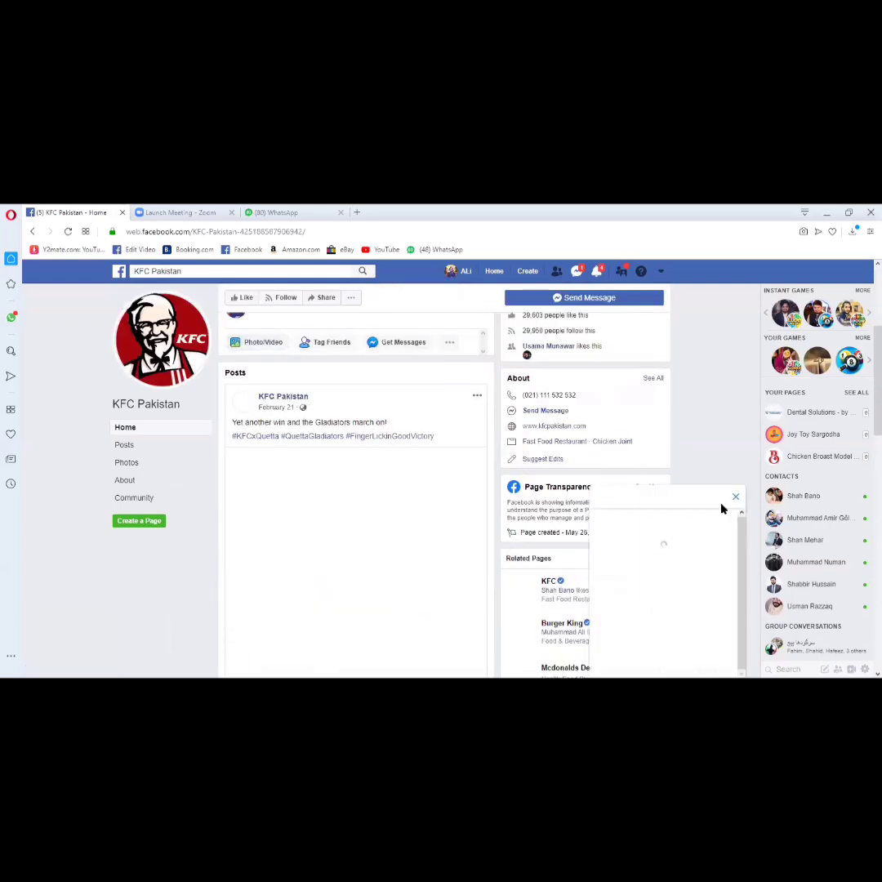
- Browse the KFC Pakistan page's photos and examine its promotional post designs, including the Monday offer
left_click(129, 462)
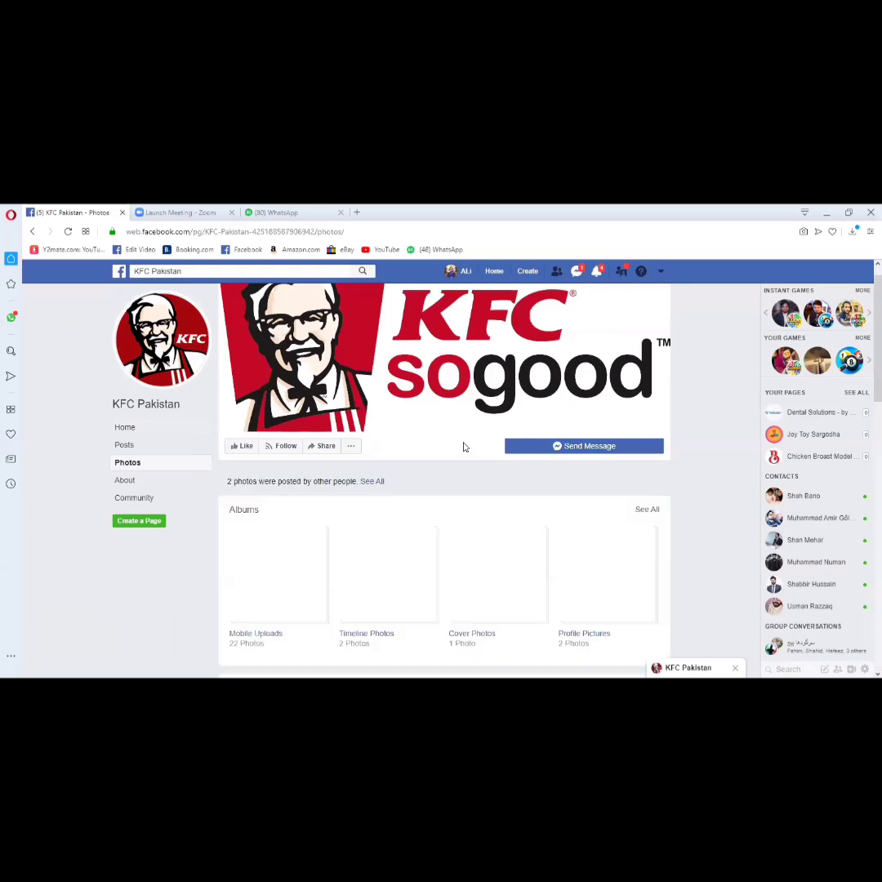
scroll(463, 447, "down", 1)
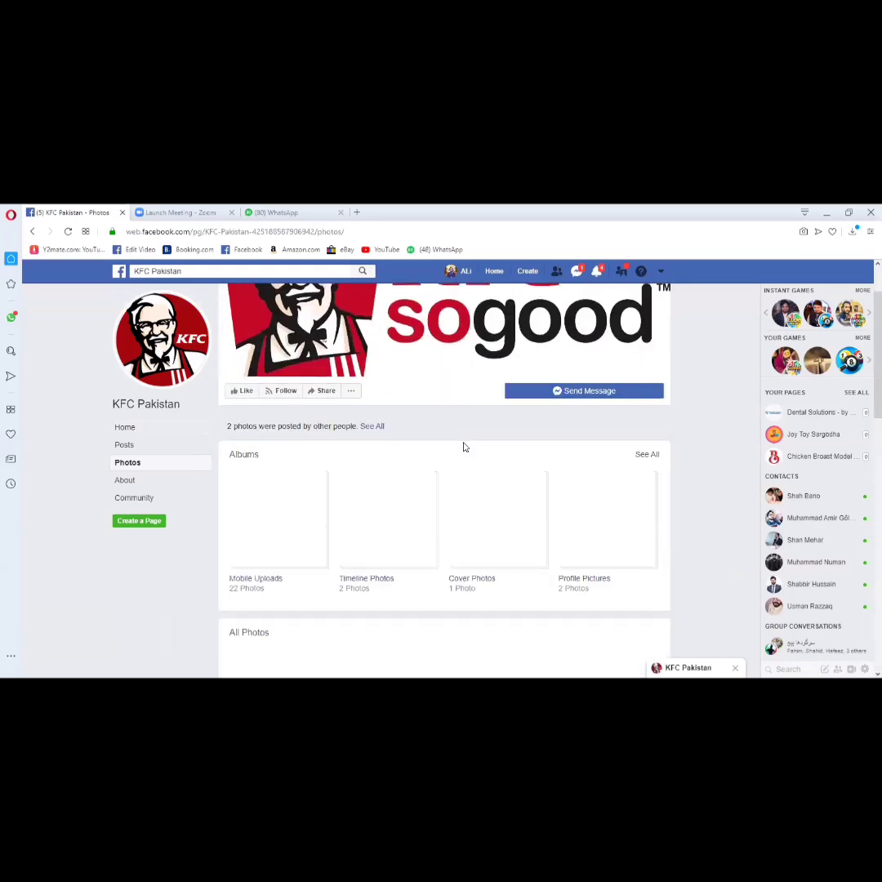
scroll(463, 447, "down", 3)
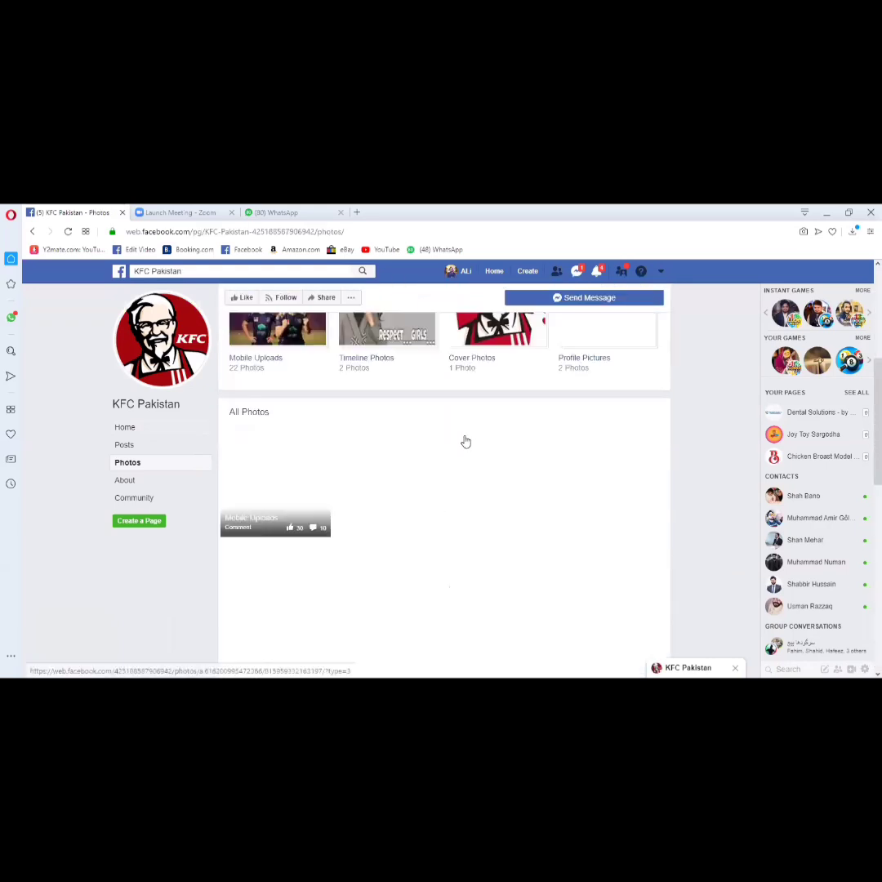
left_click(277, 347)
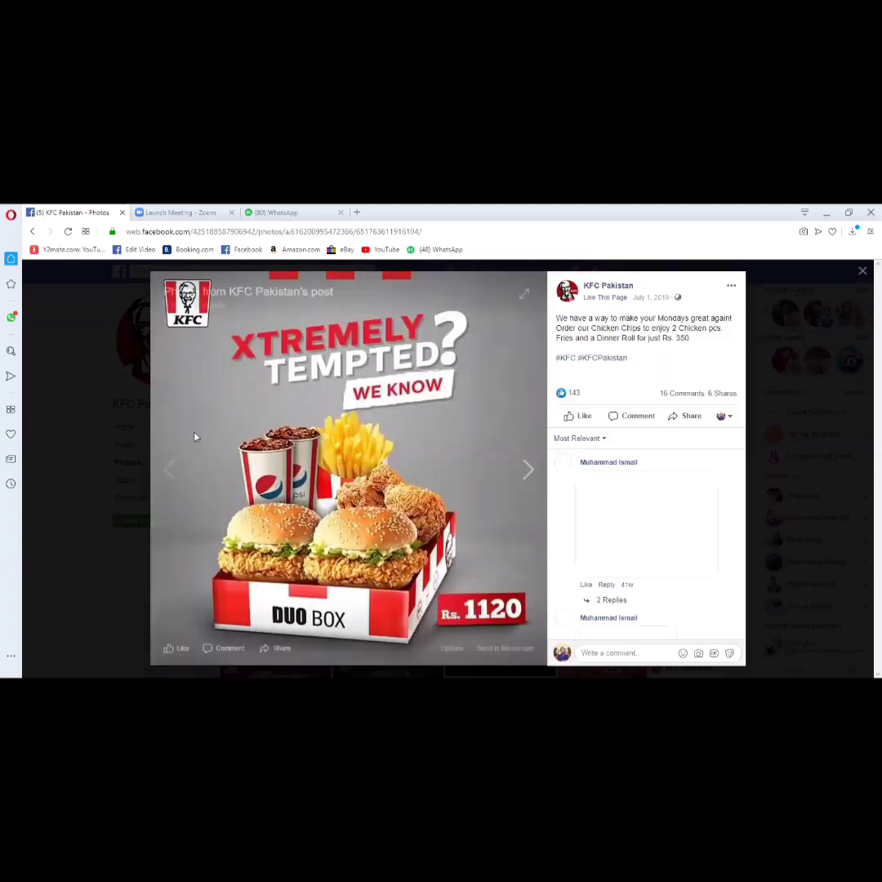
left_click(424, 384)
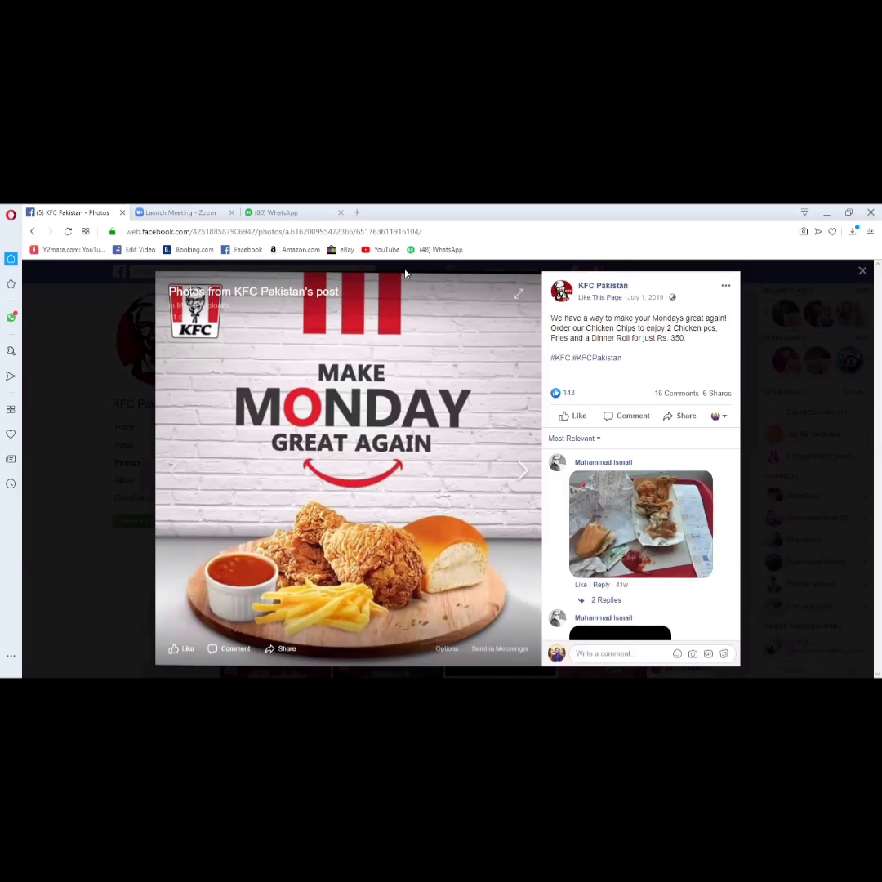
- Open Pinterest in a new browser tab and search for "fastfood social media design"
key("ctrl+t")
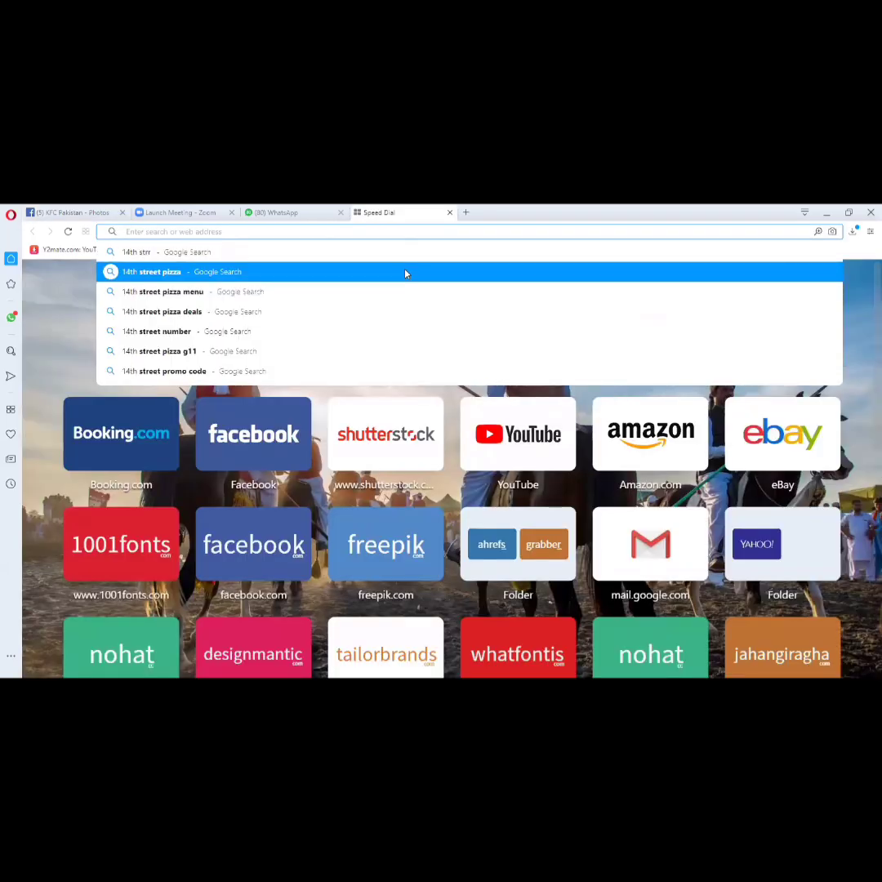
type("pinterest.com")
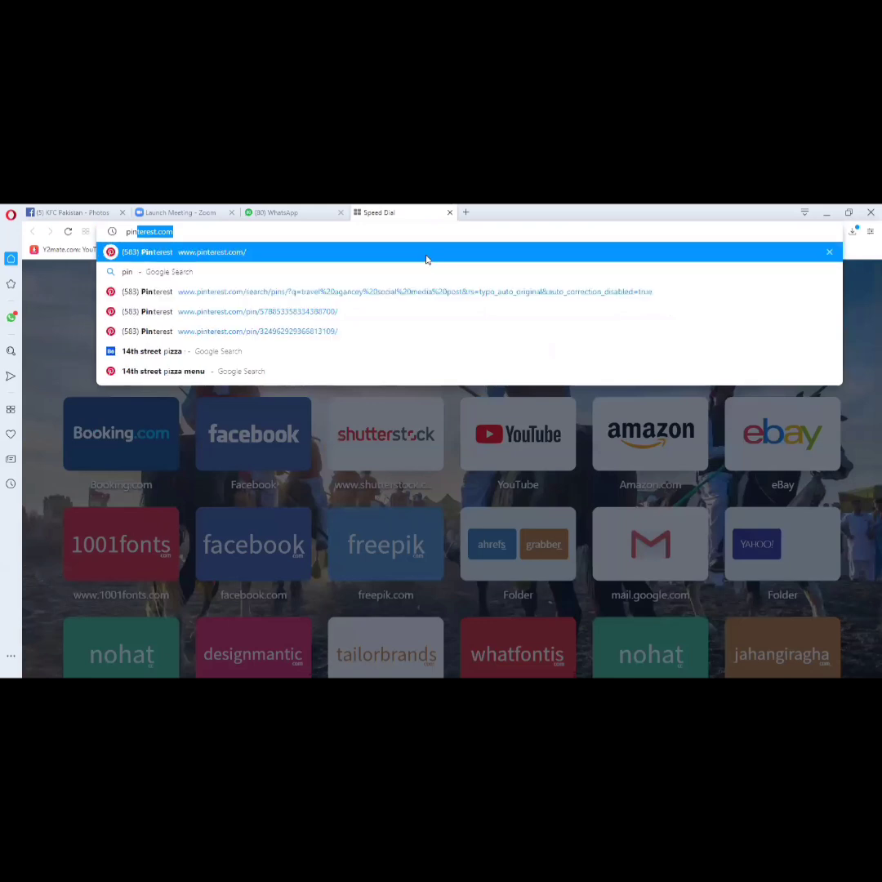
key("Return")
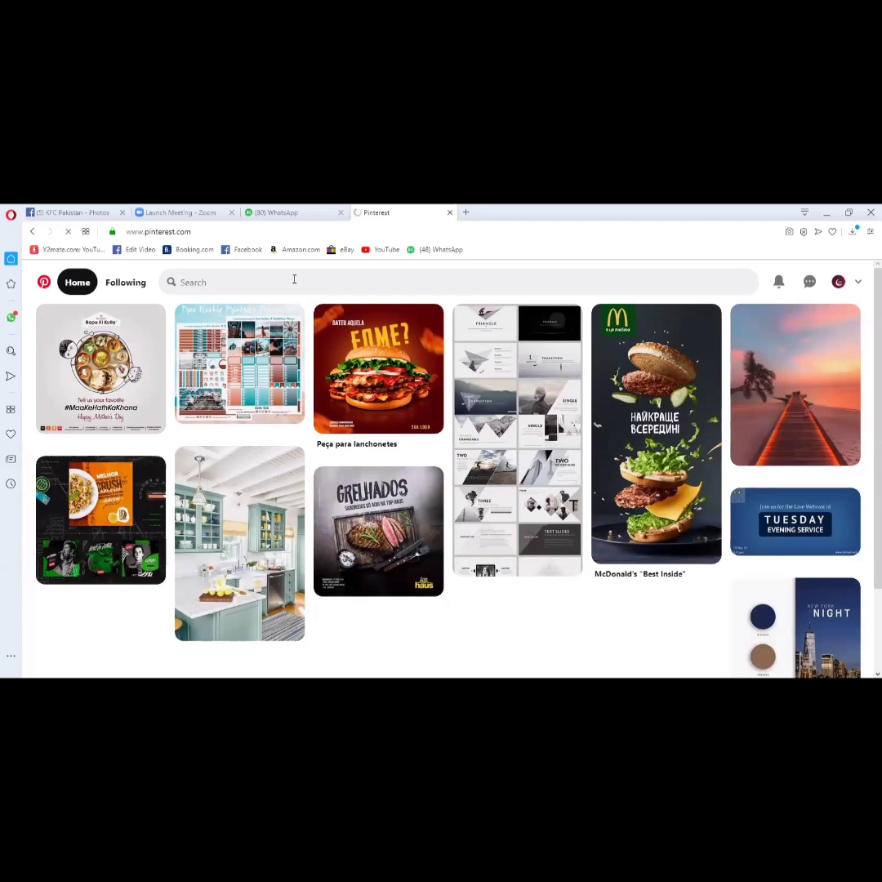
left_click(294, 279)
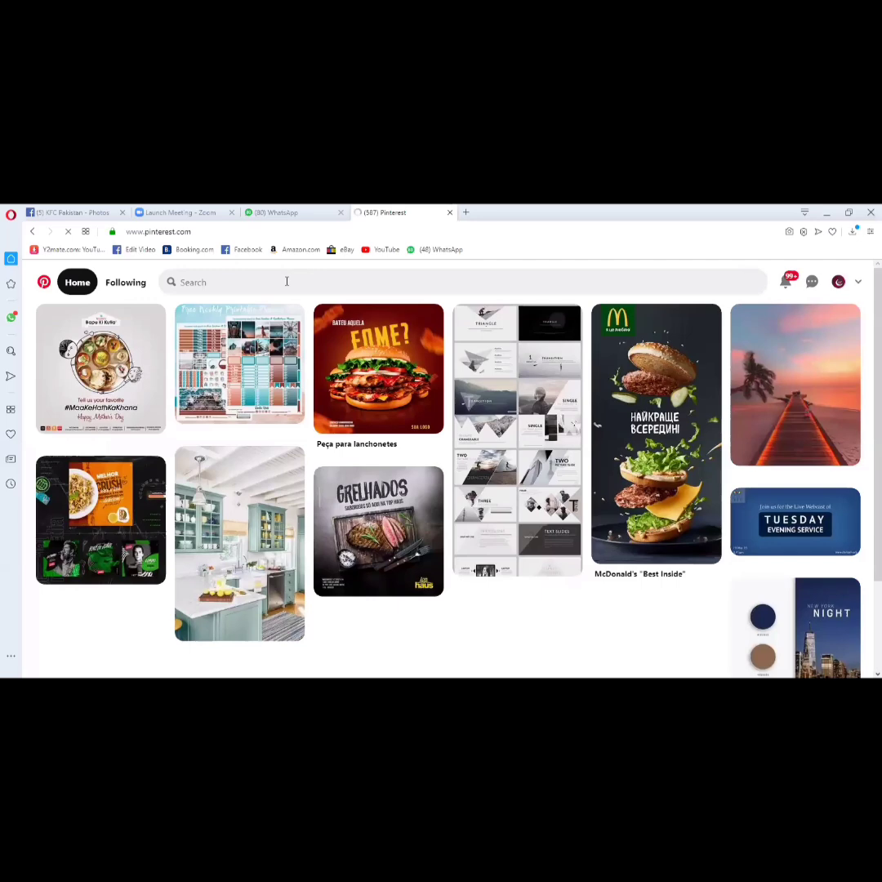
left_click(287, 282)
type("fastfood soc")
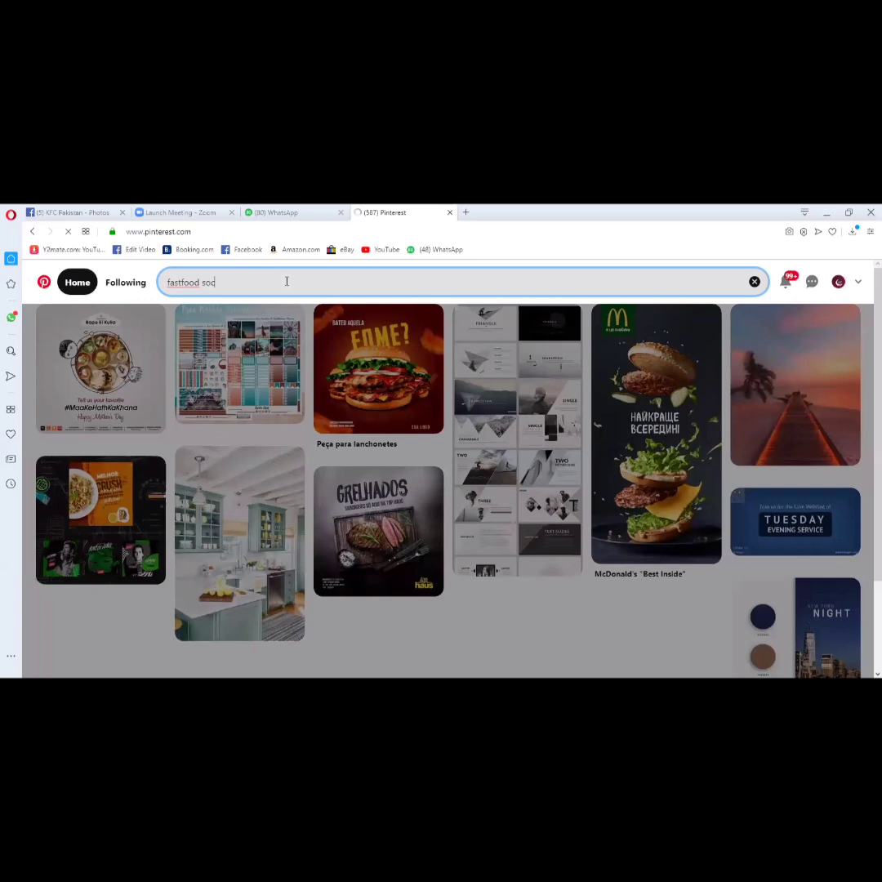
type("ial media design")
key("Return")
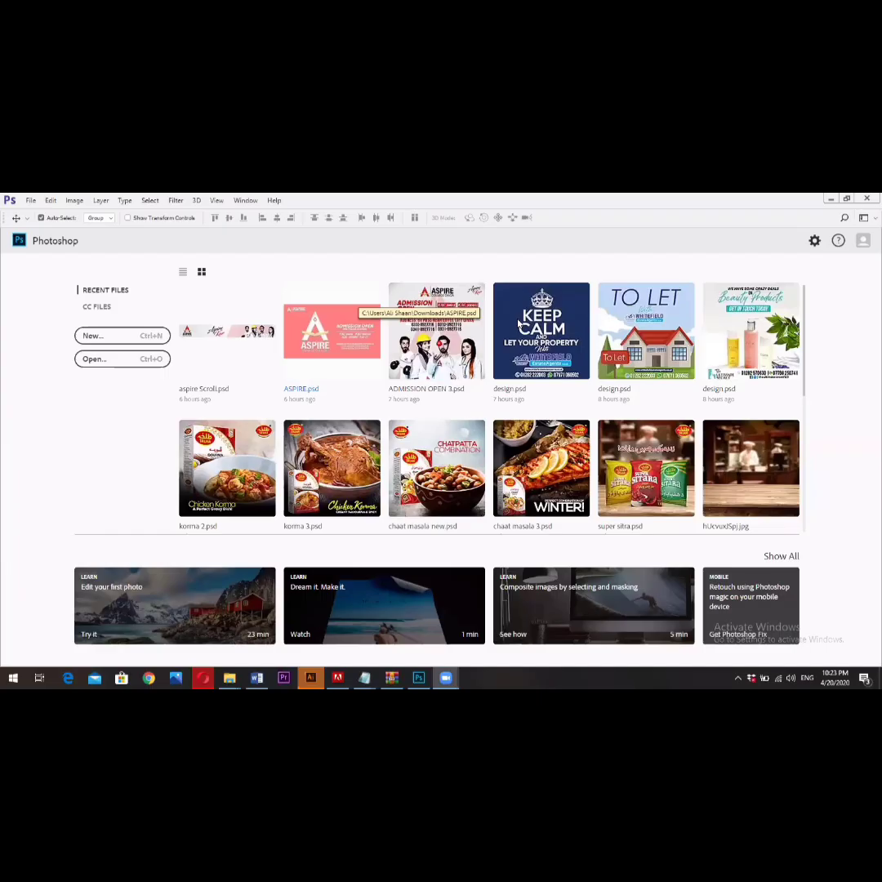
- Create a 720 x 720 pixel Photoshop document at 300 pixels/inch in RGB Color with a white background
key("ctrl+n")
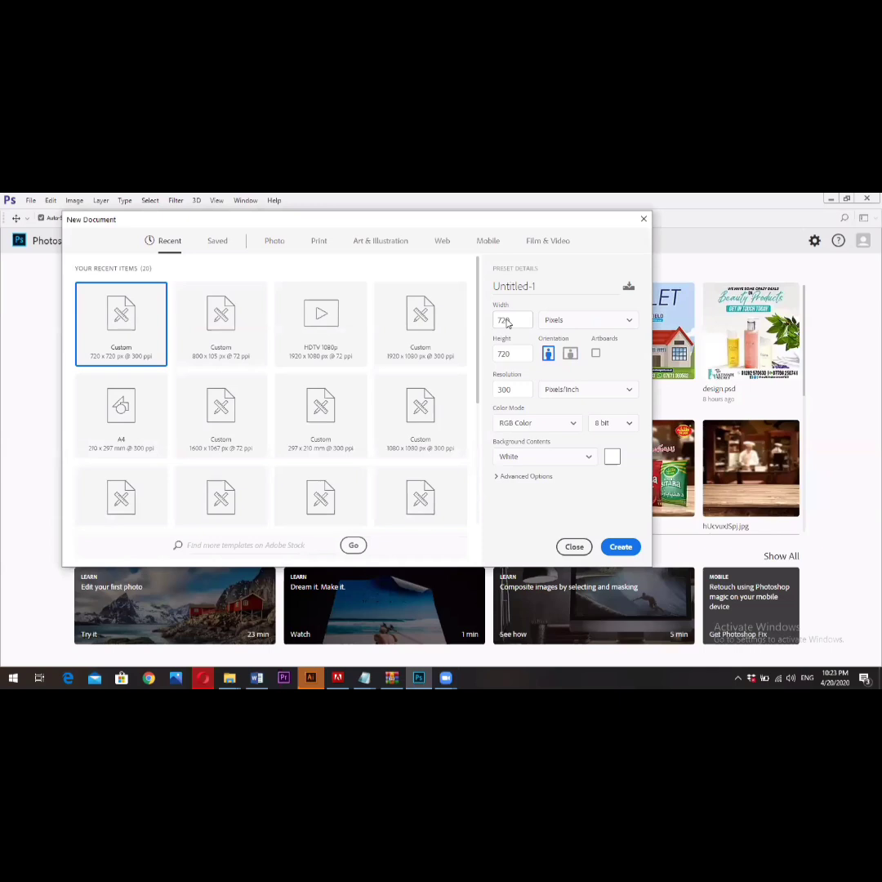
left_click(496, 391)
left_click(527, 425)
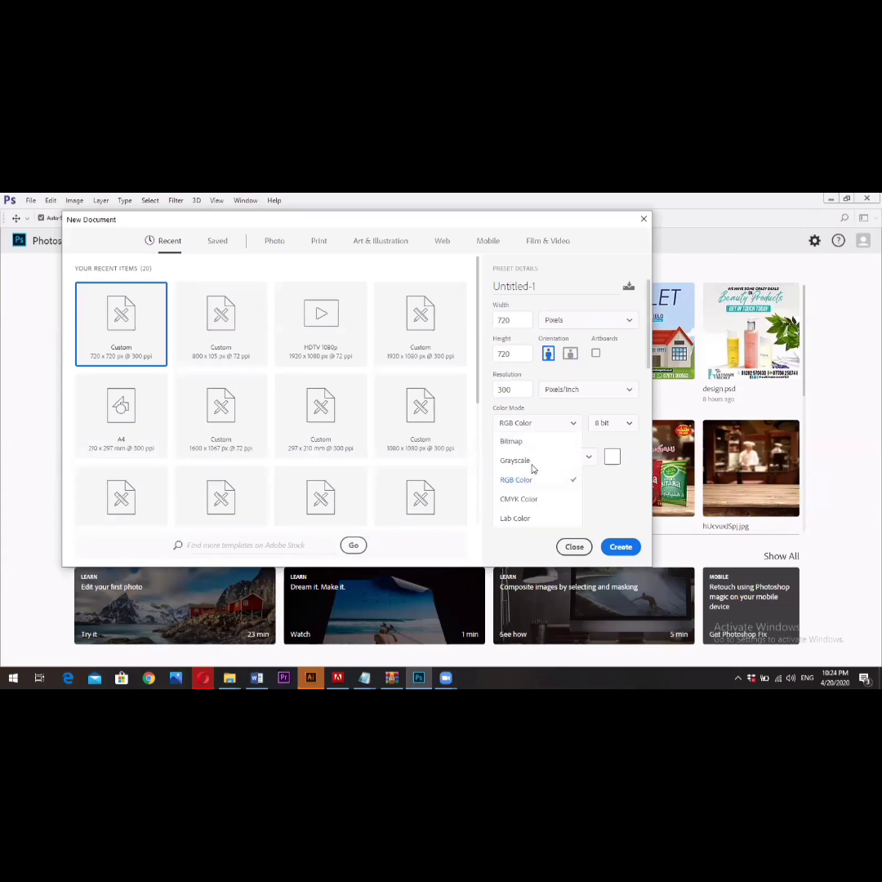
left_click(615, 465)
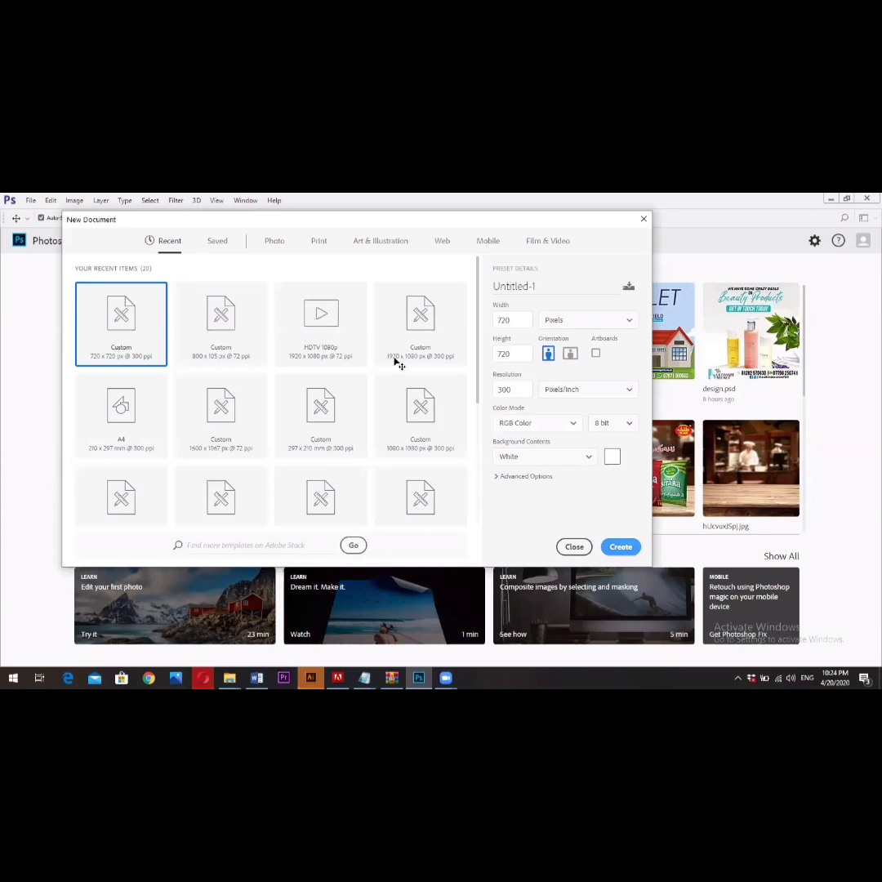
key("Return")
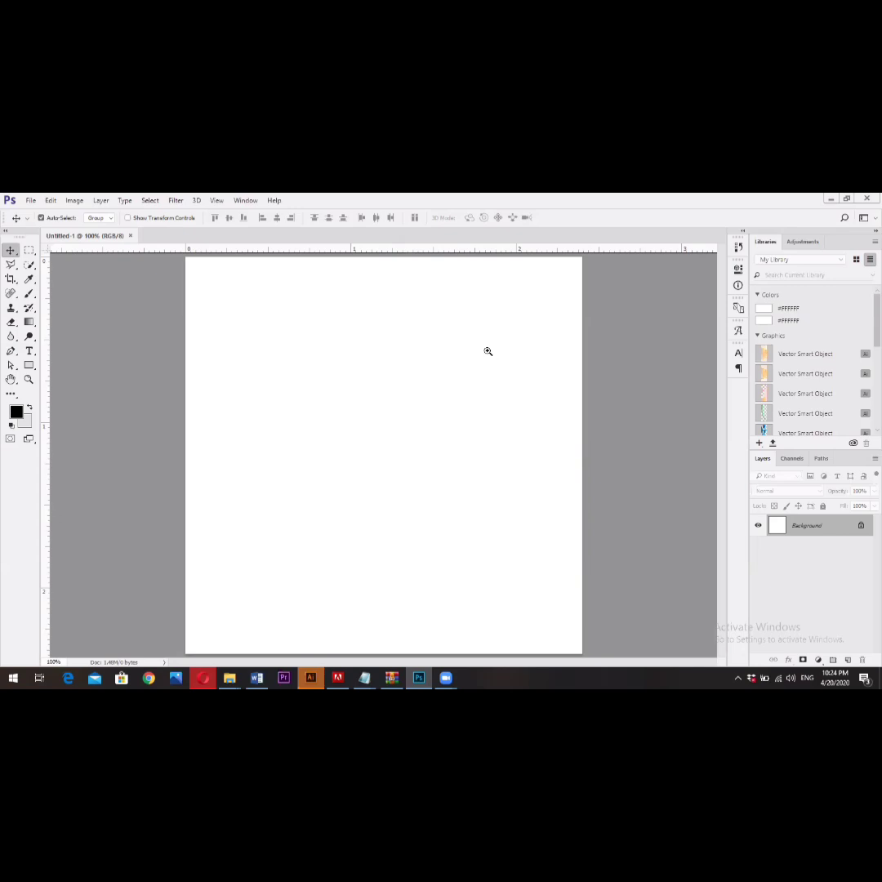
- Switch to Pinterest and examine the orange pizza social media post among the fast-food designs
key("alt+Tab")
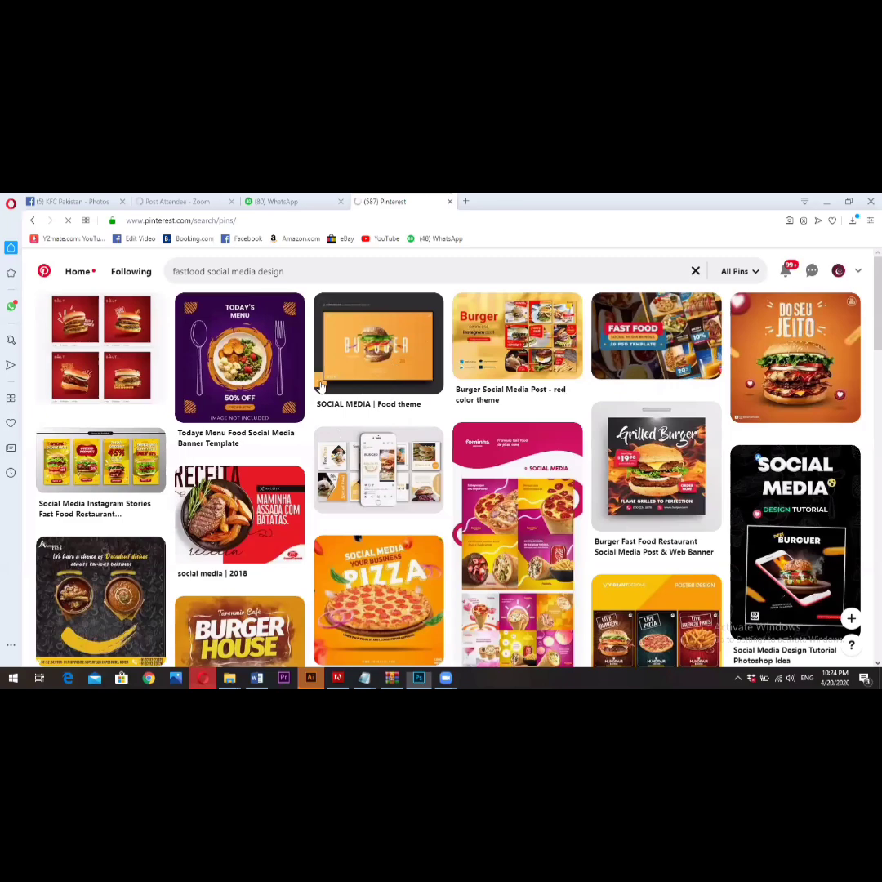
scroll(321, 385, "down", 3)
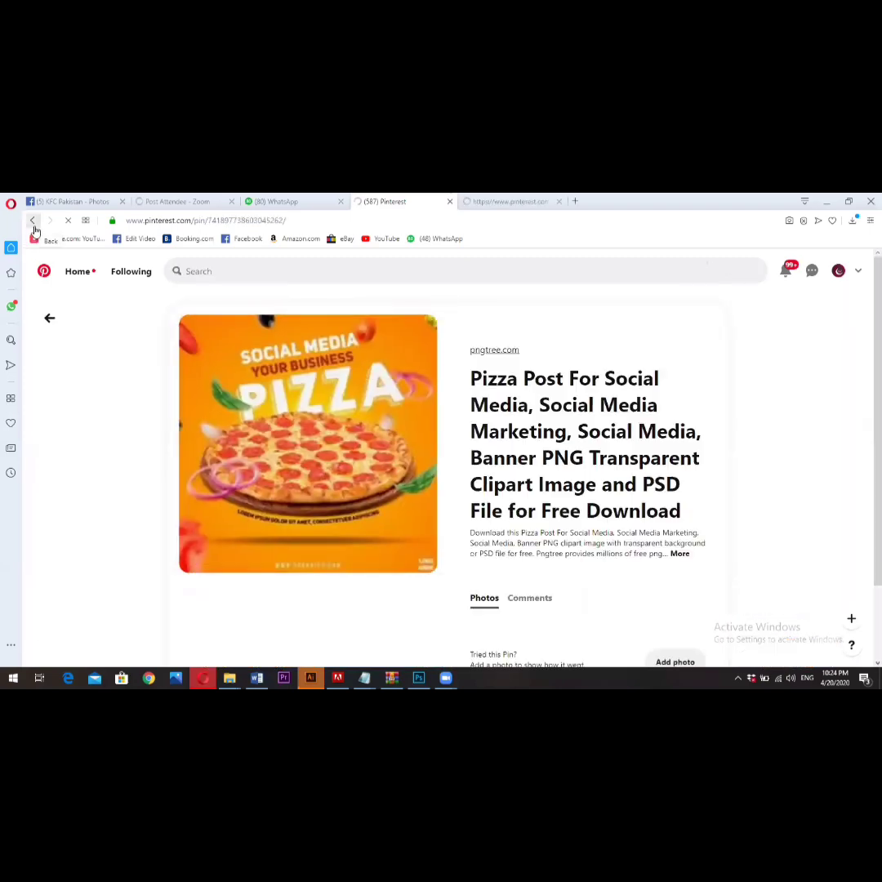
left_click(34, 228)
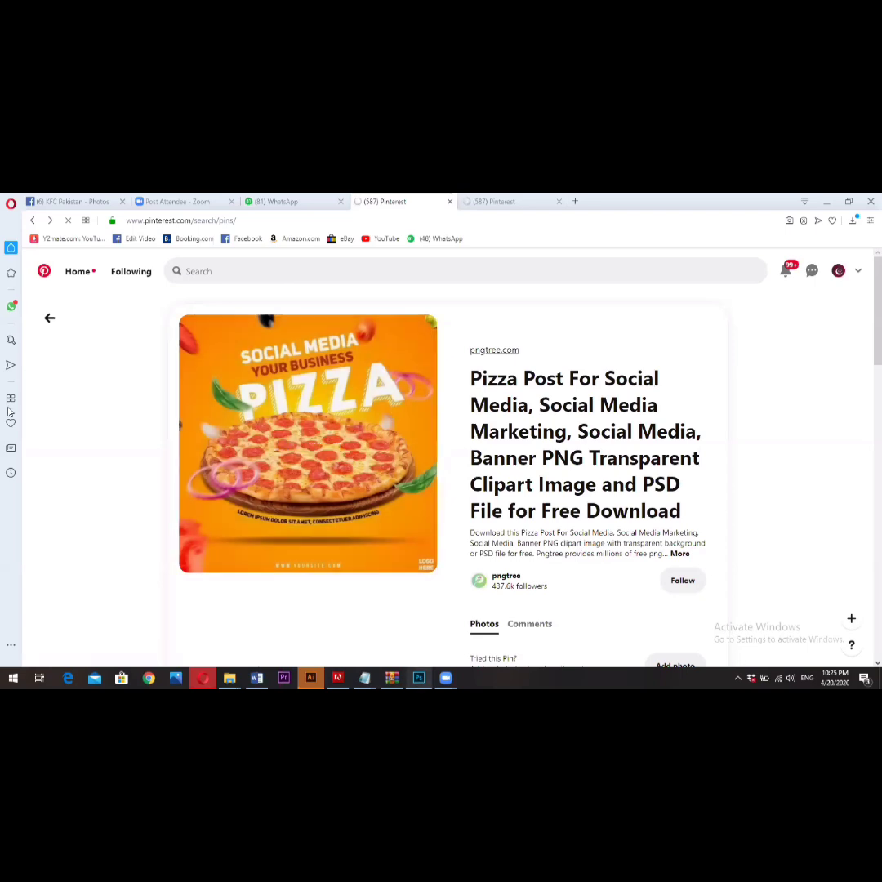
- Switch to Photoshop, set the foreground color to yellow ffc600 and fill the Background layer with it
key("alt+Tab")
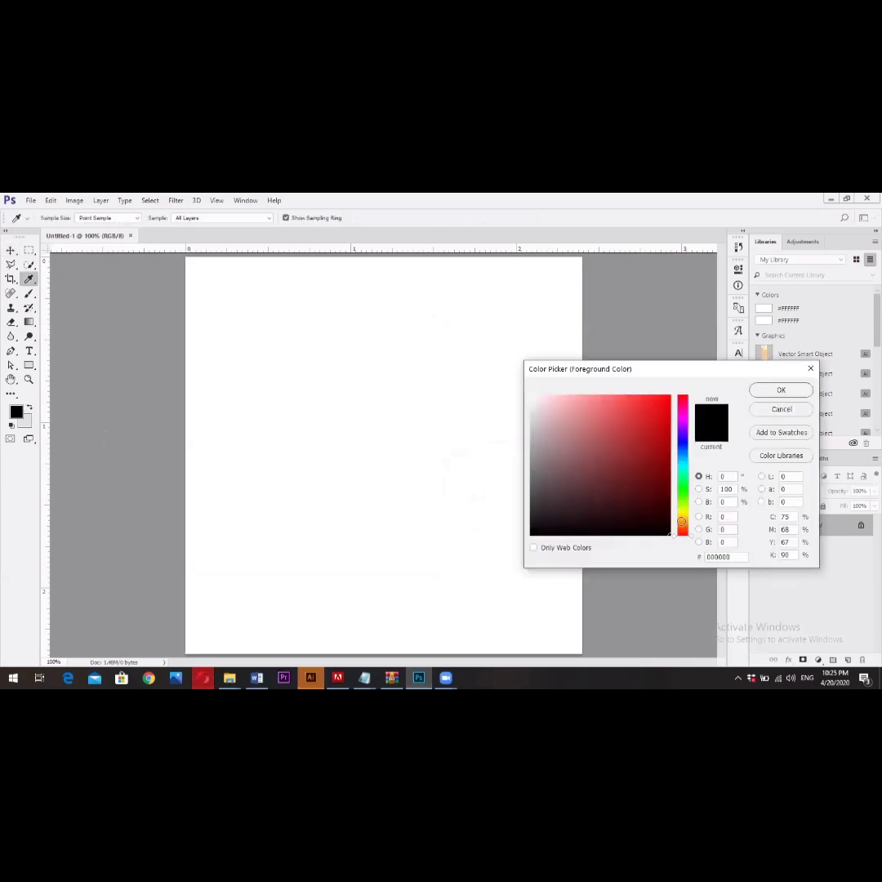
left_click(681, 521)
mouse_move(665, 431)
left_mouse_down()
mouse_move(658, 450)
mouse_move(671, 395)
left_mouse_up()
left_click(684, 517)
left_click_drag(684, 517, 684, 518)
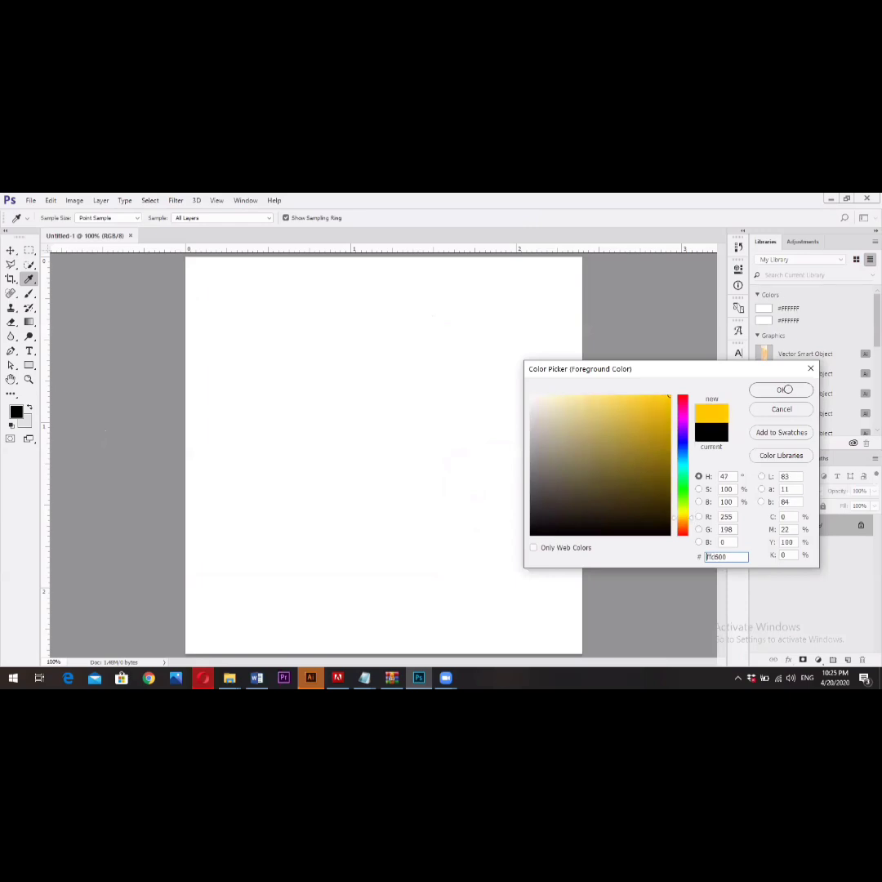
key("Return")
key("v")
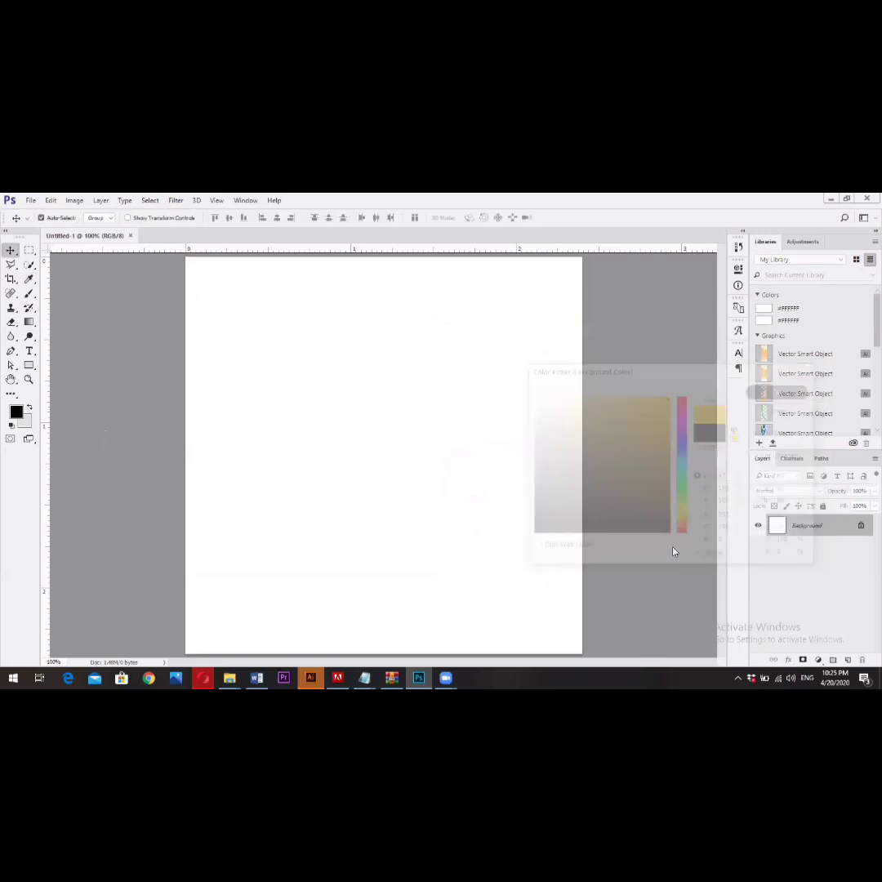
key("alt+BackSpace")
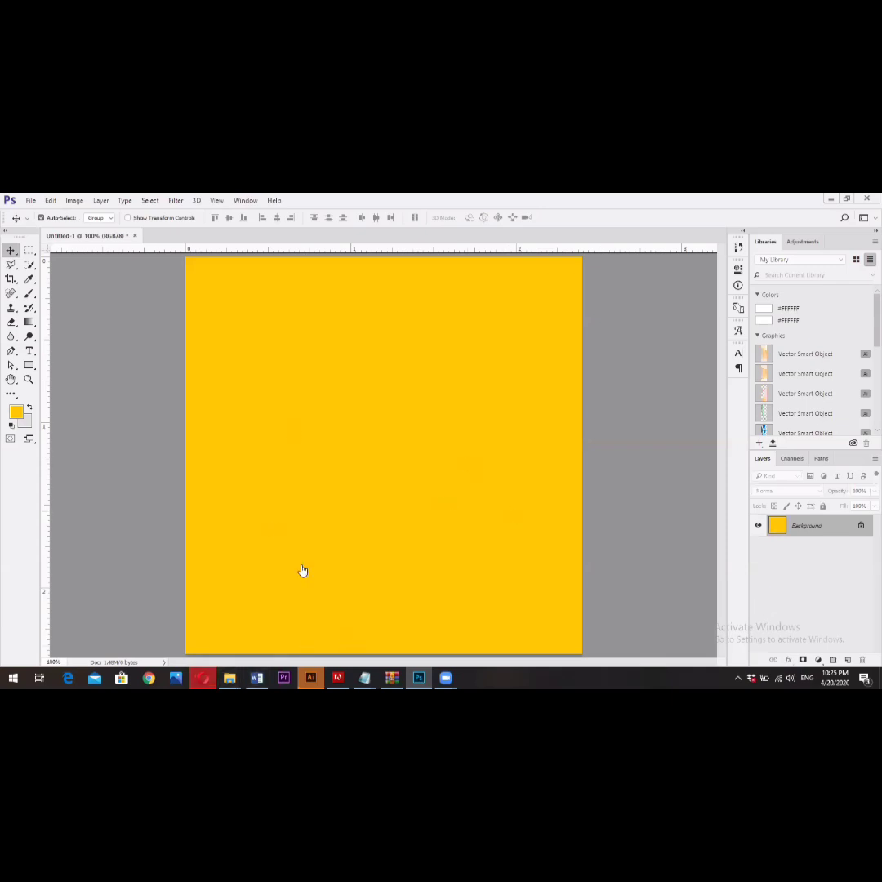
key("alt+Tab")
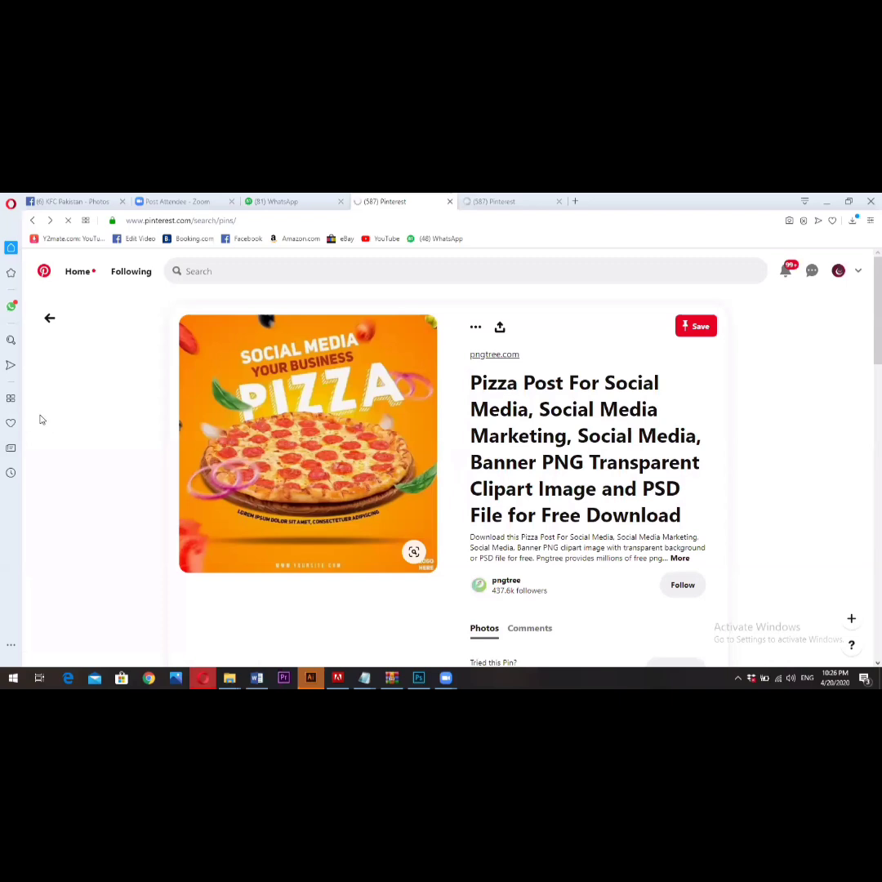
key("alt+Tab")
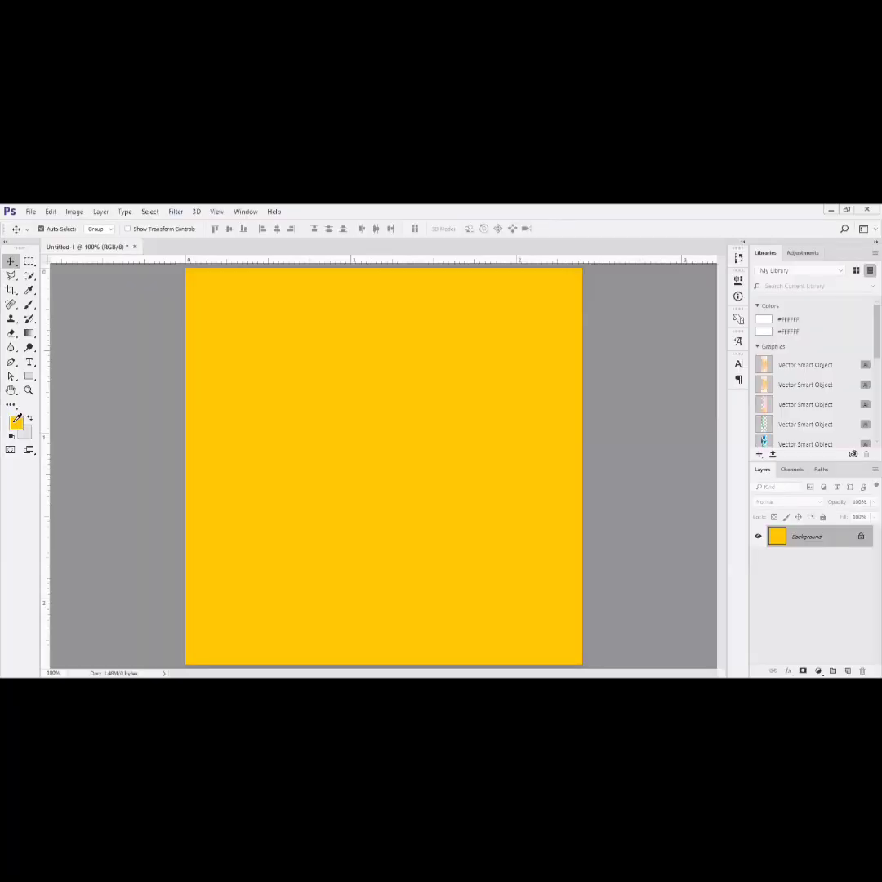
left_click(17, 422)
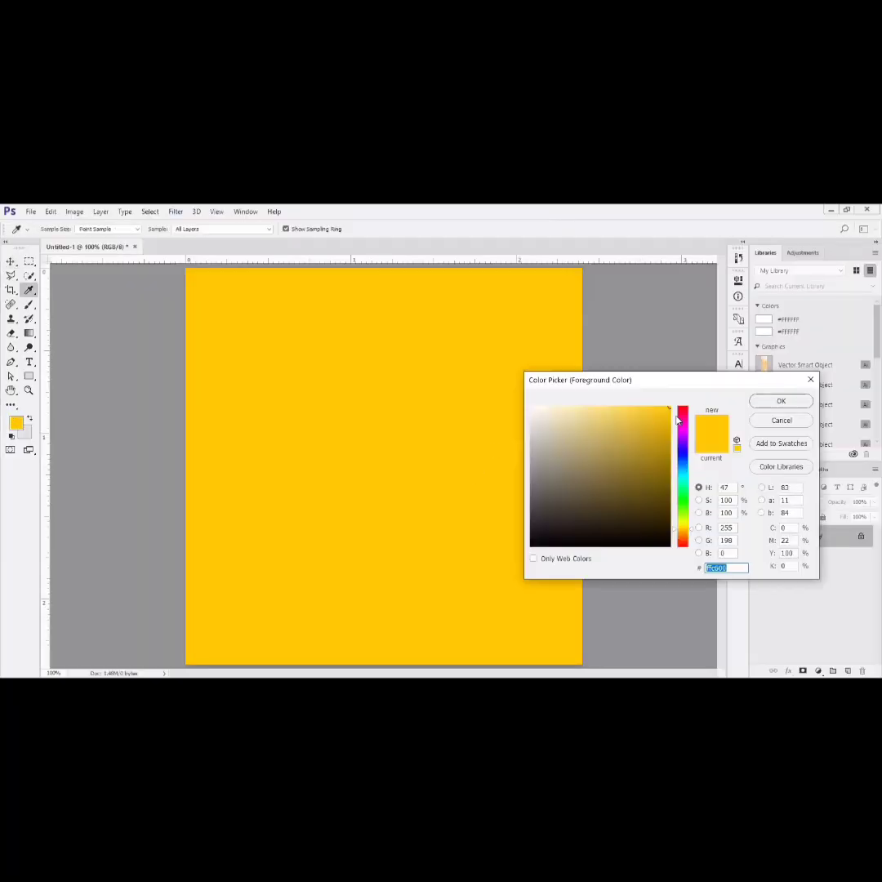
left_click(707, 567)
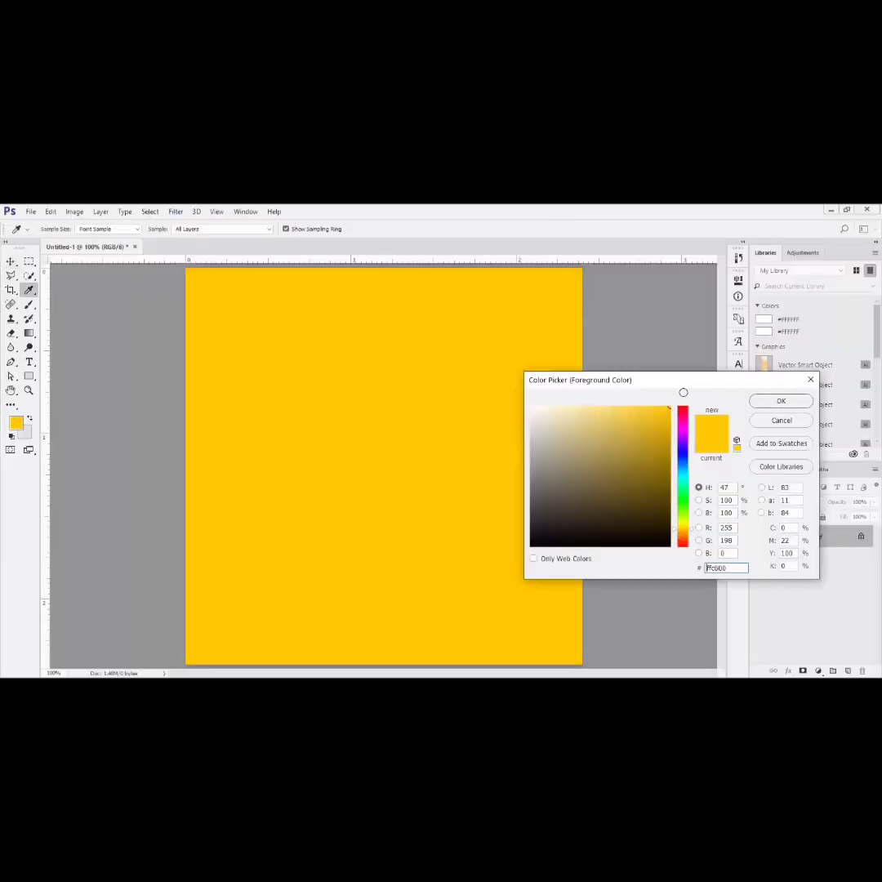
left_click(769, 403)
key("v")
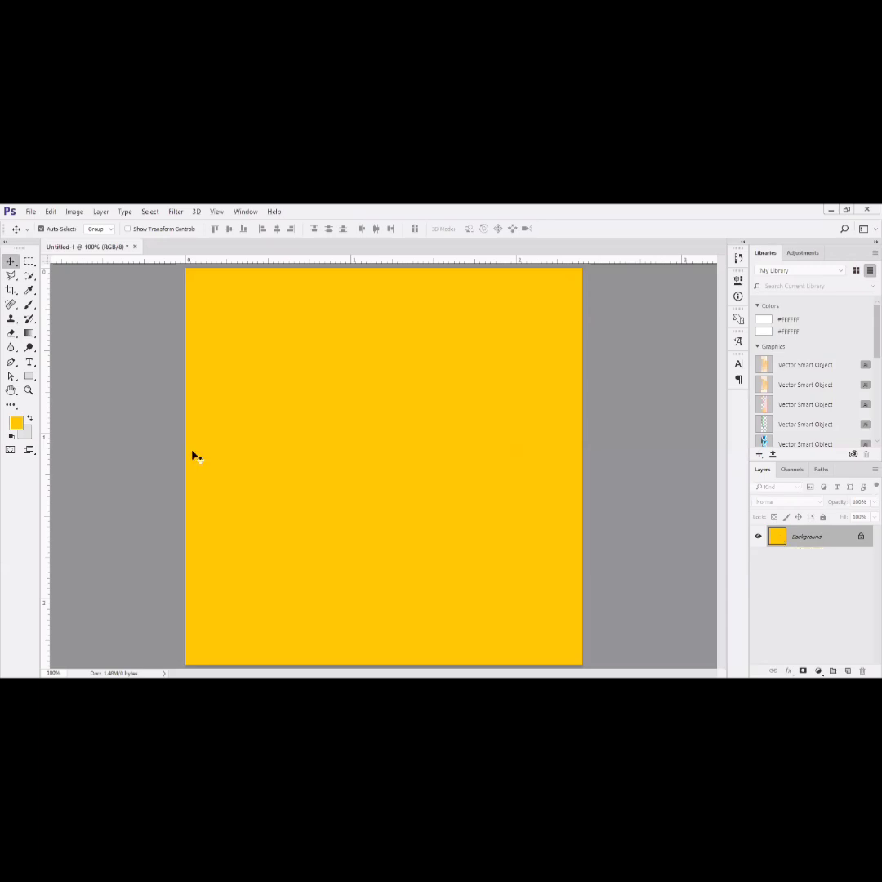
left_click(16, 422)
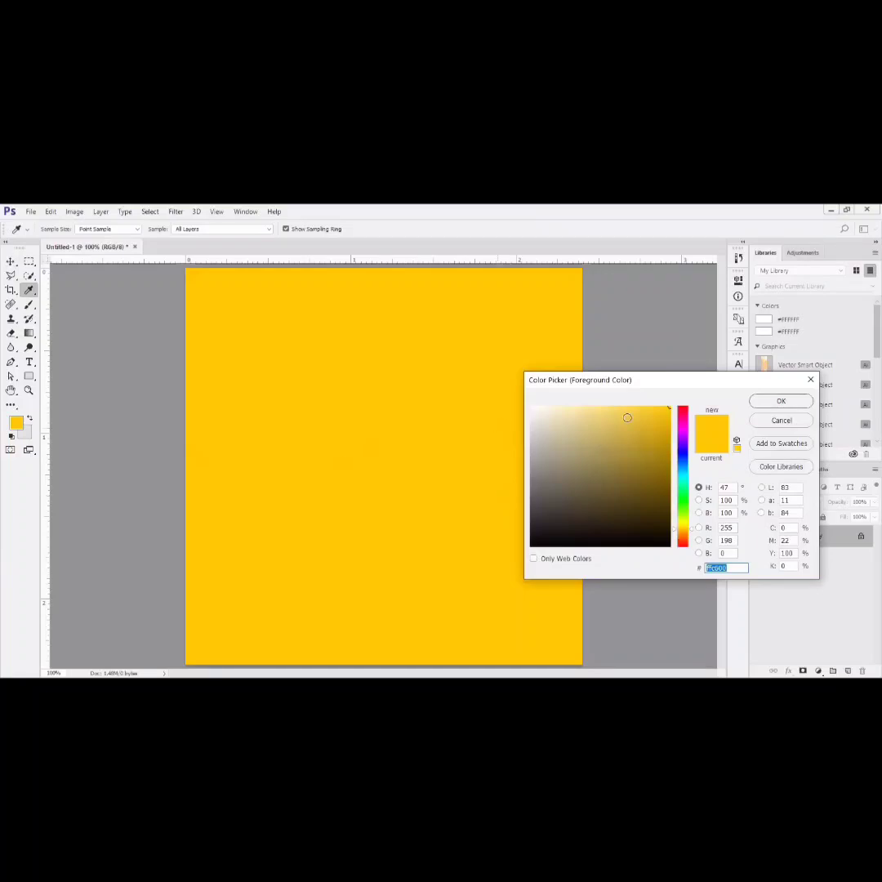
left_click(810, 378)
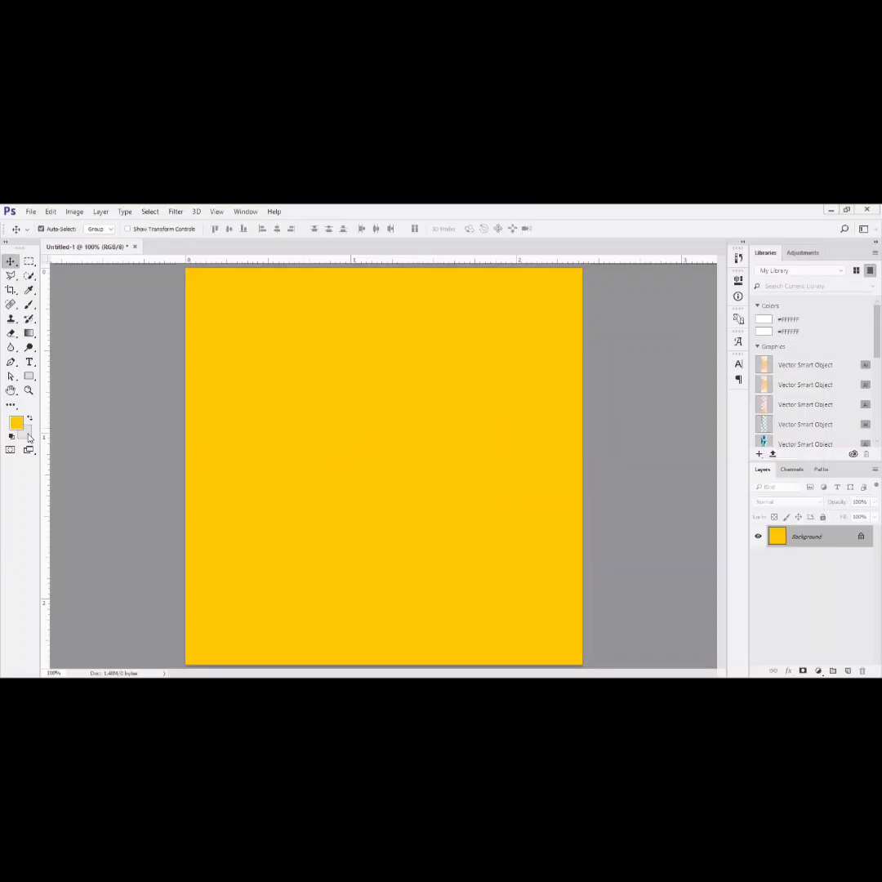
- Set the background color to dark red af1a1a
left_click(29, 435)
mouse_move(650, 463)
left_mouse_down()
mouse_move(627, 480)
mouse_move(642, 493)
left_mouse_up()
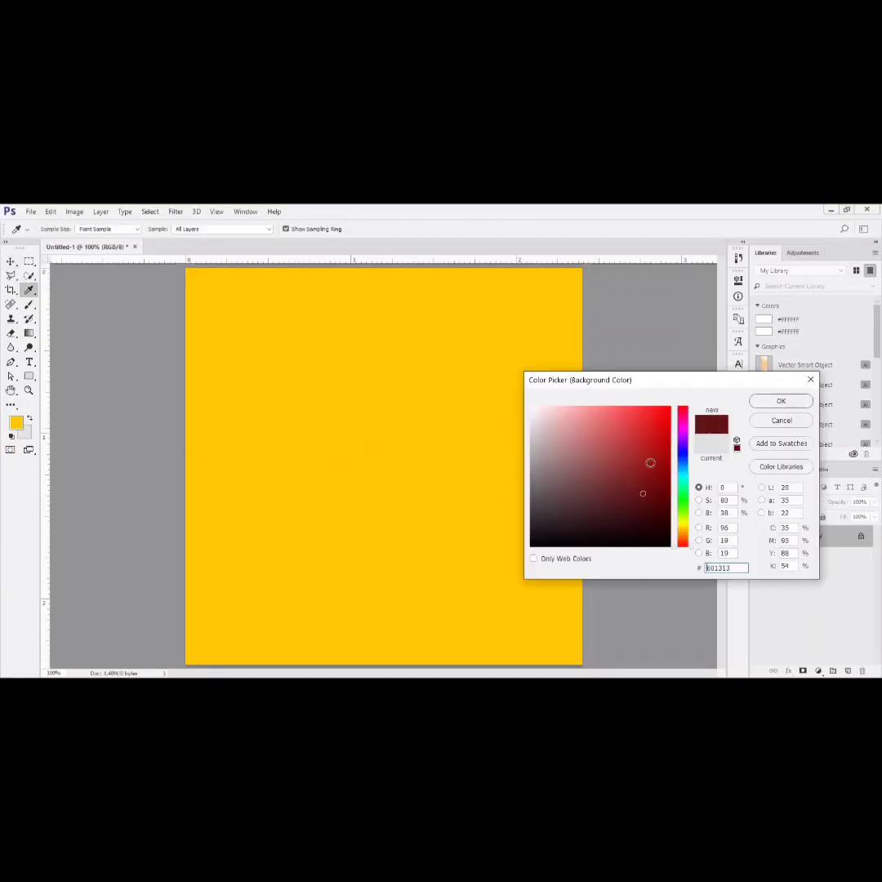
left_click(649, 449)
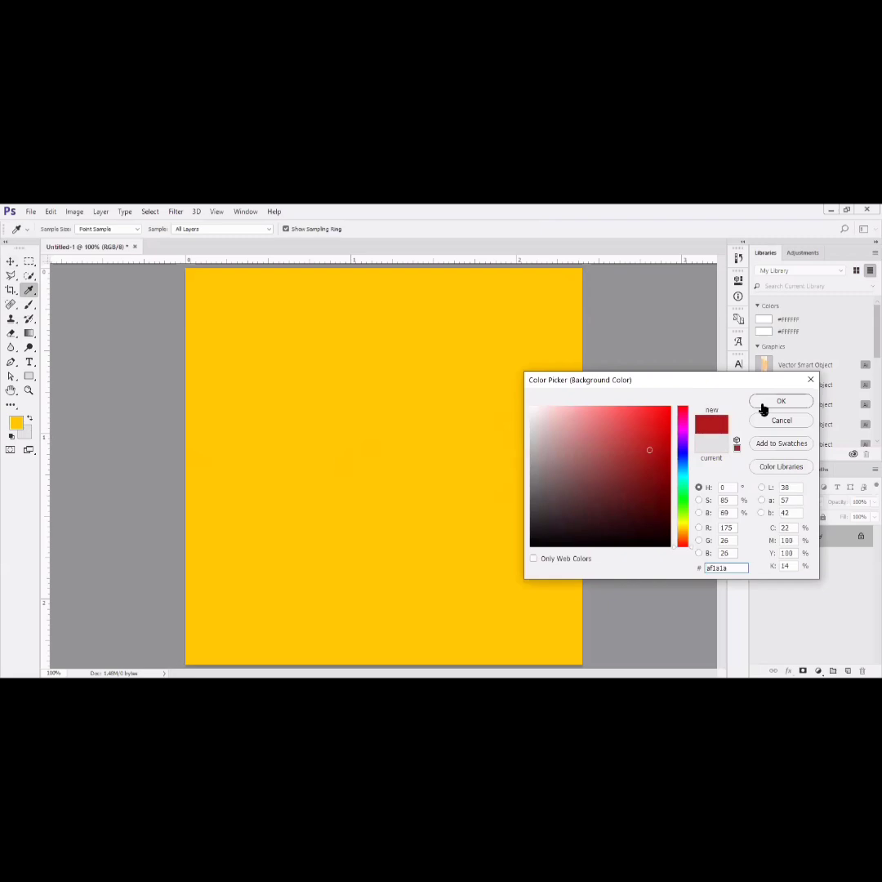
left_click(761, 405)
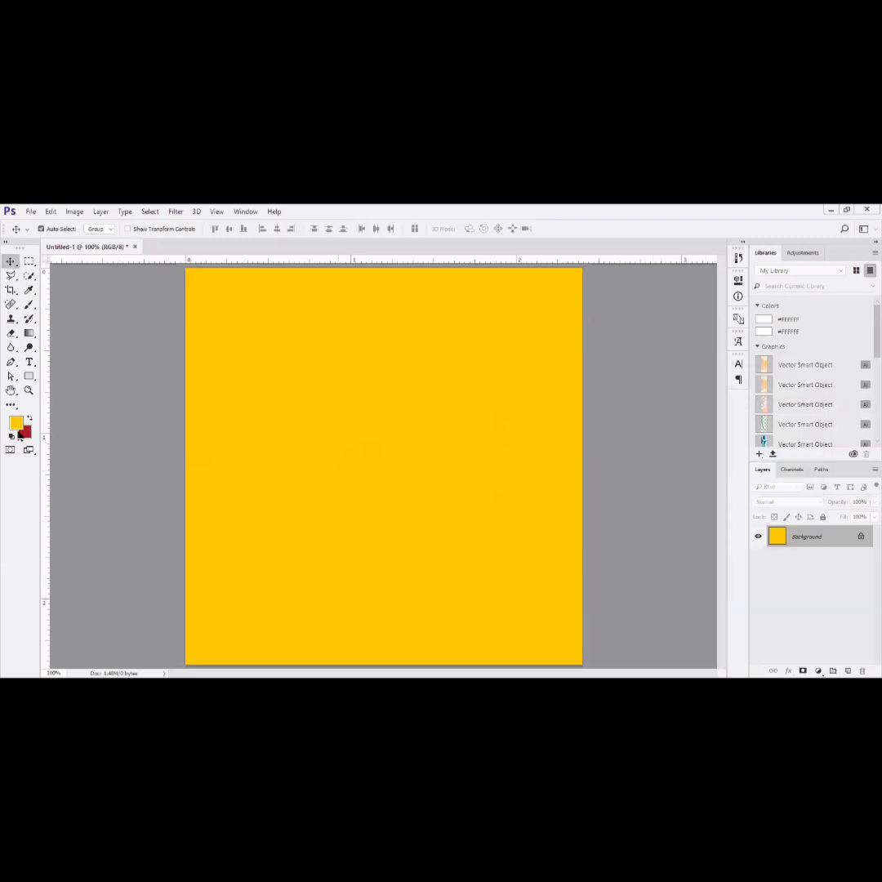
- Try the dark red background color as a fill on the Background layer and refill it with the yellow foreground color
key("ctrl")
key("ctrl+BackSpace")
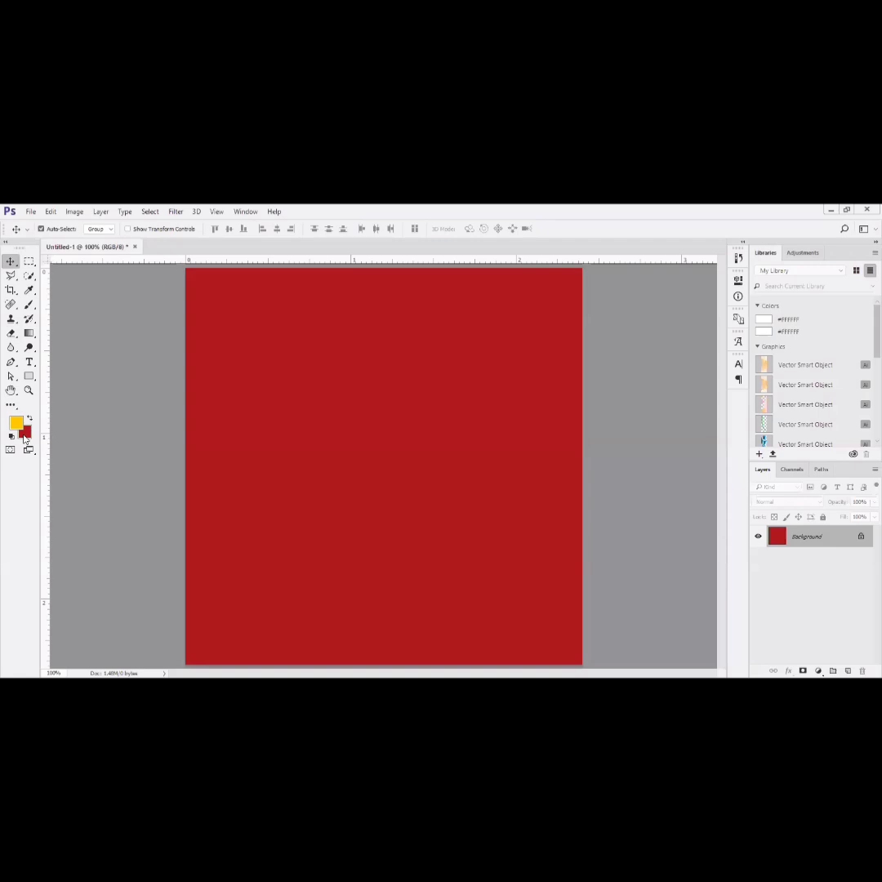
key("alt+BackSpace")
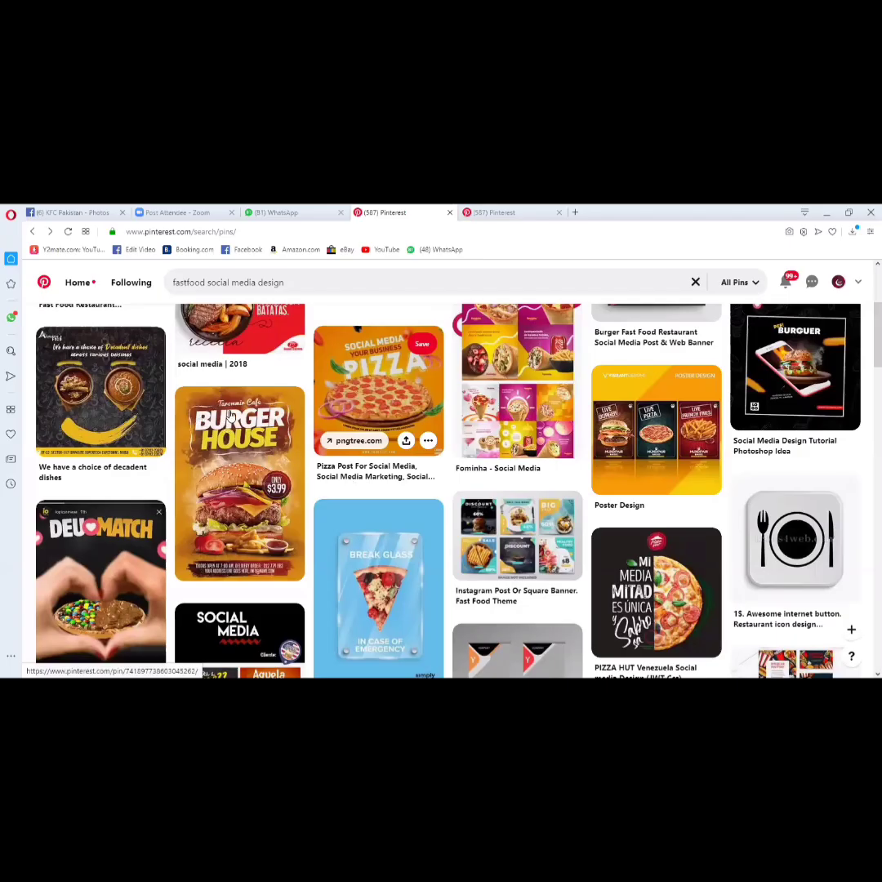
- On Pinterest, open the orange pizza social media post, and search Google Images for "pizza png" in a new browser tab
left_click(315, 404)
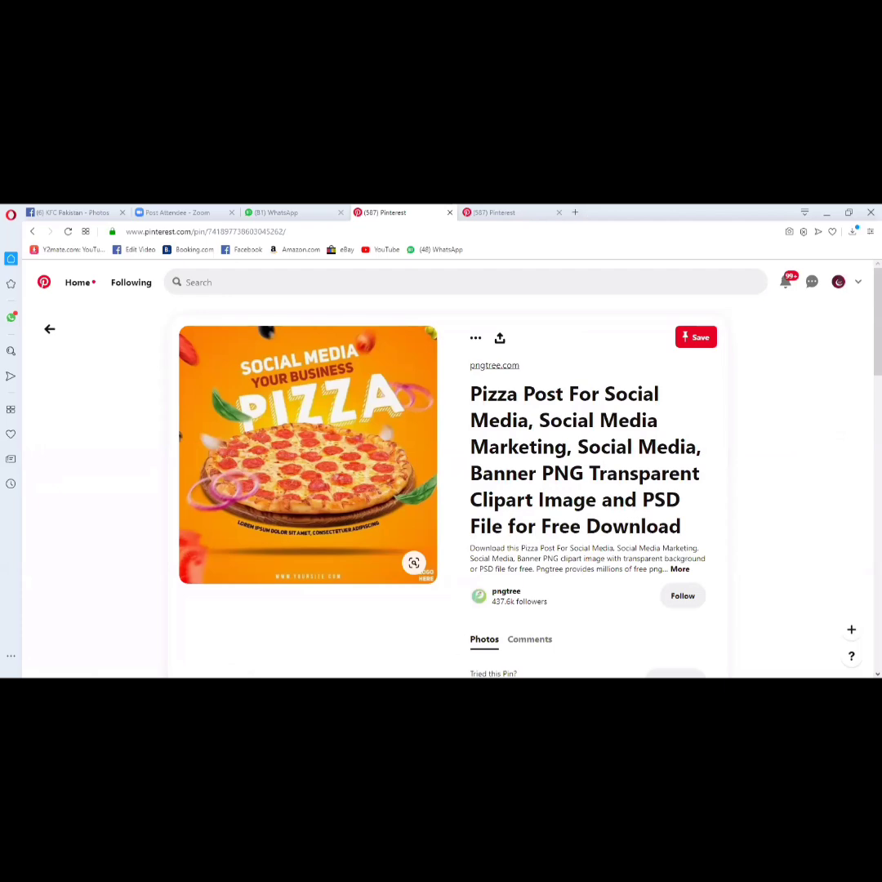
key("ctrl+t")
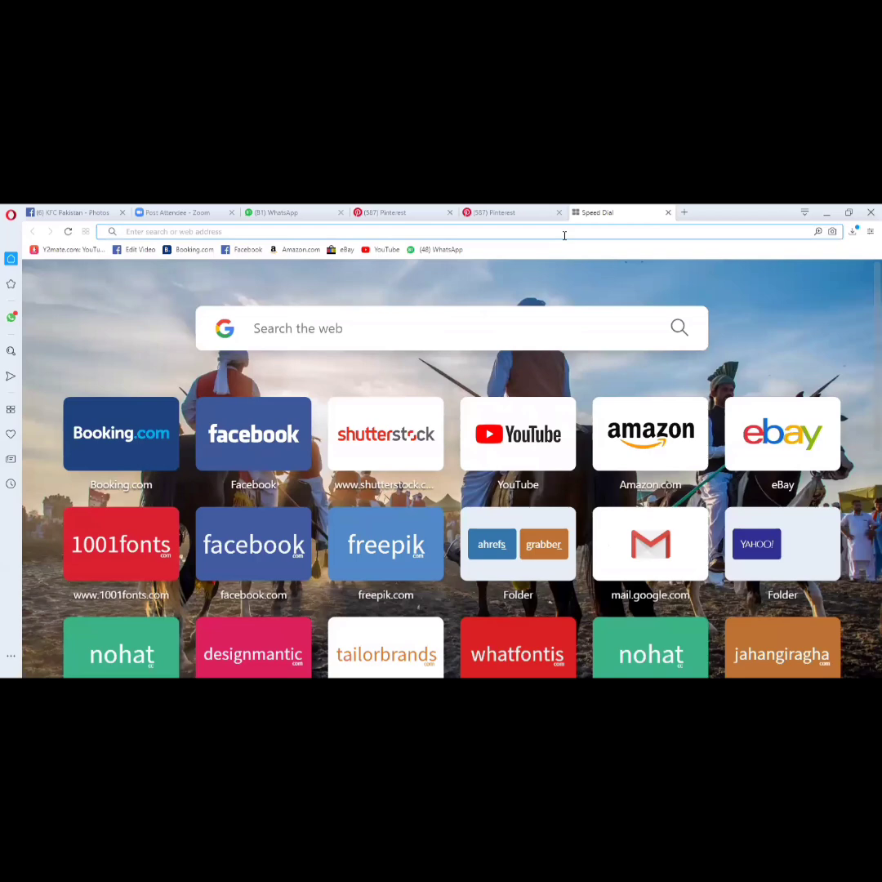
type("pizza p")
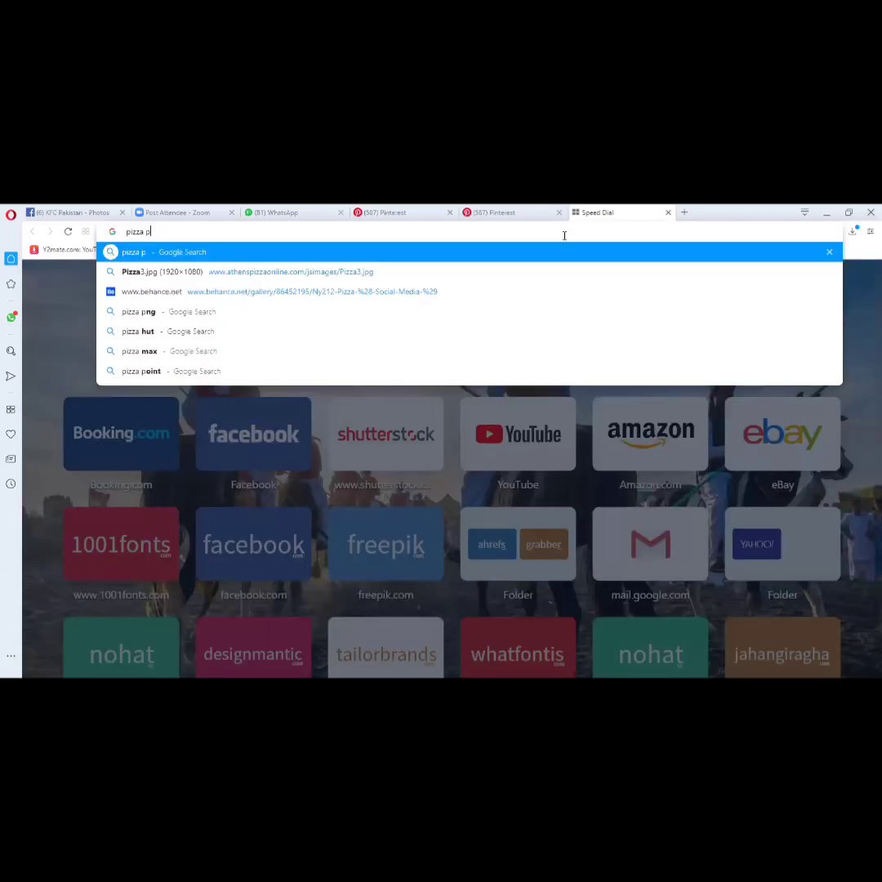
type("ng")
key("Return")
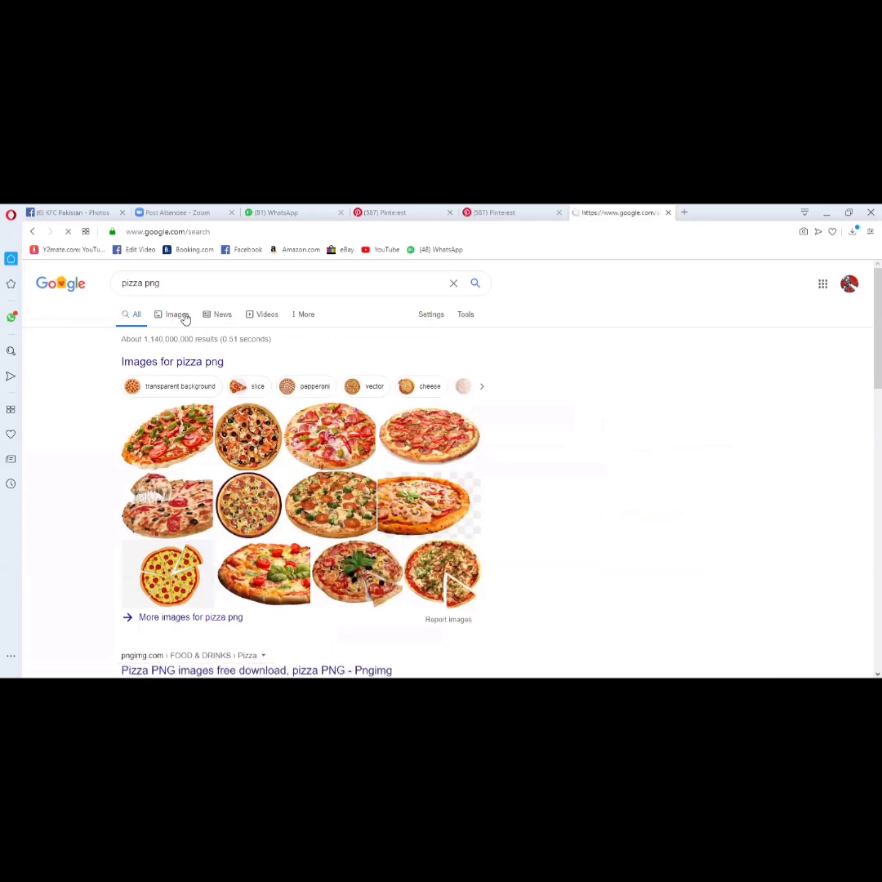
left_click(184, 317)
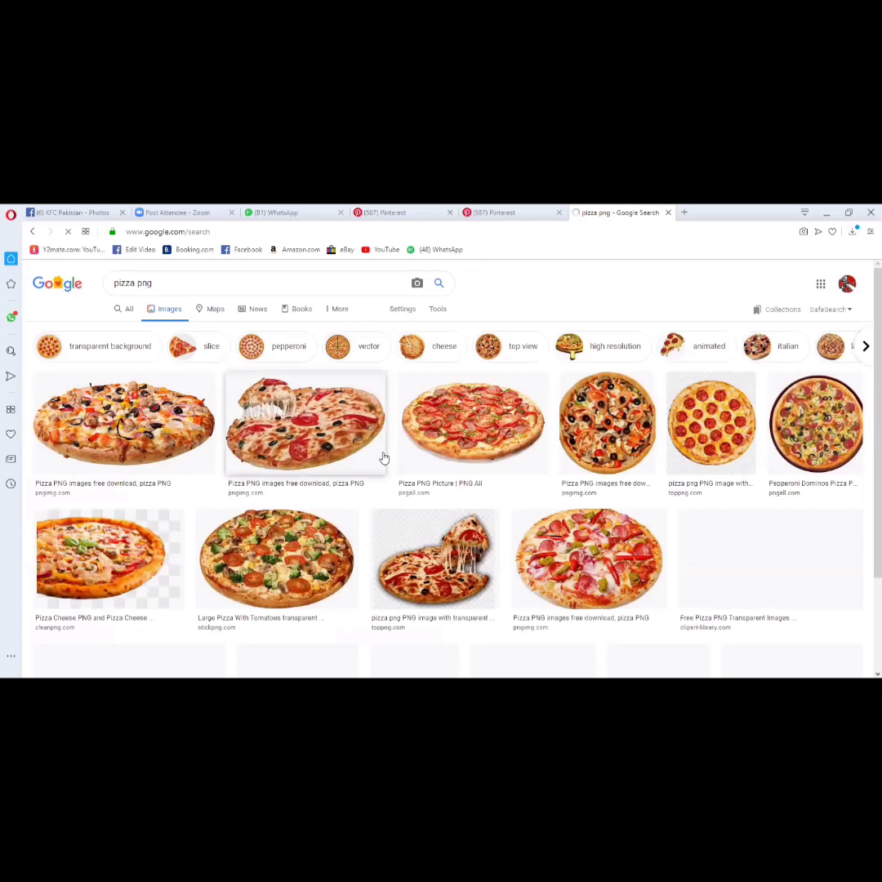
- Browse the pizza image results, open the pngimg.com pizza page in a new tab and preview PNG River's Pepperoni Pizza PNG Image 362
scroll(384, 457, "down", 2)
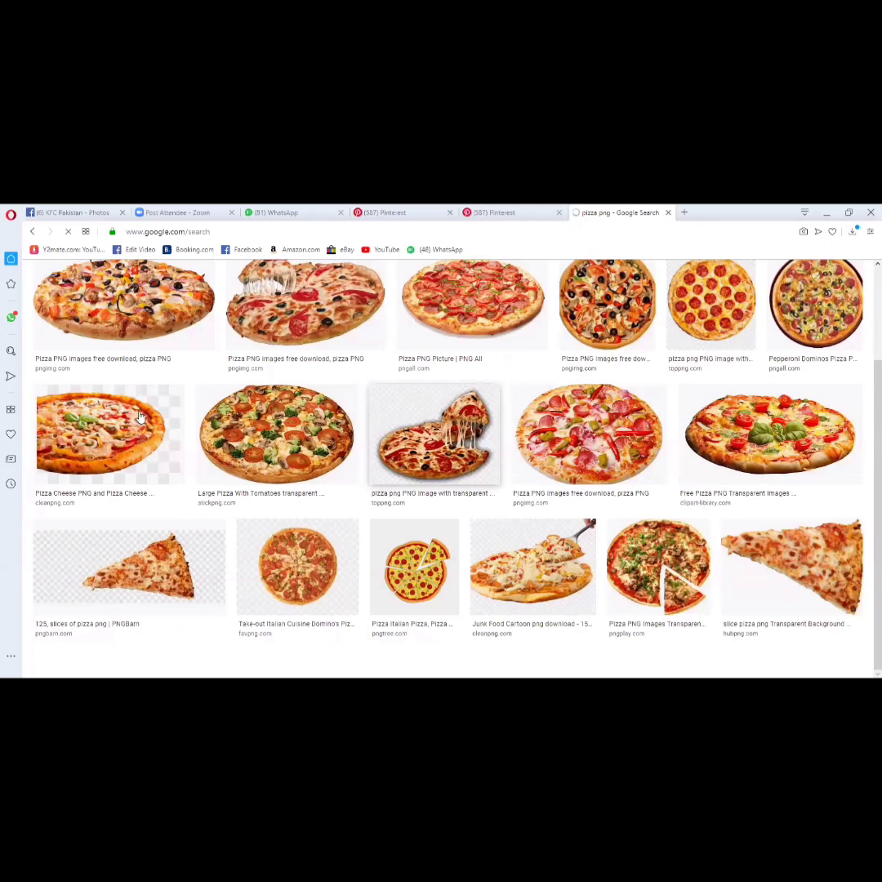
scroll(139, 417, "up", 1)
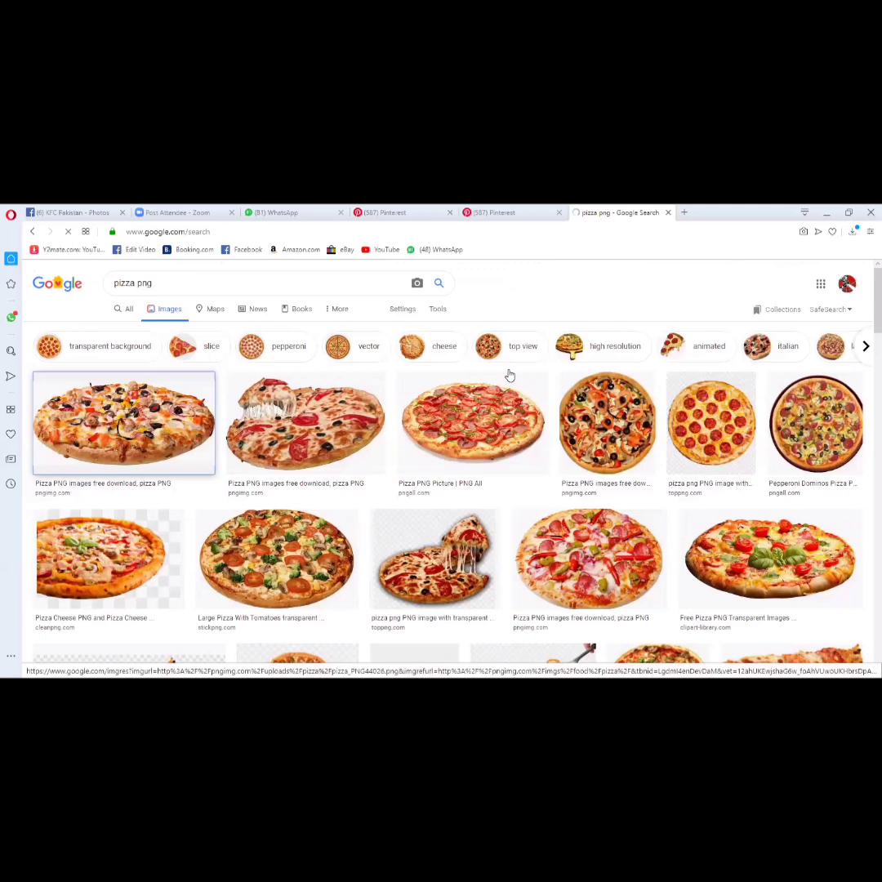
scroll(510, 375, "down", 10)
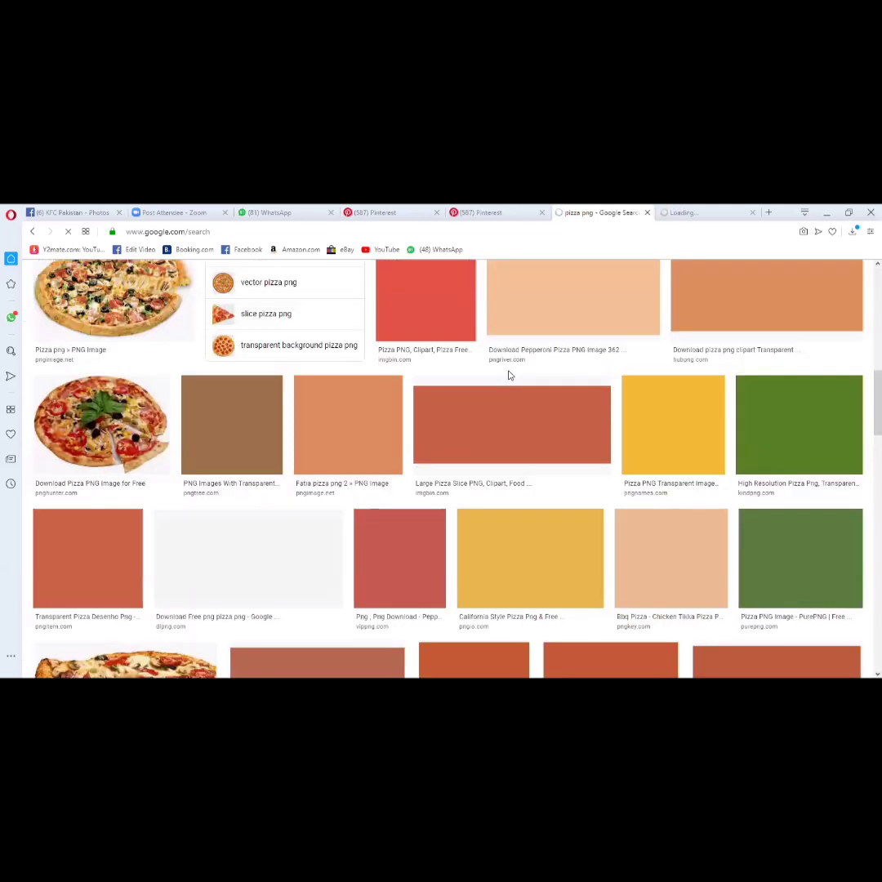
left_click(602, 372)
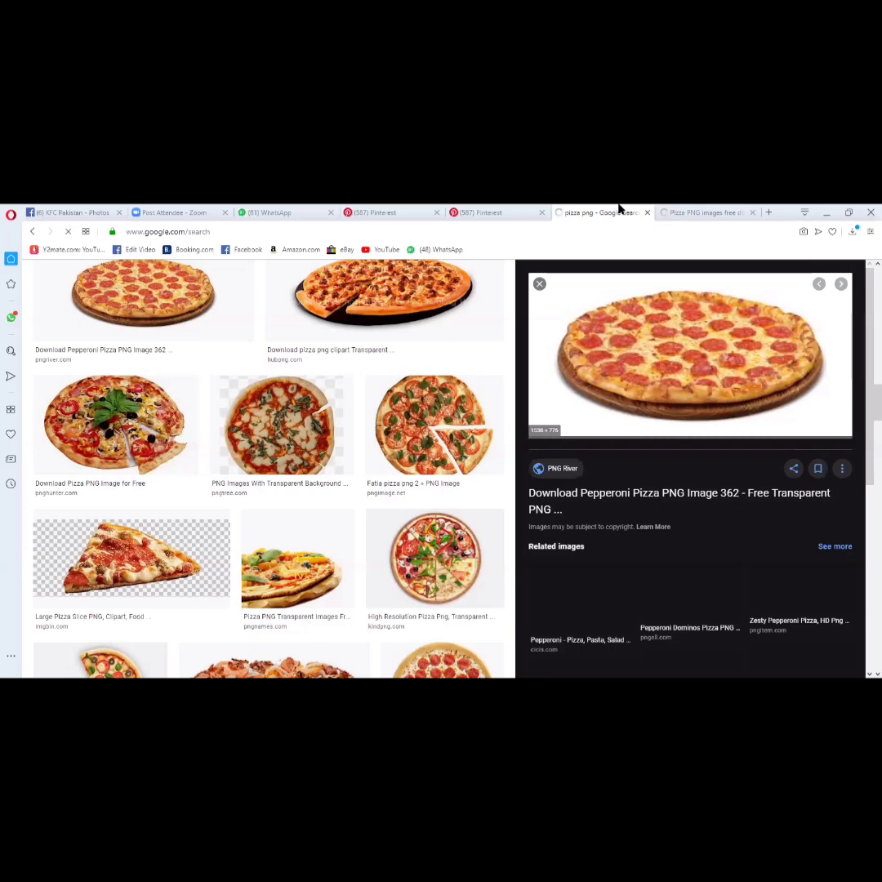
- Check the pngimg.com pizza page and the separately opened pepperoni pizza image, and return to the pepperoni preview in the Google results
left_click(693, 213)
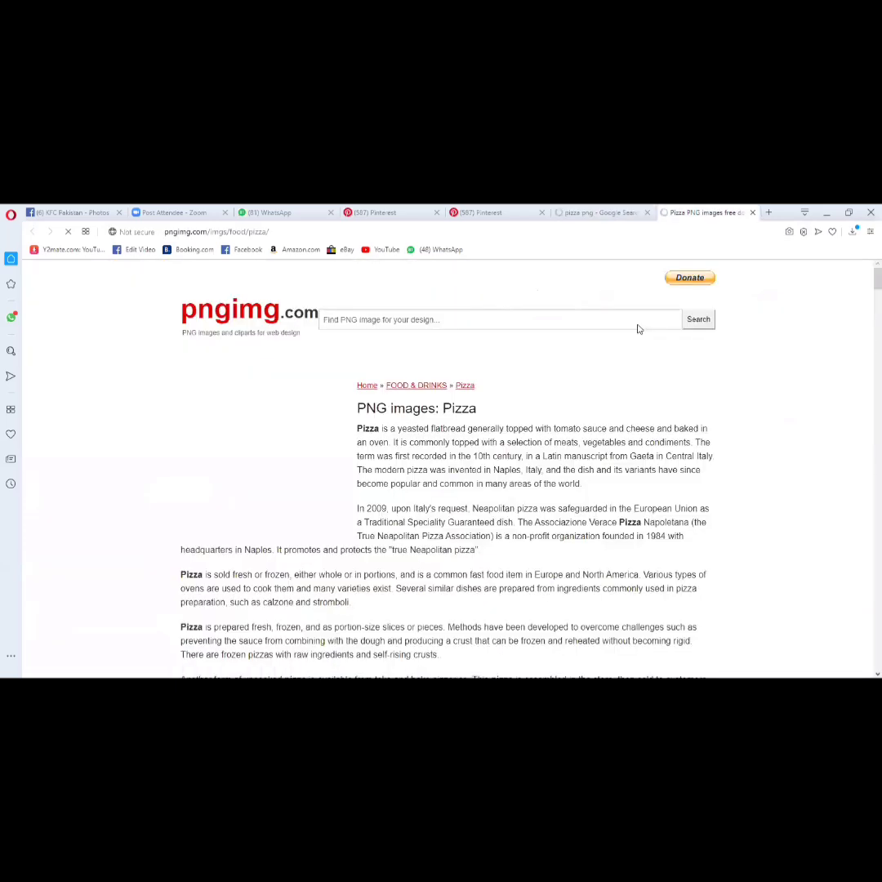
key("ctrl+Tab")
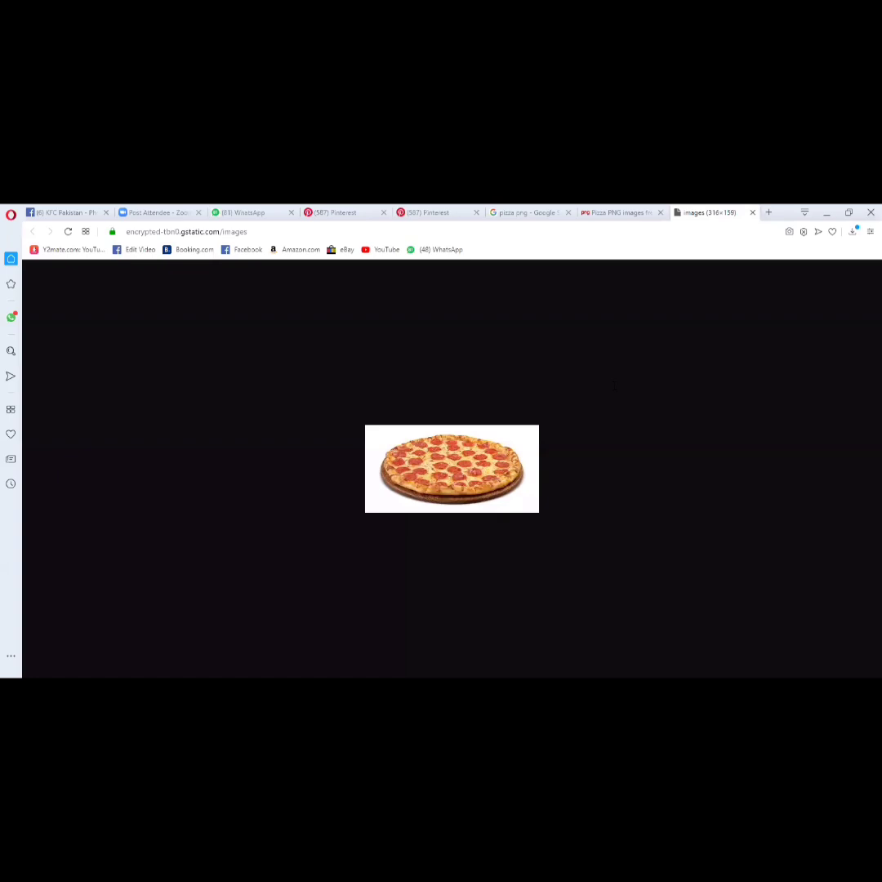
key("ctrl+Tab")
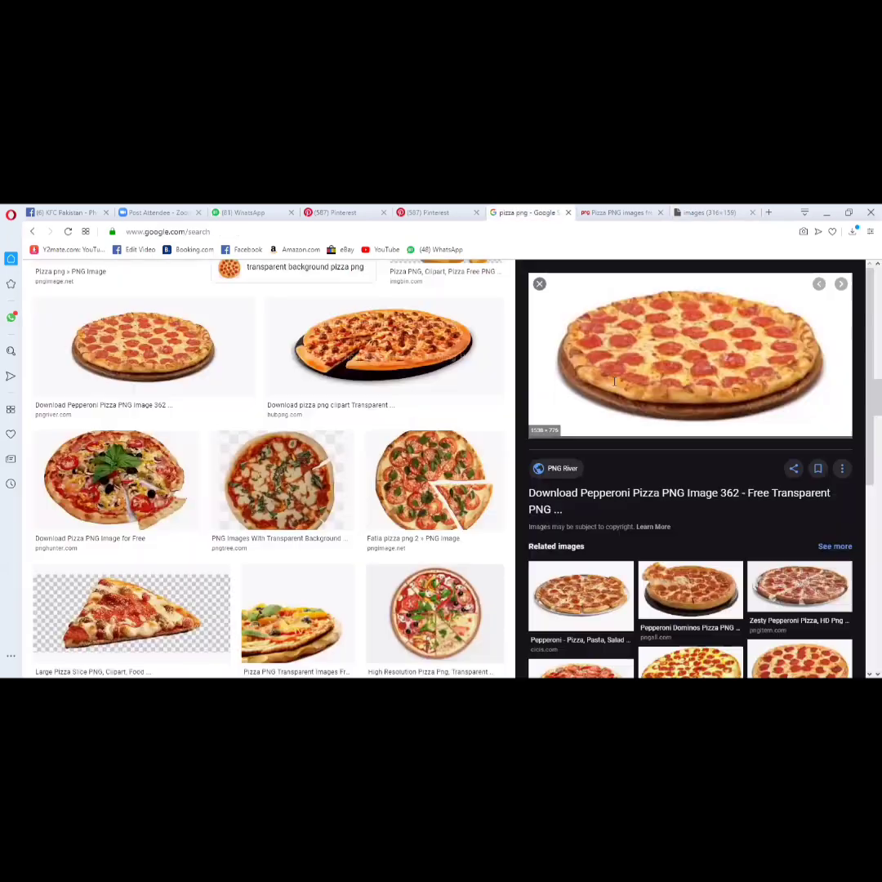
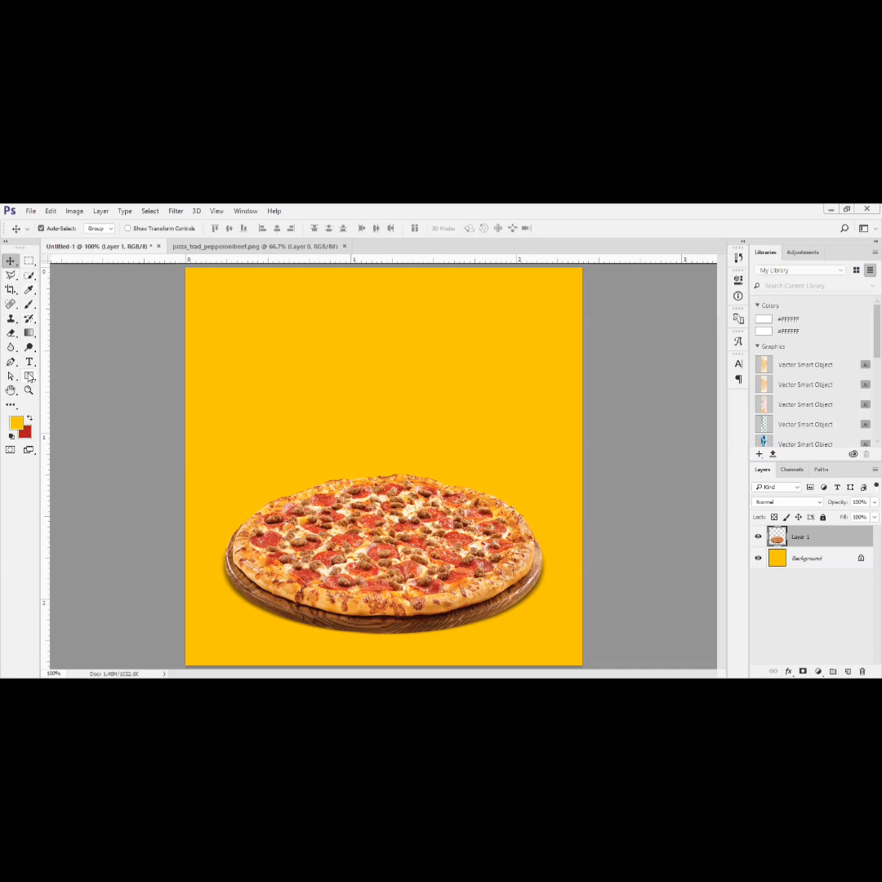
- Draw an ellipse shape about 517 px wide and 219 px high over the pizza and fill it with black
left_click_drag(29, 376, 64, 400)
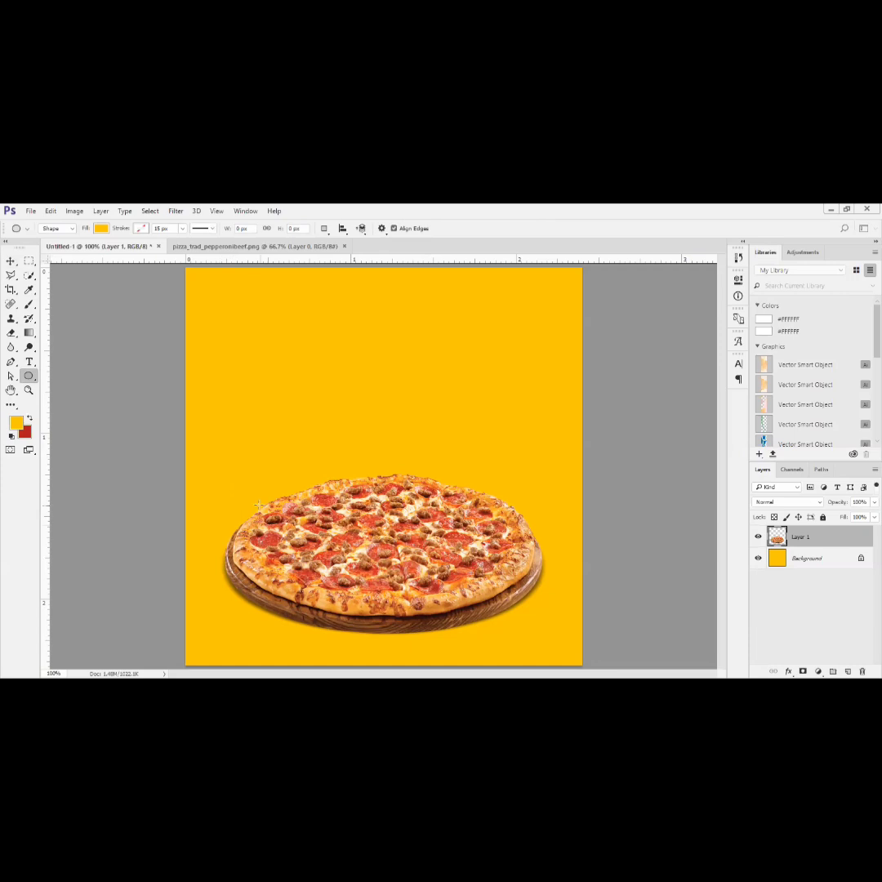
left_click_drag(304, 521, 540, 623)
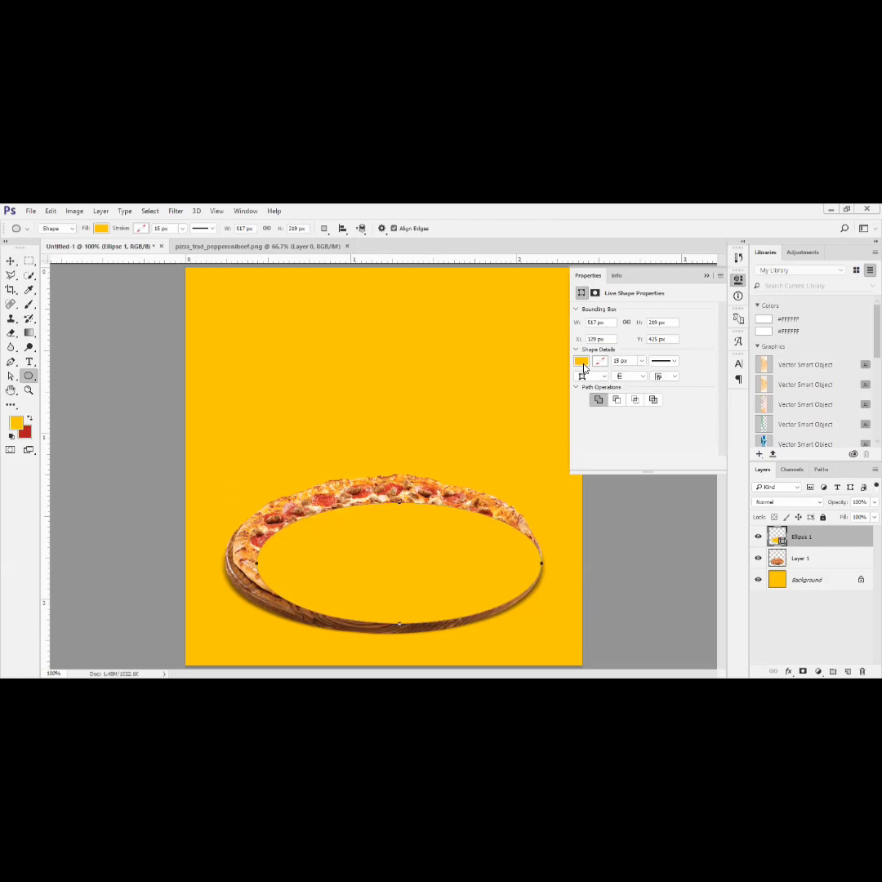
left_click(581, 360)
left_click(582, 419)
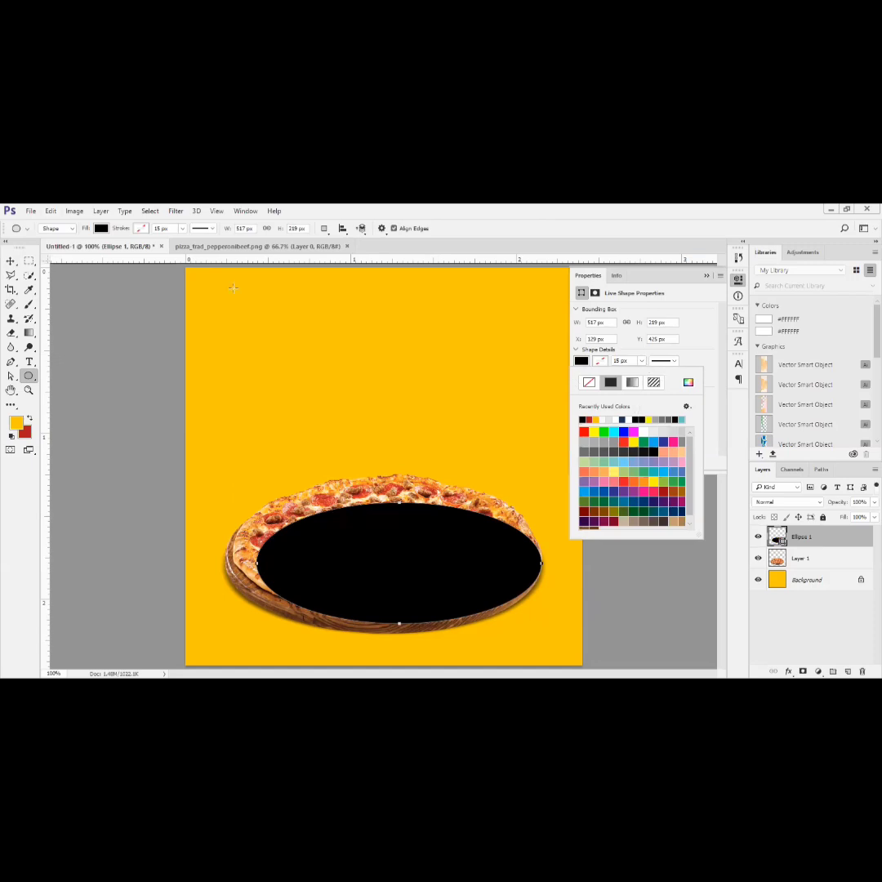
- Try gray, light blue and orange fills on the ellipse, and return its fill to black
left_click(101, 228)
left_click(78, 308)
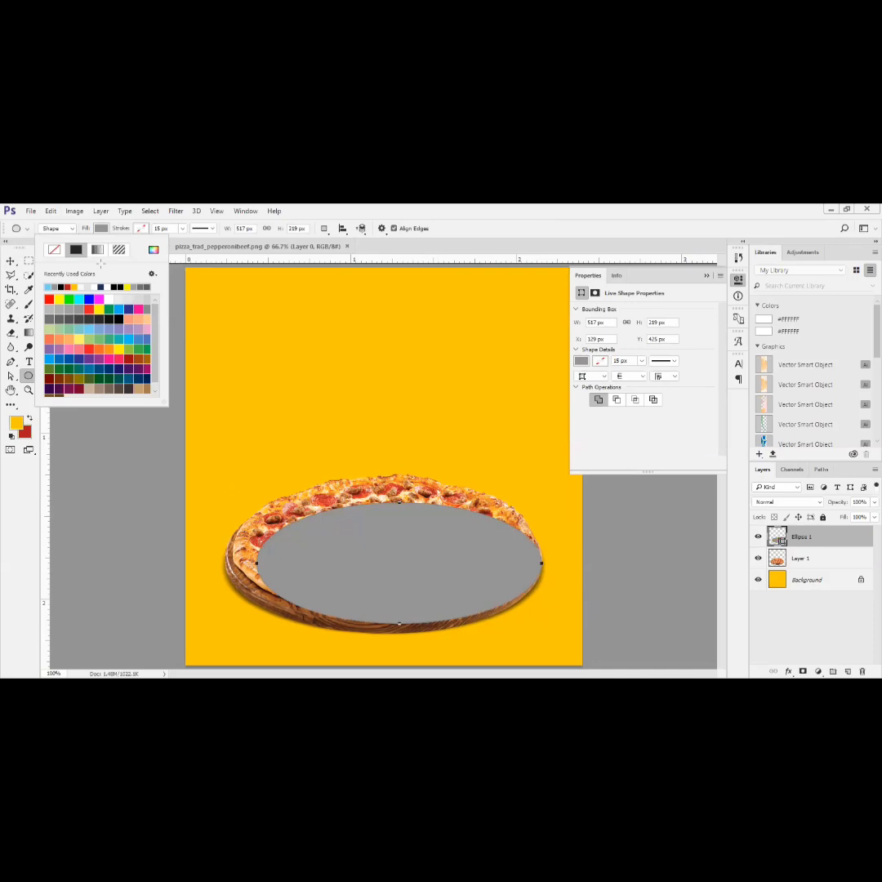
left_click(89, 329)
left_click(101, 229)
left_click(101, 229)
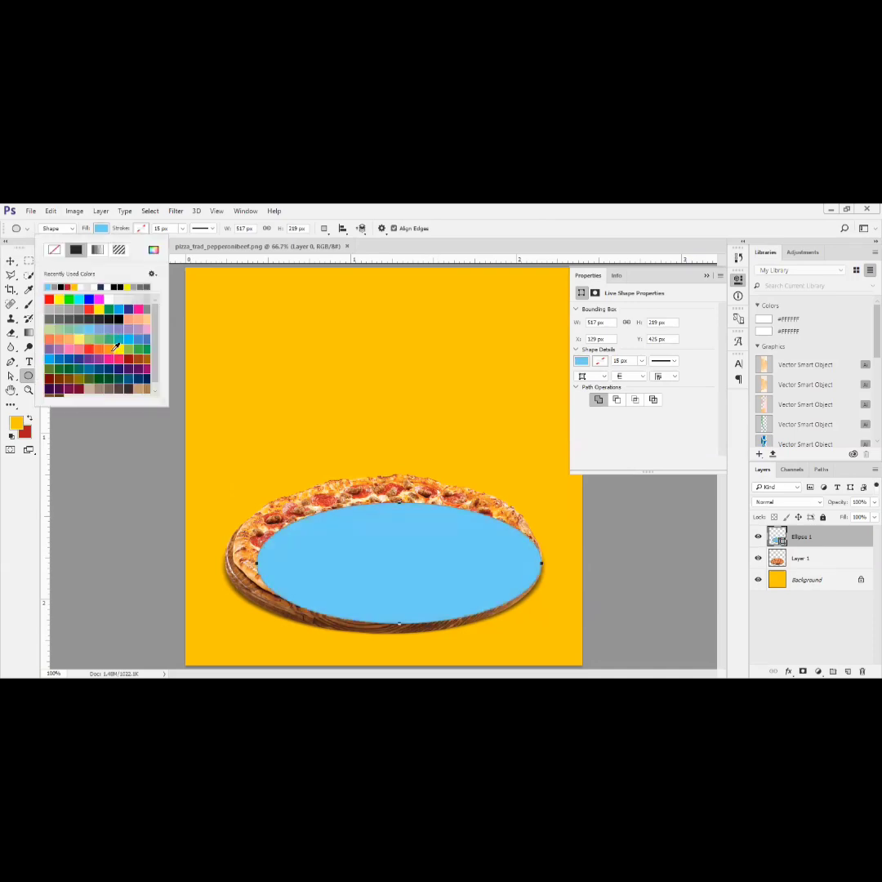
left_click(113, 348)
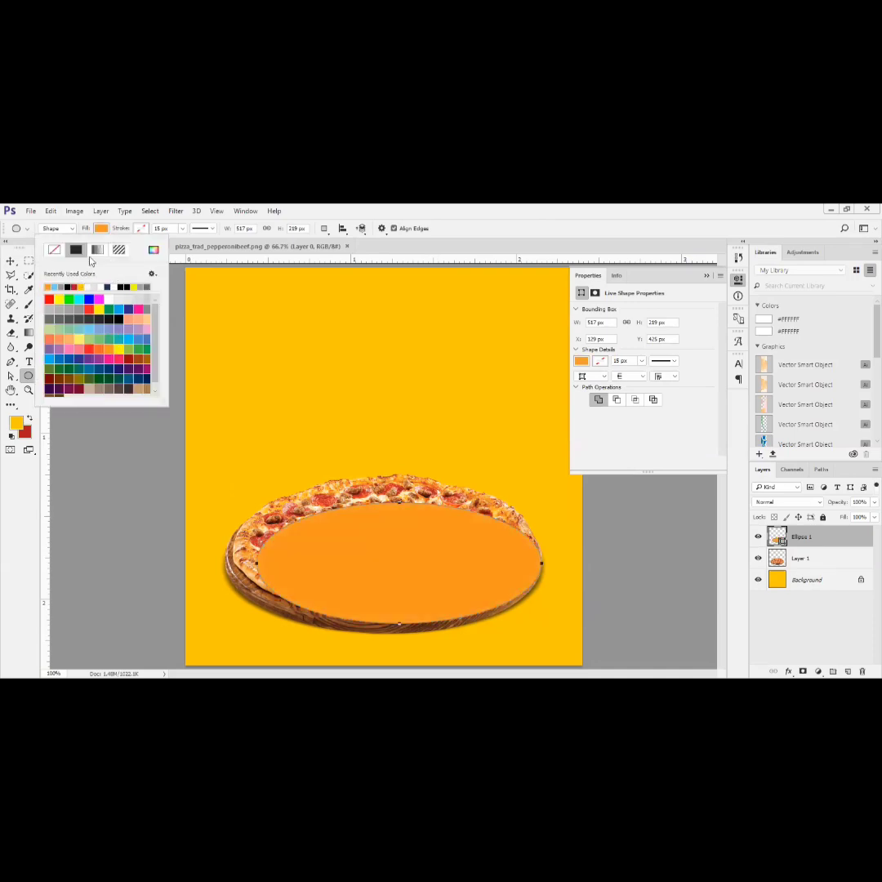
left_click(119, 318)
- Try a purple stroke on the black ellipse and set the stroke back to none
left_click(141, 228)
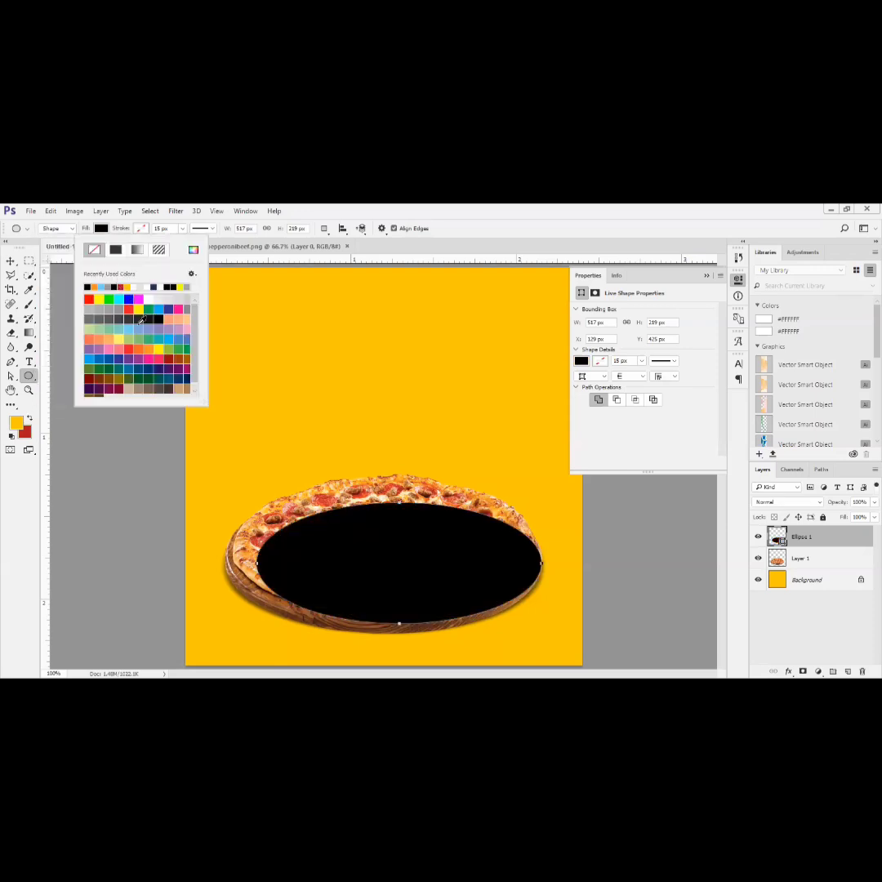
left_click(160, 327)
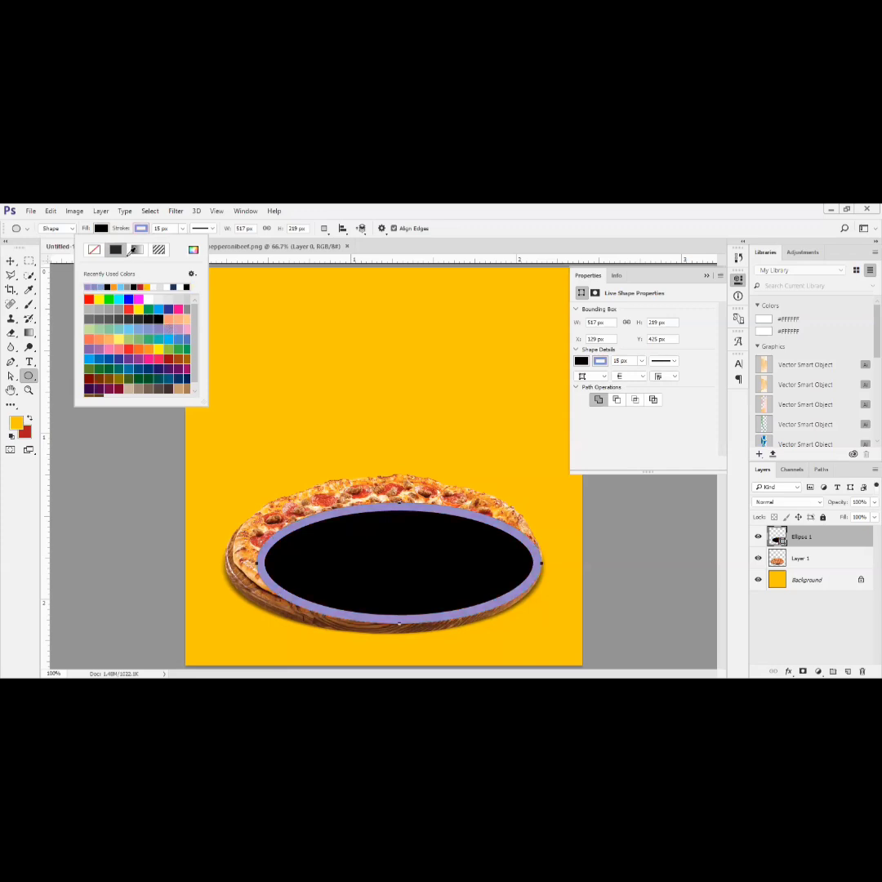
left_click(92, 251)
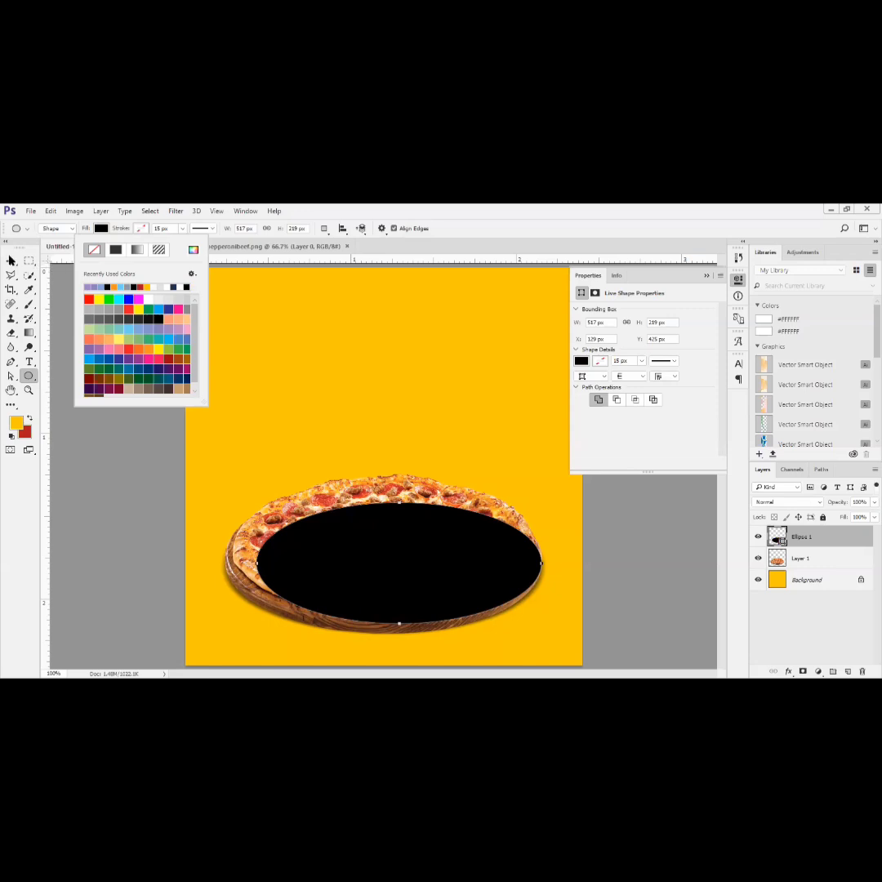
- Transform the black ellipse to about 575 px wide and 286 px high so it spans the pizza and its board
key("v")
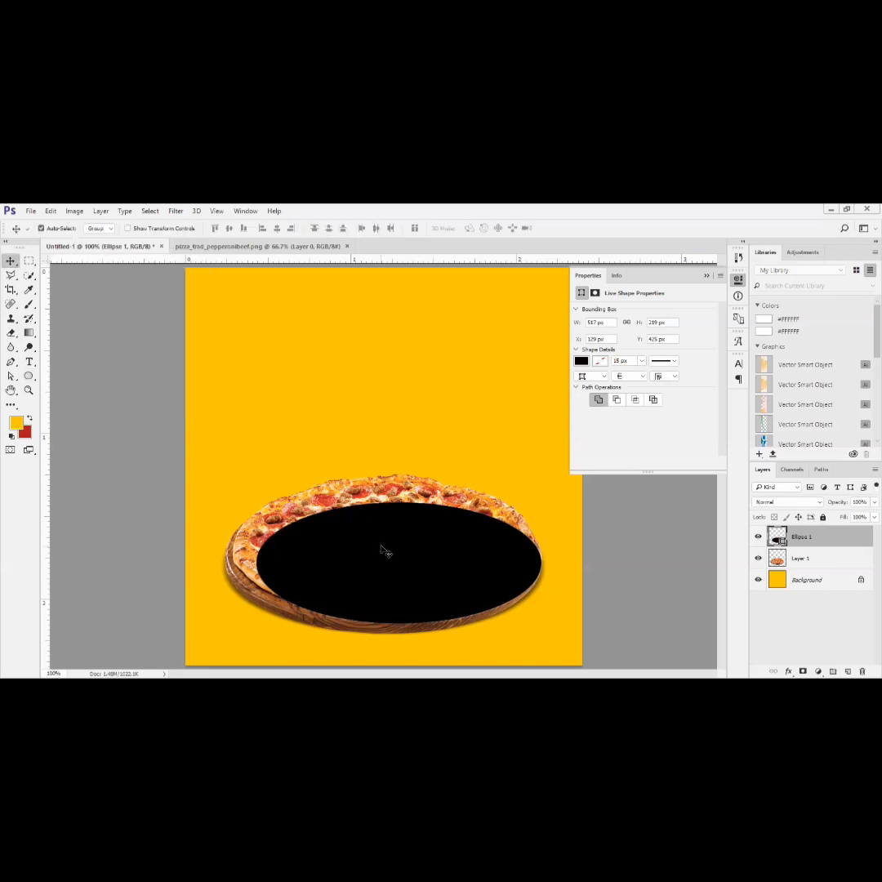
key("ctrl+t")
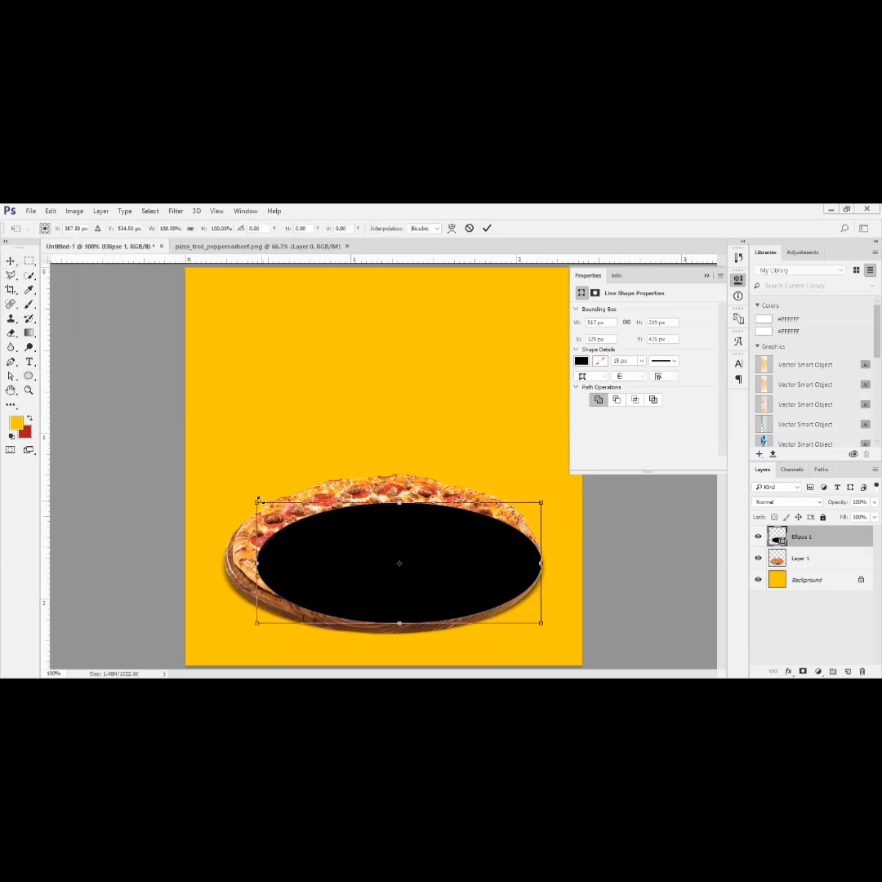
left_click_drag(258, 564, 230, 563)
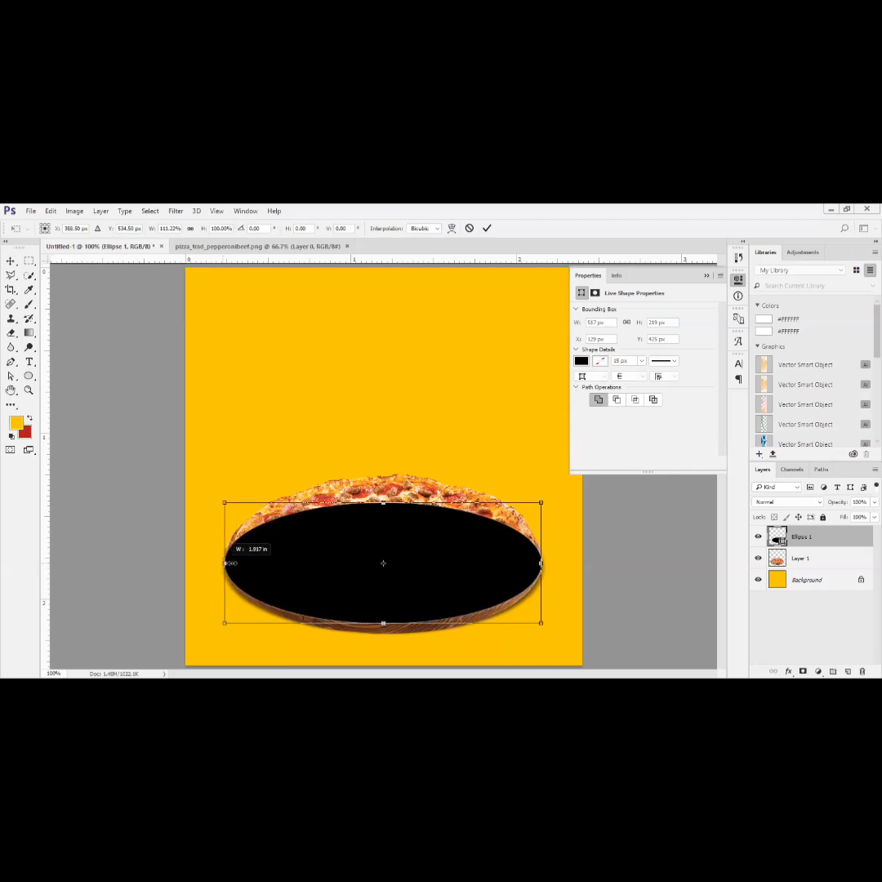
left_click_drag(399, 503, 399, 472)
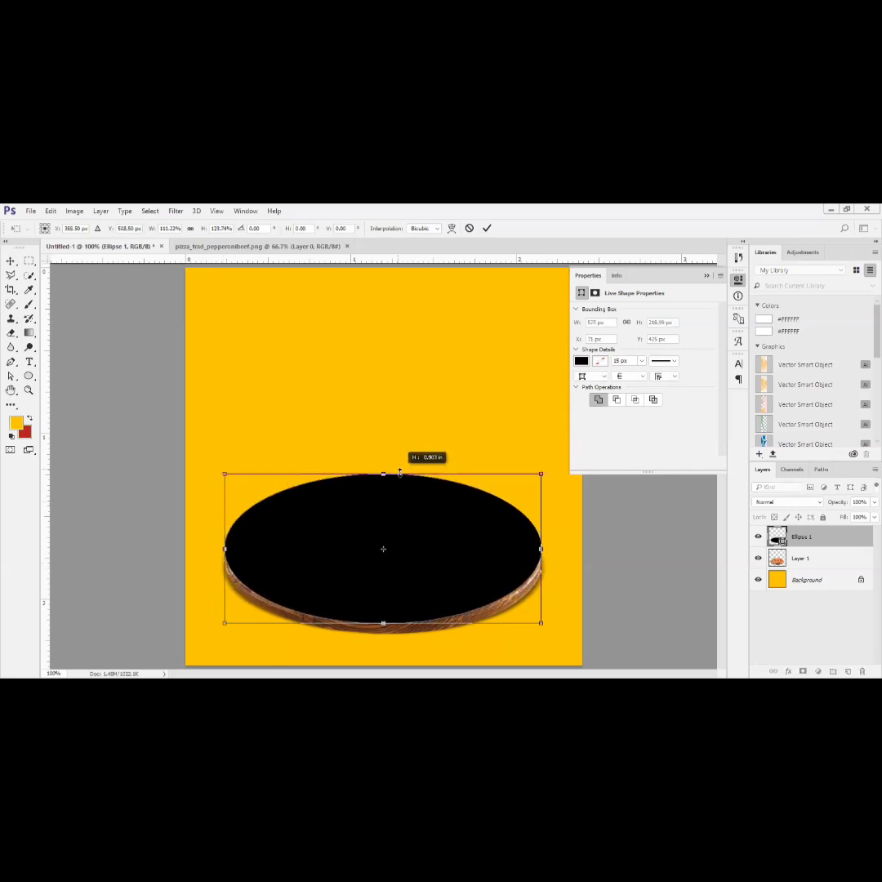
left_click_drag(383, 623, 384, 631)
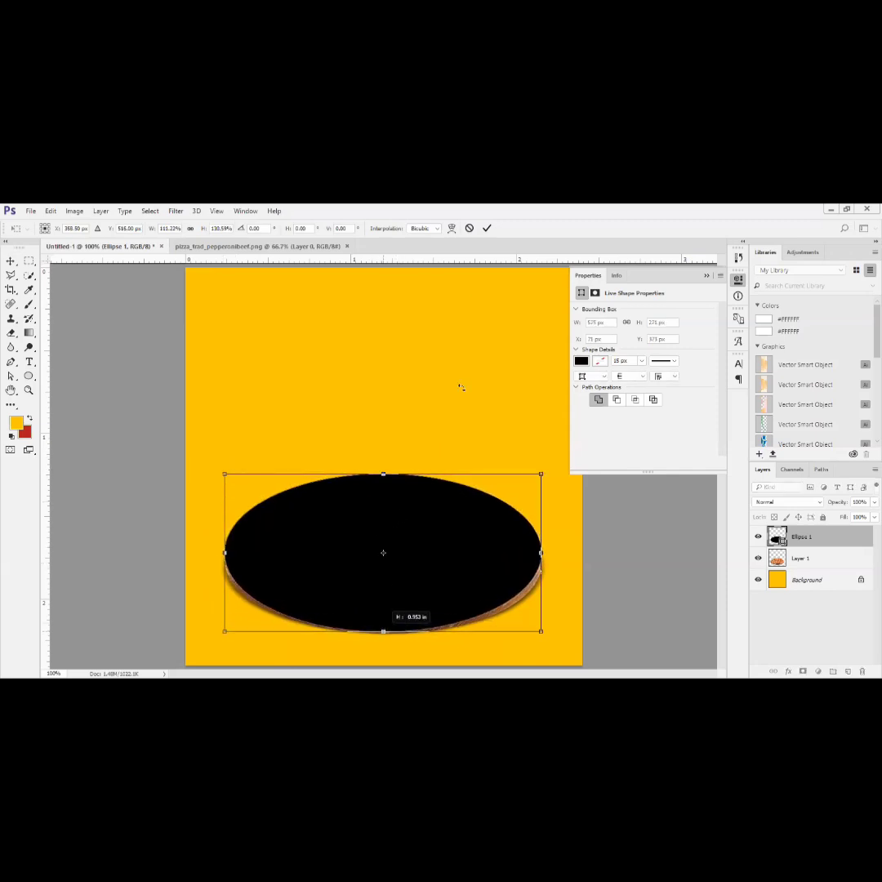
left_click(486, 227)
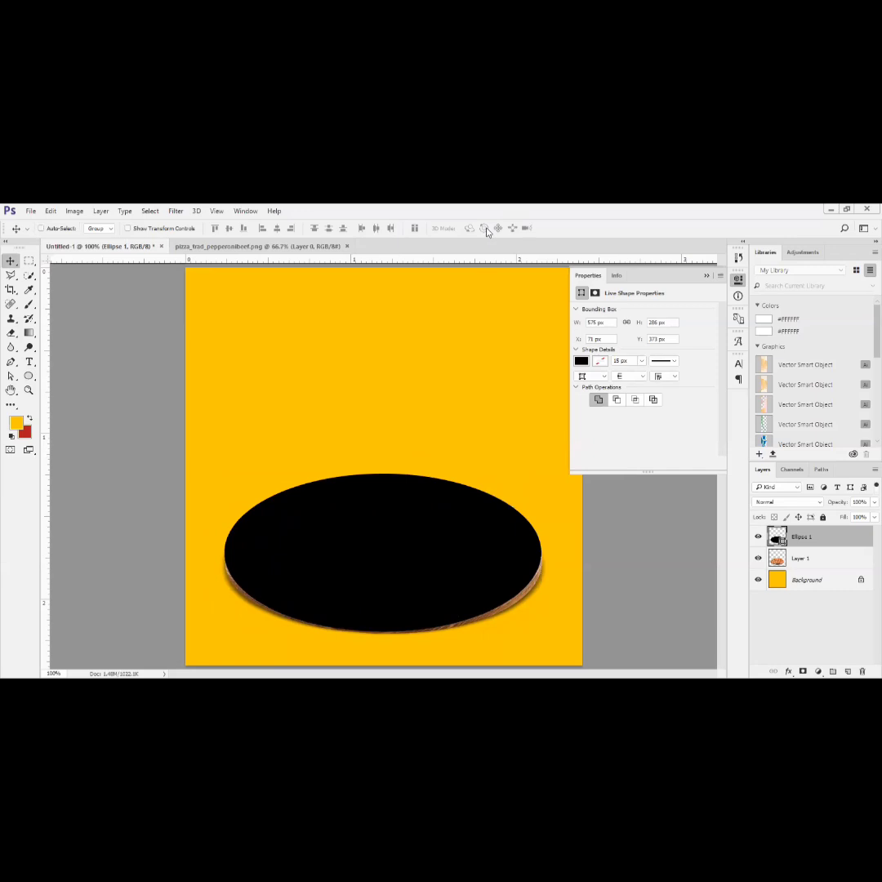
- Place the Ellipse 1 layer behind the pizza and lower its upper edge to a height of about 274 px
key("ctrl+bracketleft")
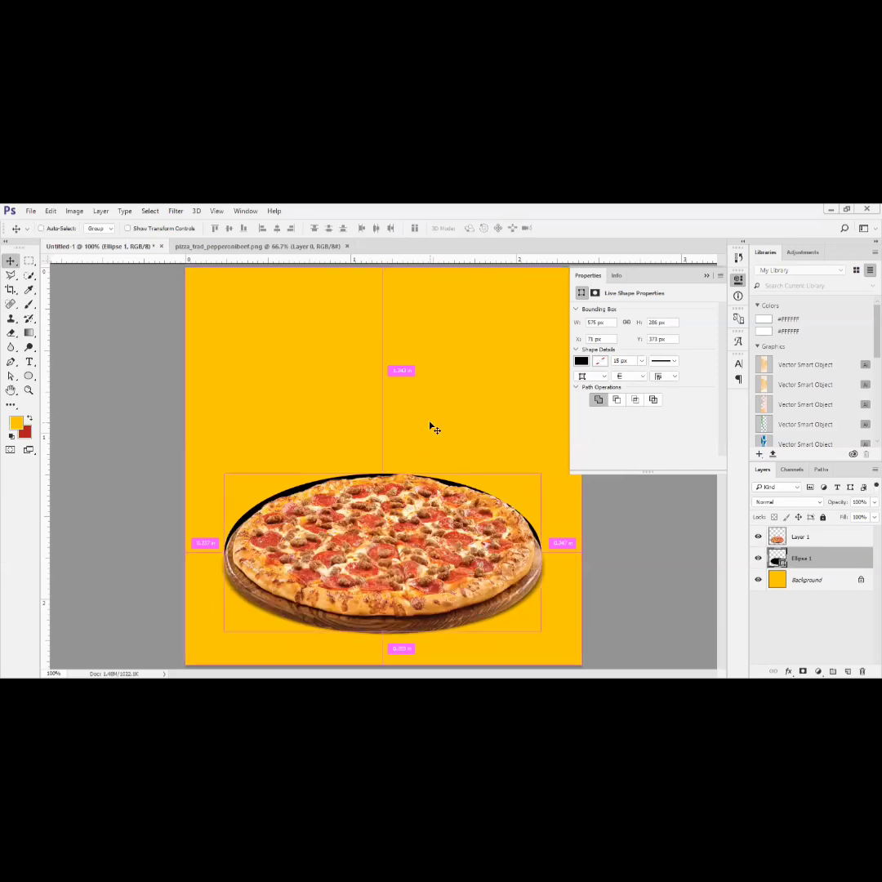
key("ctrl+t")
left_click_drag(383, 473, 383, 480)
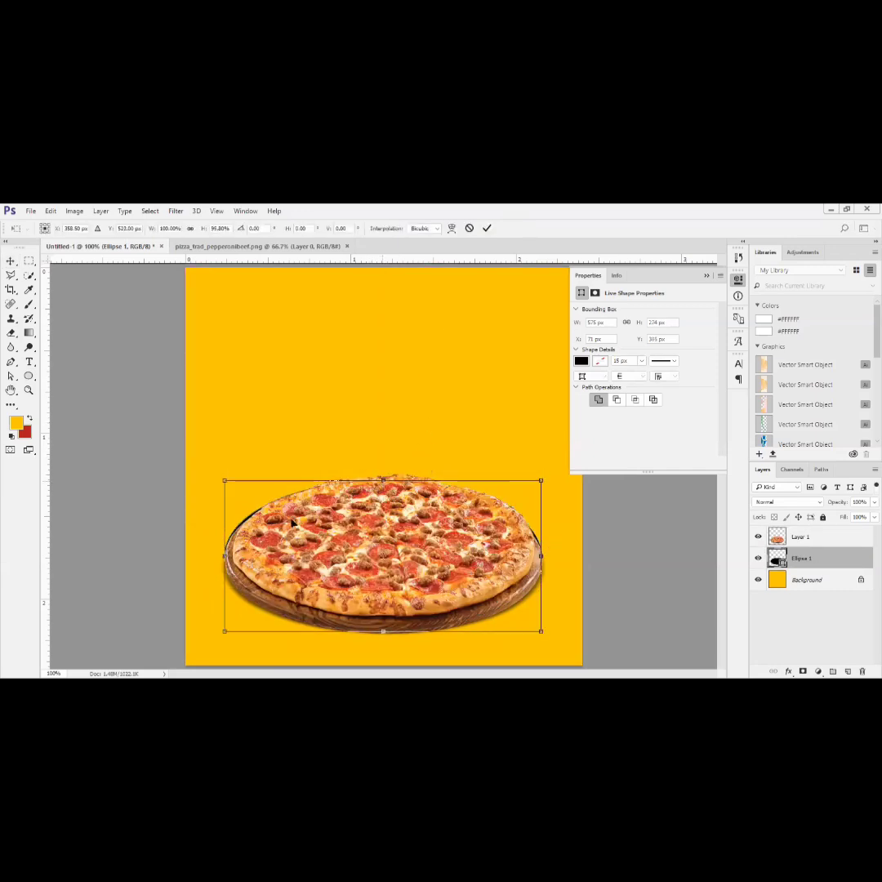
left_click(486, 228)
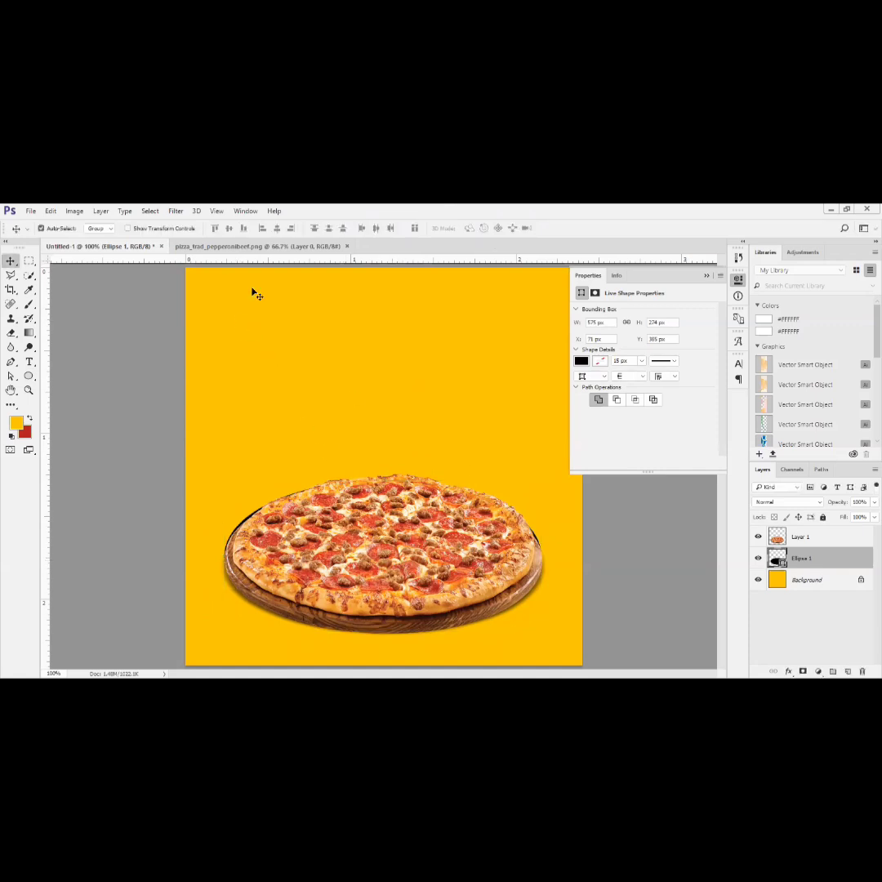
- Rasterize the ellipse and apply a Motion Blur with a 0° angle and a distance of 36 pixels
key("alt+t")
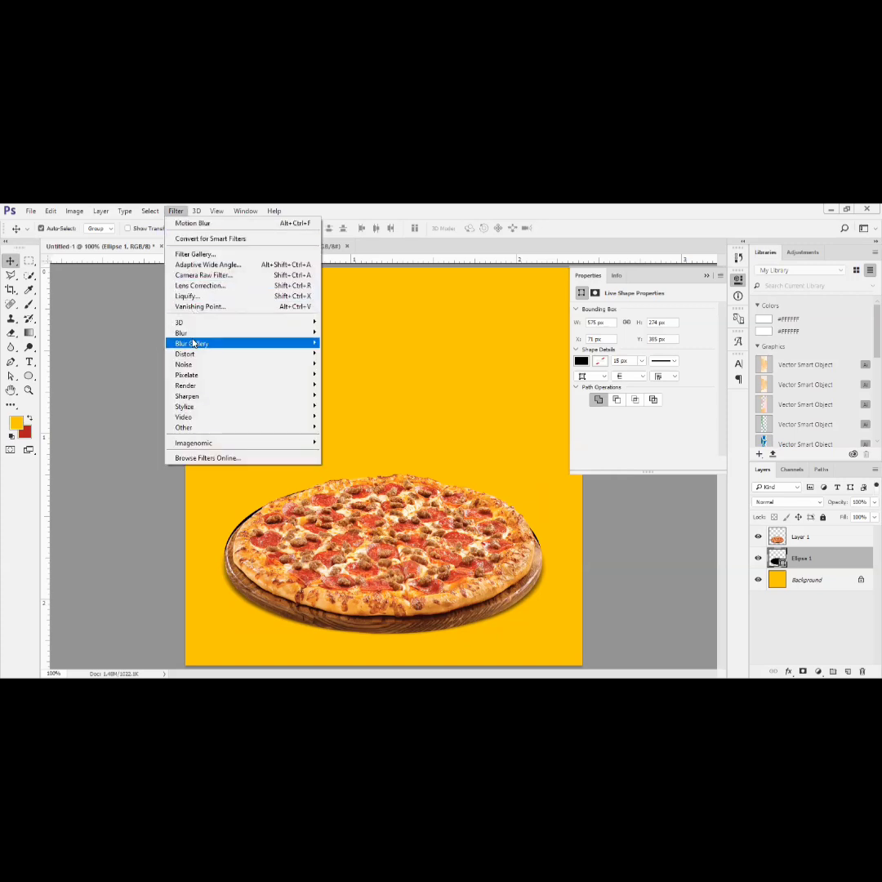
mouse_move(194, 336)
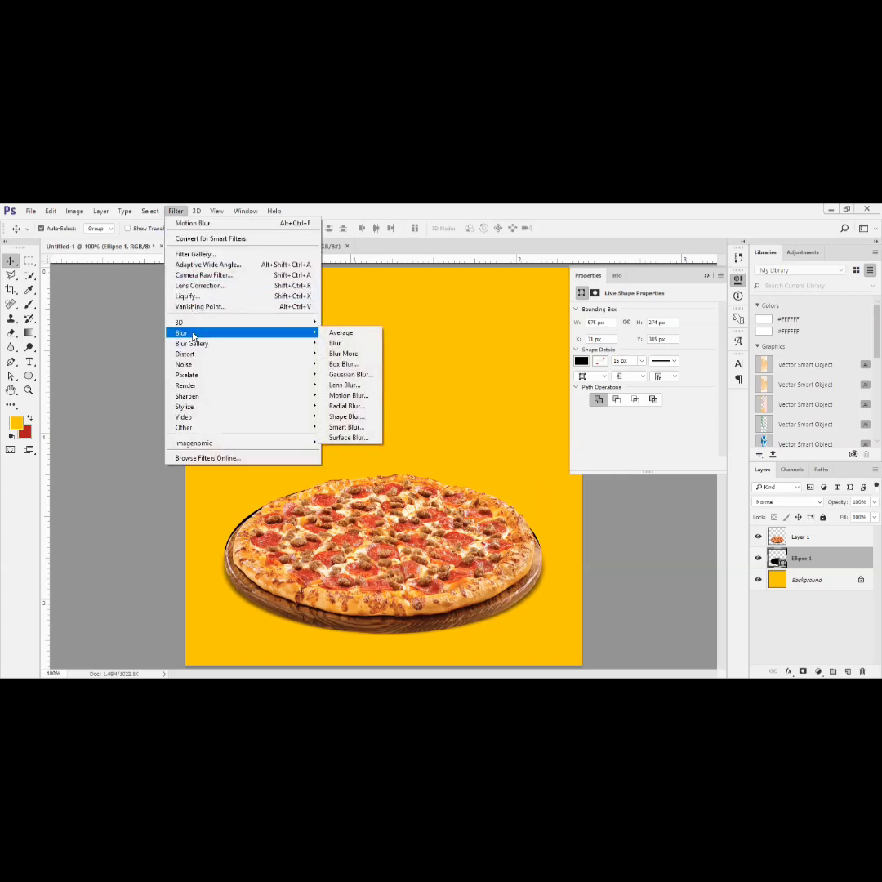
left_click(343, 395)
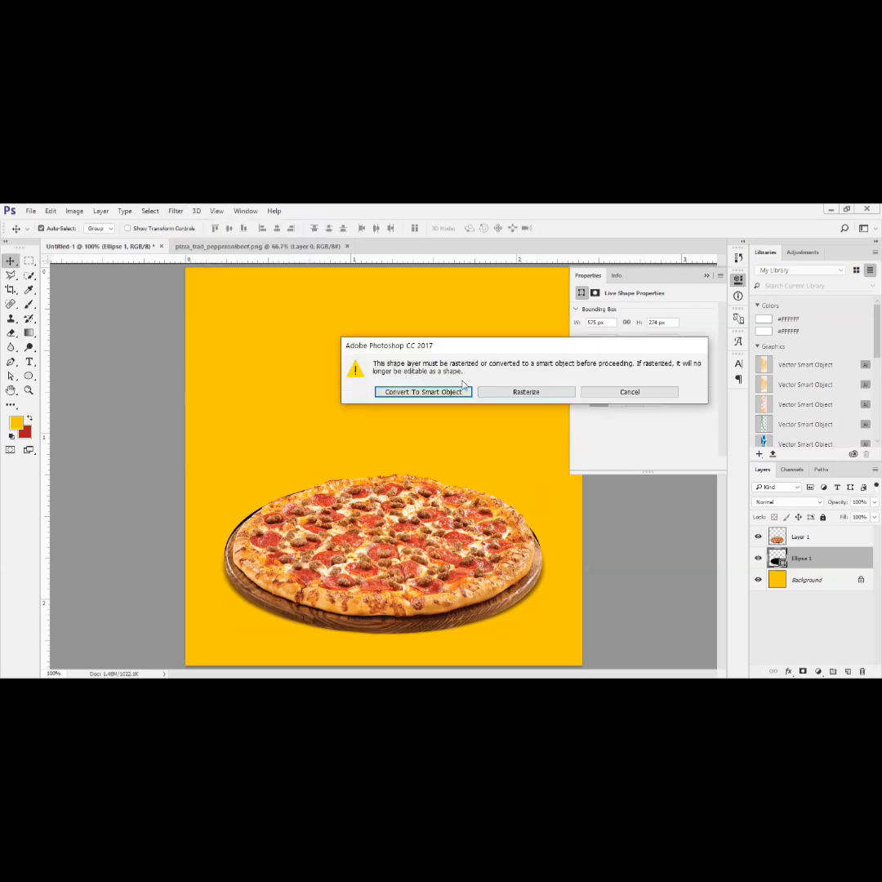
left_click(512, 394)
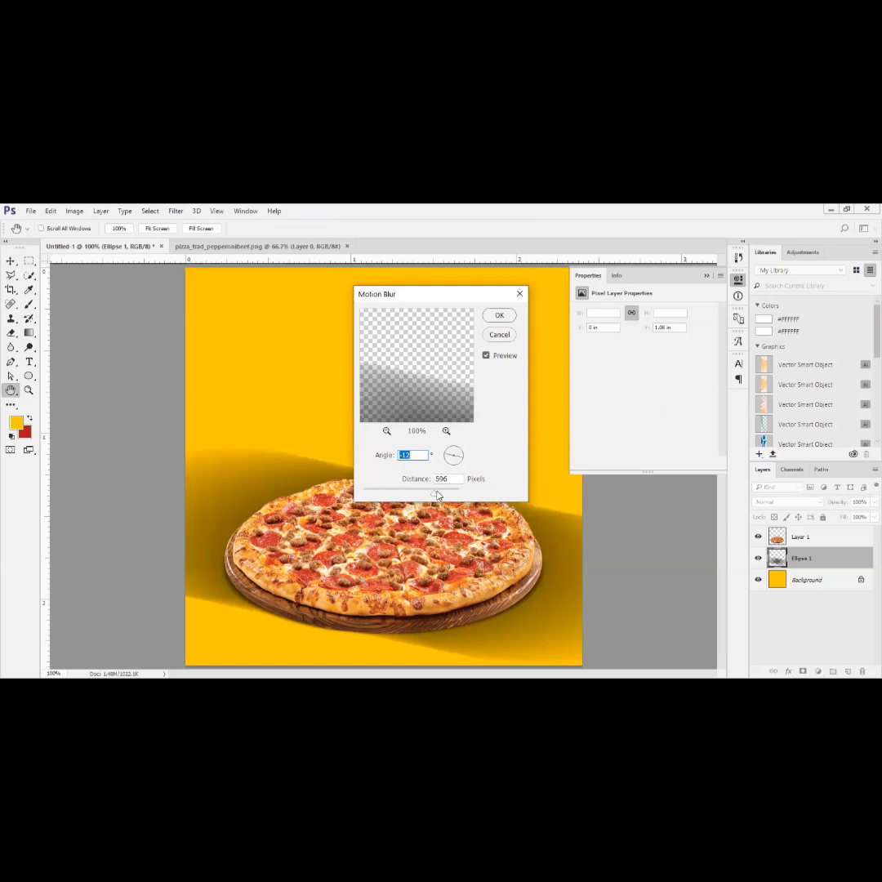
left_click_drag(436, 493, 463, 456)
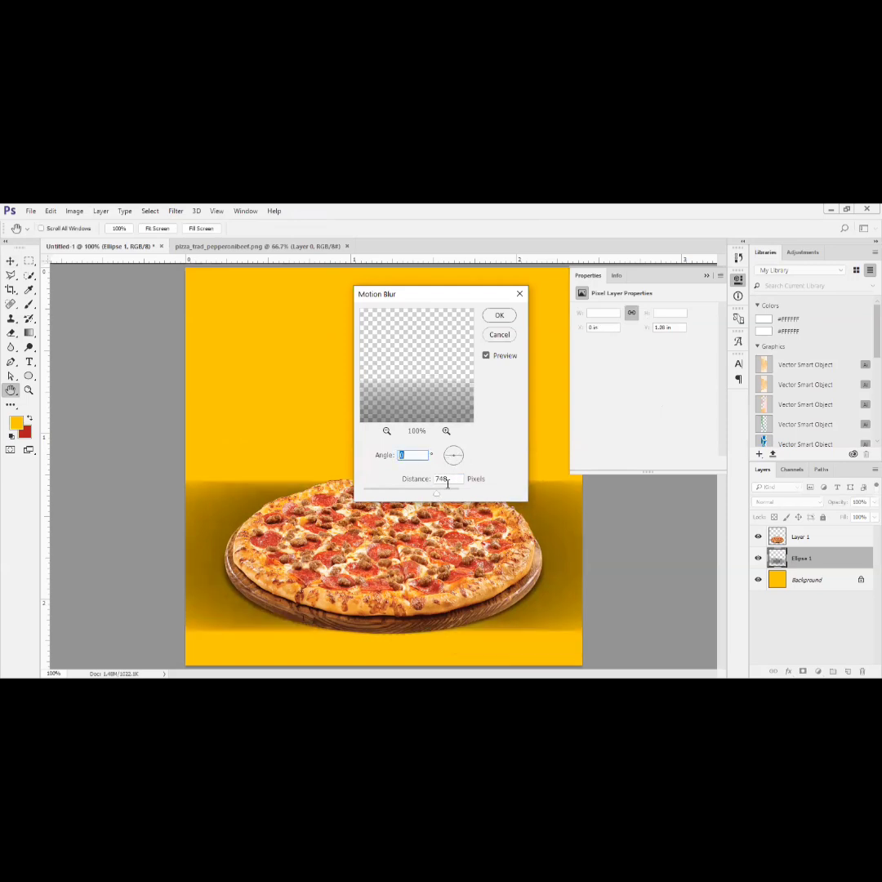
left_click_drag(414, 495, 381, 499)
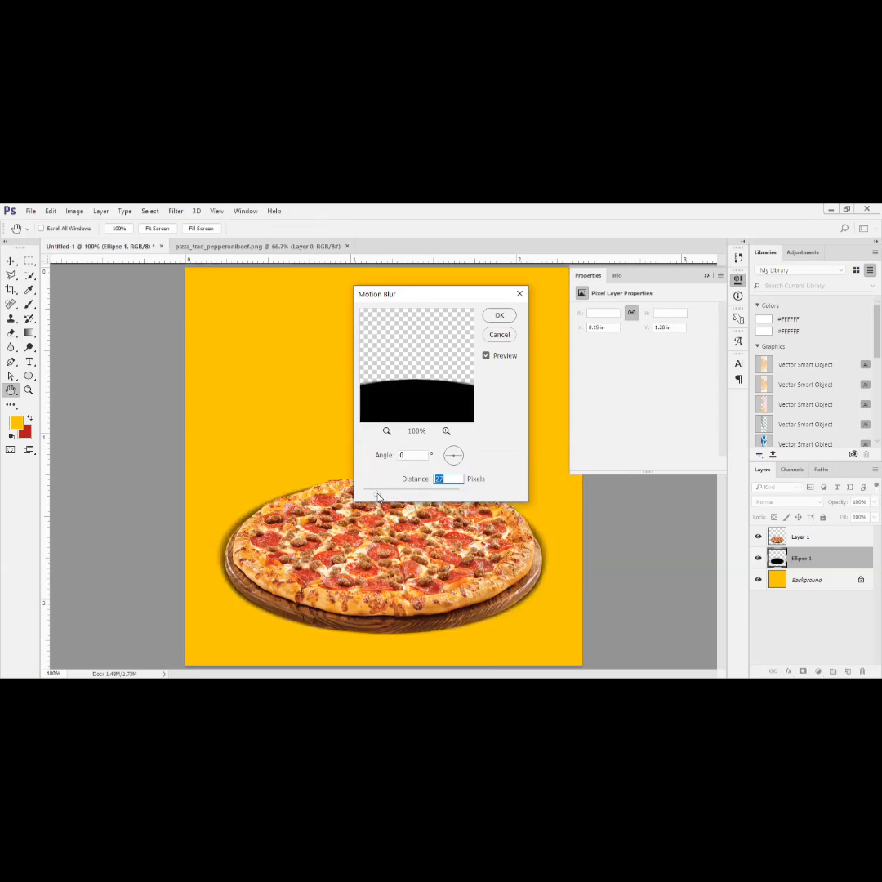
left_click(496, 316)
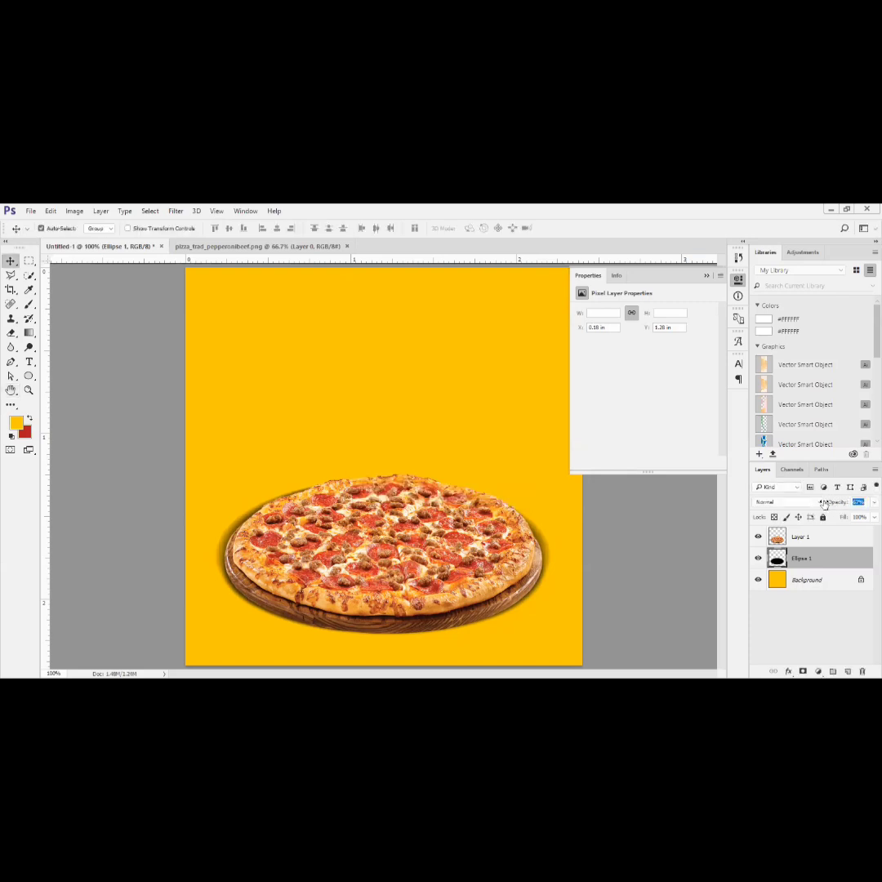
- Set the blurred ellipse layer's opacity to 19%, judging the shadow with the pizza hidden and with the shadow toggled off and on
left_click_drag(813, 504, 812, 511)
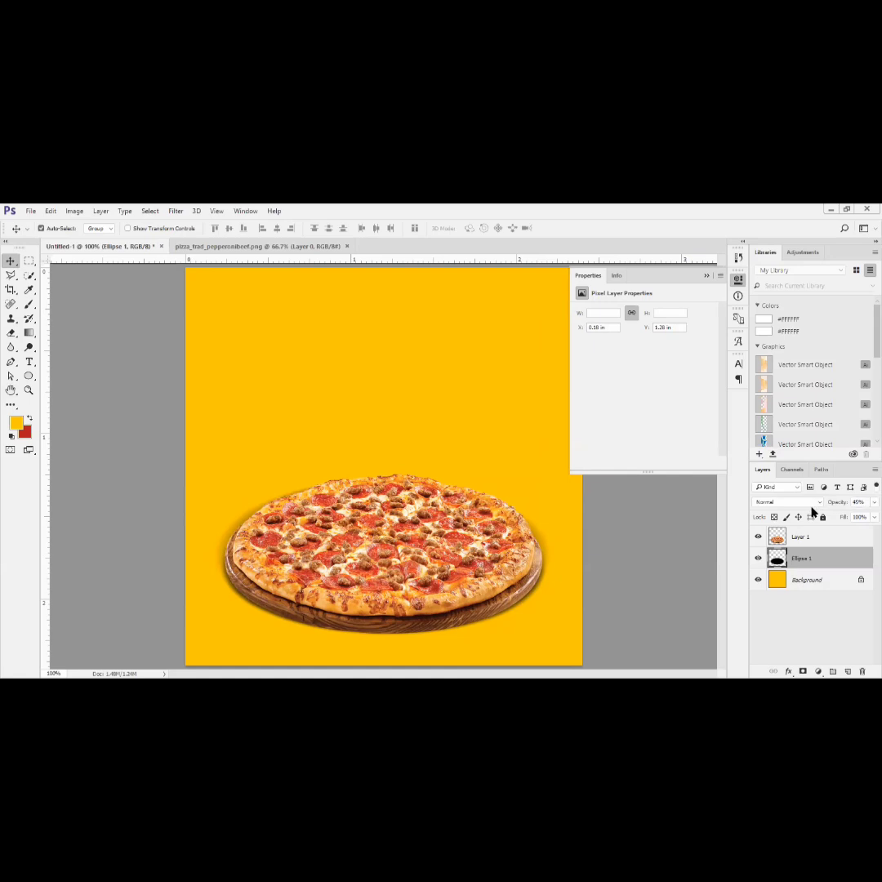
left_click_drag(831, 505, 862, 518)
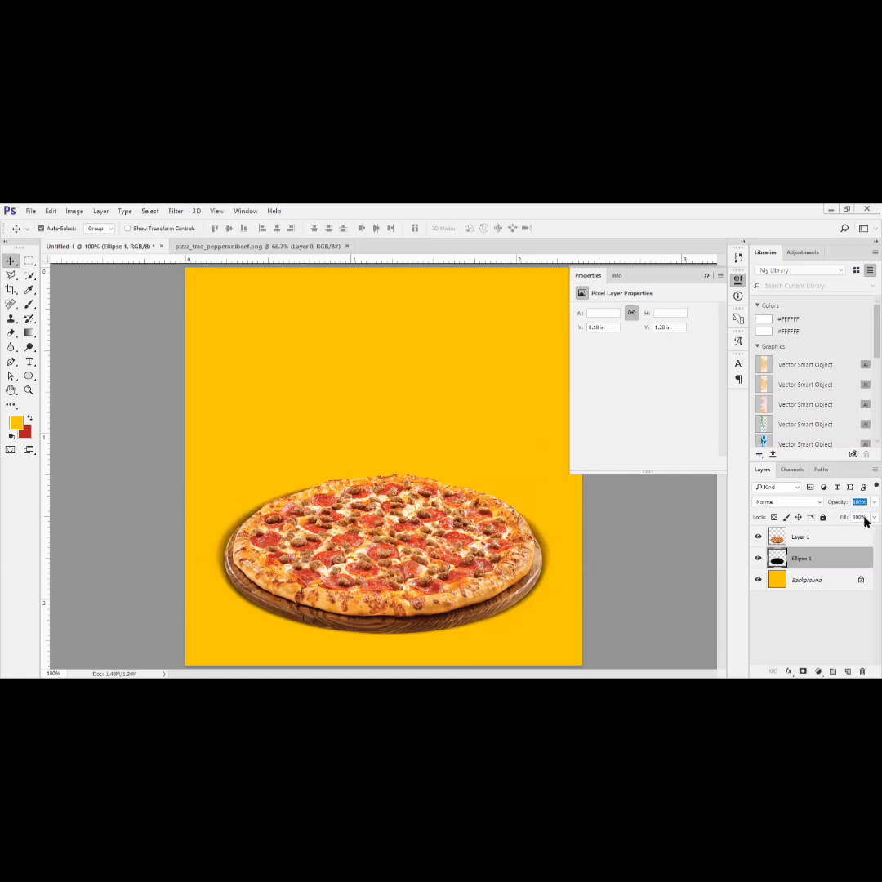
left_click(757, 537)
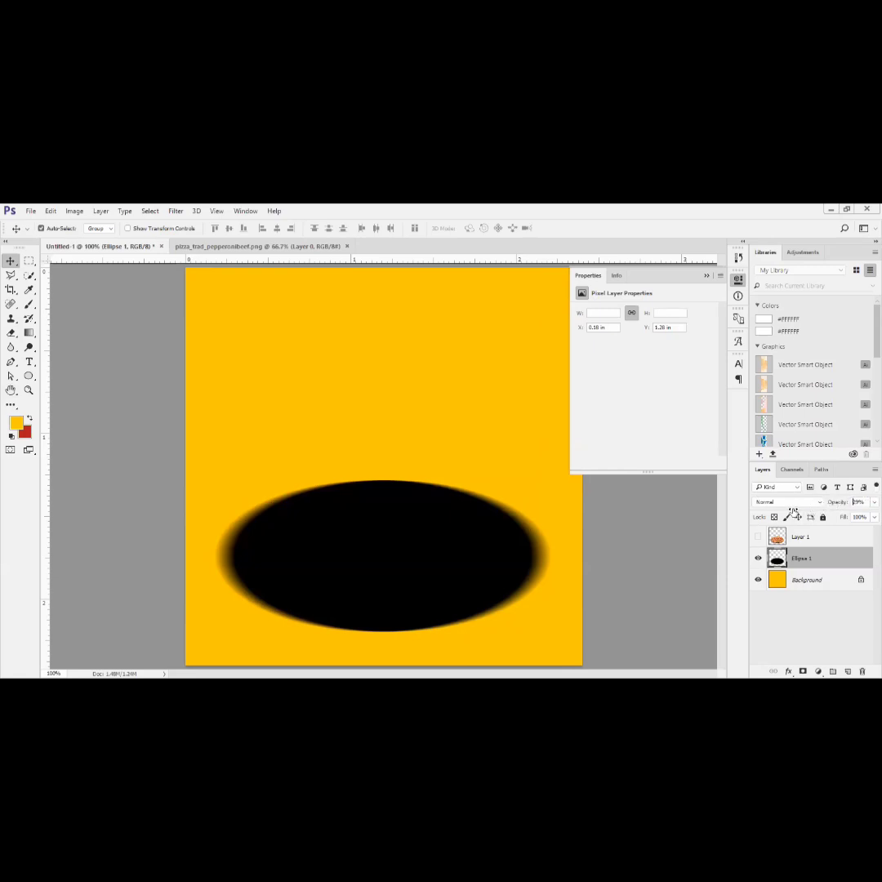
left_click_drag(837, 504, 794, 513)
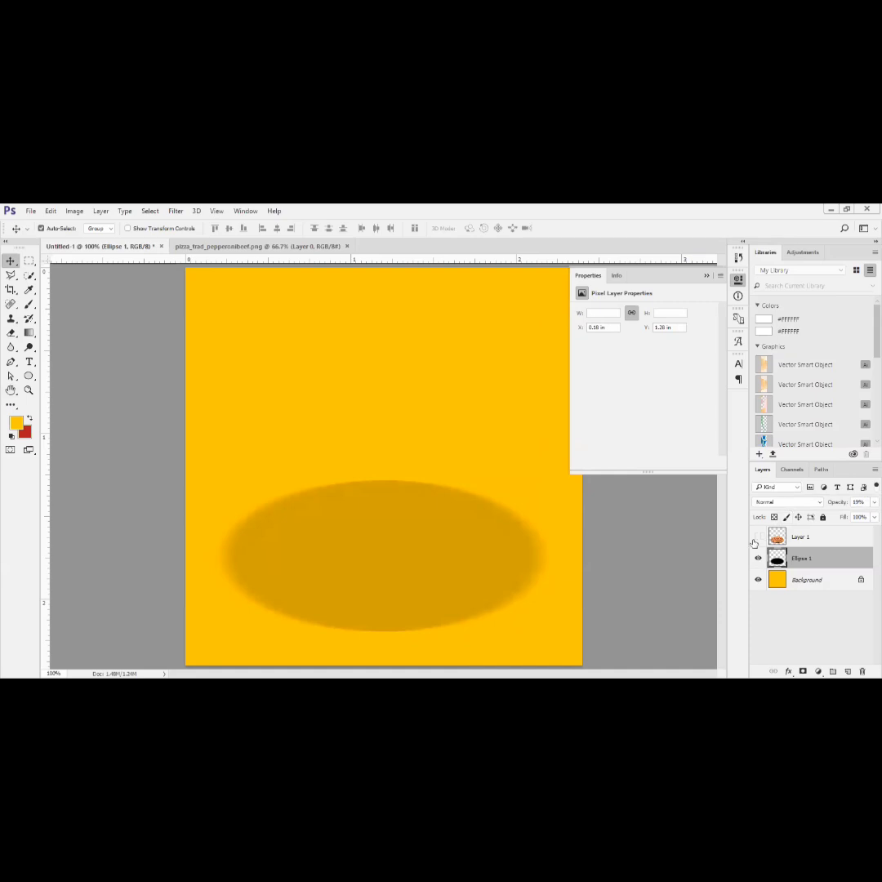
left_click(757, 537)
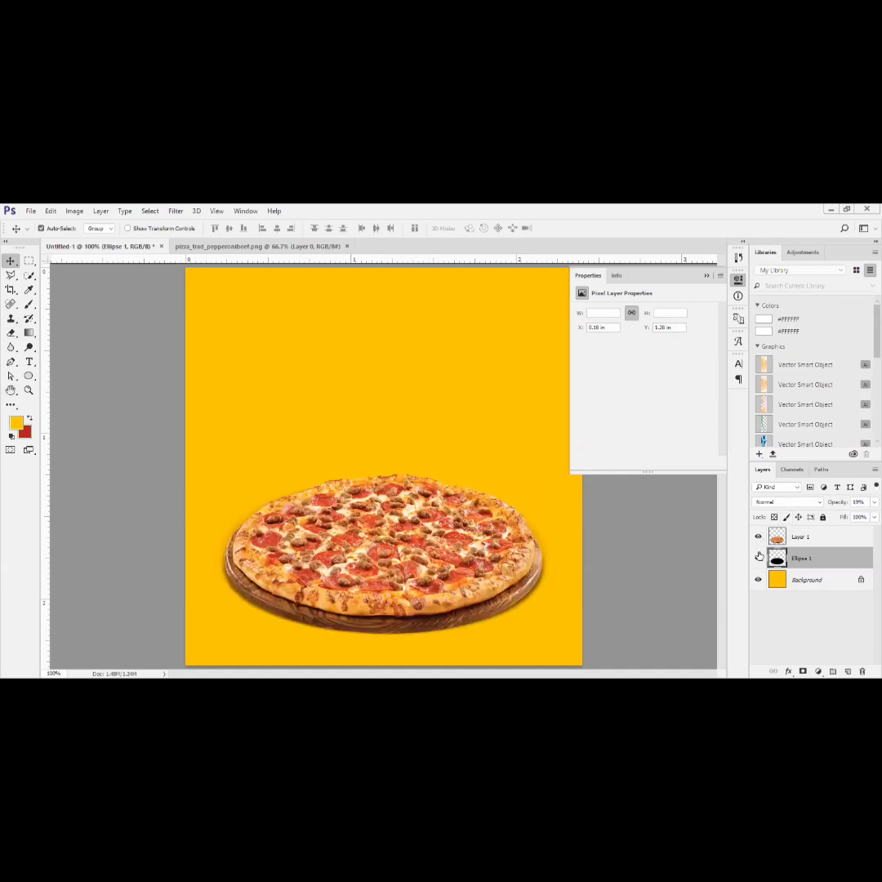
left_click(758, 557)
left_click(758, 557)
left_click(707, 276)
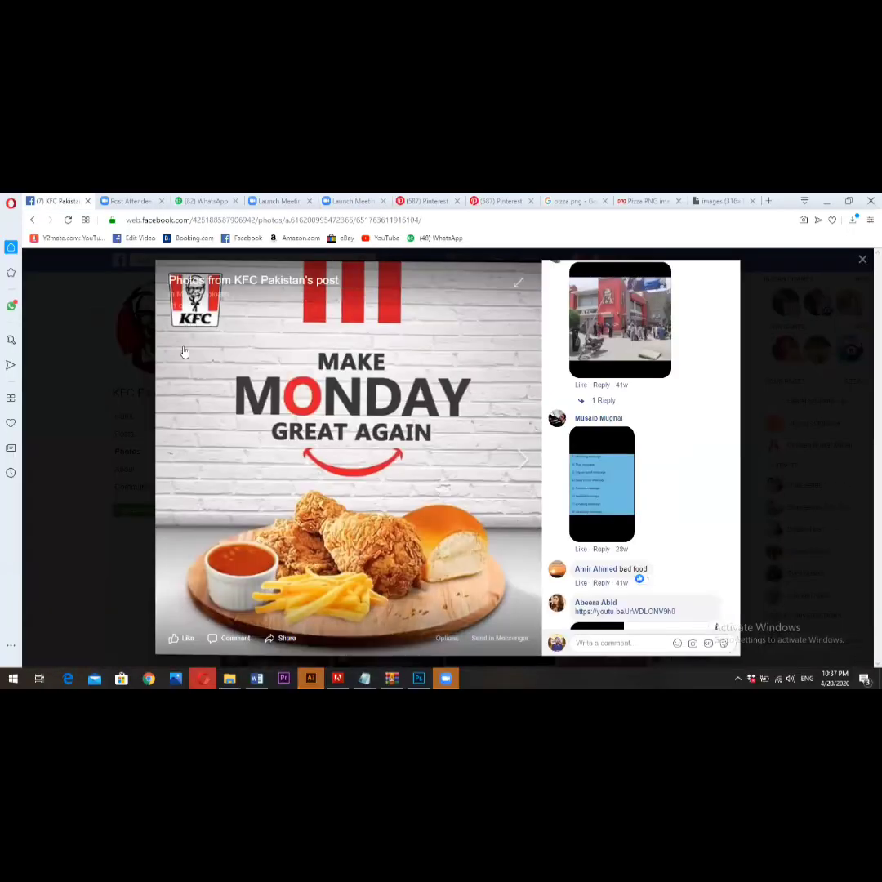
- In the browser, search Google Images for "kfc logo" in a new tab
left_click(723, 200)
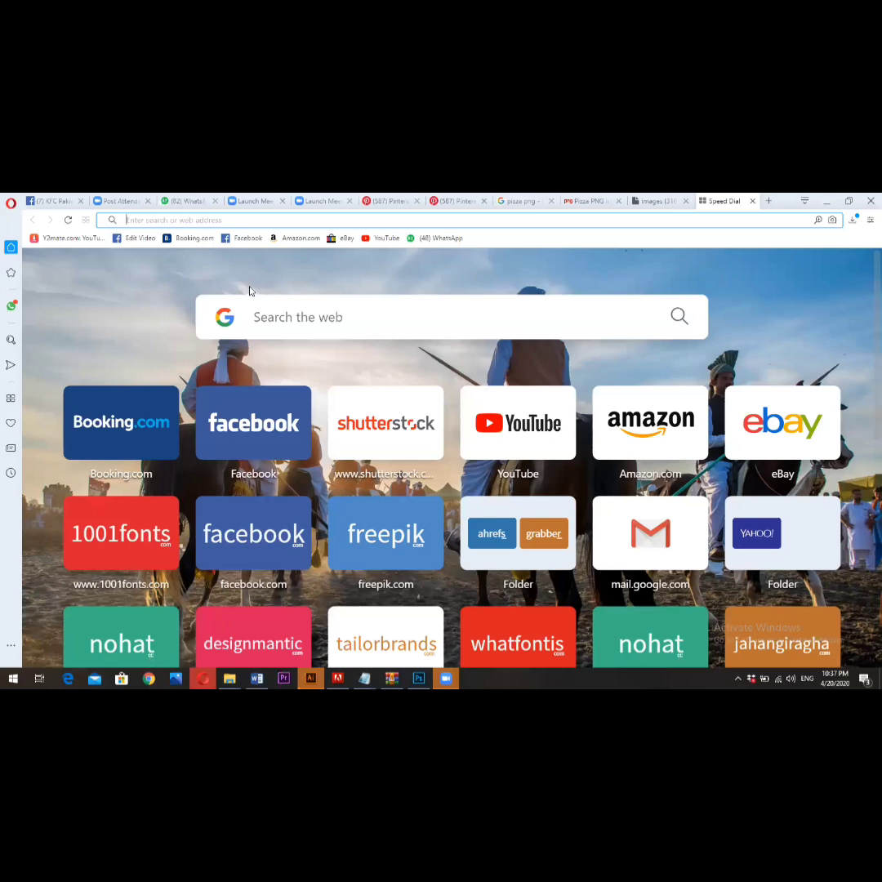
type("kfc logo")
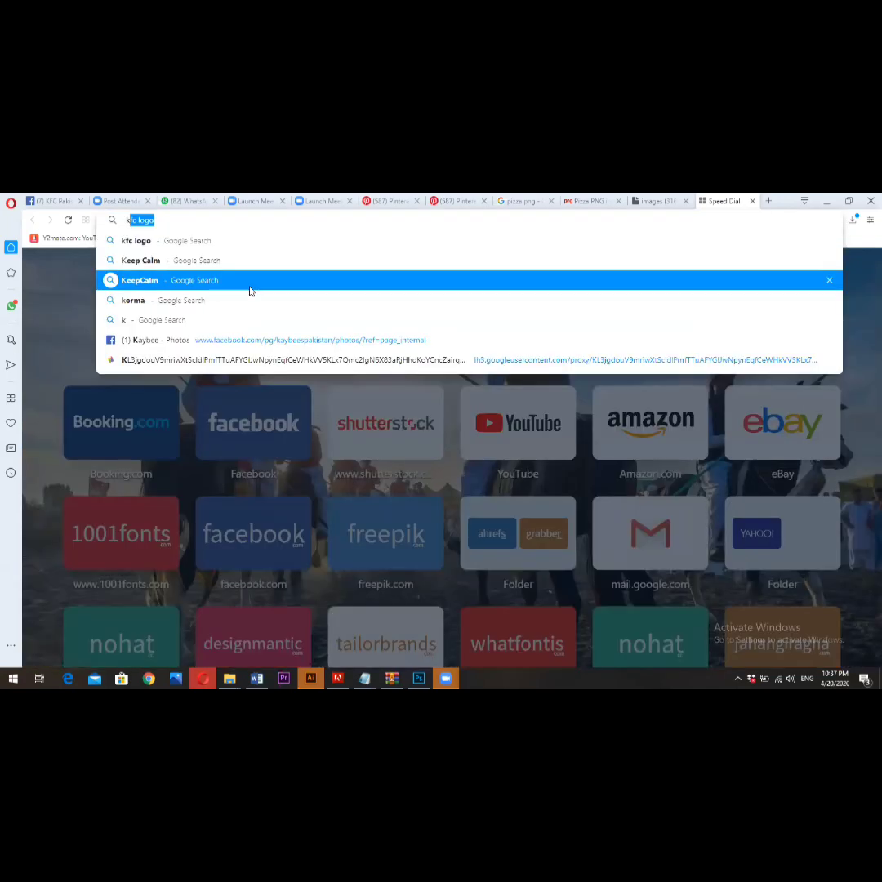
key("Return")
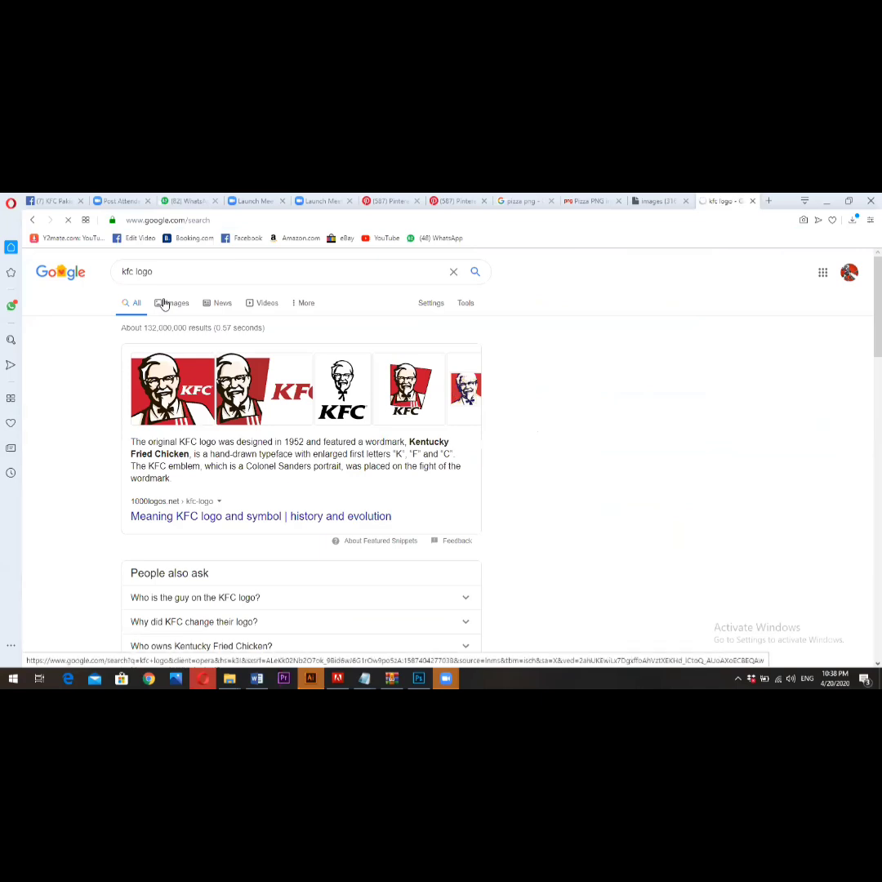
left_click(164, 304)
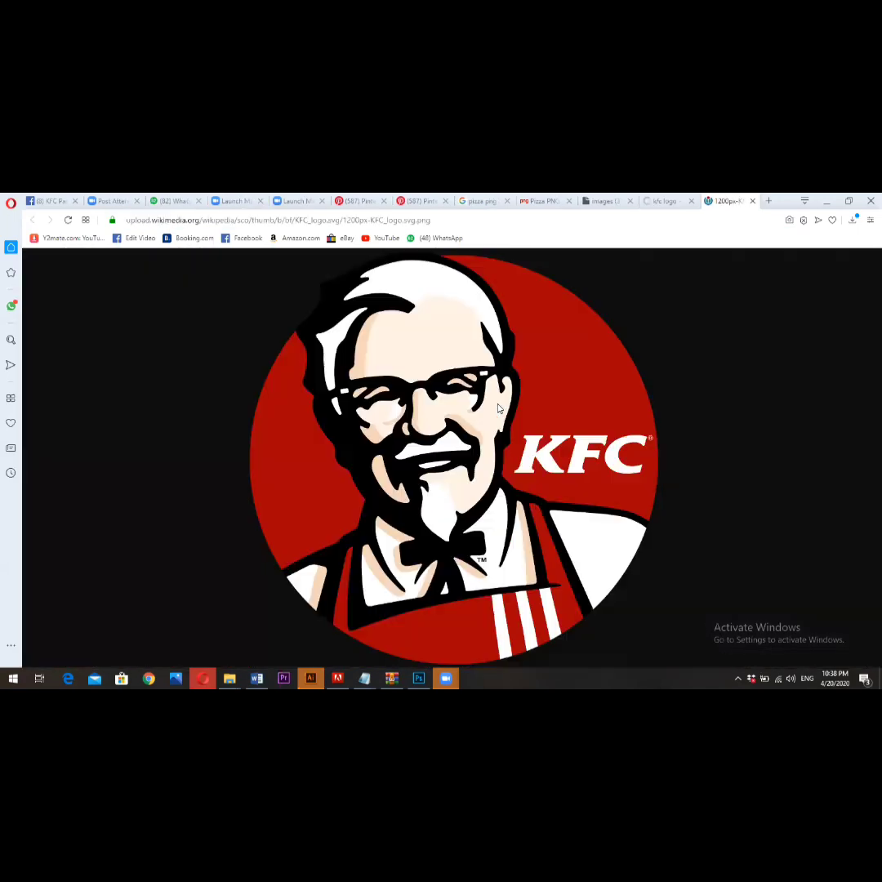
- Save the KFC logo PNG to Downloads and place it from there into the Photoshop post, scaled to 3.68%
key("ctrl+s")
left_click(614, 511)
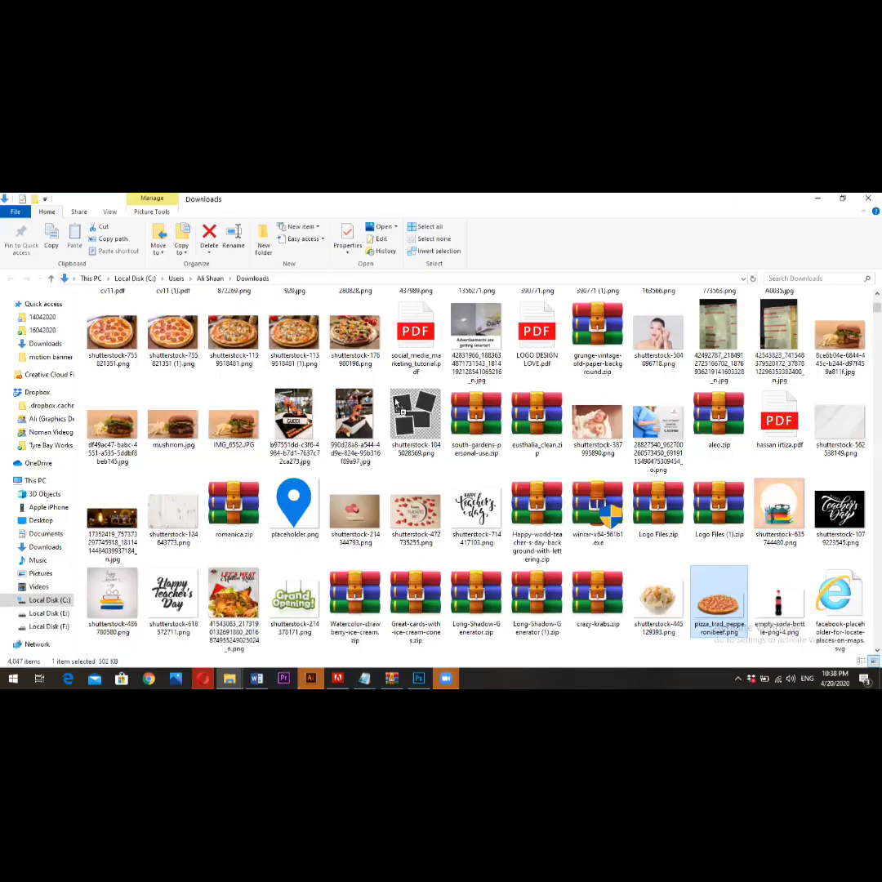
left_click_drag(415, 596, 392, 373)
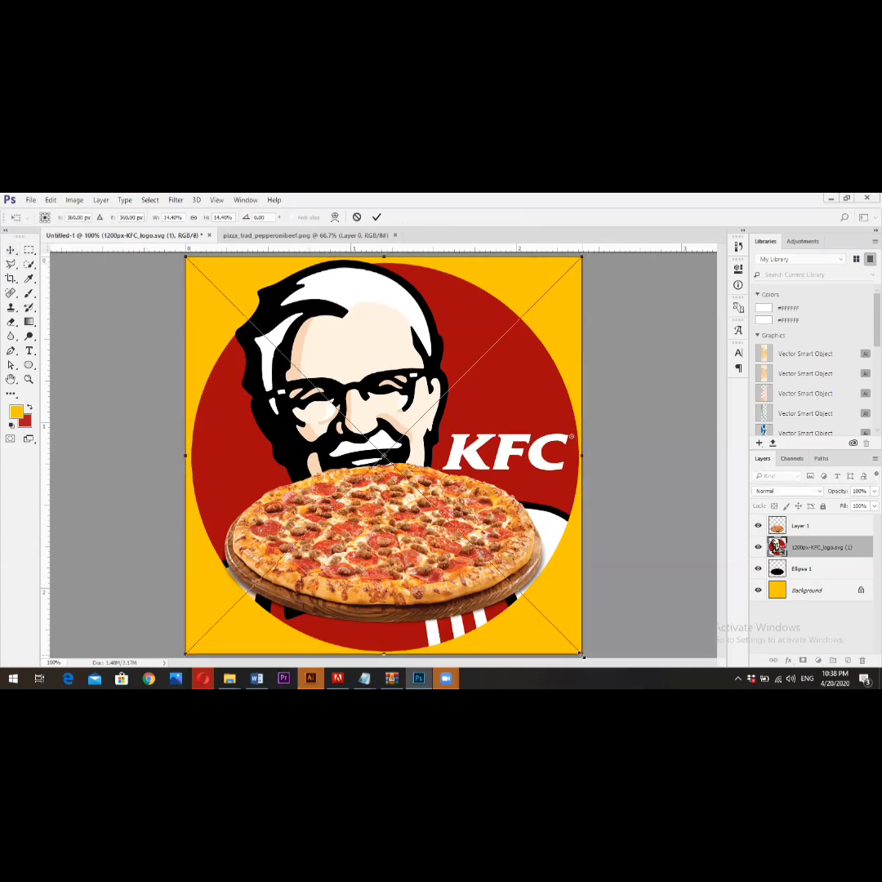
left_click_drag(582, 654, 450, 488)
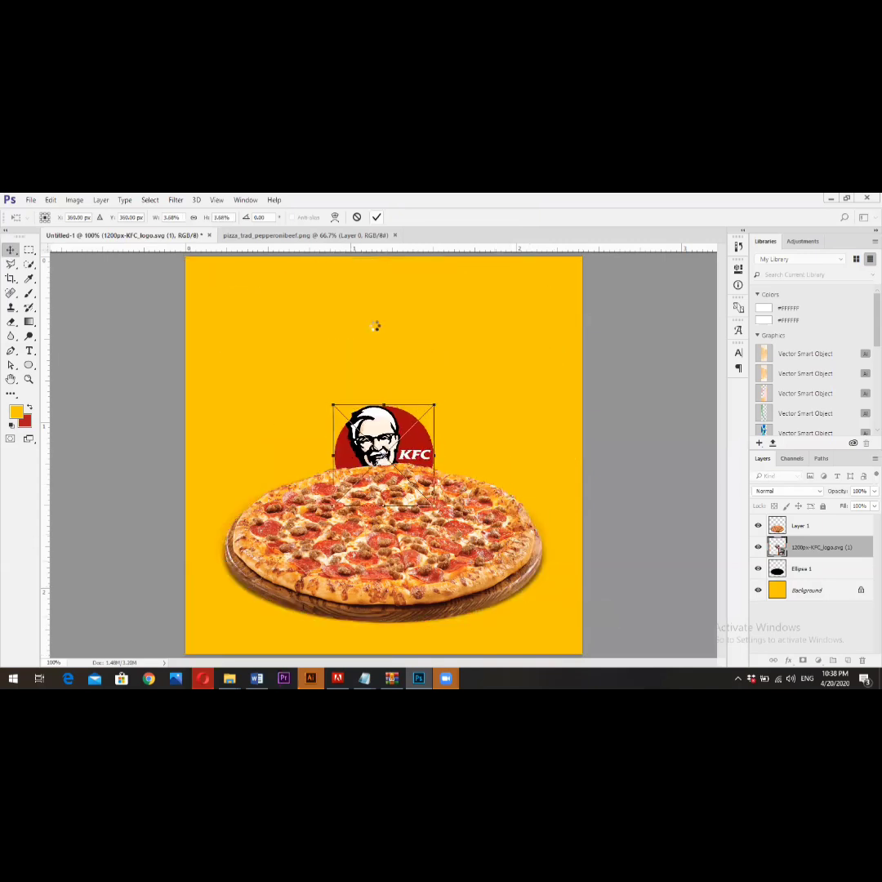
key("Return")
- Move the KFC logo to the upper-left corner of the canvas and scale it down to 3.14%
left_click_drag(338, 364, 206, 238)
key("ctrl+t")
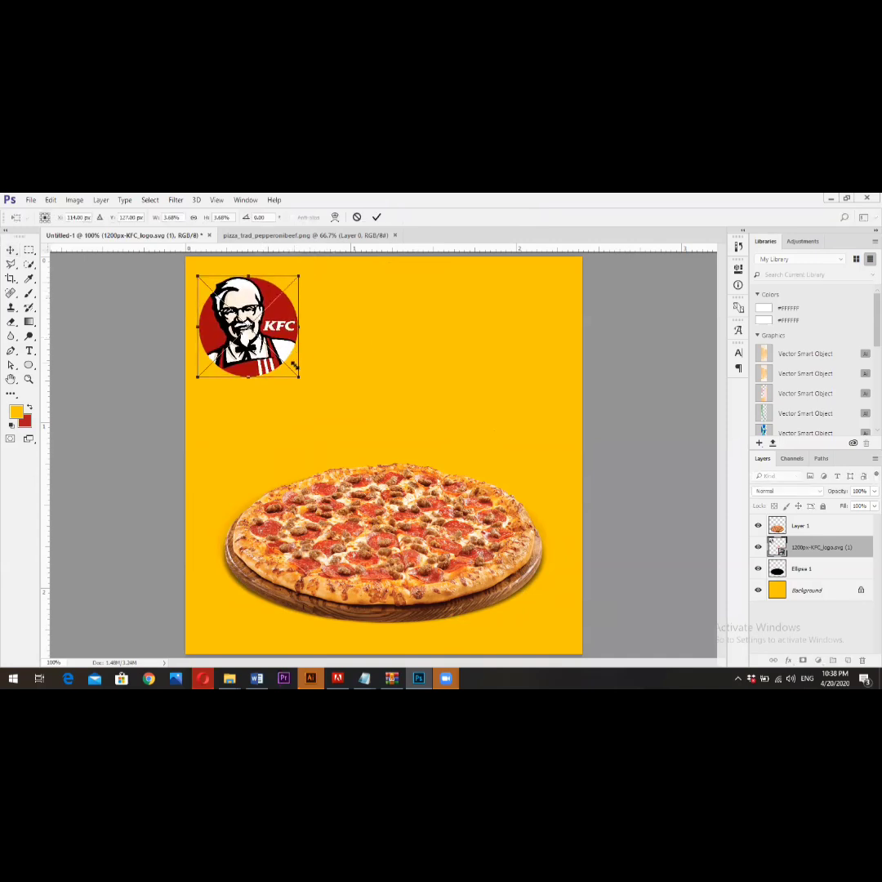
left_click_drag(297, 377, 286, 364)
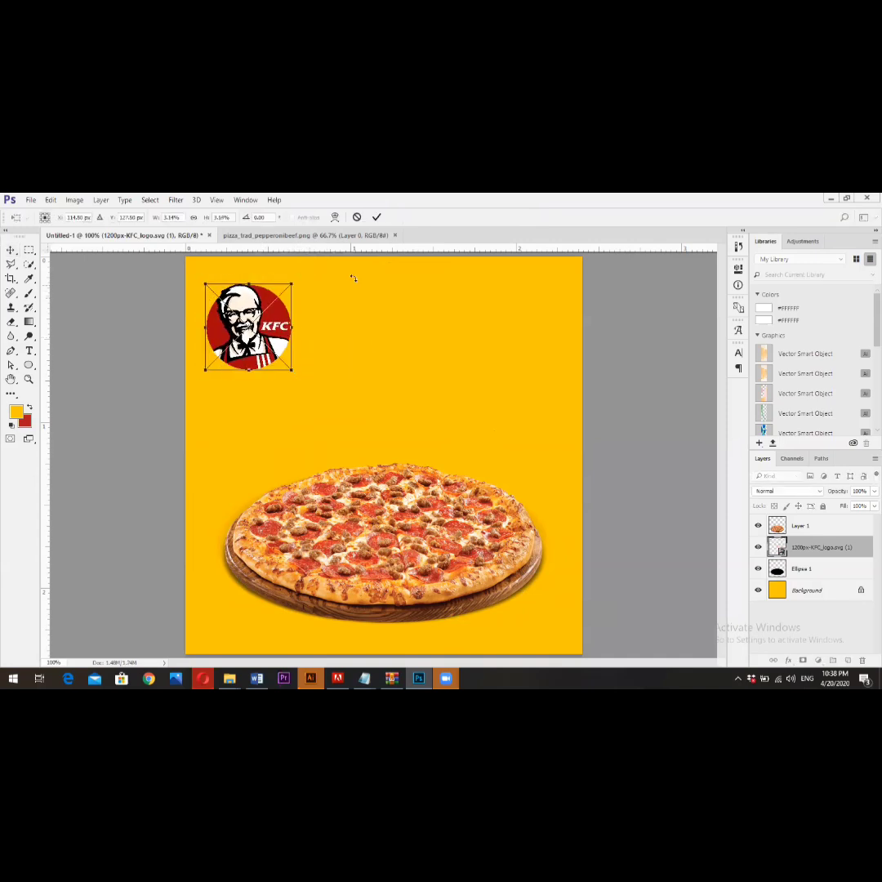
key("Return")
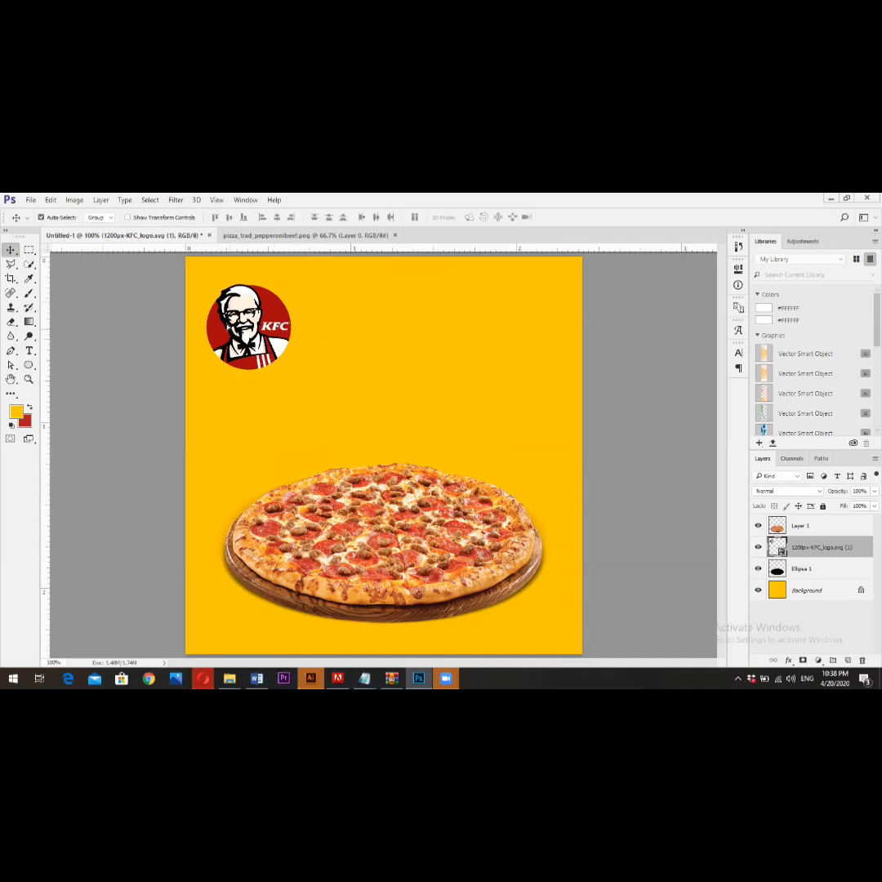
- Nudge the KFC logo closer to the canvas's upper-left corner and shrink it slightly more around its centre
left_click_drag(229, 325, 225, 318)
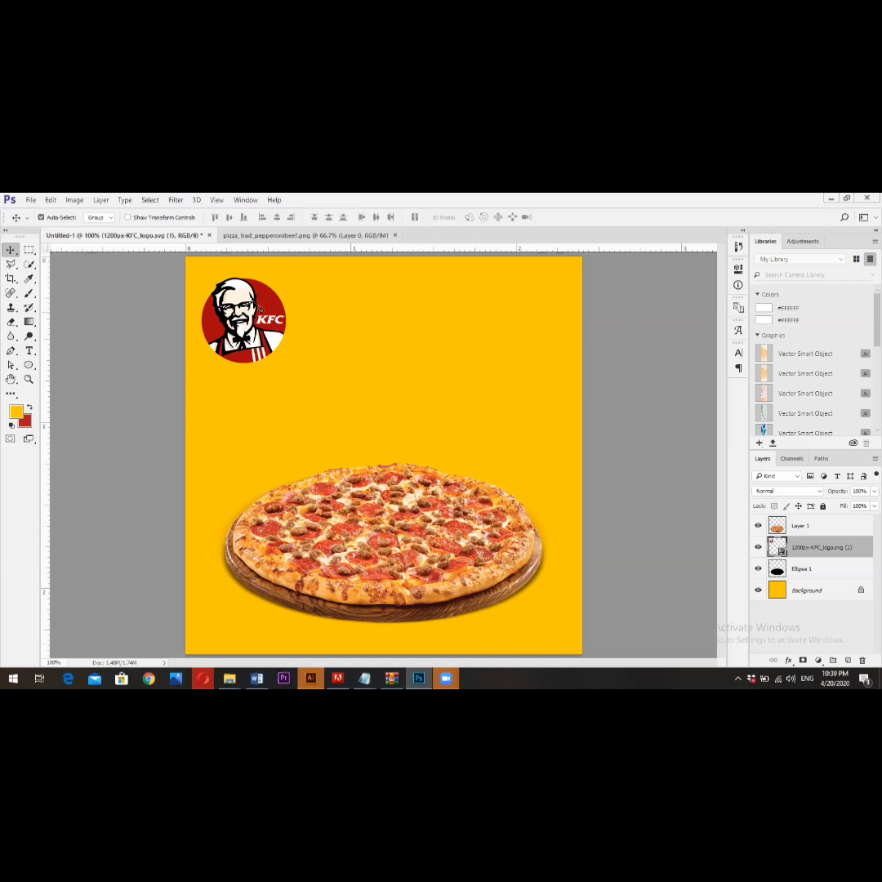
mouse_move(257, 298)
left_mouse_down()
mouse_move(409, 383)
mouse_move(397, 283)
mouse_move(256, 286)
mouse_move(256, 276)
mouse_move(255, 315)
left_mouse_up()
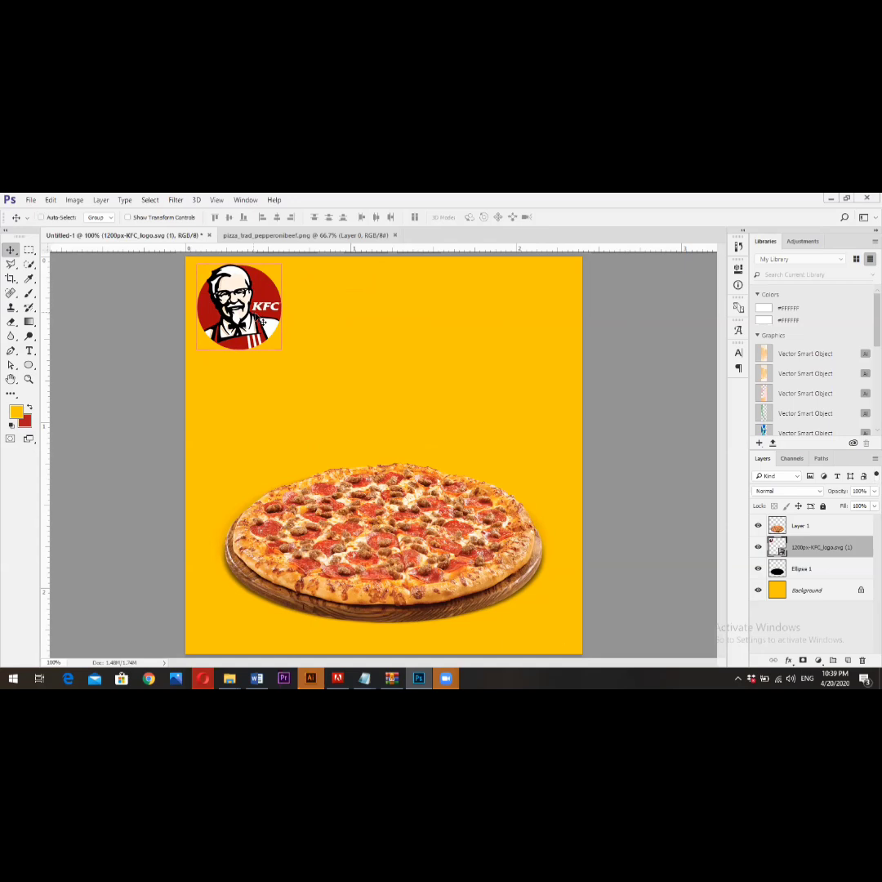
key("ctrl+t")
left_click_drag(279, 346, 277, 343)
key("Return")
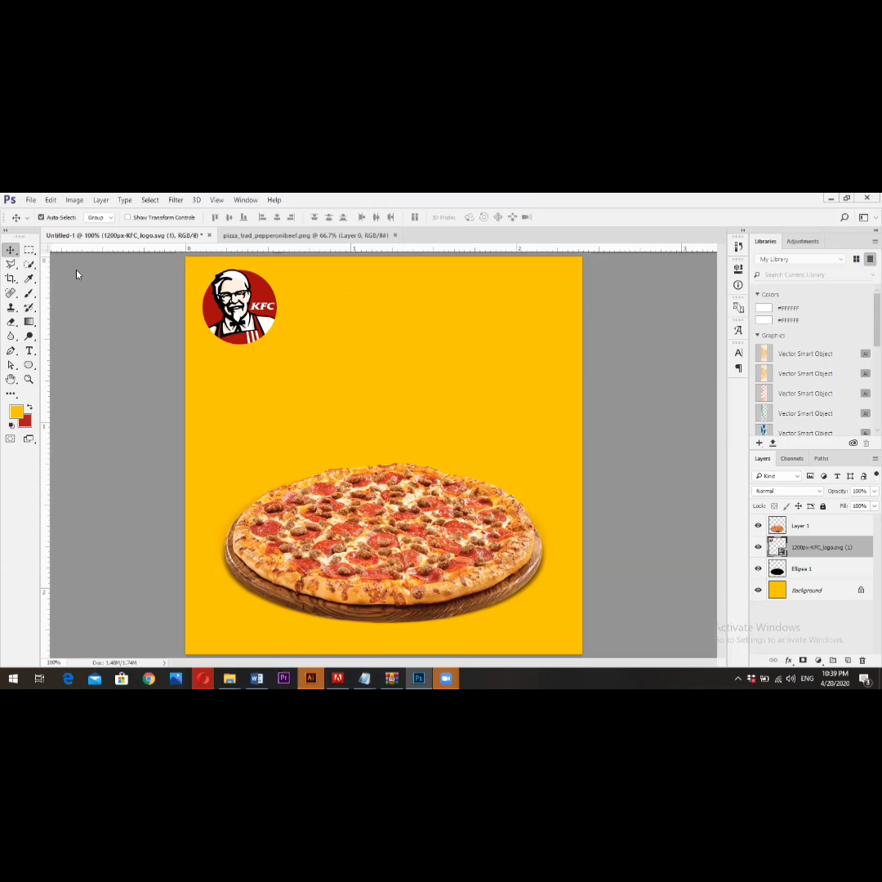
- Switch to Facebook in the browser, search for "micdo", and open the photos of the McDonald's page
key("alt+Tab")
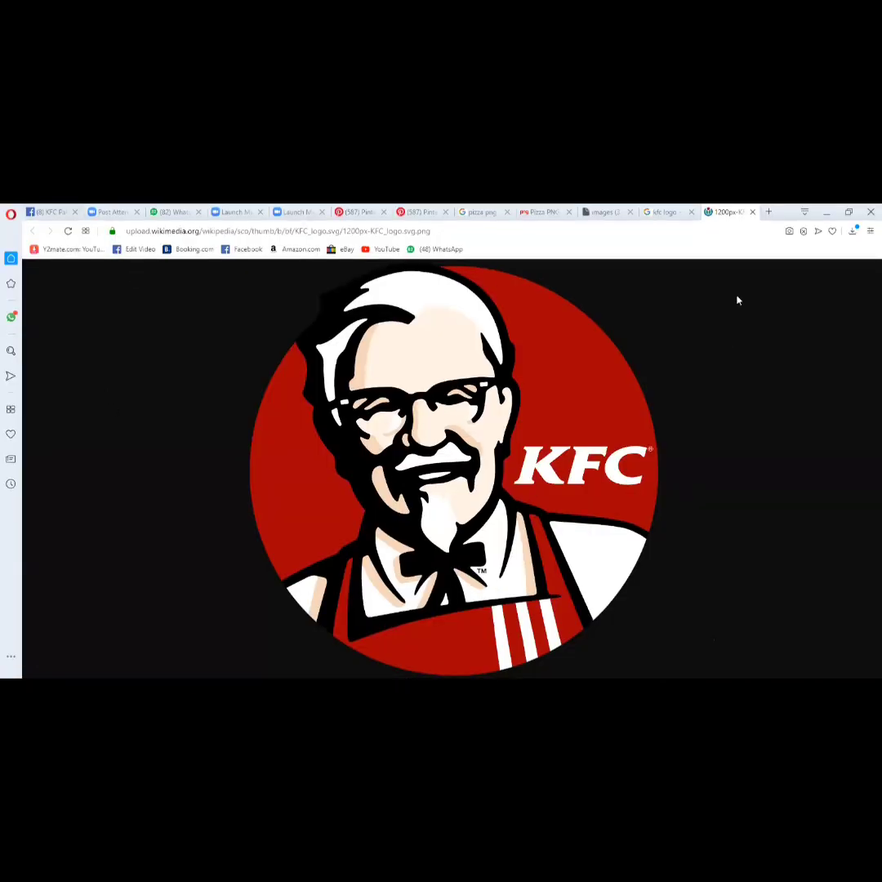
key("ctrl+Tab")
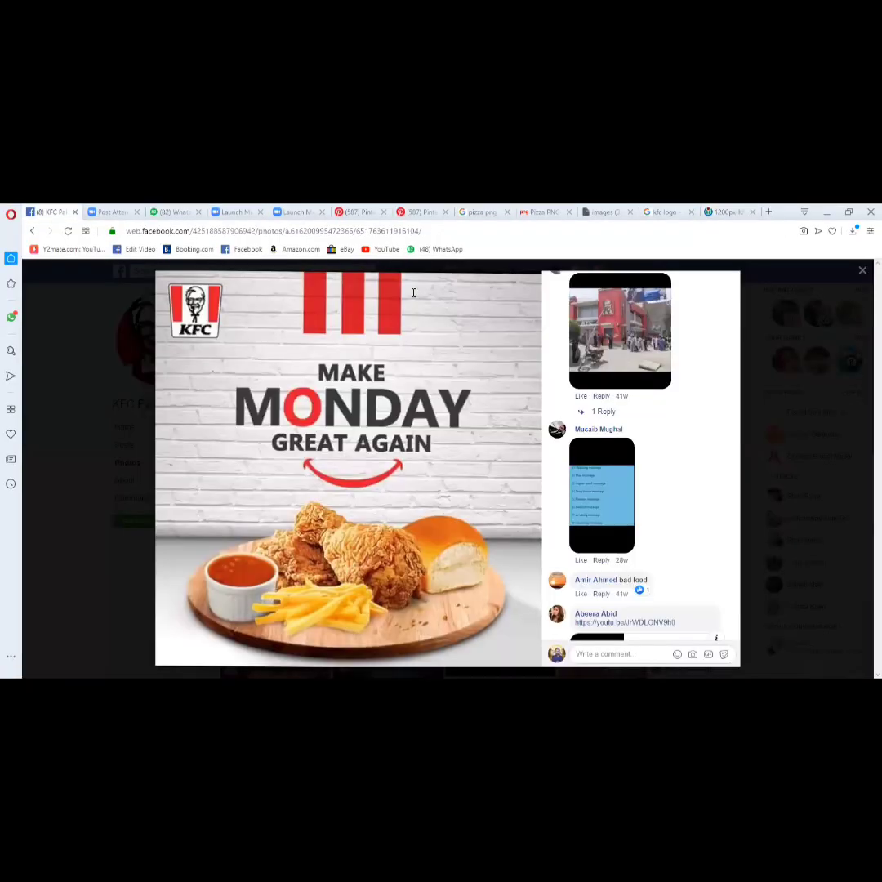
left_click(266, 272)
type("micdo")
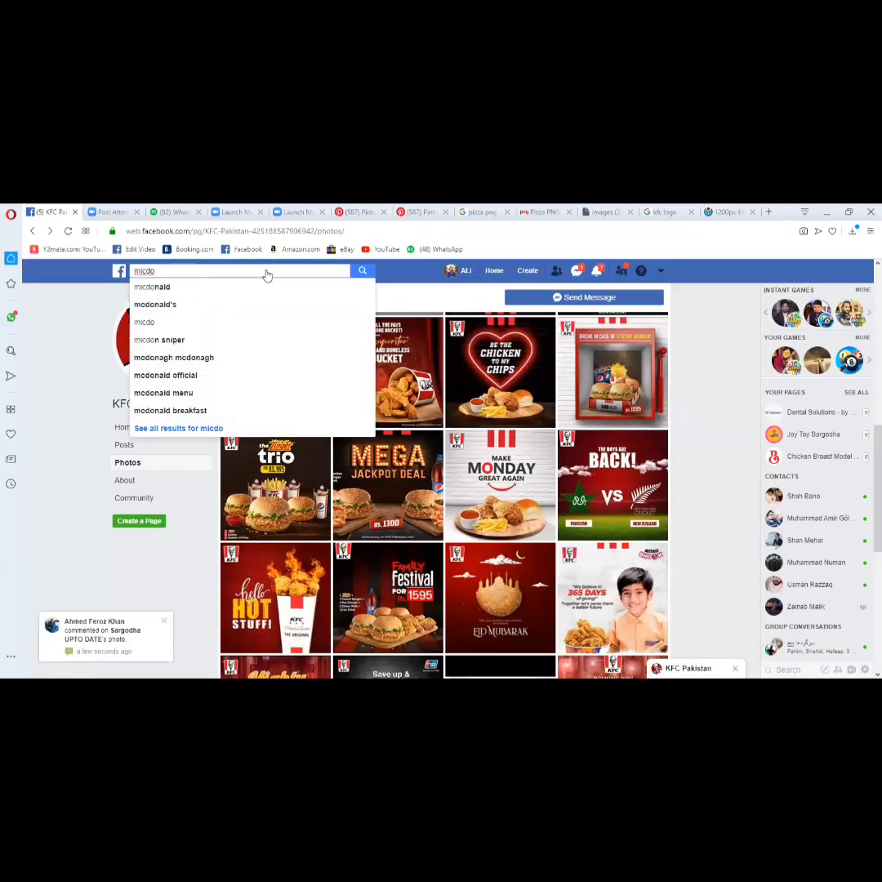
left_click(230, 305)
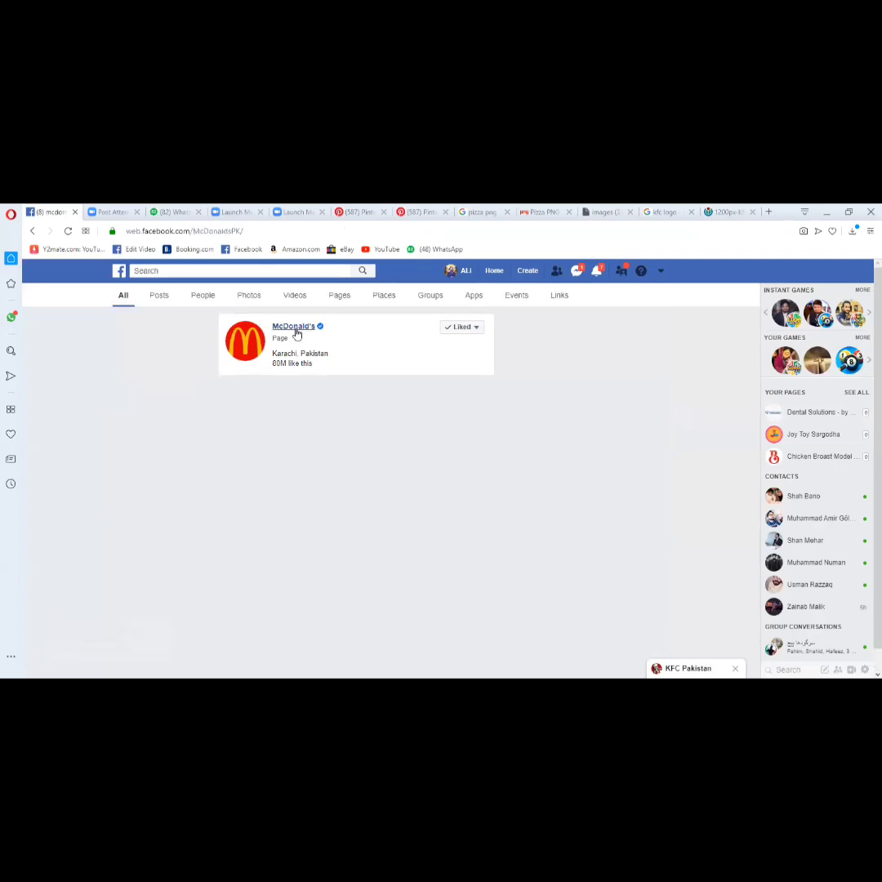
left_click(295, 327)
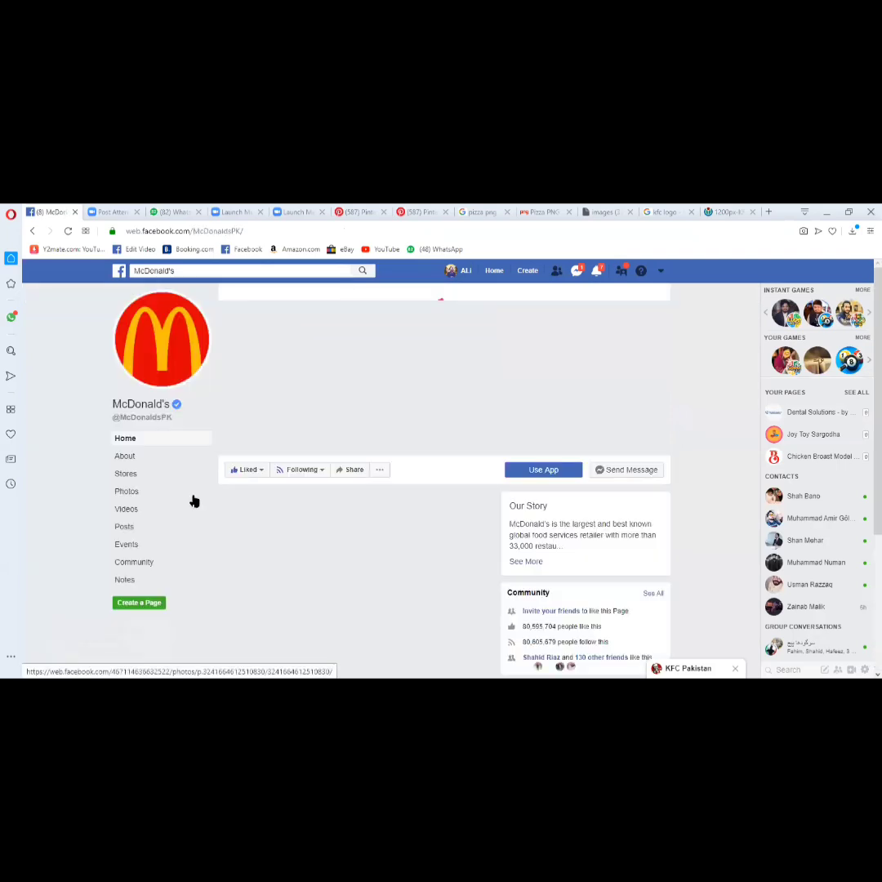
left_click(135, 494)
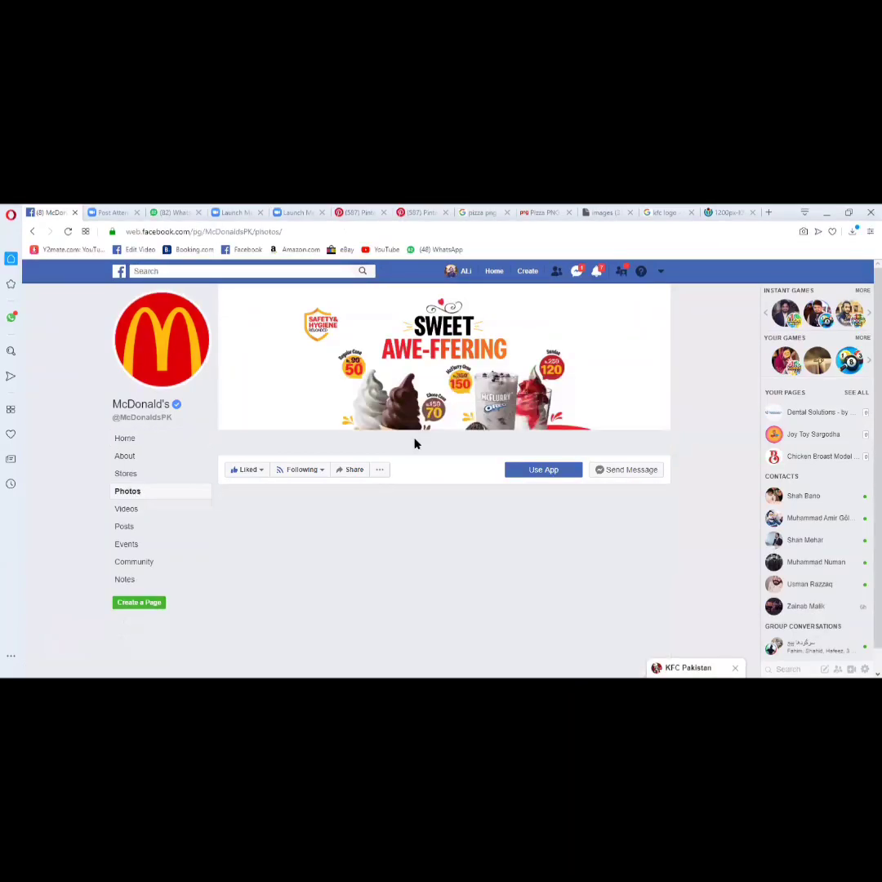
- Browse the McDonald's photos for design references and view the "Sweet Awe-ffering" cover image enlarged
scroll(441, 437, "down", 3)
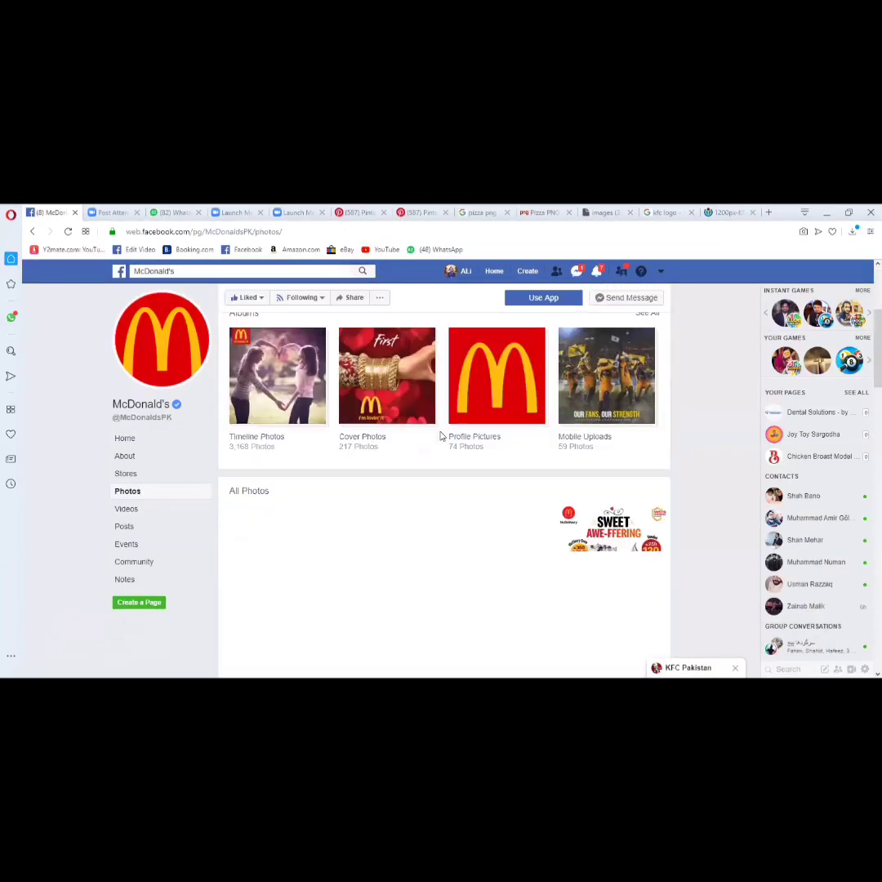
scroll(426, 403, "down", 2)
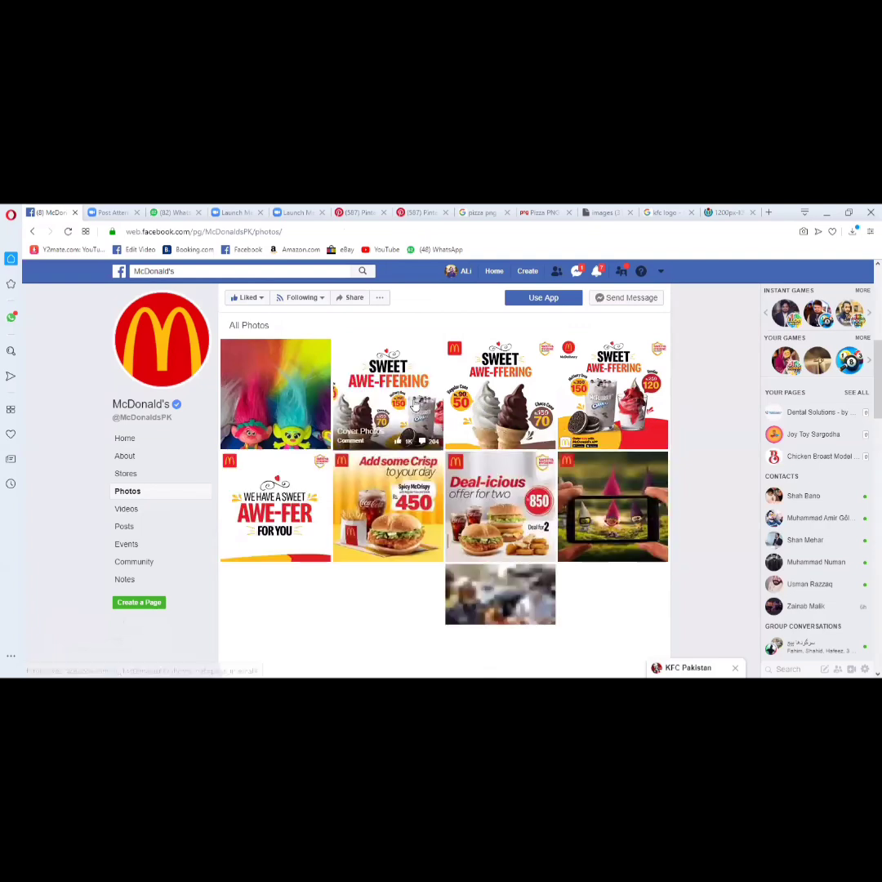
left_click(414, 404)
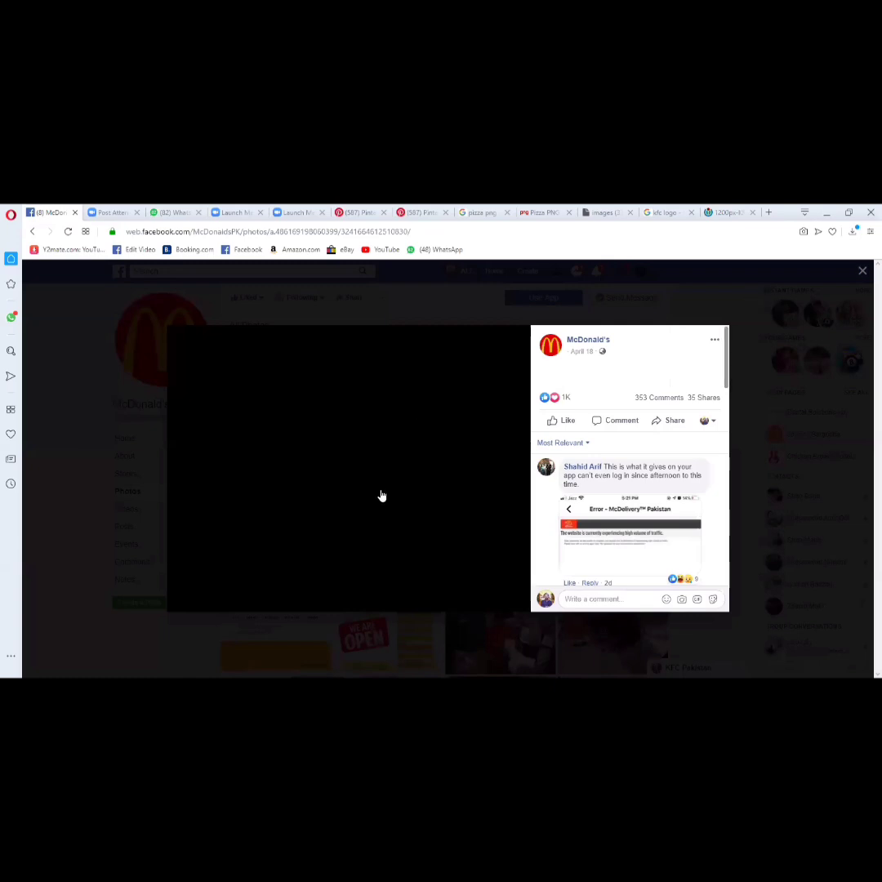
key("Escape")
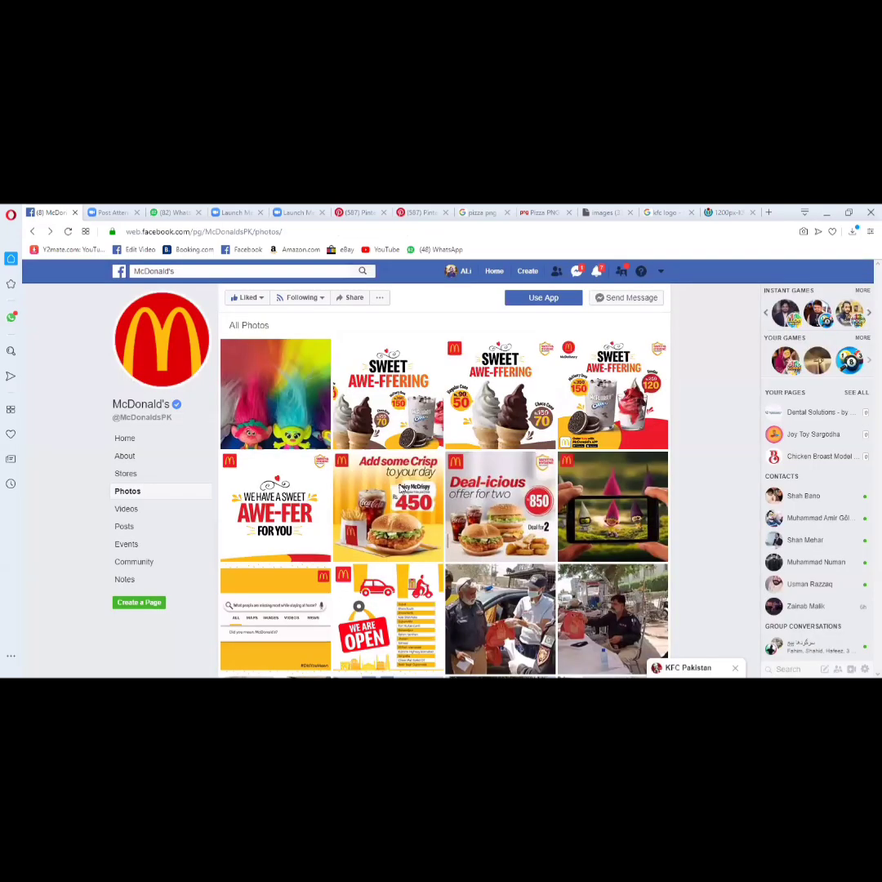
left_click(389, 413)
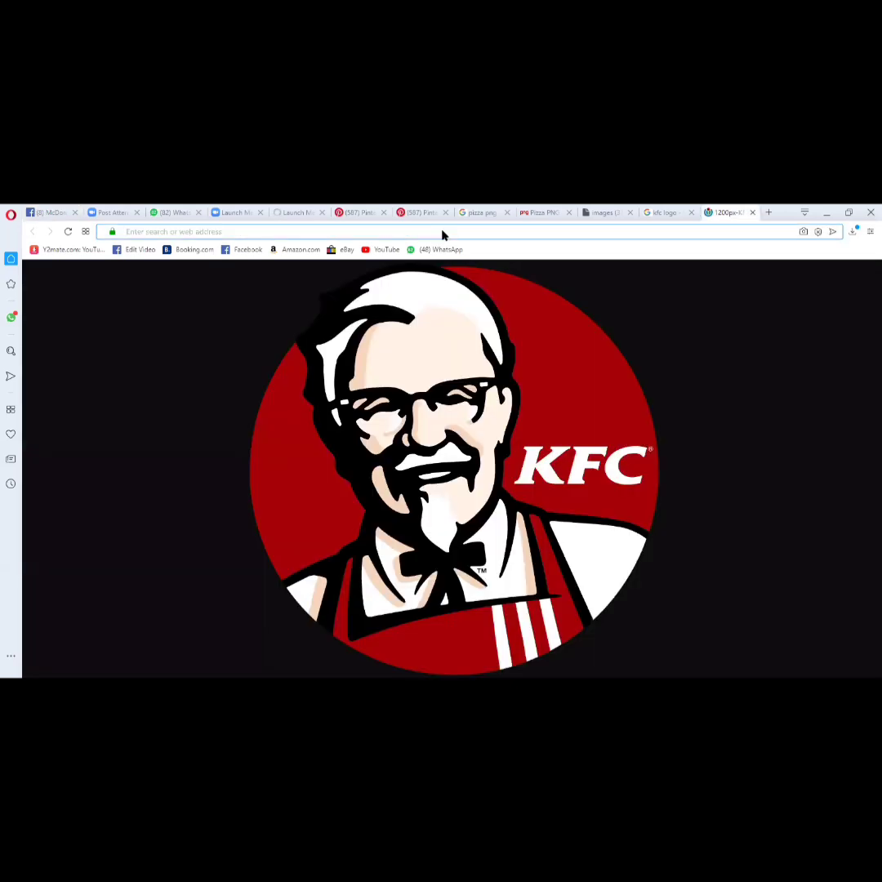
- Search Google for "pizza tagline" and open the article "151 Catchy Pizza Slogans and Good Taglines" in a new tab
left_click(442, 235)
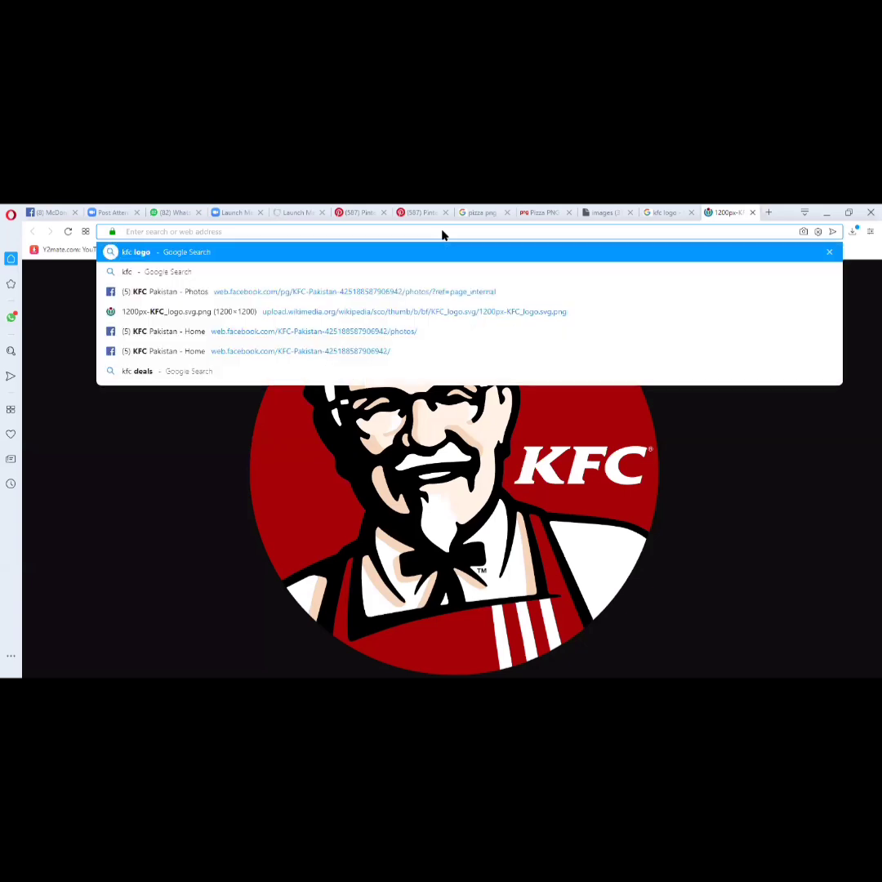
type("p")
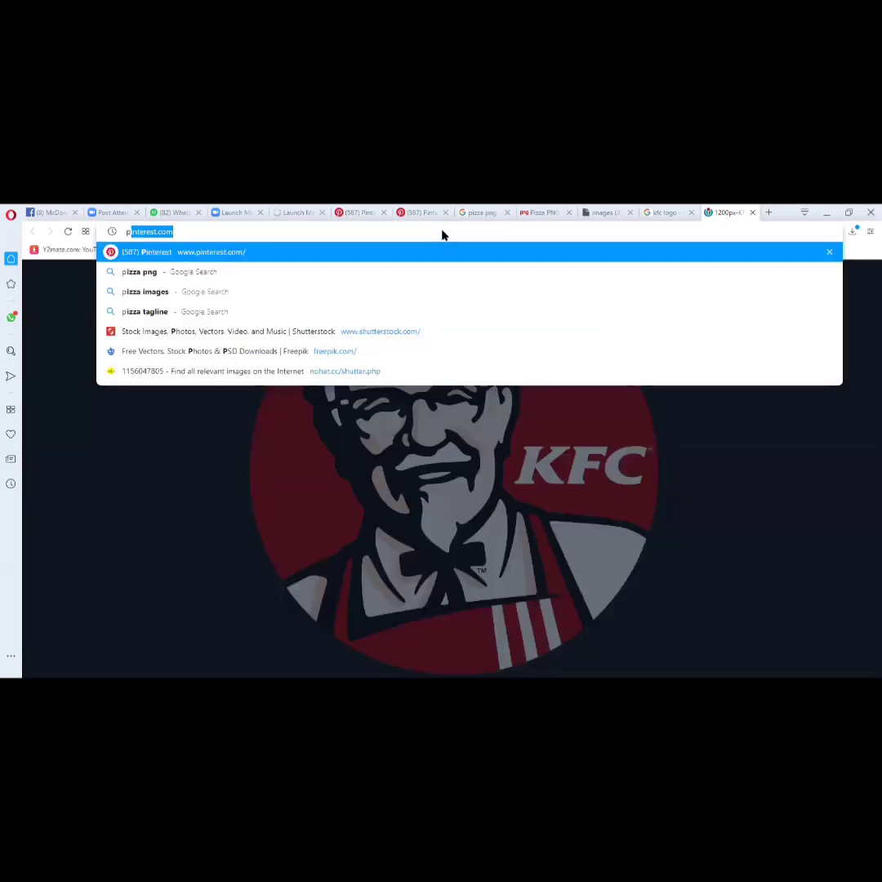
type("izza tagline")
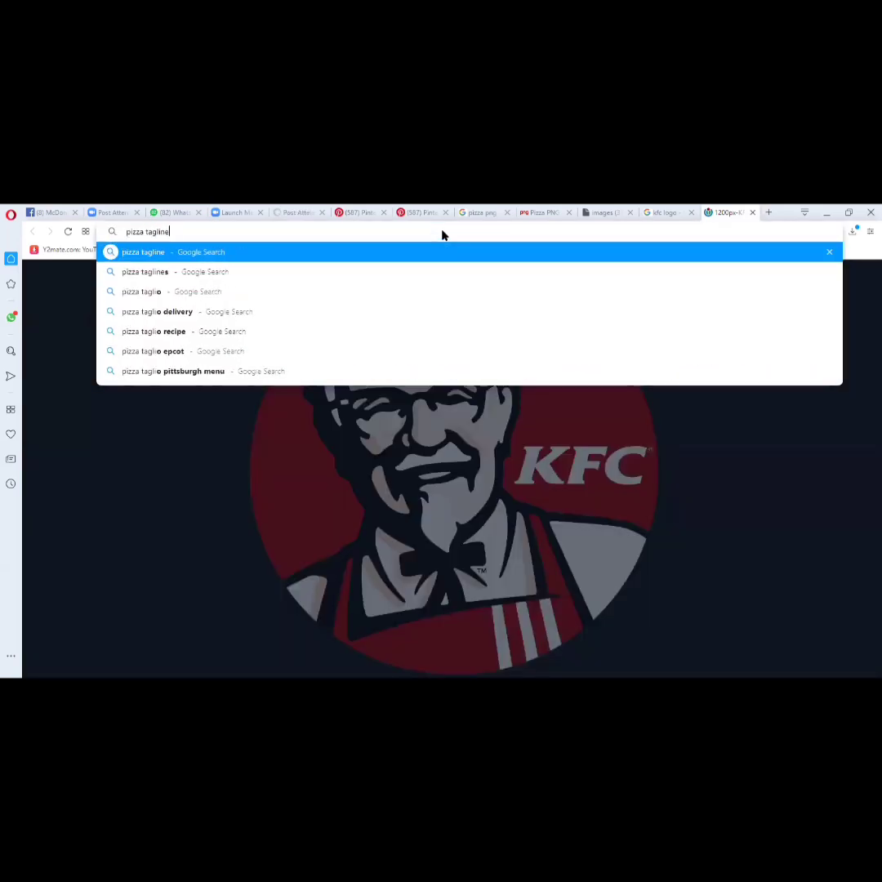
key("Return")
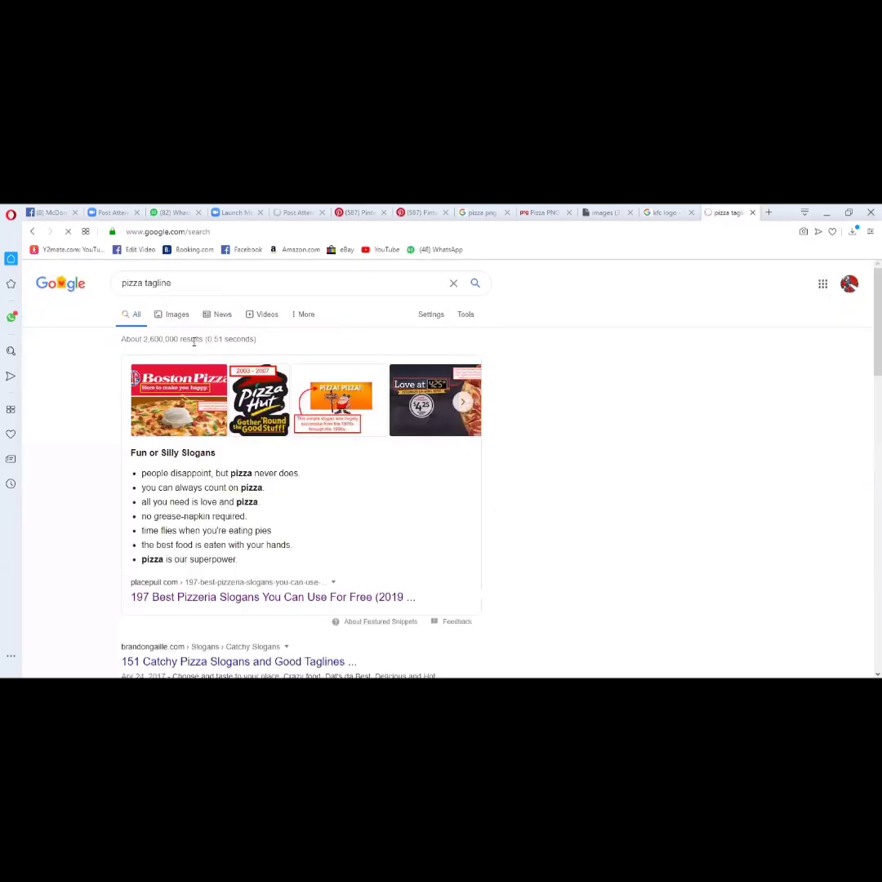
scroll(197, 335, "down", 3)
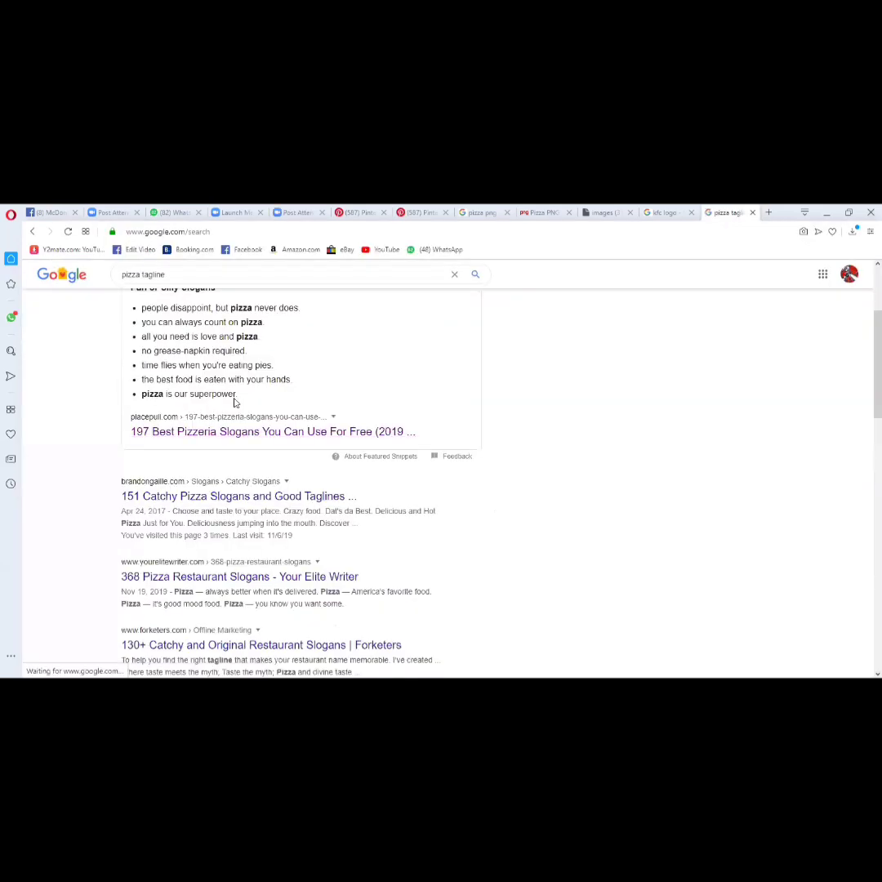
scroll(237, 404, "down", 2)
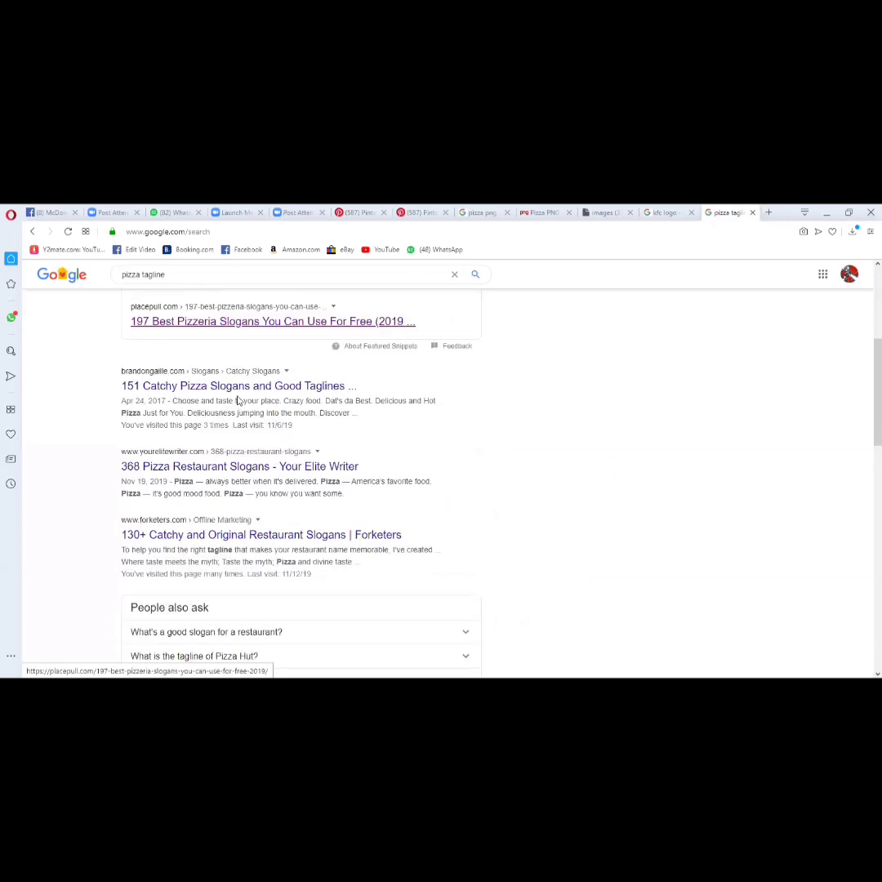
middle_click(237, 386)
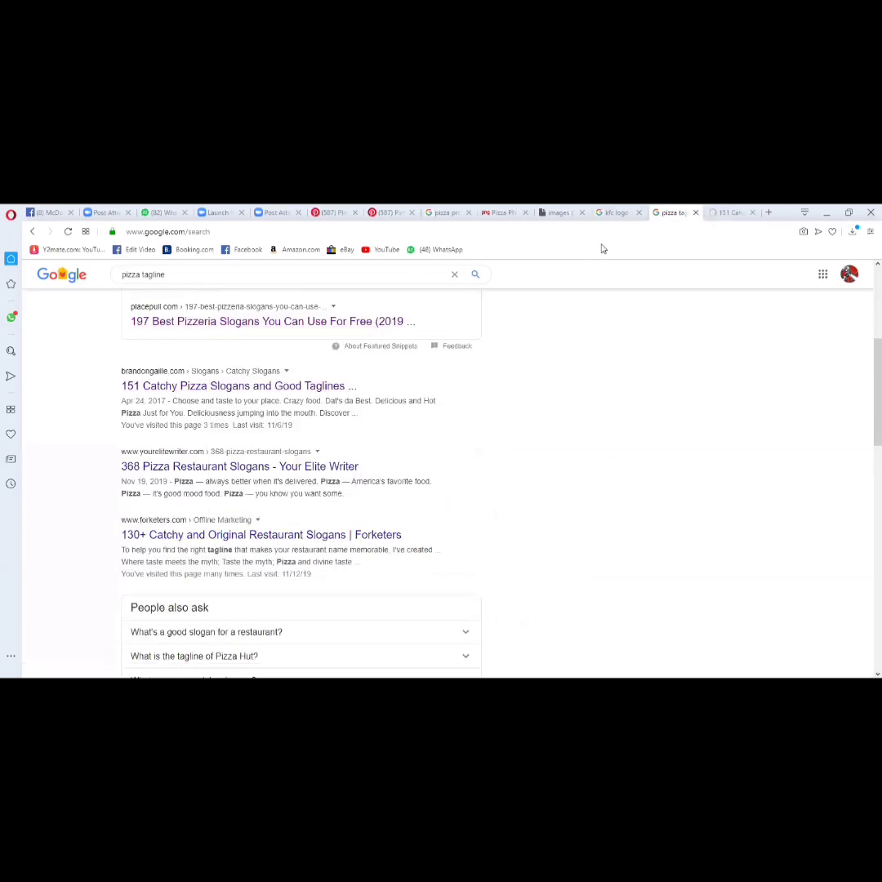
left_click(710, 211)
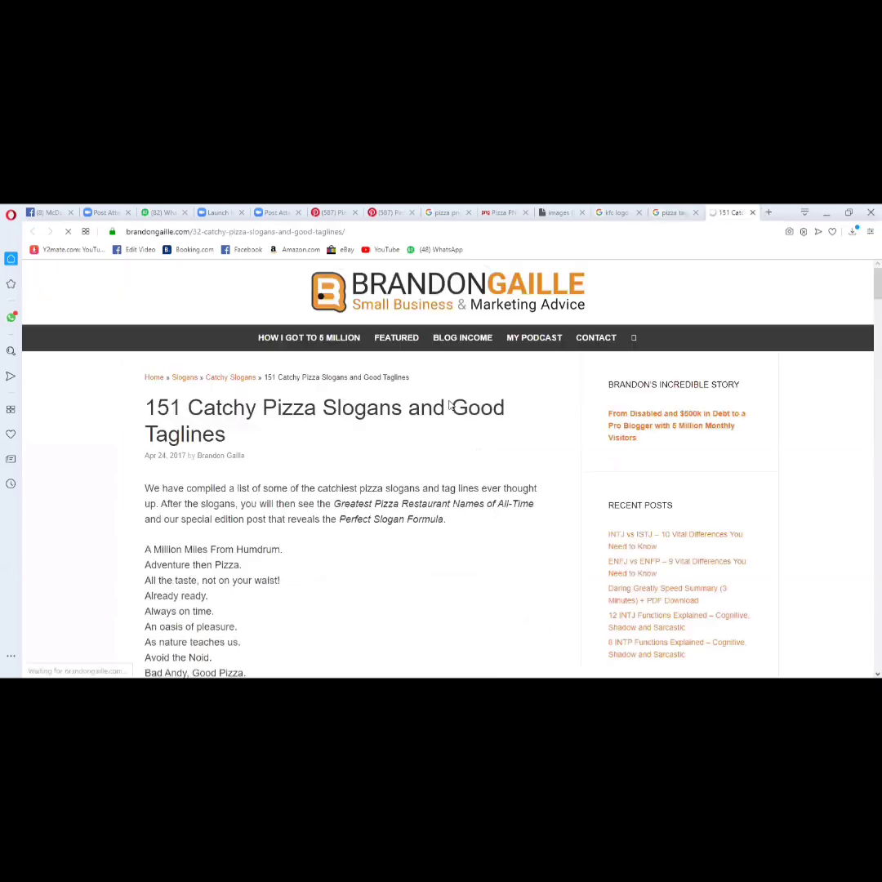
- Copy the slogan "Better Ingredients. Better Pizza." from the article and paste it as a new text layer above the pizza in Photoshop
scroll(181, 495, "down", 1)
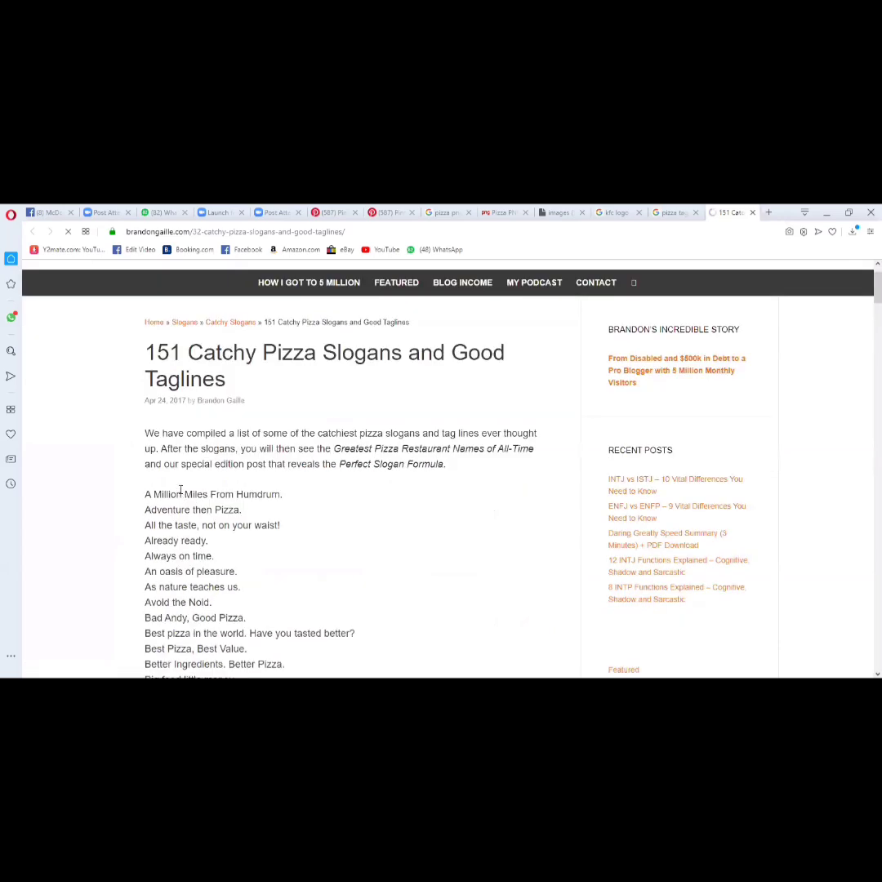
scroll(151, 486, "down", 1)
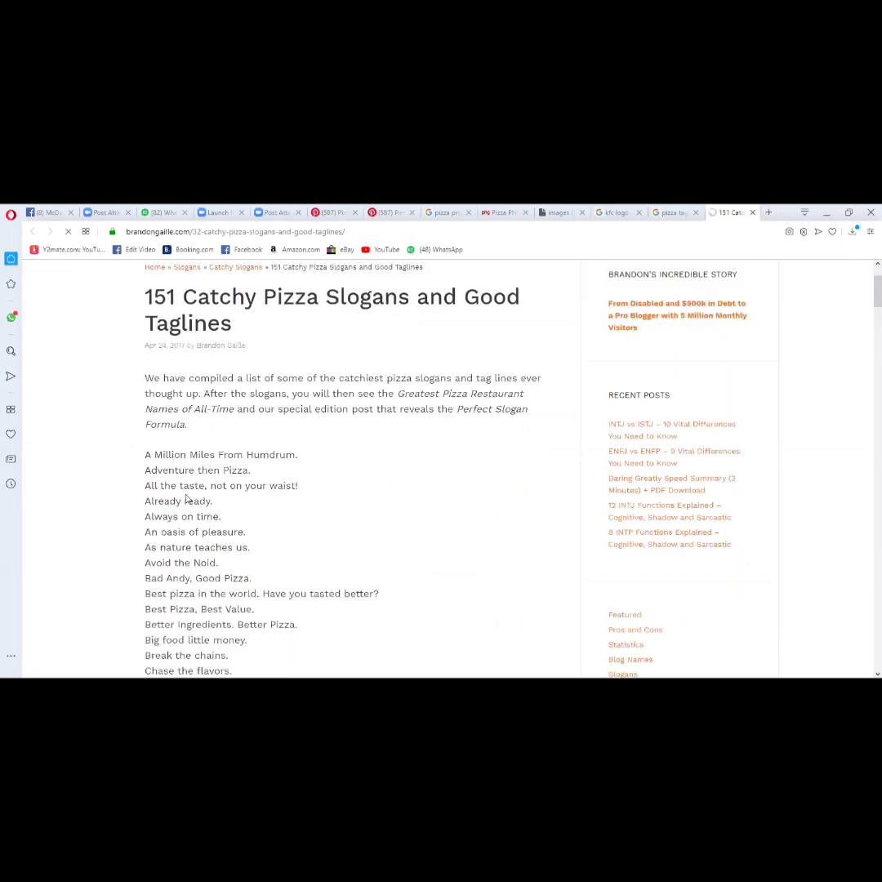
scroll(205, 500, "down", 1)
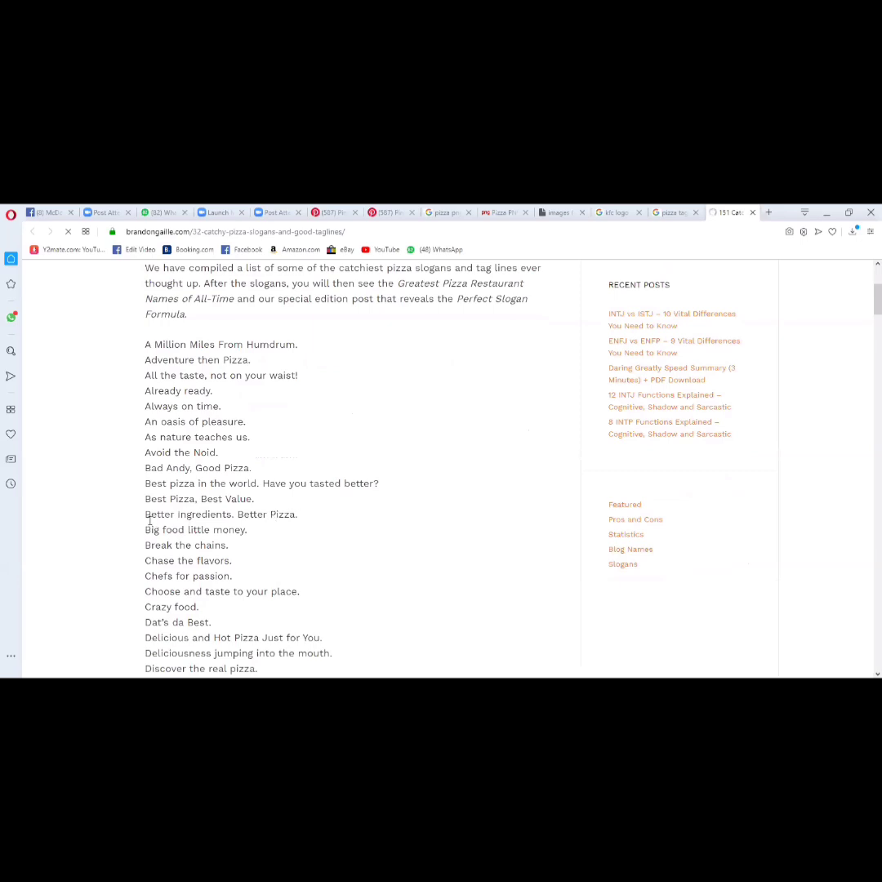
left_click_drag(146, 516, 305, 521)
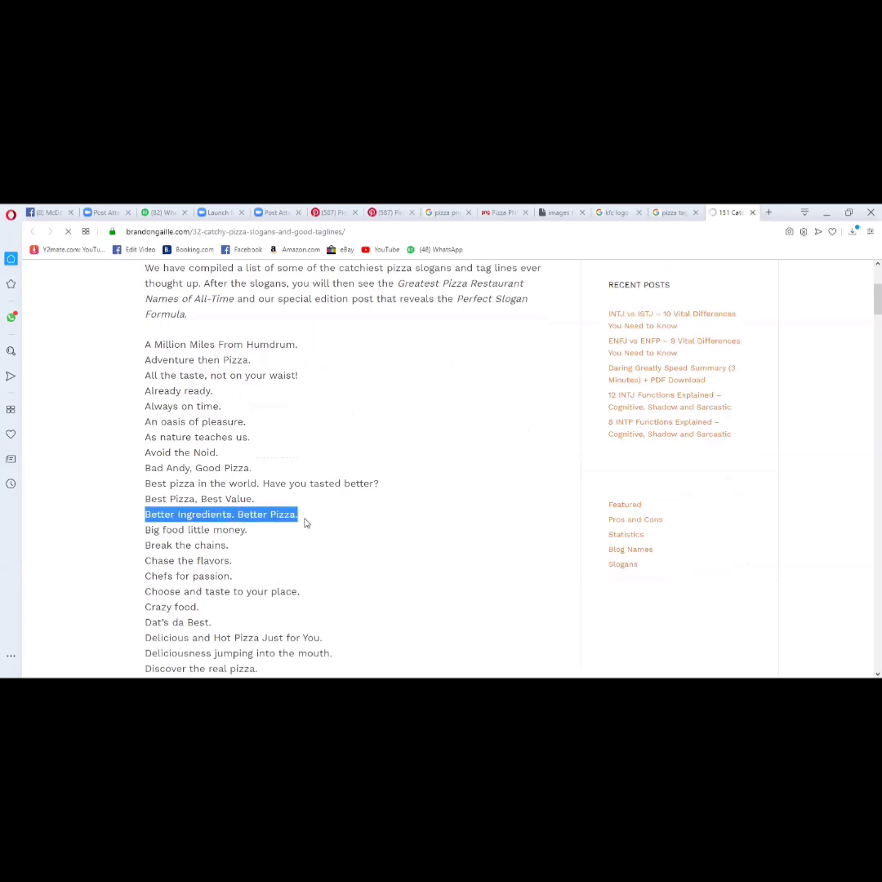
right_click(267, 522)
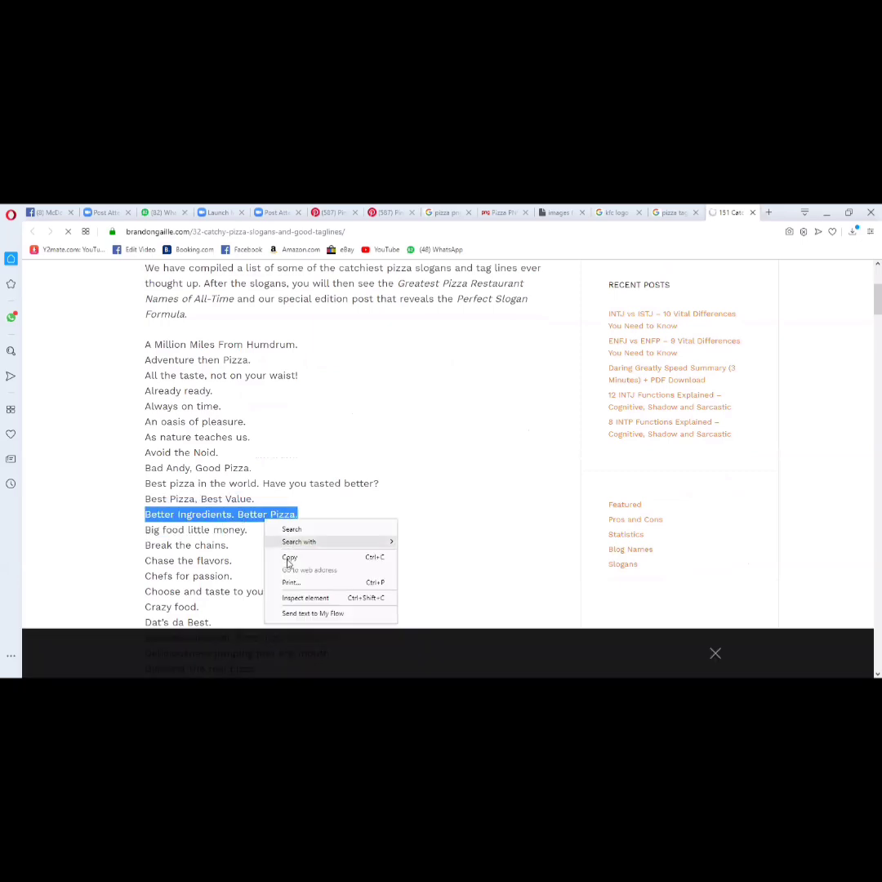
left_click(290, 556)
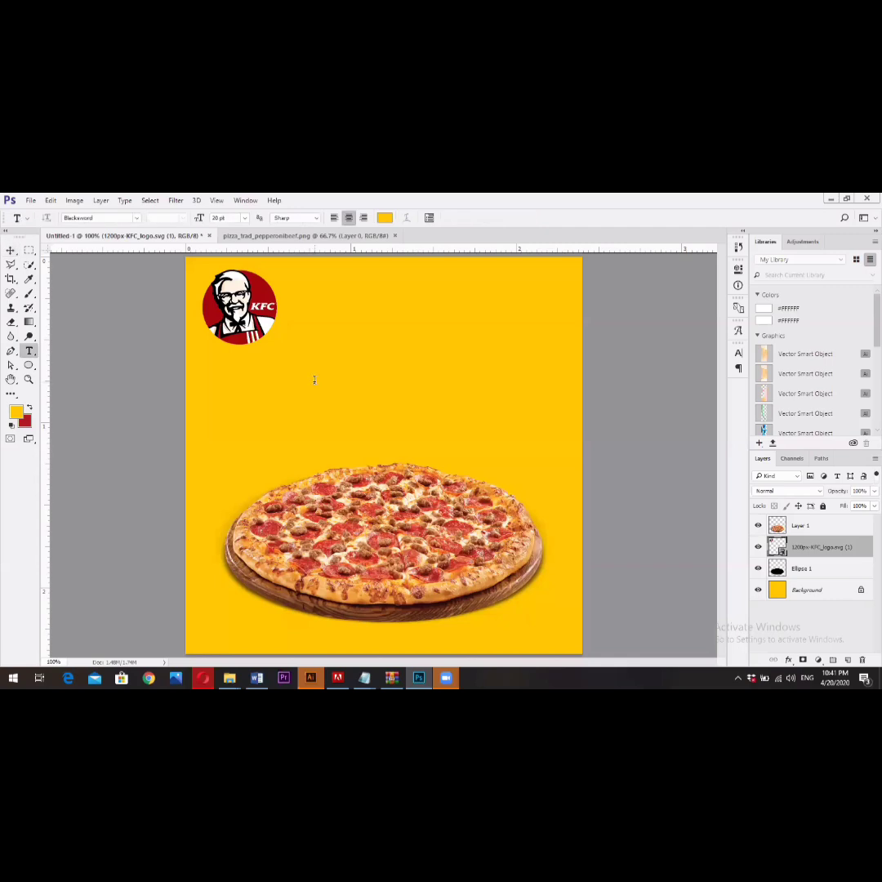
left_click(314, 380)
key("ctrl+v")
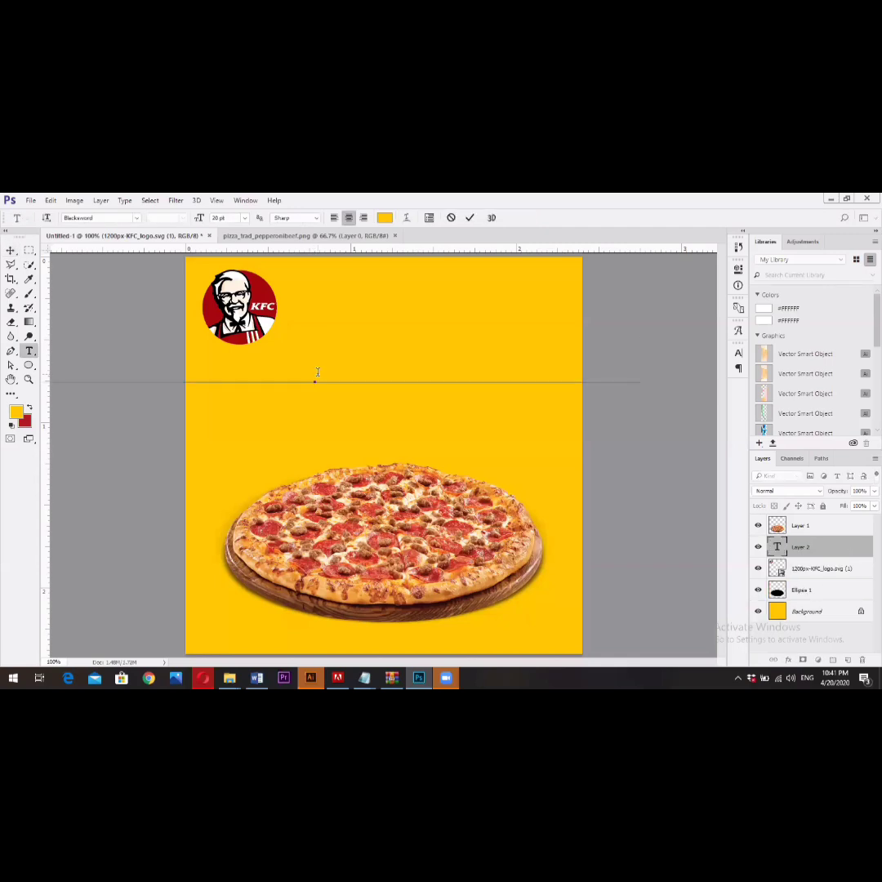
- Select the whole pasted slogan and set its text color to black (000000)
left_click(317, 372)
key("ctrl+a")
left_click(385, 217)
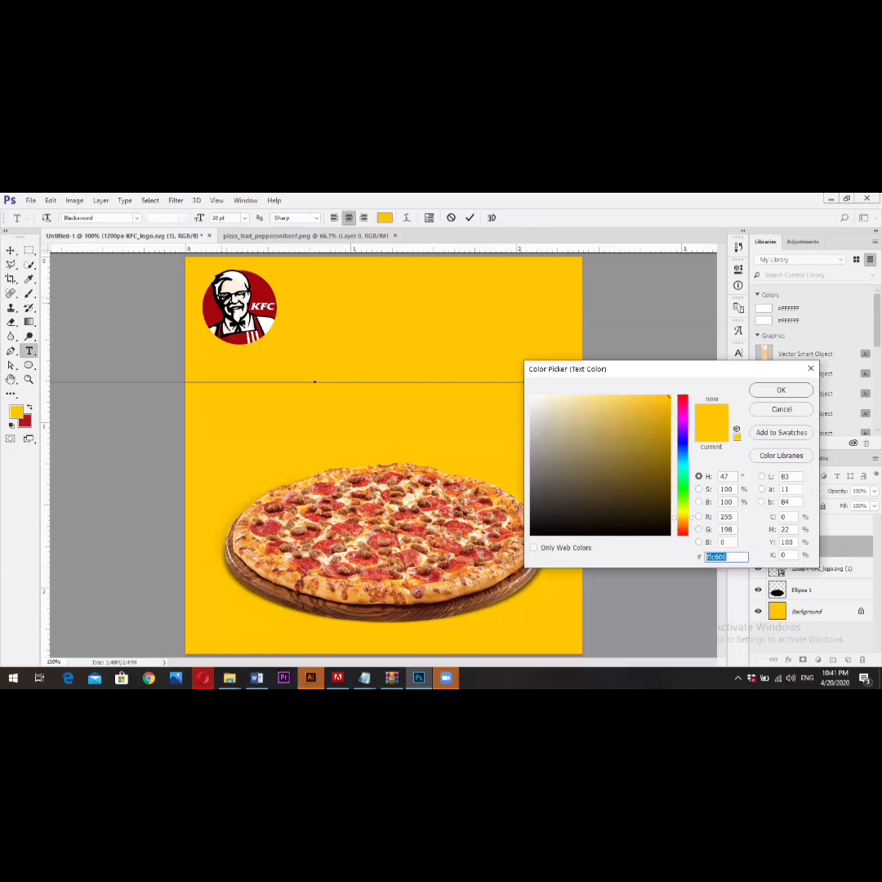
type("000000")
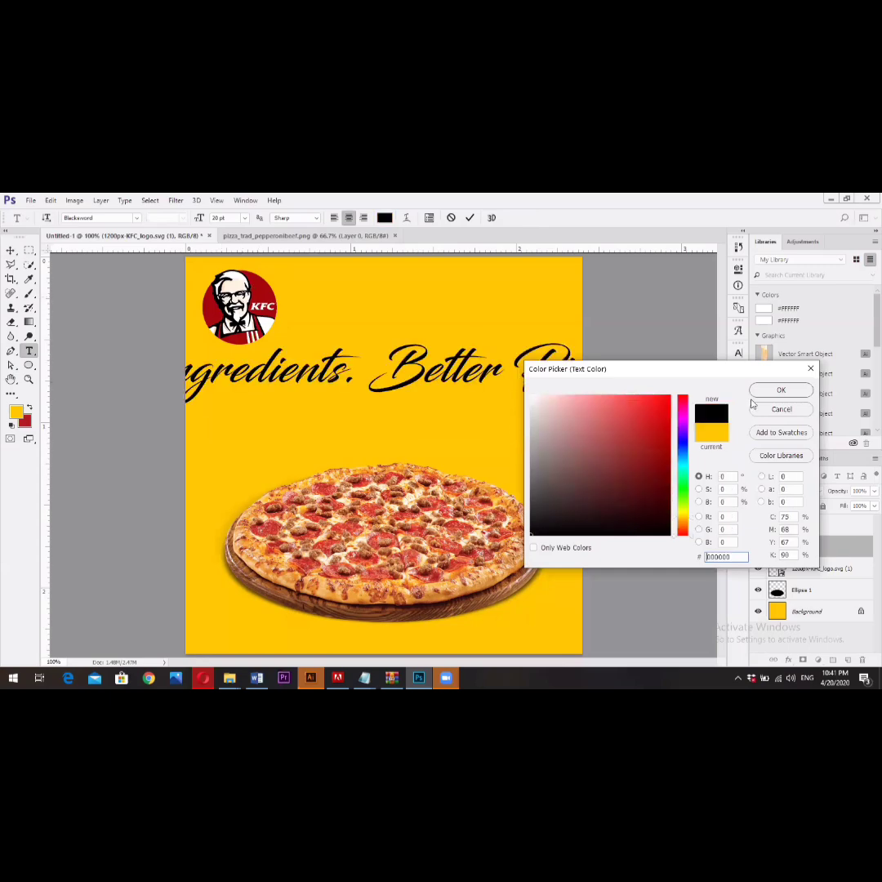
key("Return")
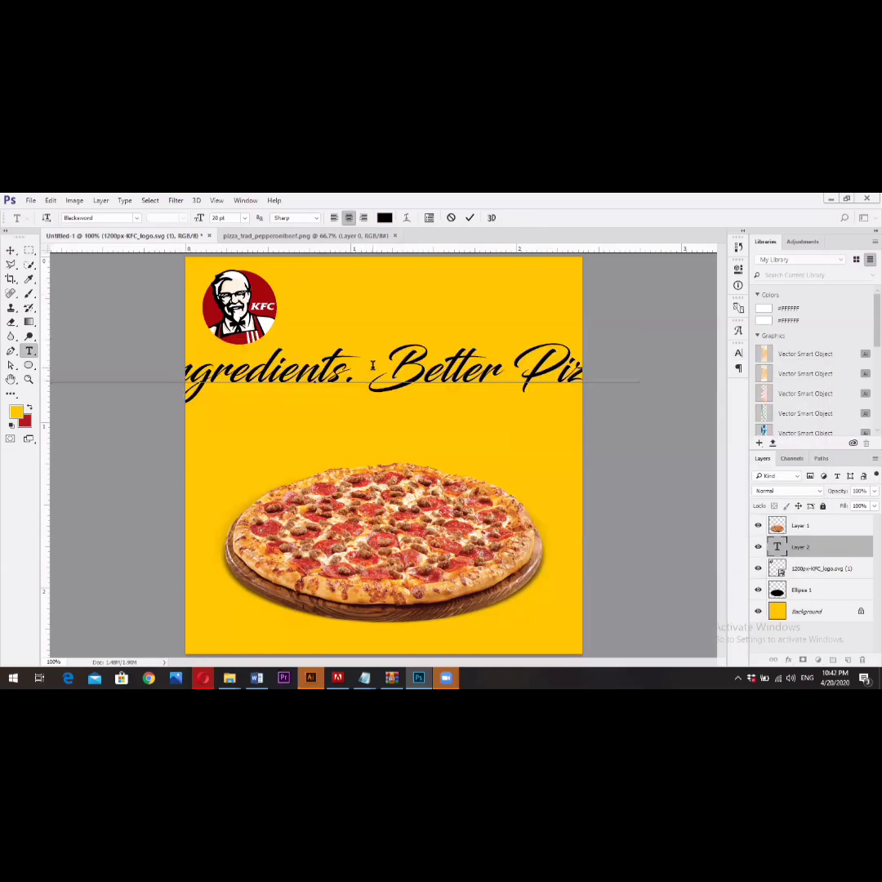
- Remove the extra space between the slogan's two sentences and set the font size of the whole text to 9 pt
key("Delete")
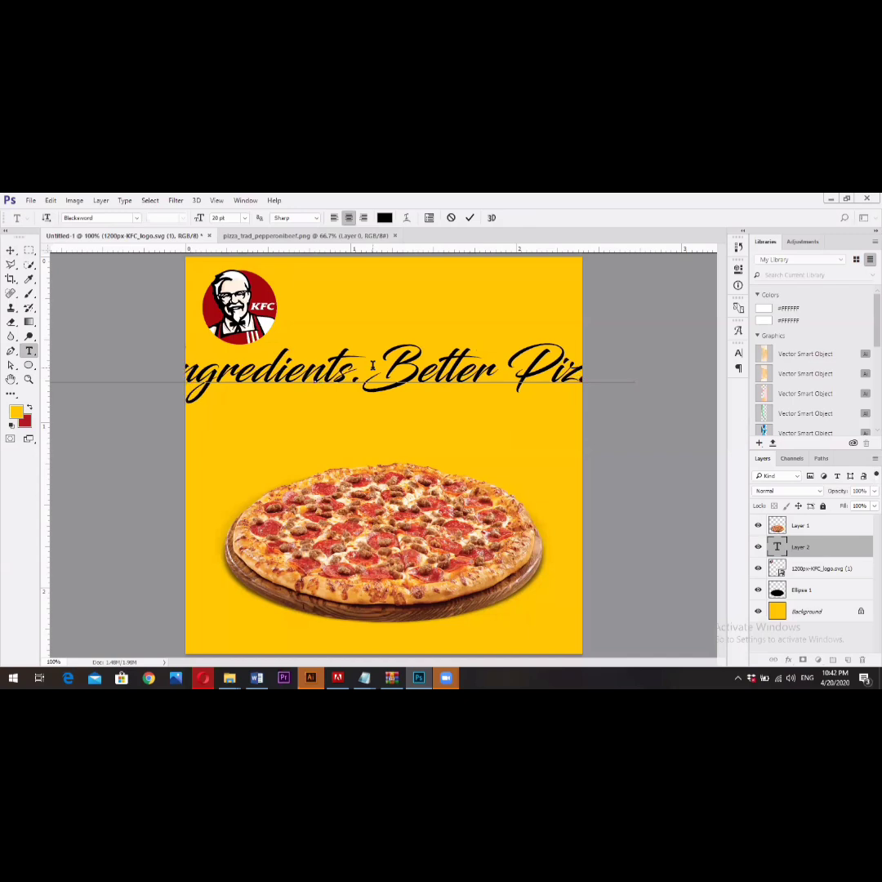
key("ctrl+a")
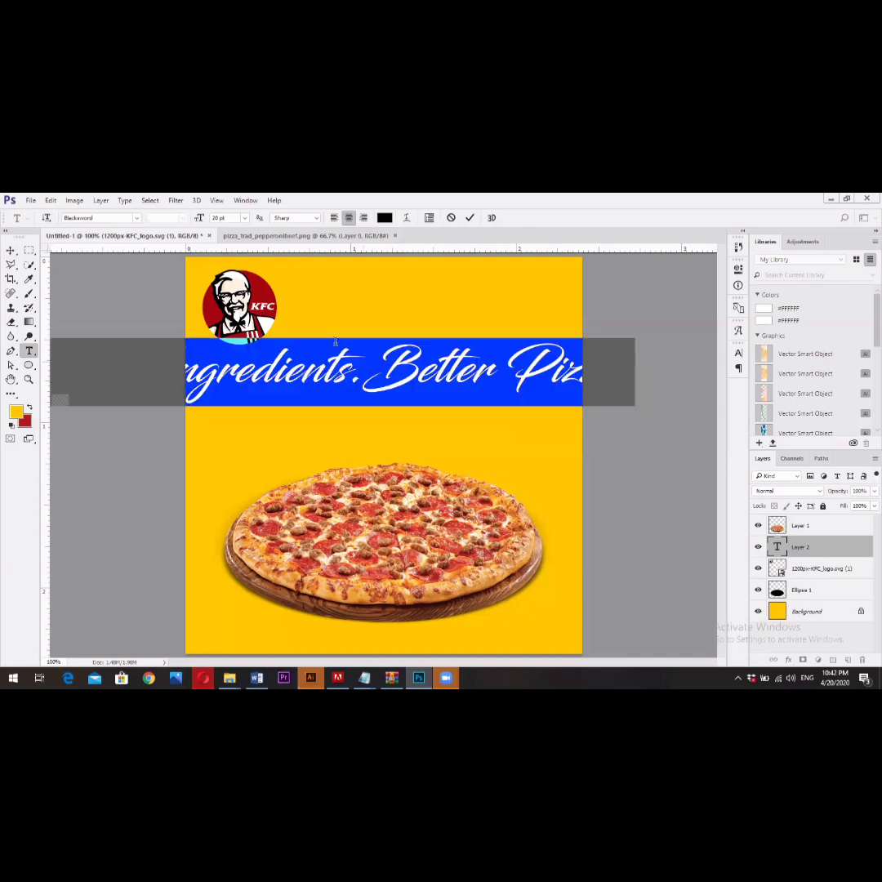
double_click(218, 218)
type("9")
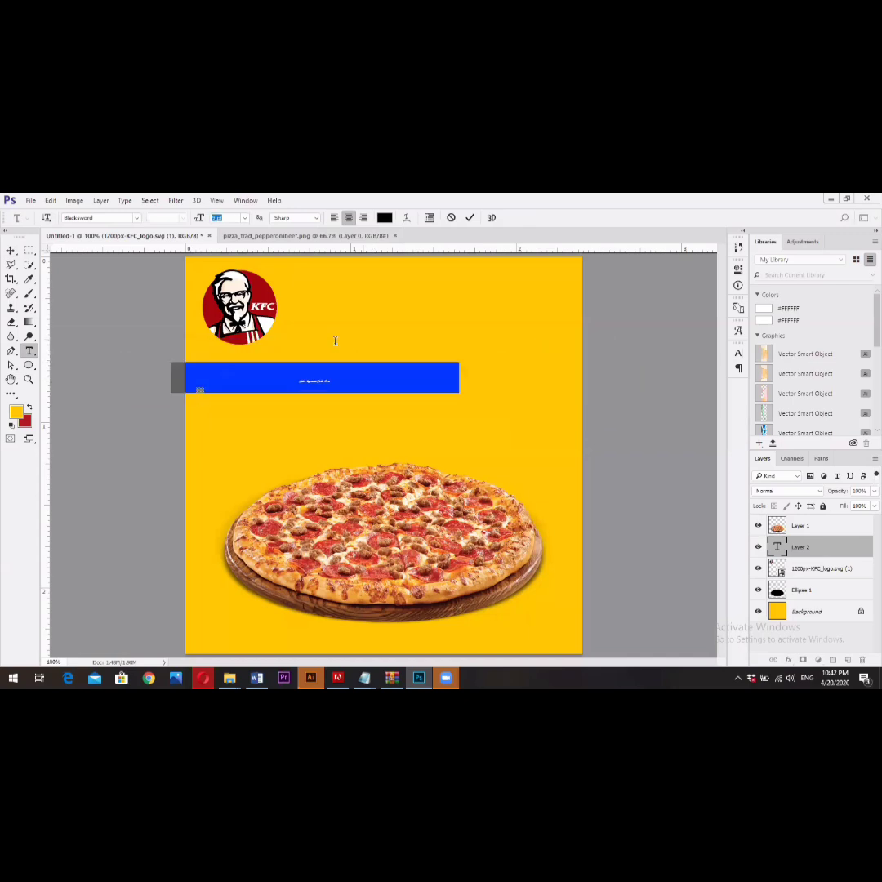
key("Return")
- Break the slogan into two lines before "Better Pizza." and tighten the second line's leading to 14.01 pt
left_click(336, 375)
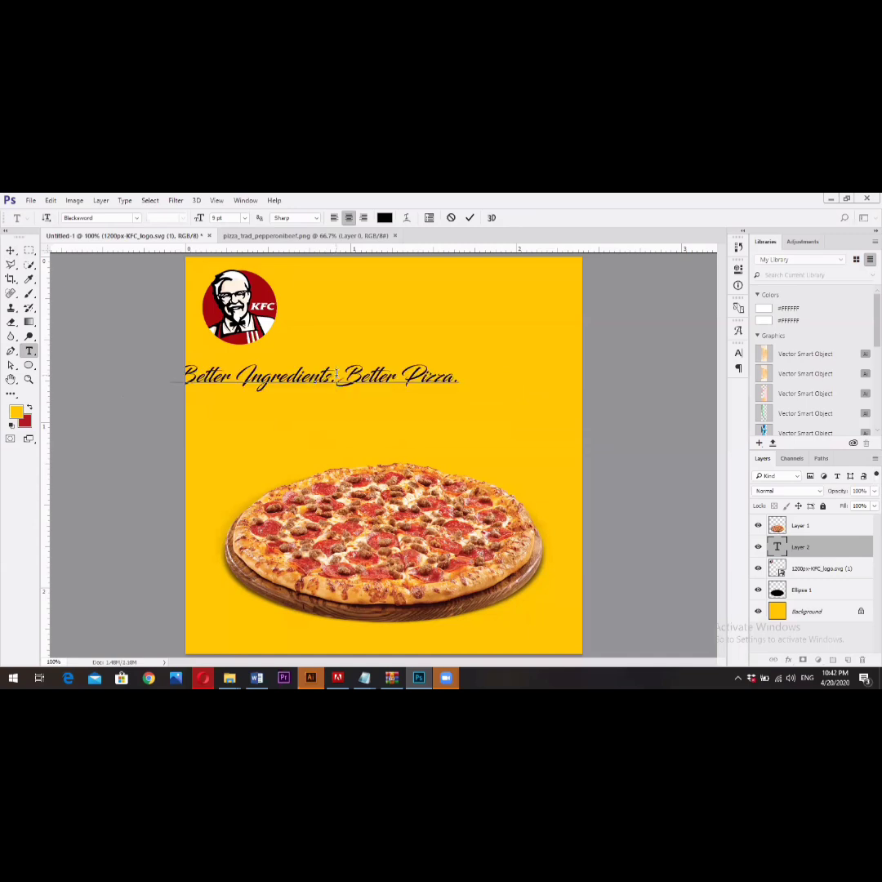
key("Return")
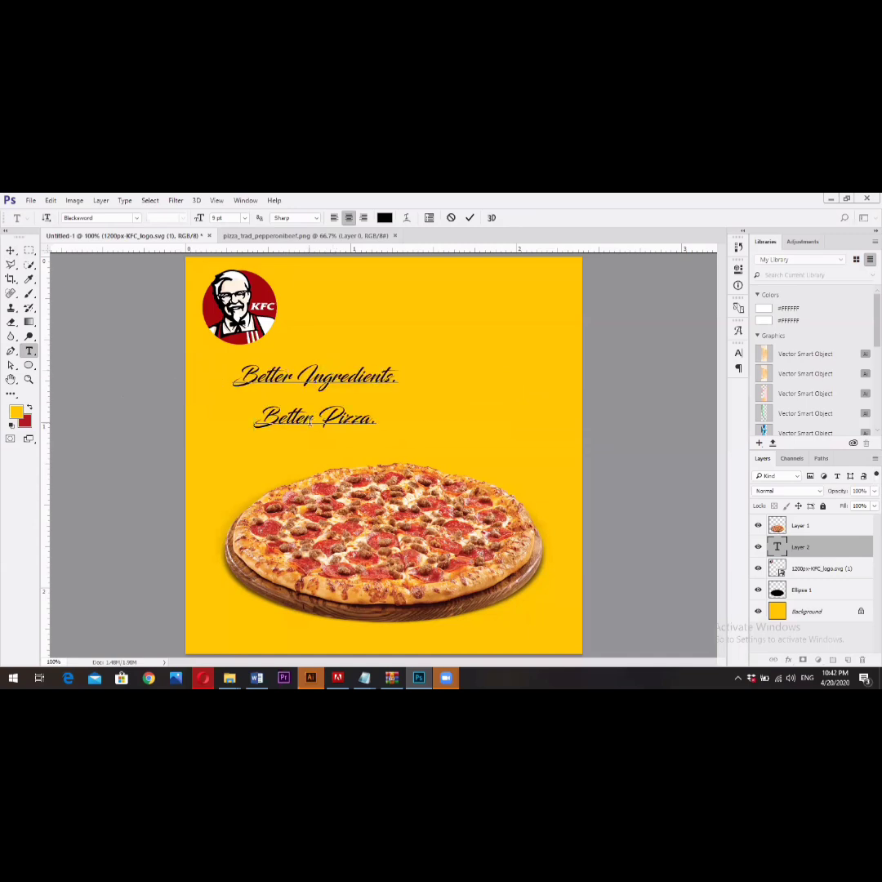
triple_click(310, 421)
left_click(738, 354)
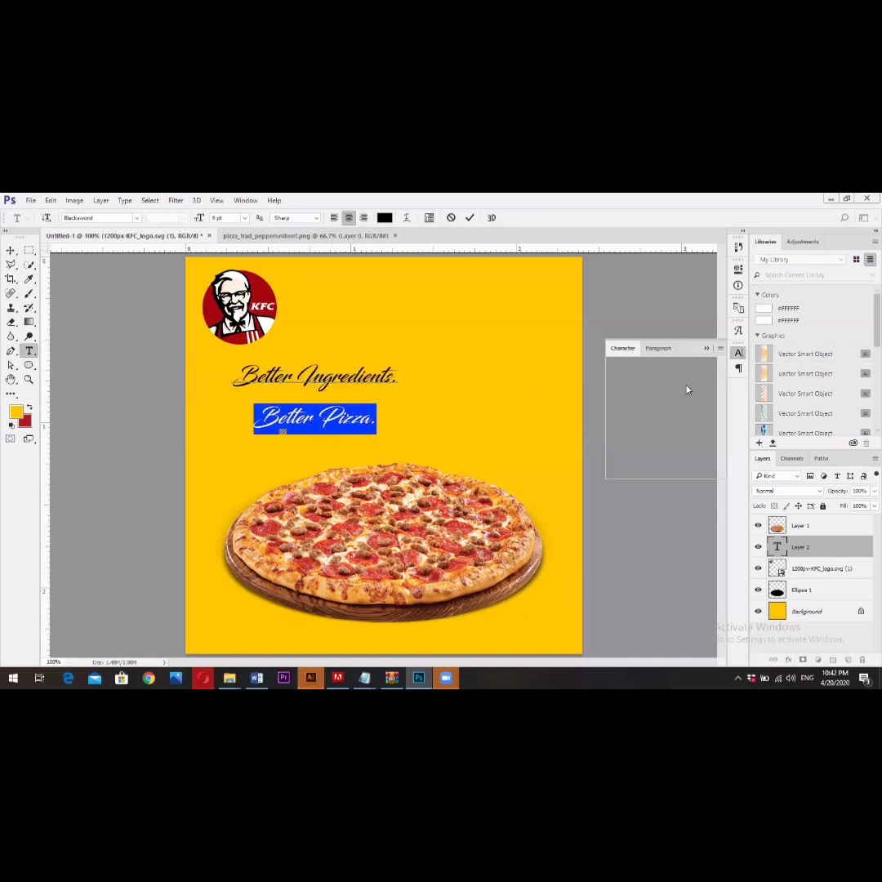
left_click(678, 382)
mouse_move(677, 382)
left_mouse_down()
mouse_move(687, 394)
mouse_move(676, 394)
left_mouse_up()
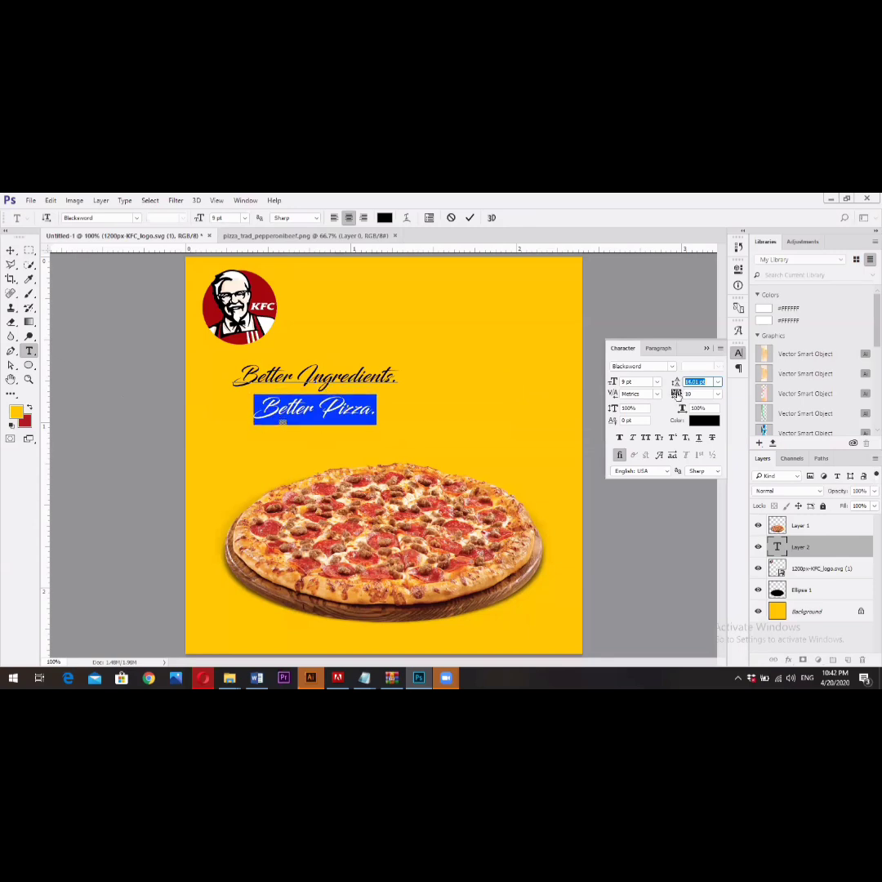
left_click(469, 218)
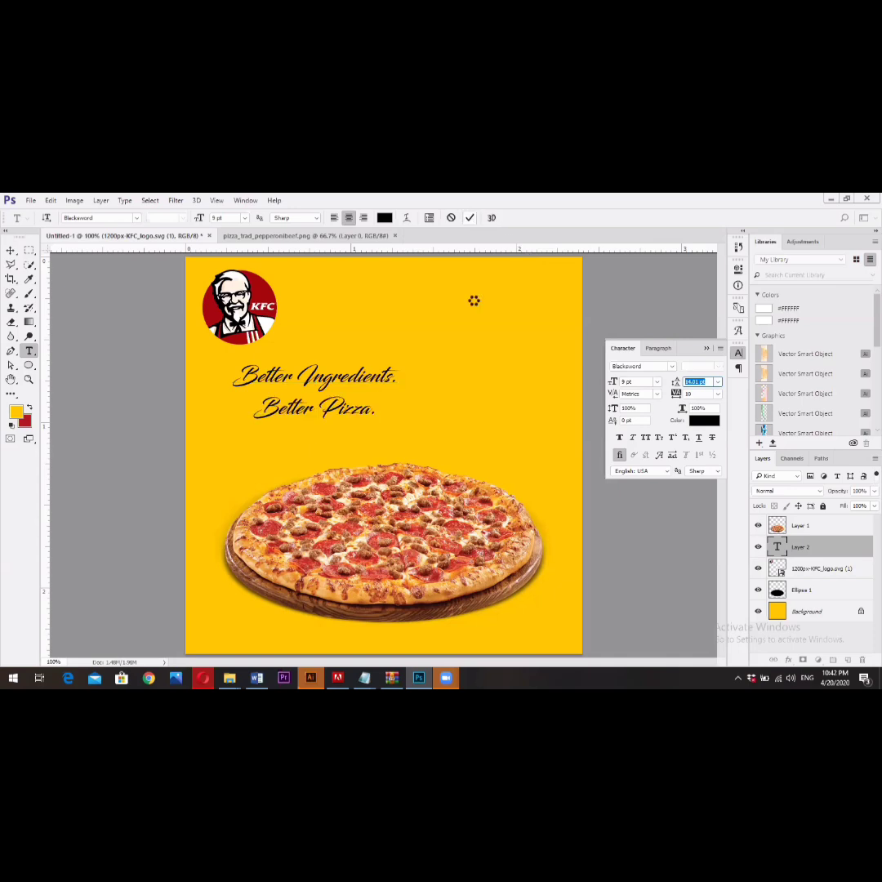
- Move the slogan to the horizontal center above the pizza and scale it proportionally to about 139%
key("v")
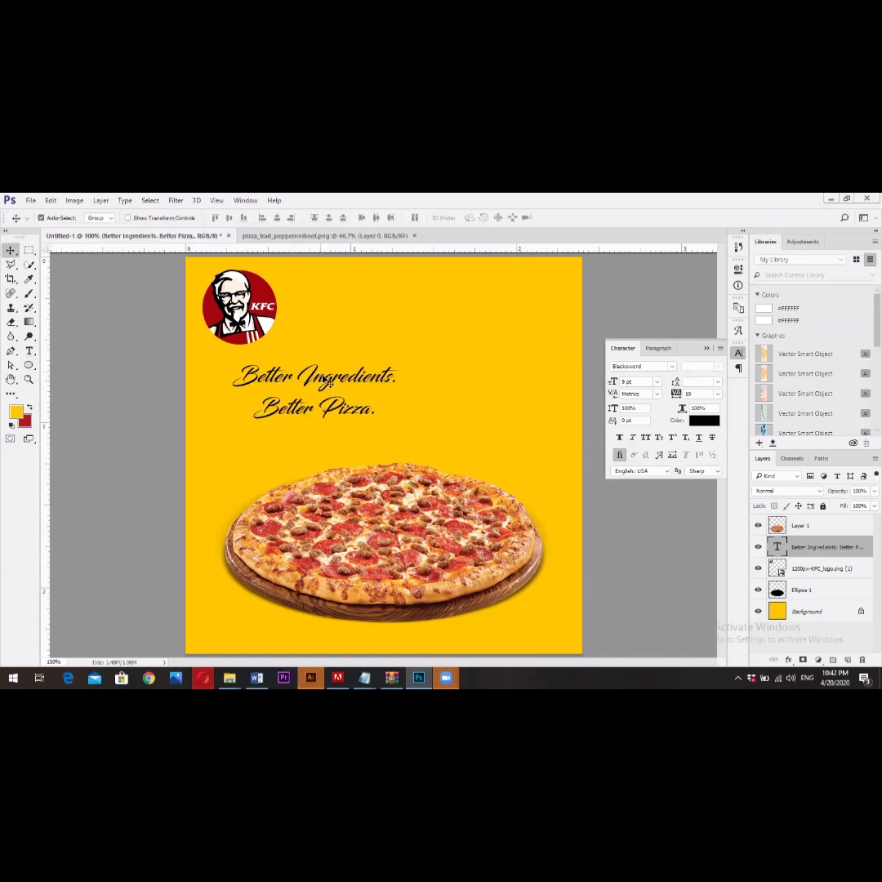
left_click_drag(325, 382, 395, 380)
key("ctrl+t")
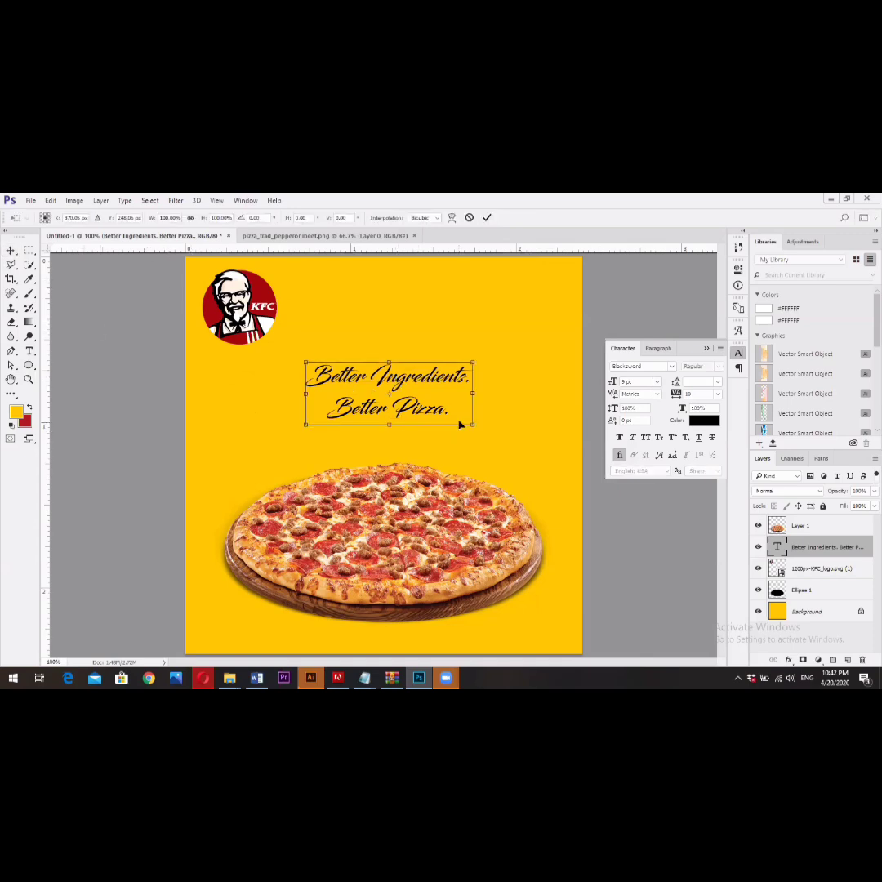
left_click_drag(485, 439, 506, 436)
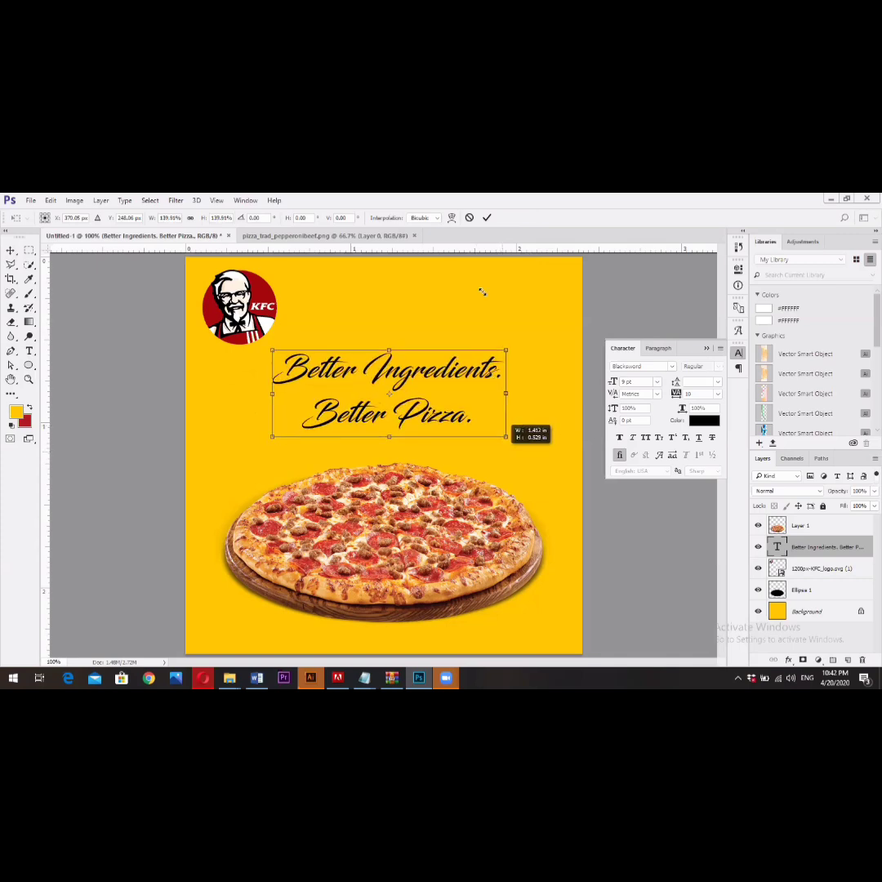
left_click(487, 217)
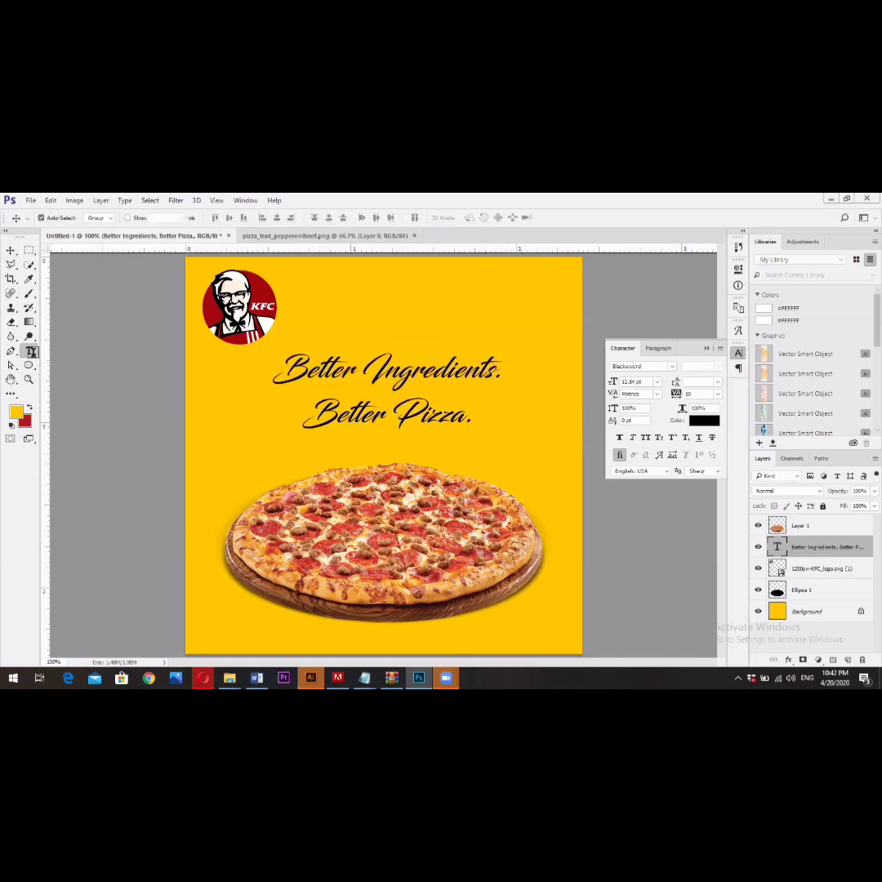
- Reduce the leading of the "Better Pizza." line to 15.52 pt
left_click(29, 351)
left_click(439, 416)
triple_click(439, 416)
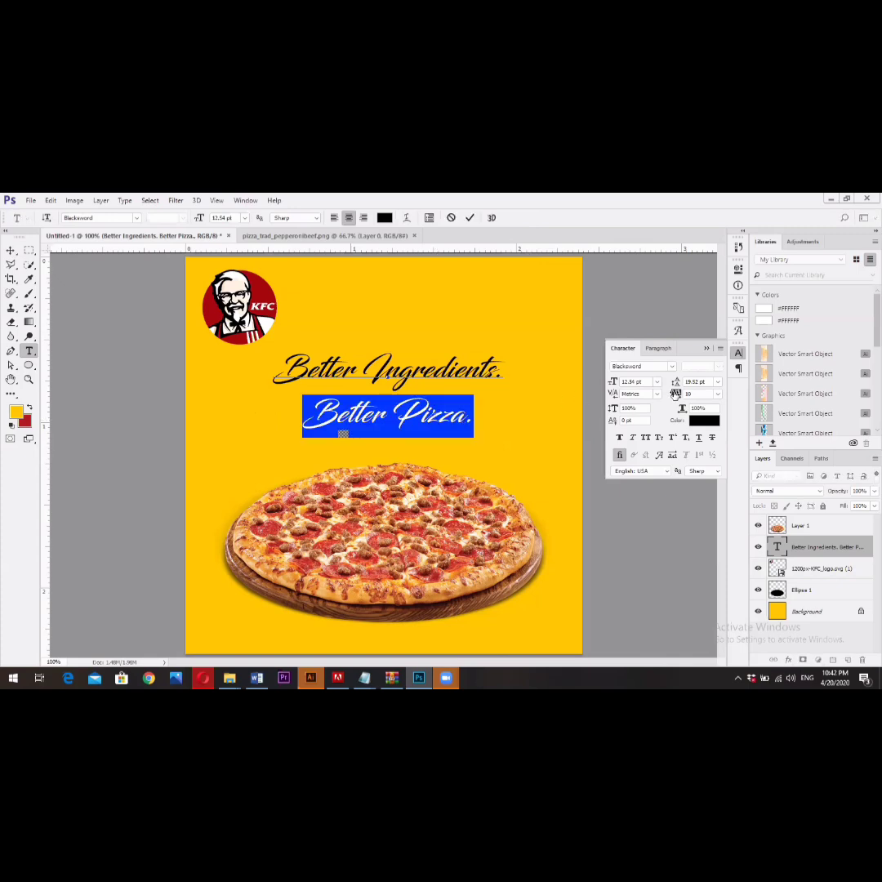
left_click_drag(679, 384, 675, 383)
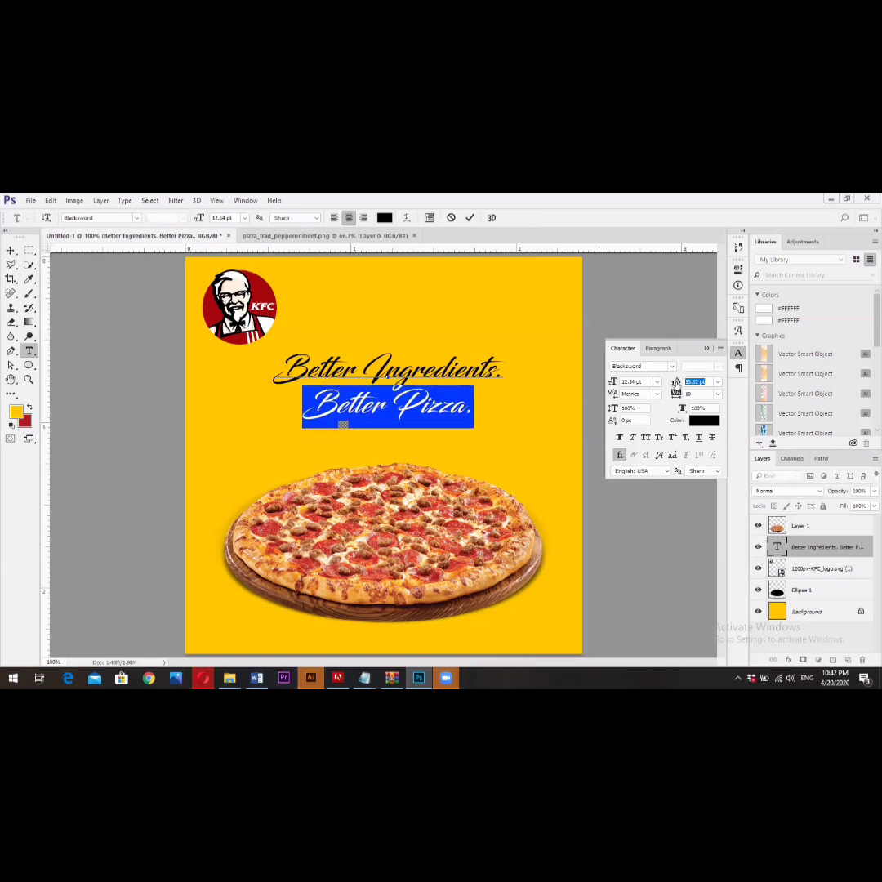
left_click(470, 218)
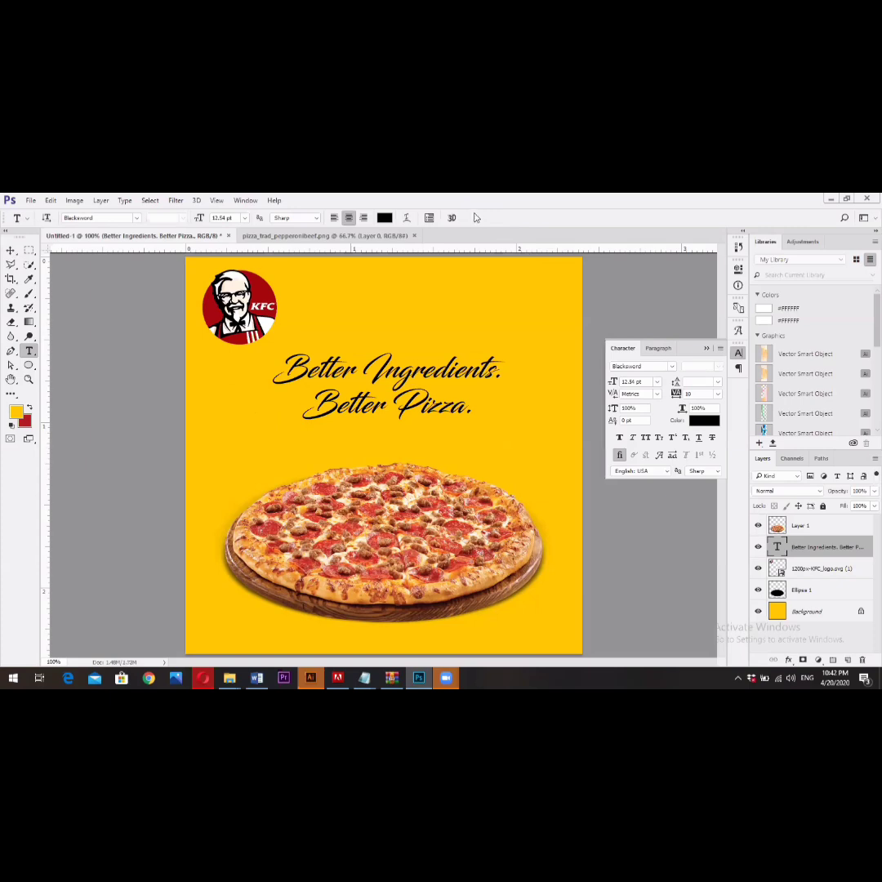
- Scale the two-line slogan proportionally to about 115% and shift it slightly down toward the pizza
left_click(10, 250)
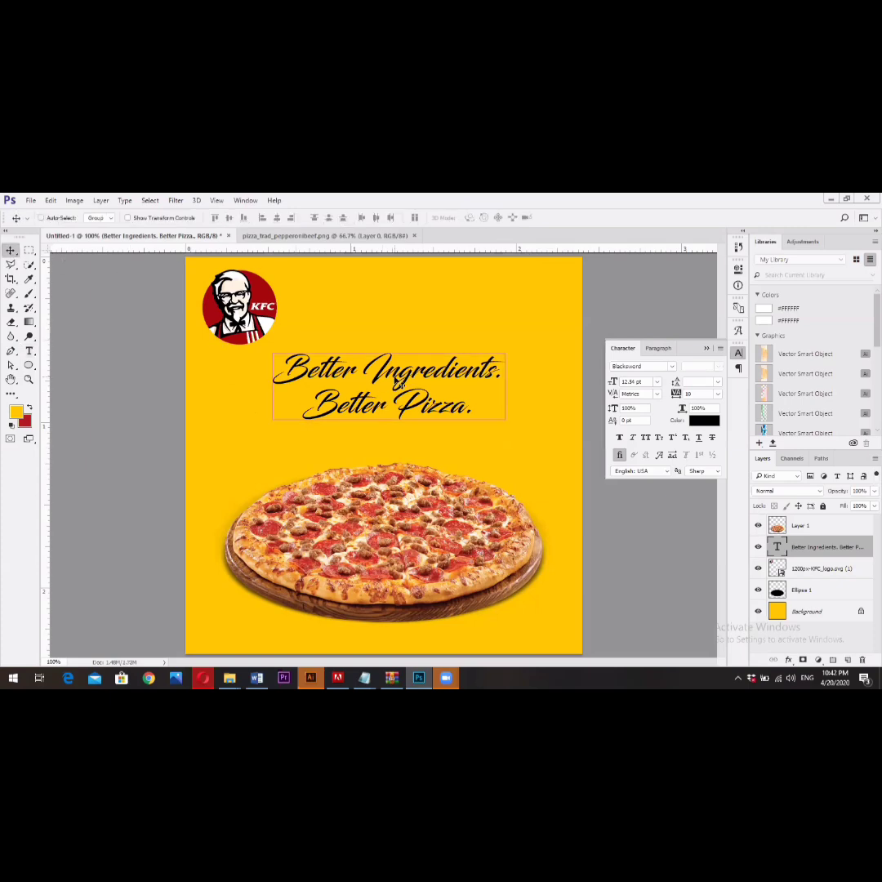
key("ctrl+t")
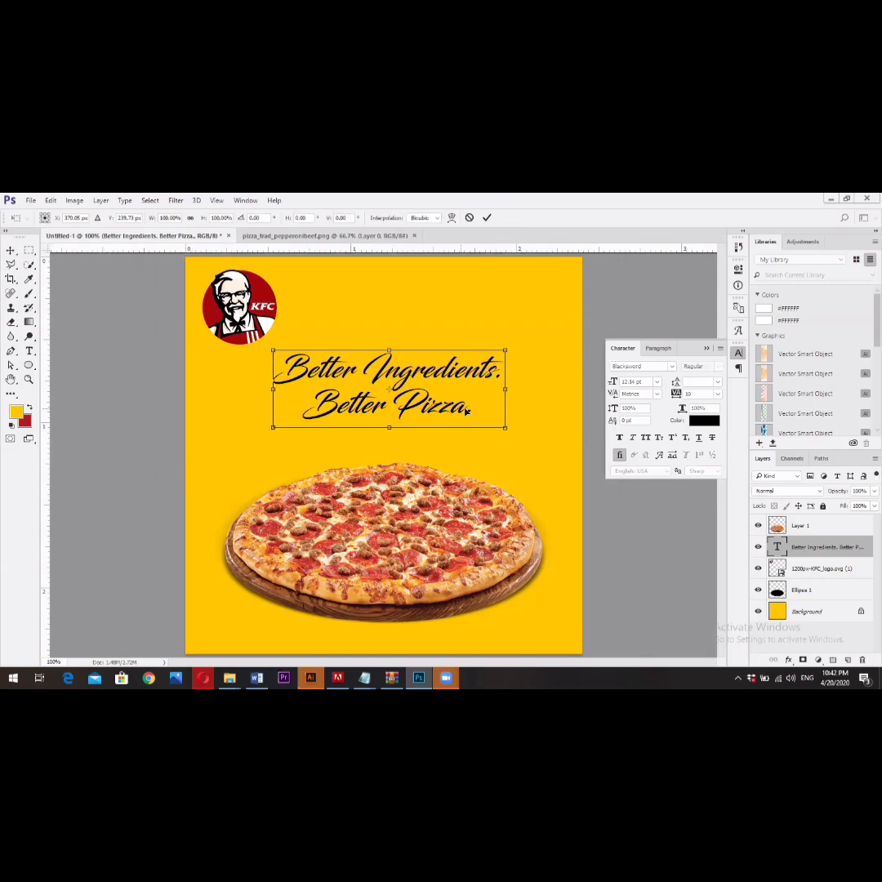
left_click_drag(506, 428, 531, 438)
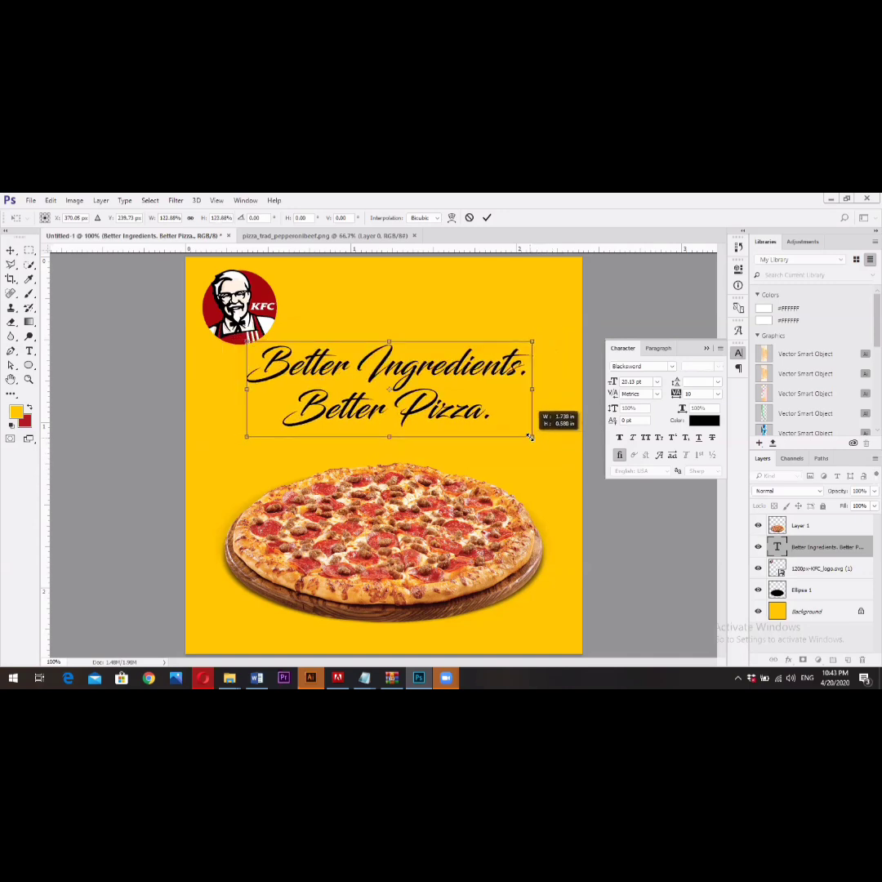
left_click_drag(530, 438, 520, 432)
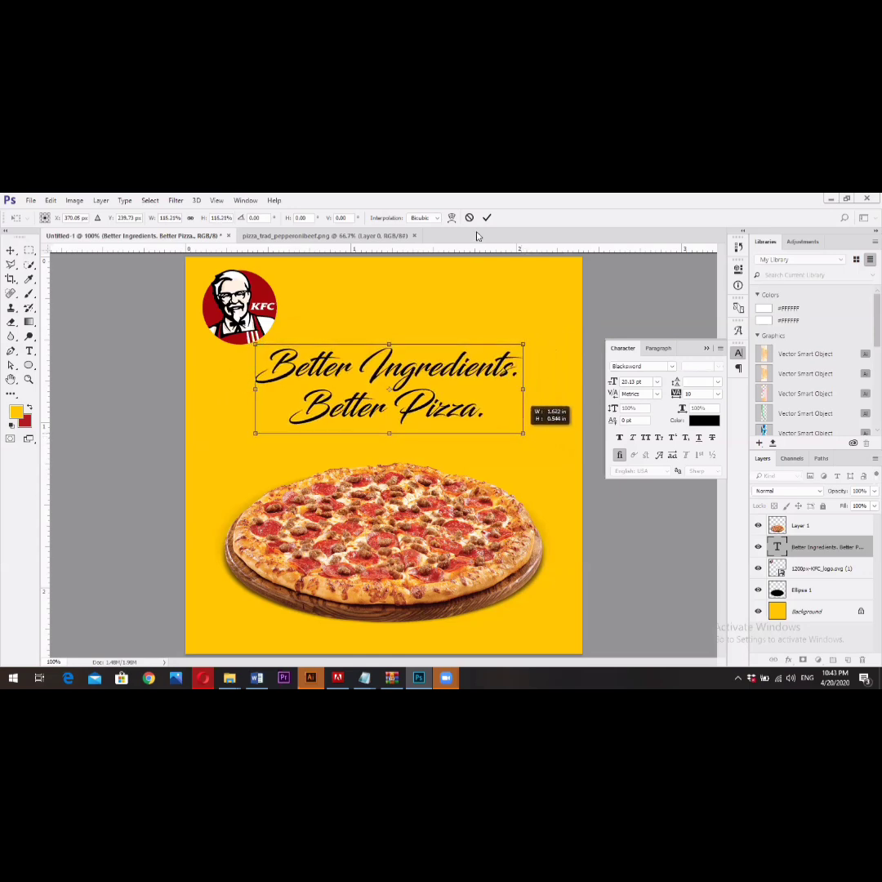
left_click(487, 217)
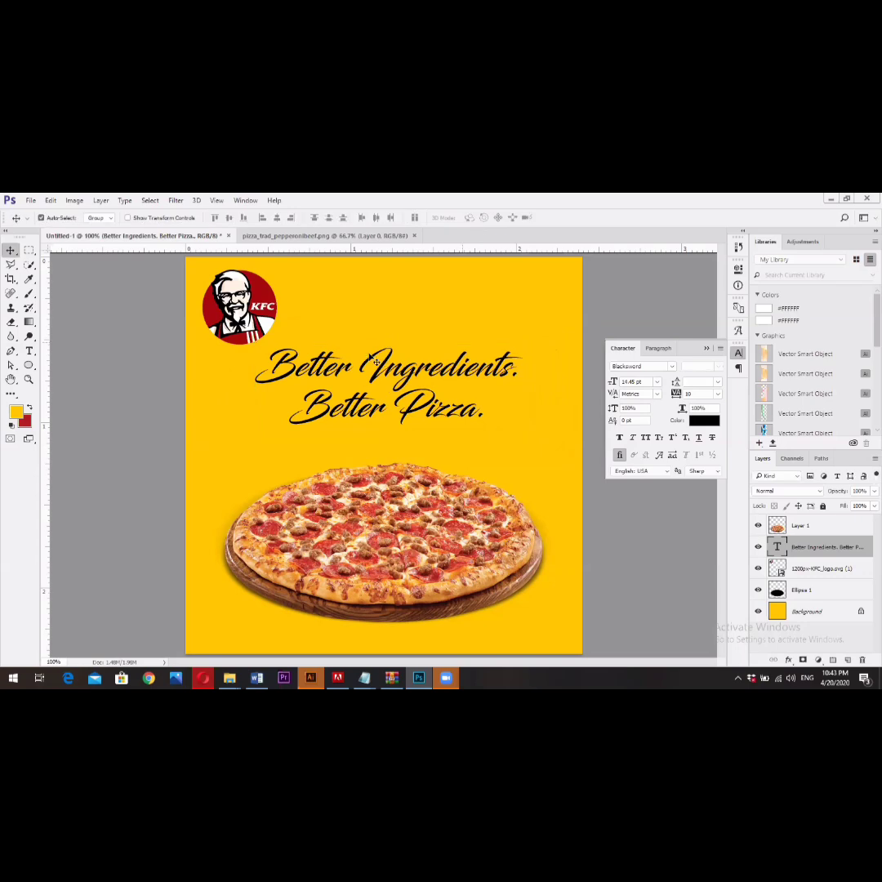
left_click_drag(383, 370, 383, 378)
- Browse alternative fonts for the slogan and change it to Gilroy in the ExtraBold style
left_click(648, 369)
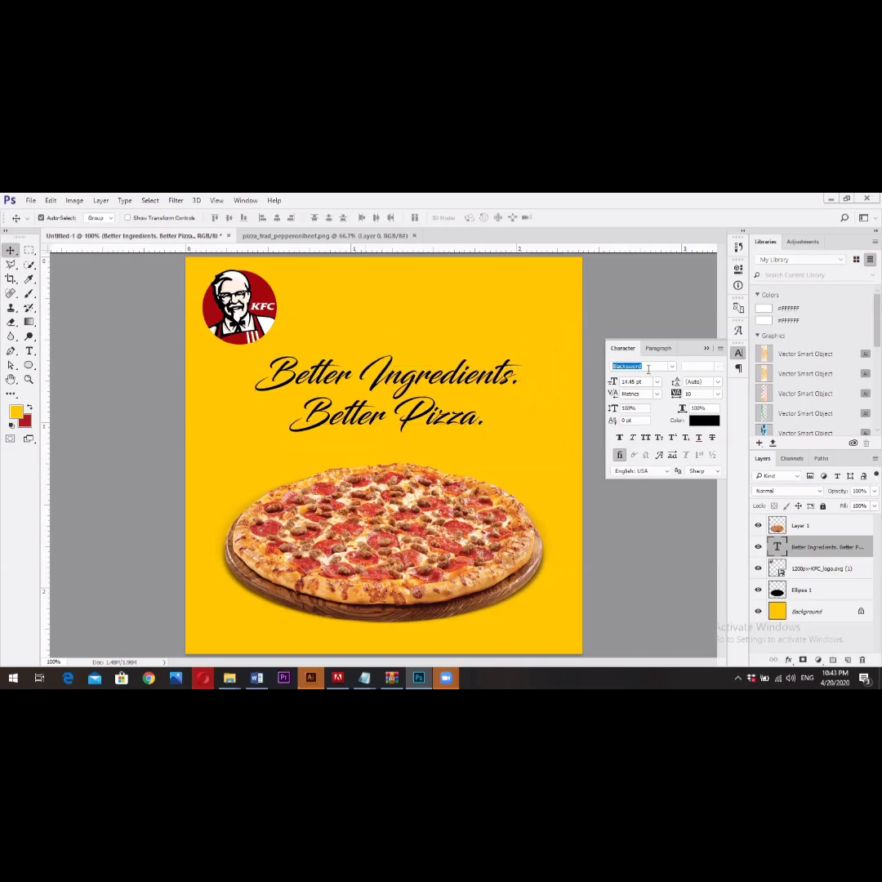
key("Up")
key("Up")
key("Up")
key("Up")
key("Up")
key("Up")
key("Down")
key("Down")
key("Down")
key("Down")
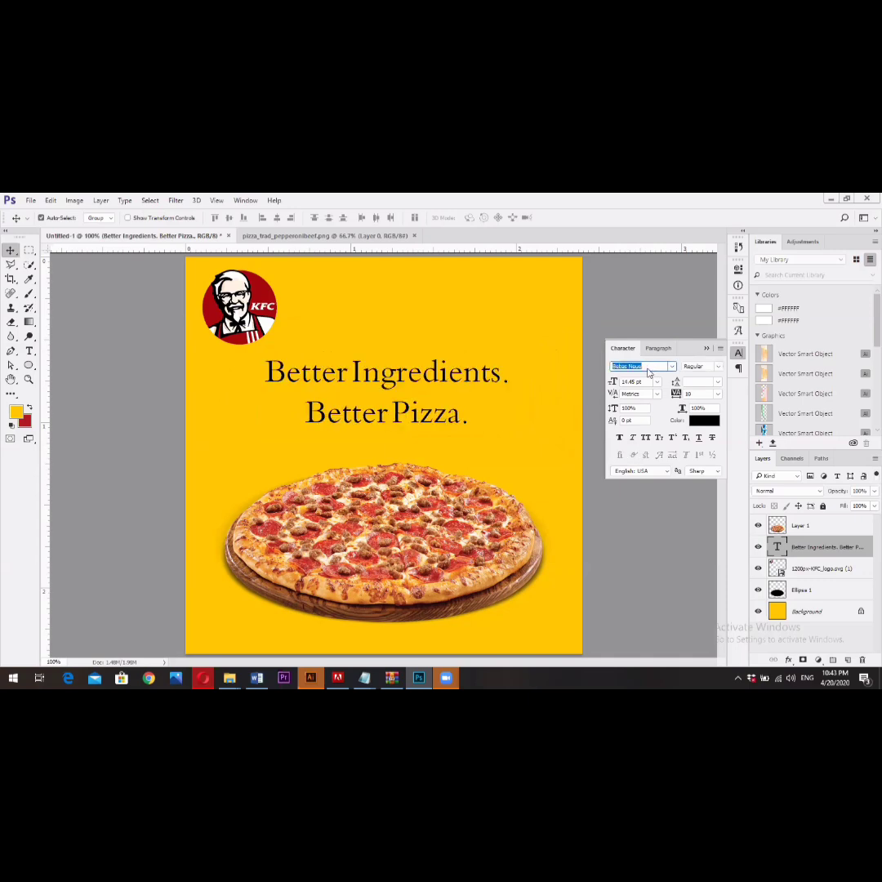
key("Down")
key("Down")
key("Down")
key("Down")
key("Down")
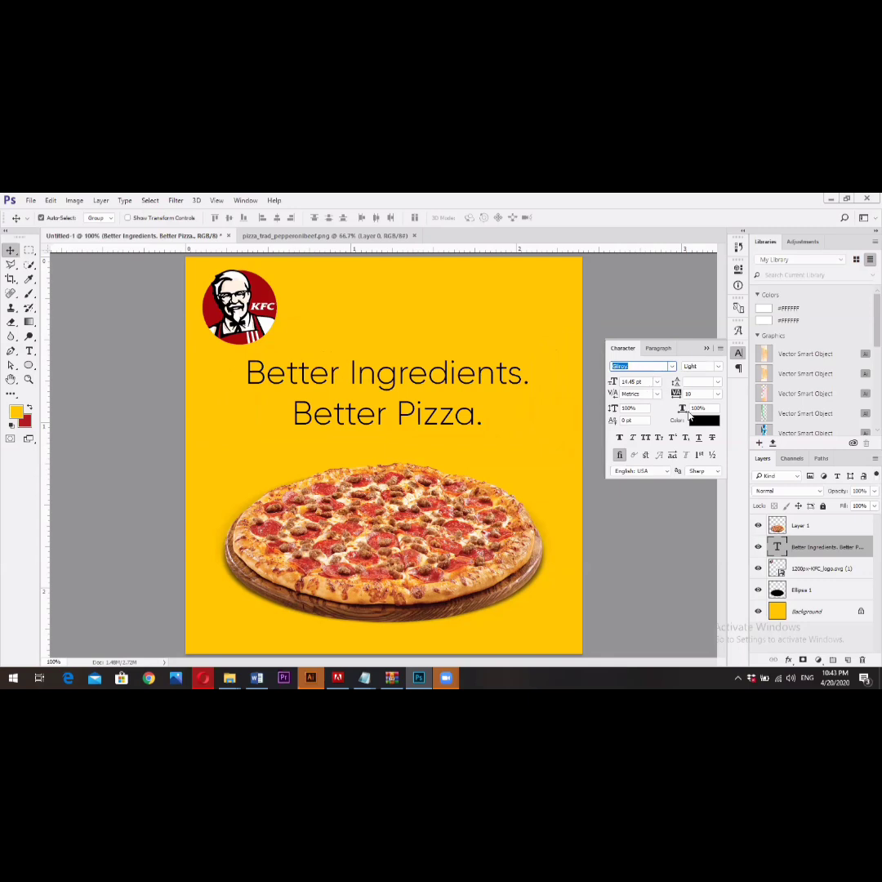
left_click(719, 367)
left_click(714, 391)
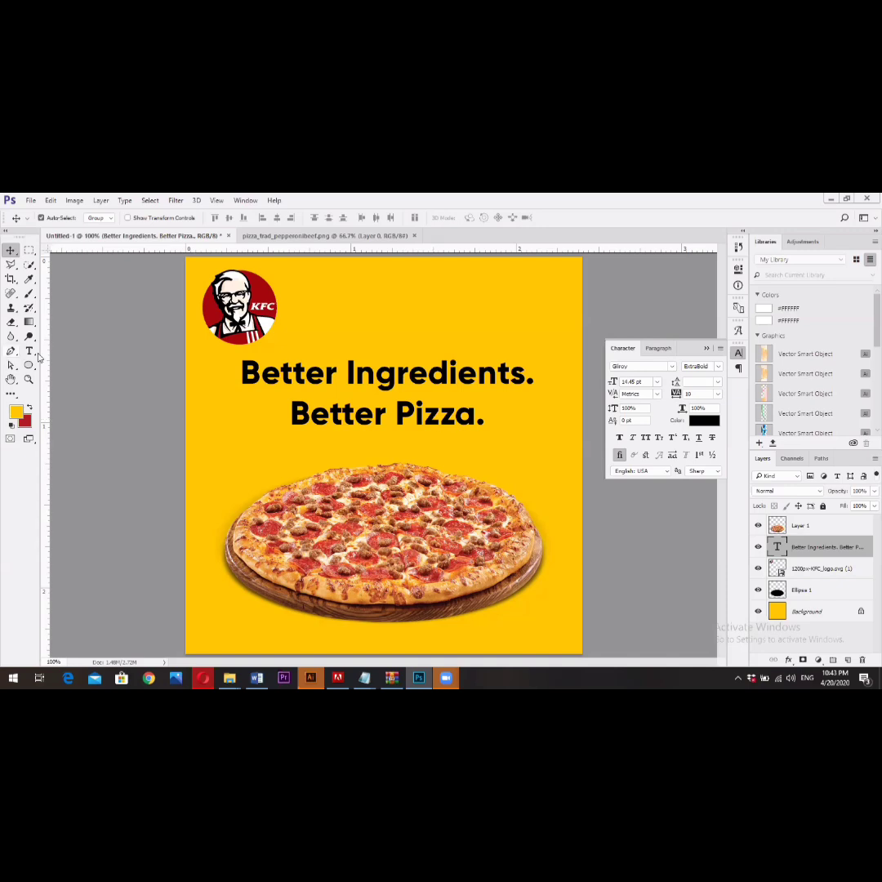
- Tighten the leading of the "Better Pizza." line to 14.88 pt
key("t")
triple_click(374, 415)
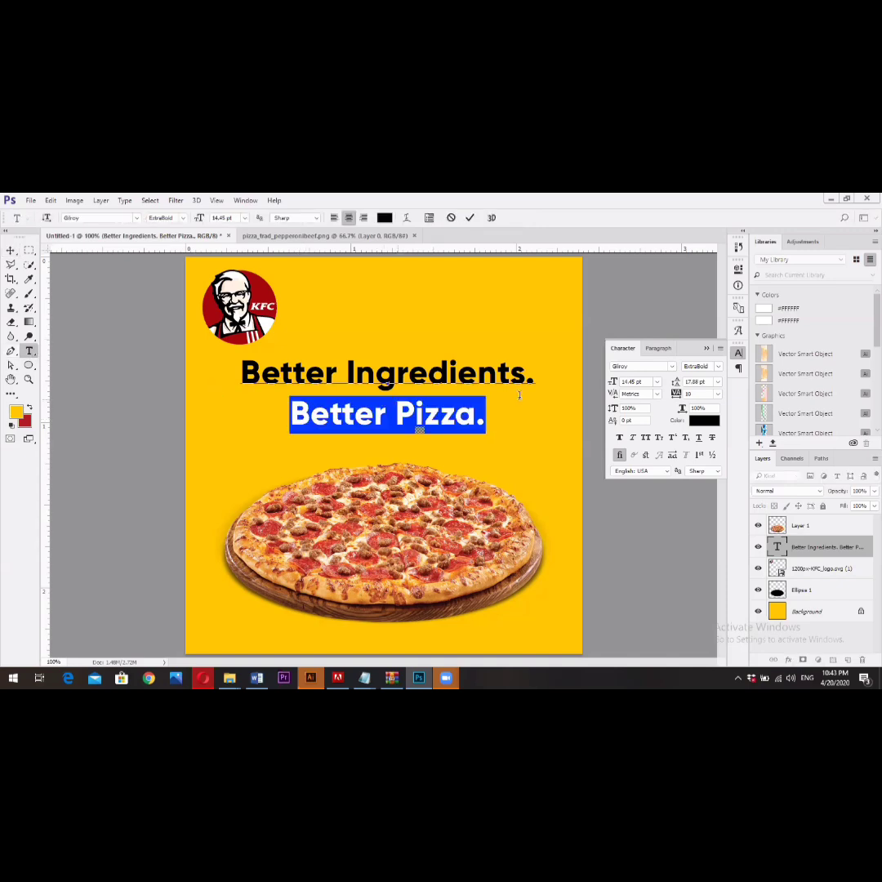
left_click_drag(676, 382, 665, 382)
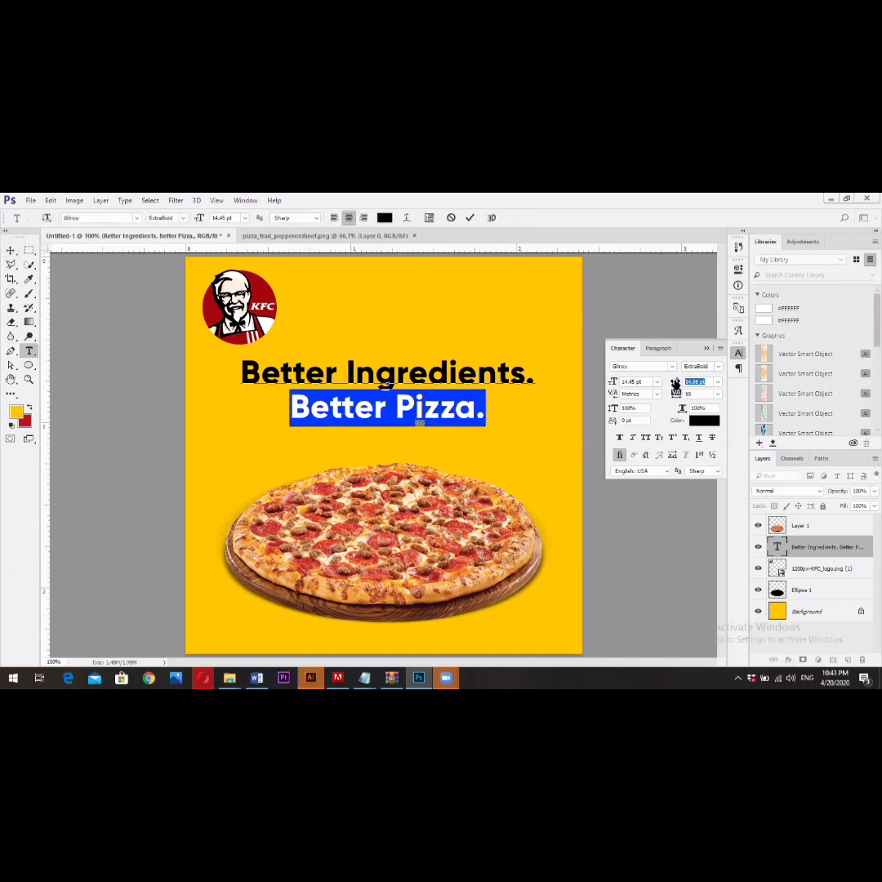
left_click(469, 218)
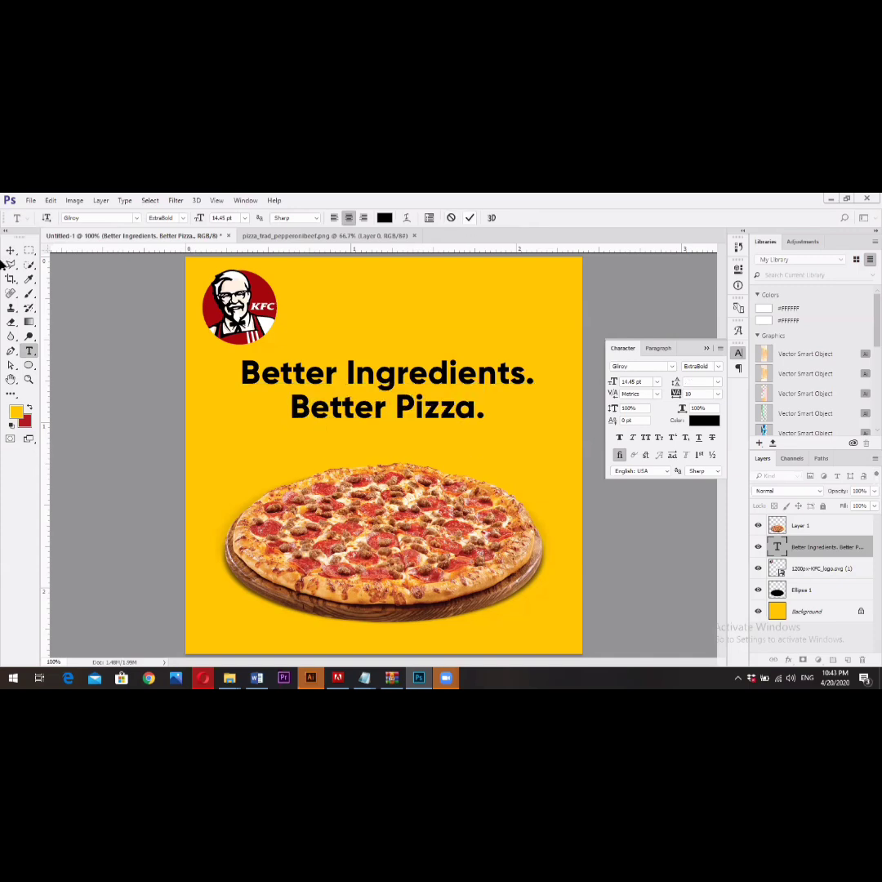
- Move the slogan slightly closer to the pizza and scale it down a little
key("v")
left_click_drag(426, 400, 420, 415)
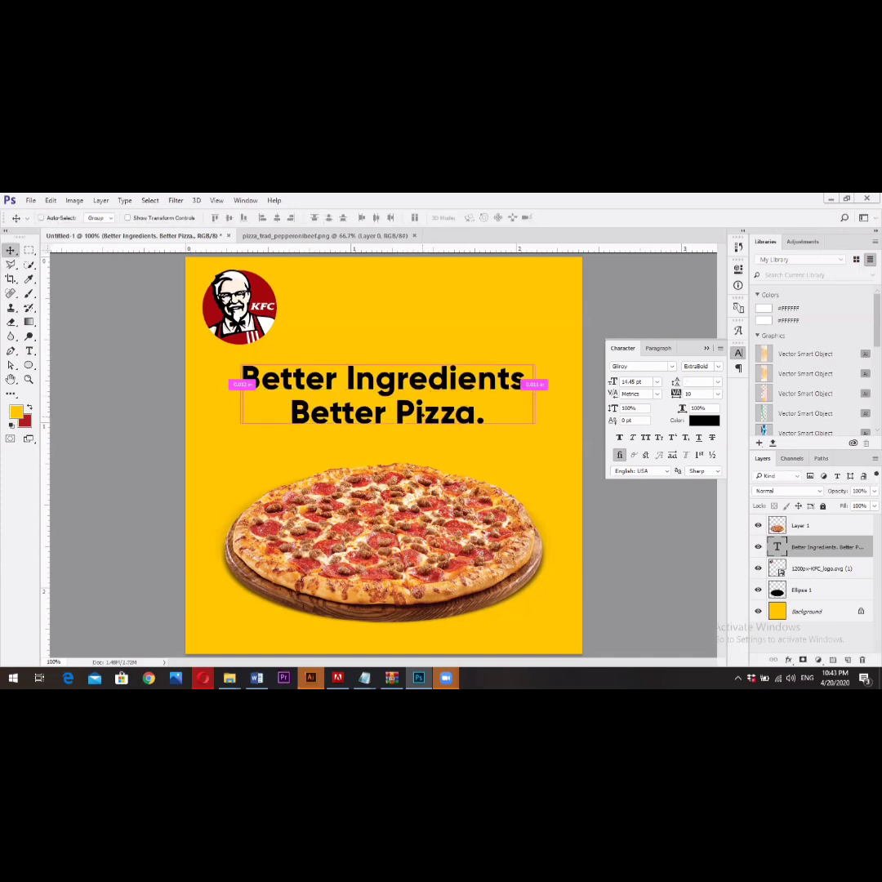
key("ctrl+t")
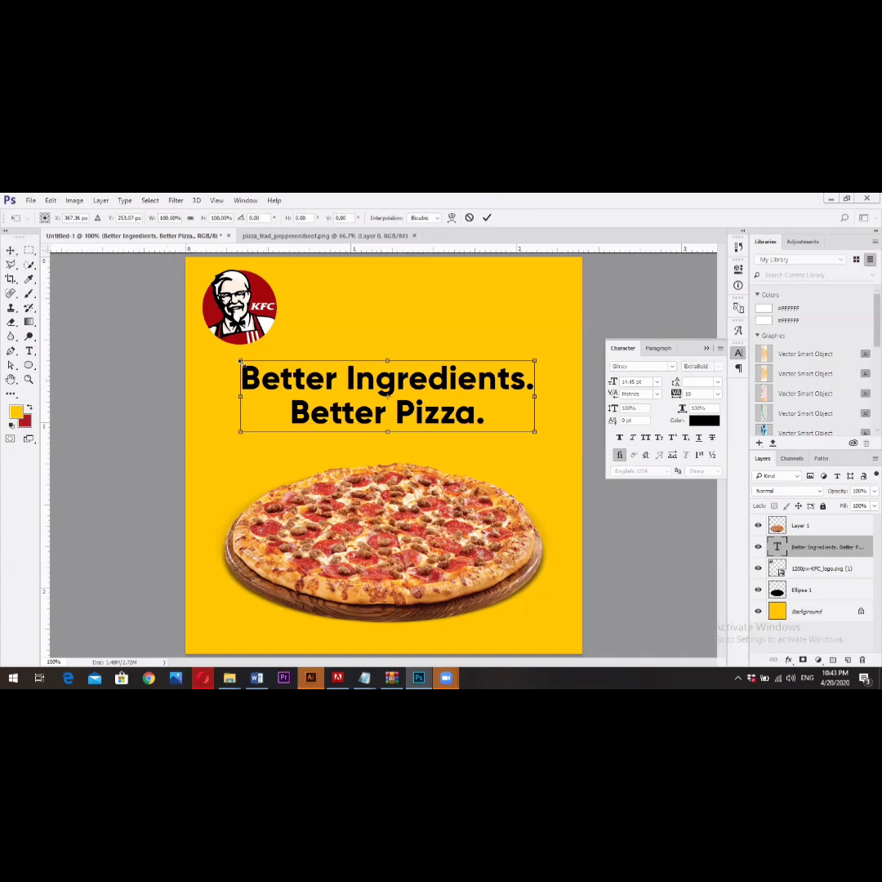
left_click_drag(240, 362, 255, 369)
key("Return")
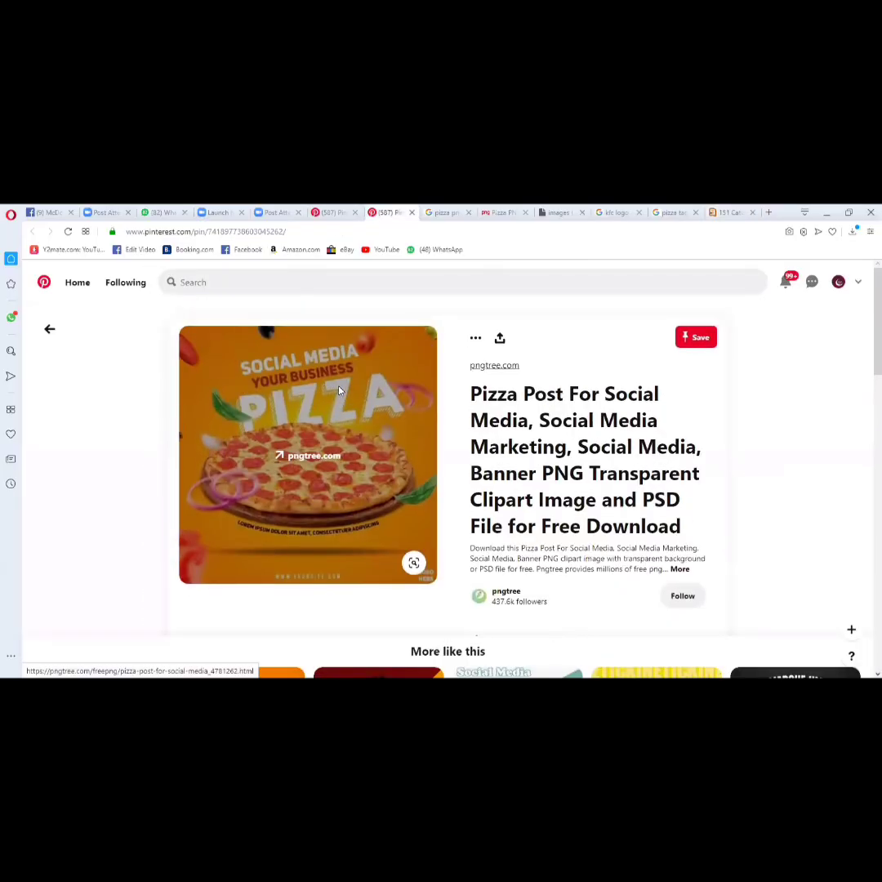
- Review the pizza post reference pin and its related designs on Pinterest in the browser
left_click(339, 390)
left_click(359, 214)
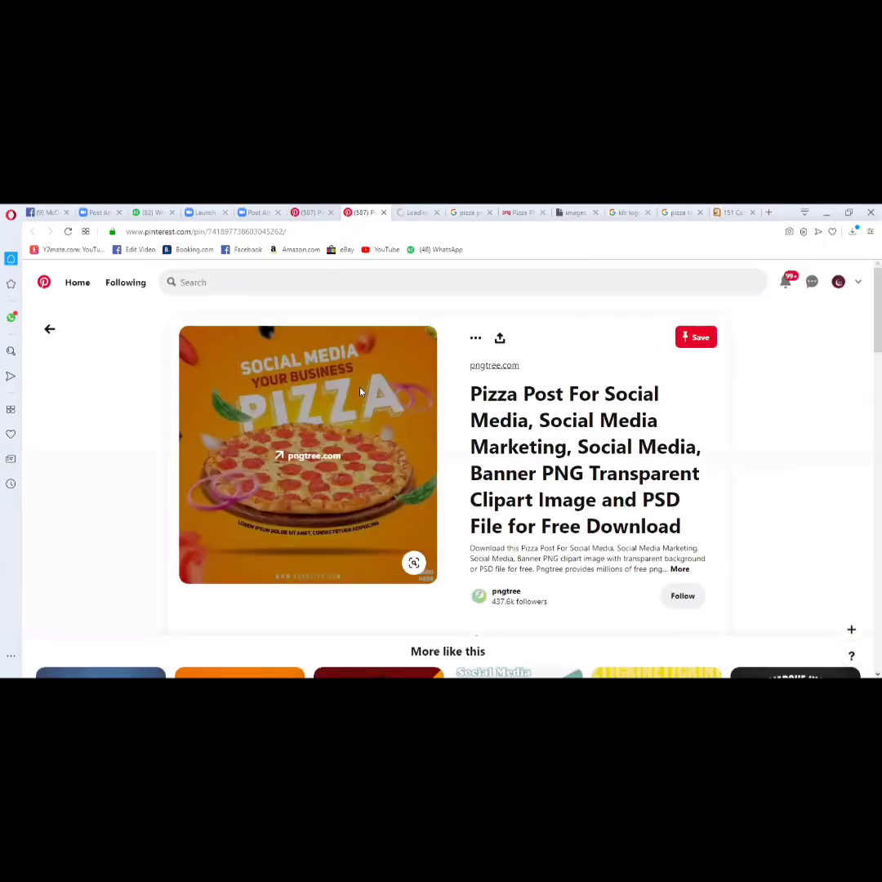
scroll(252, 453, "down", 3)
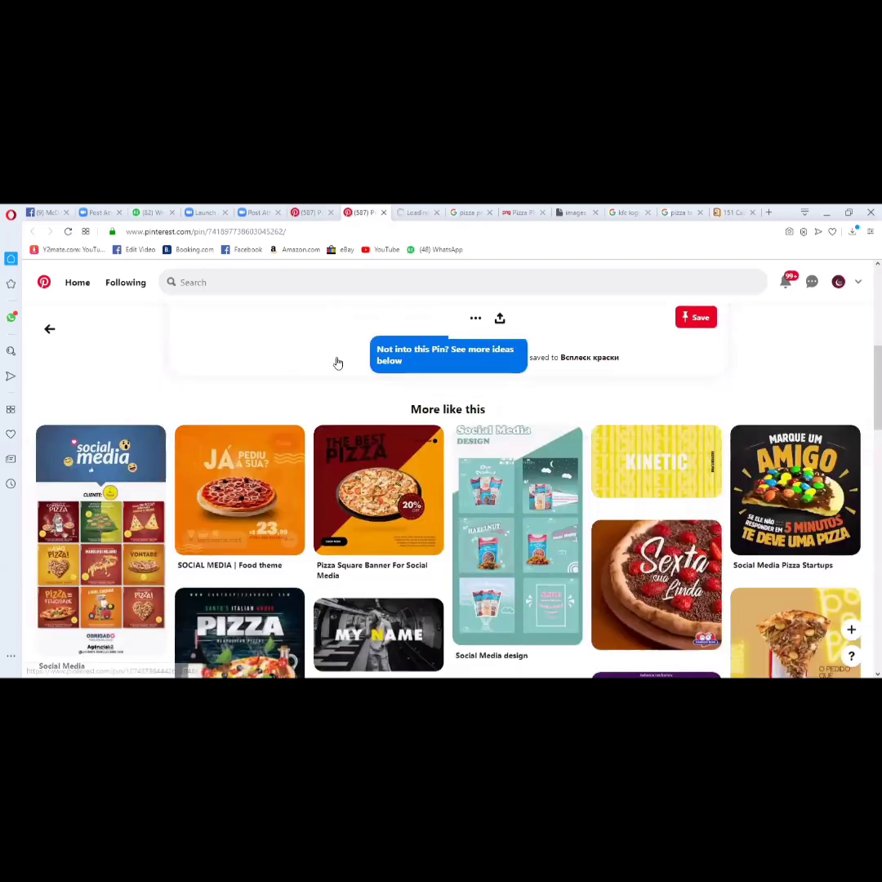
key("ctrl+shift+Tab")
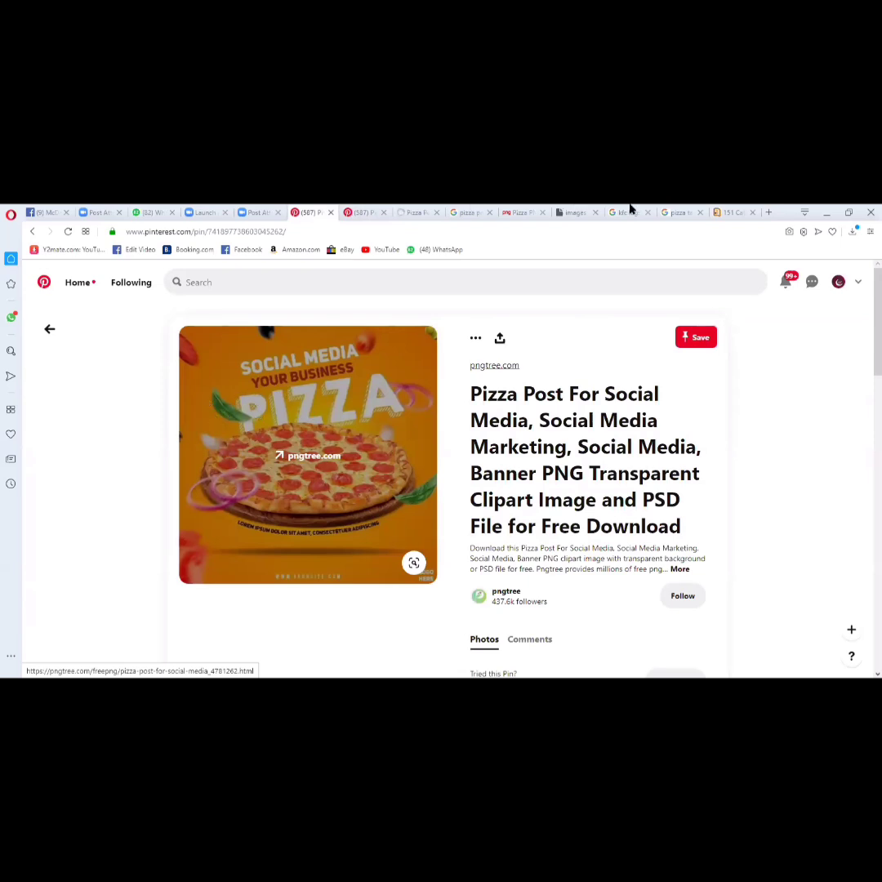
- Search Google Images for "onion slices png" in a new browser tab
left_click(735, 213)
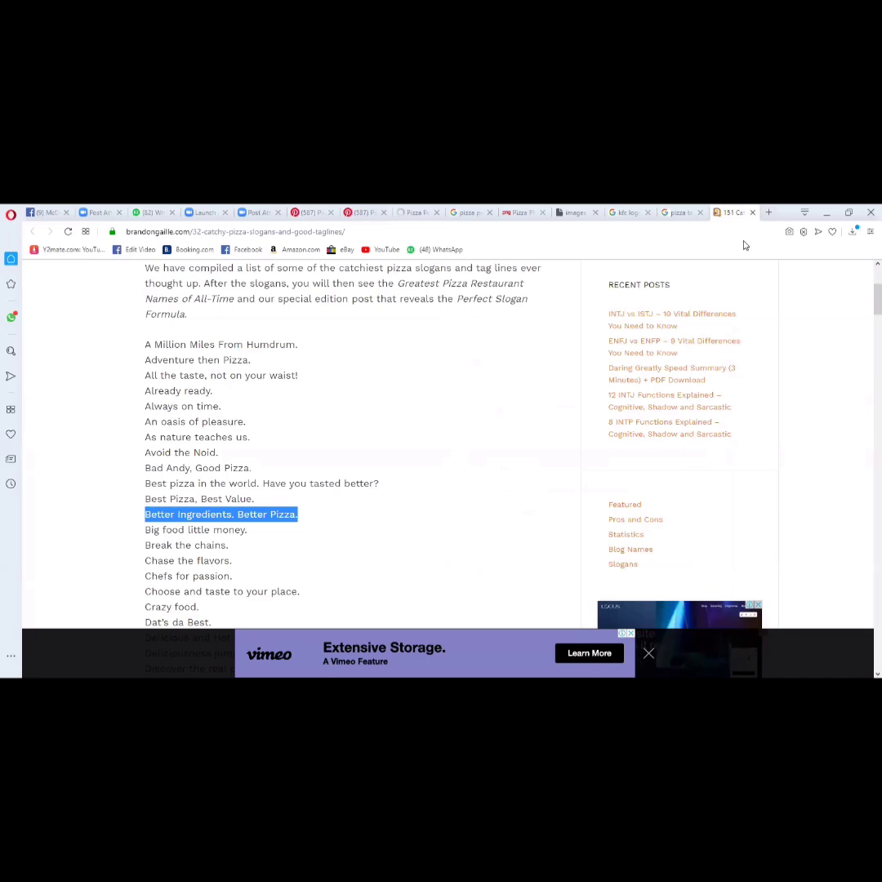
key("ctrl+t")
type("o")
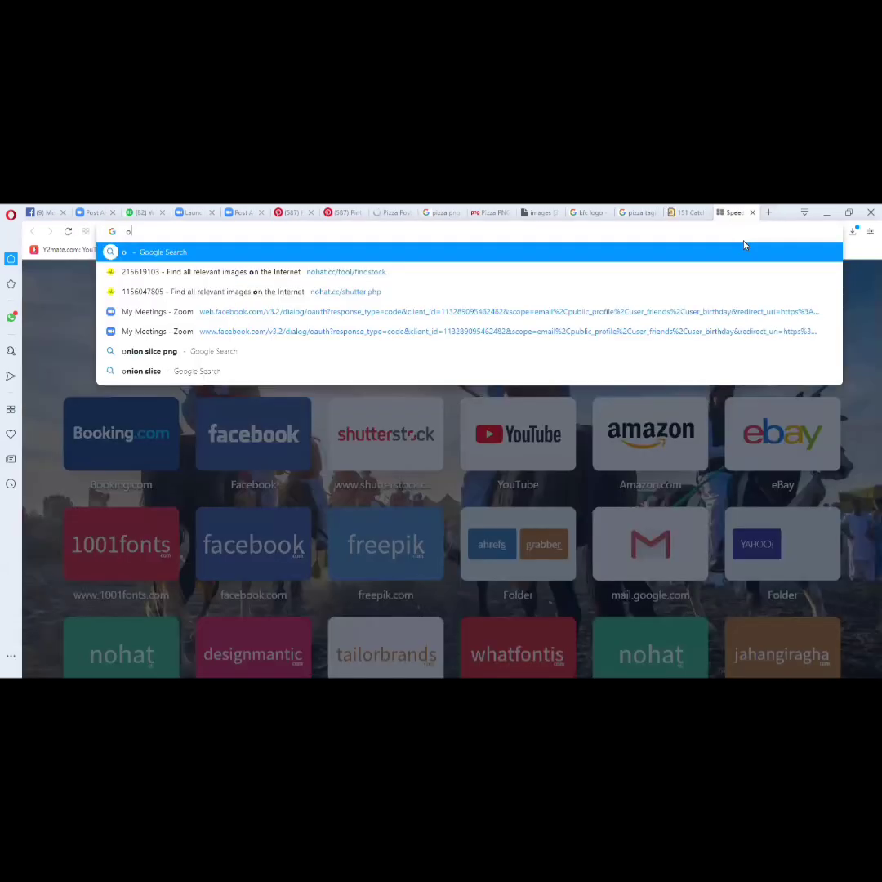
type("nion slices")
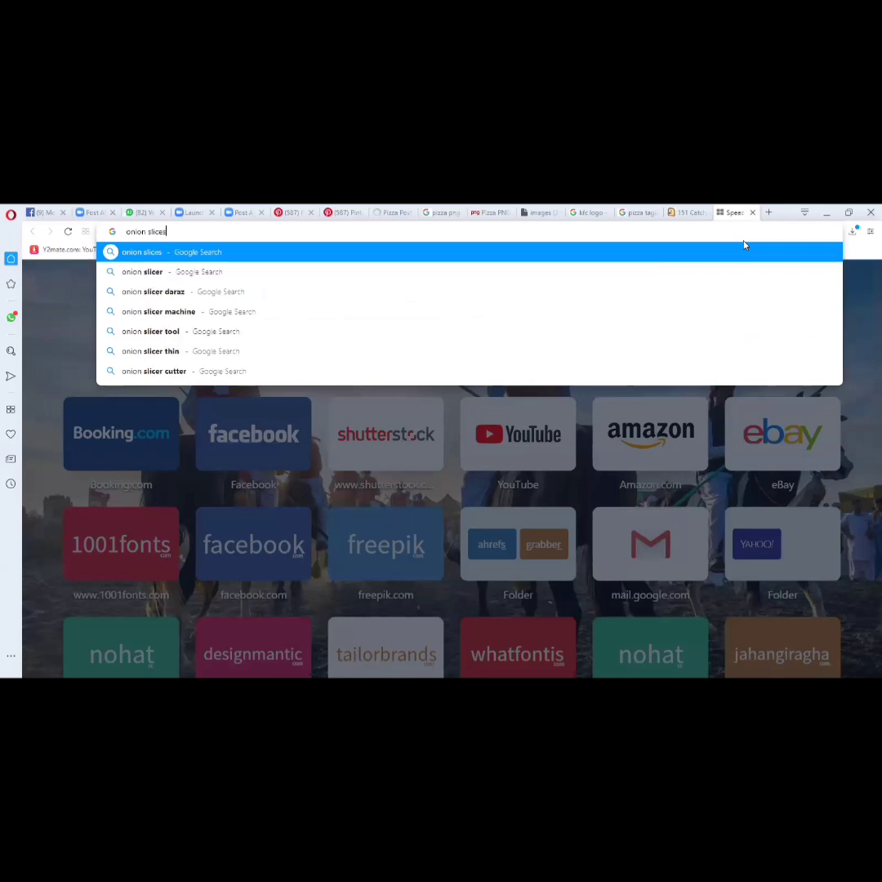
key("Return")
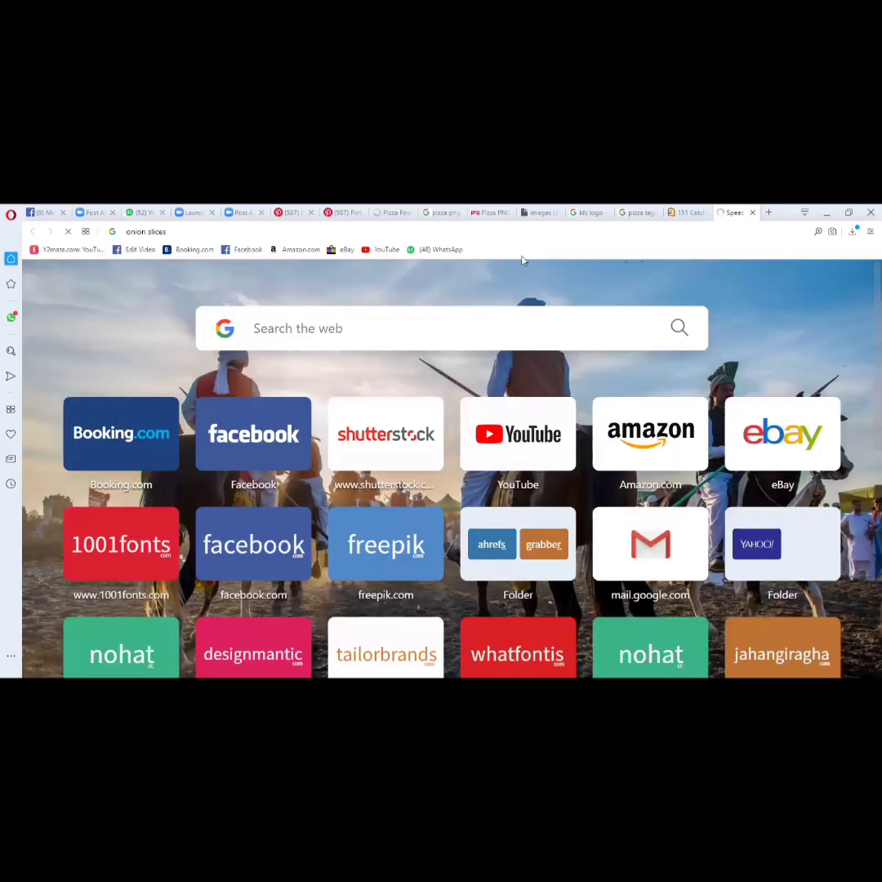
left_click(176, 283)
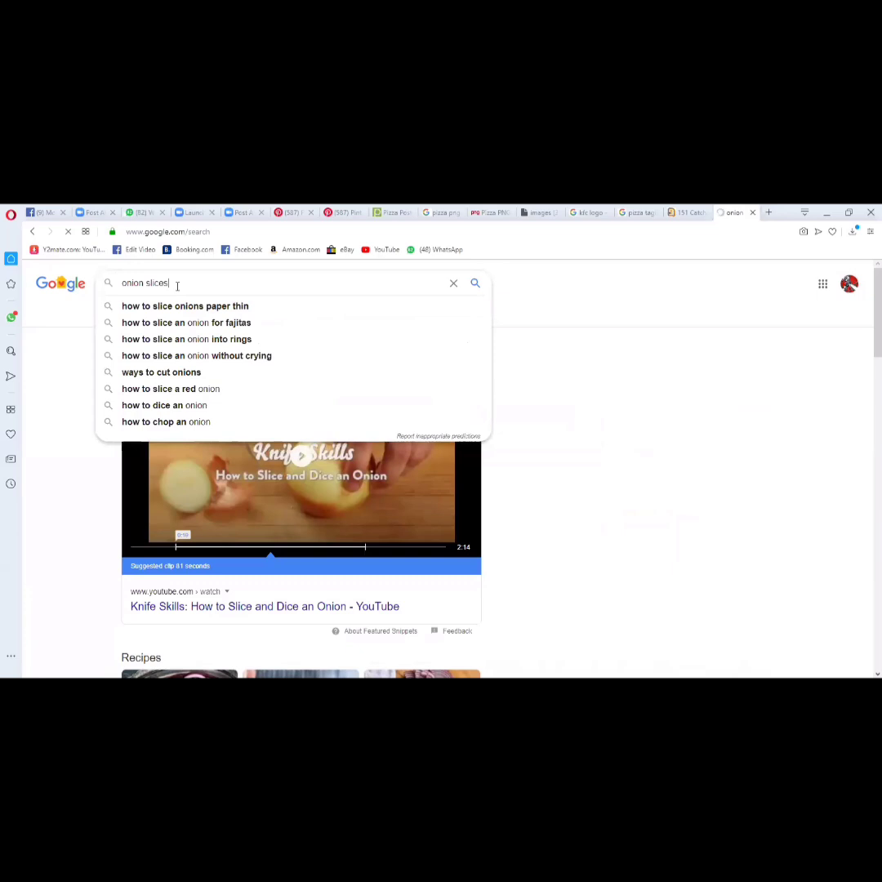
type("pn")
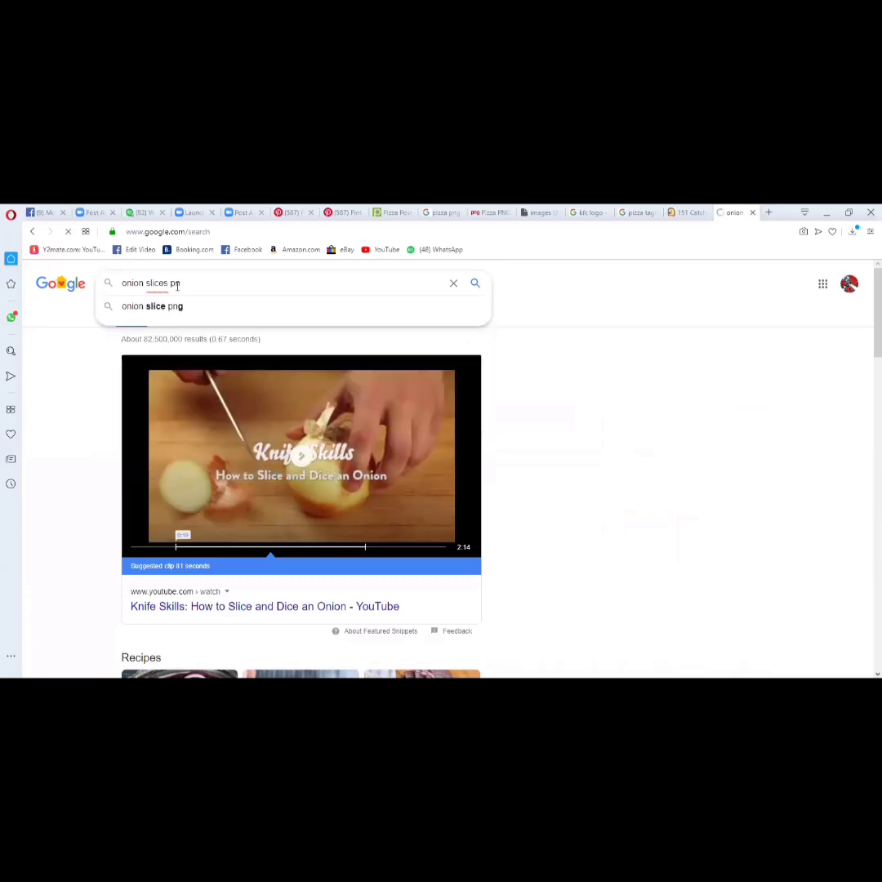
type("g")
key("Return")
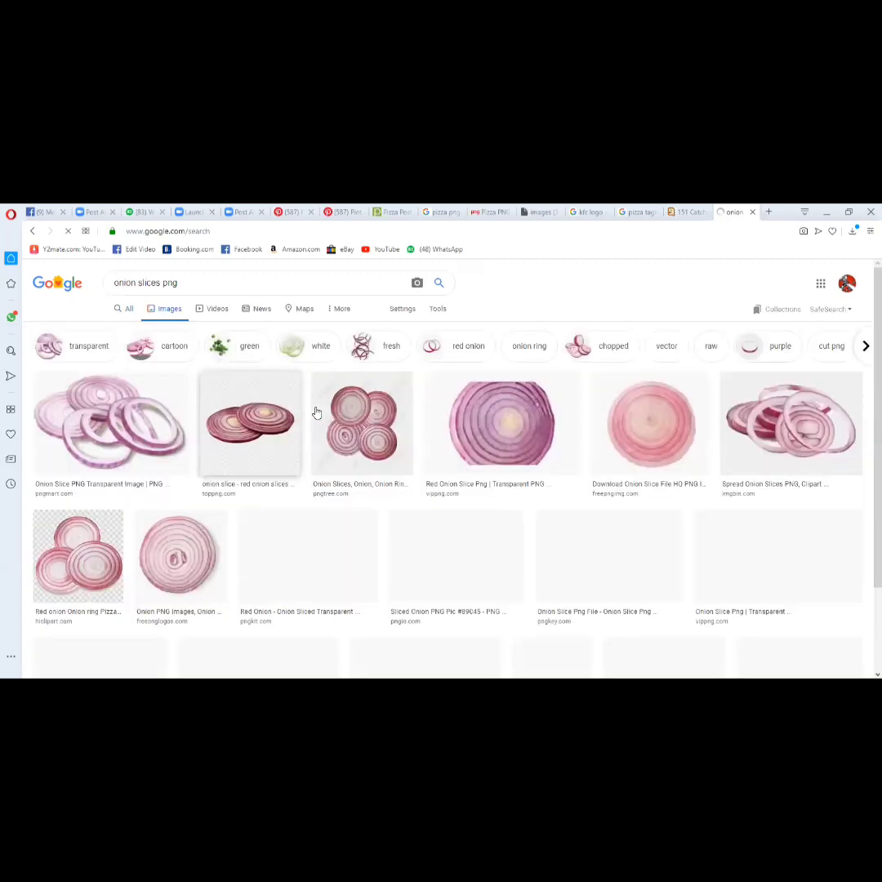
- Browse the onion image results and preview the halved purple onion from CleanPNG
scroll(317, 413, "down", 4)
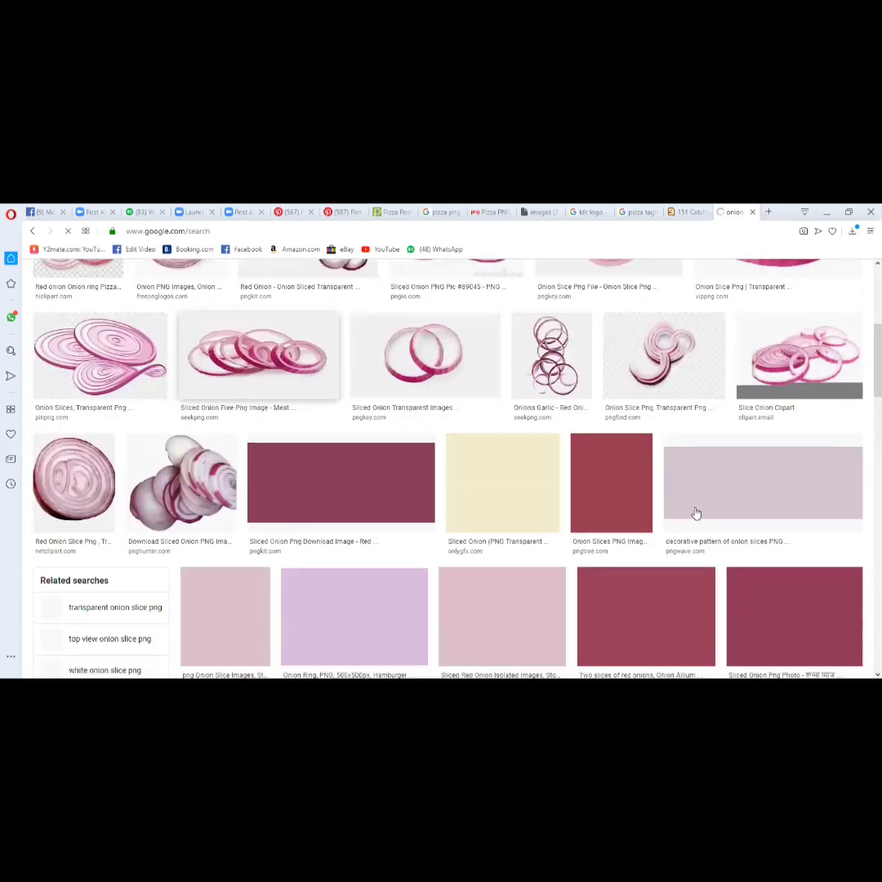
scroll(690, 511, "up", 3)
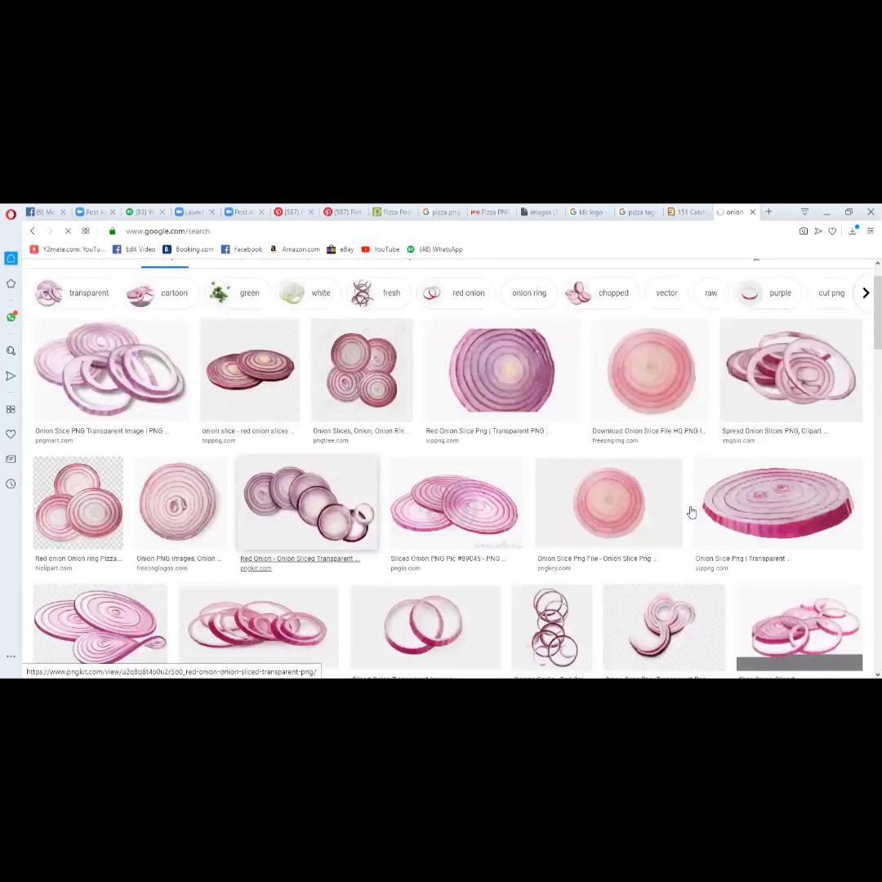
scroll(690, 512, "up", 1)
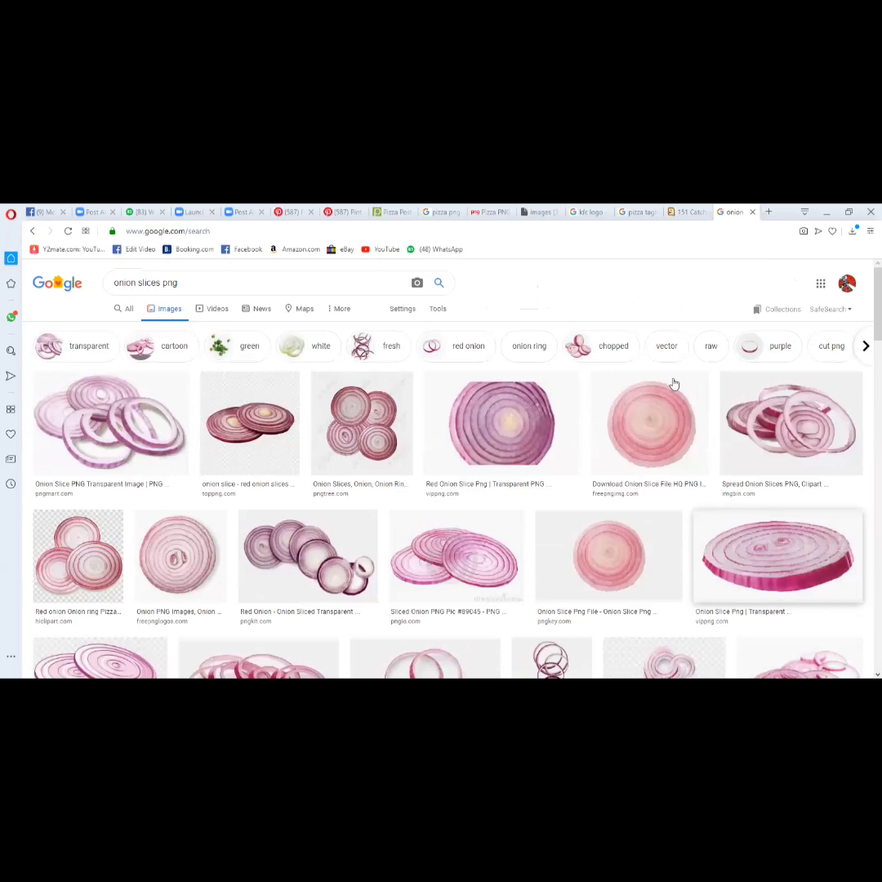
scroll(673, 384, "down", 10)
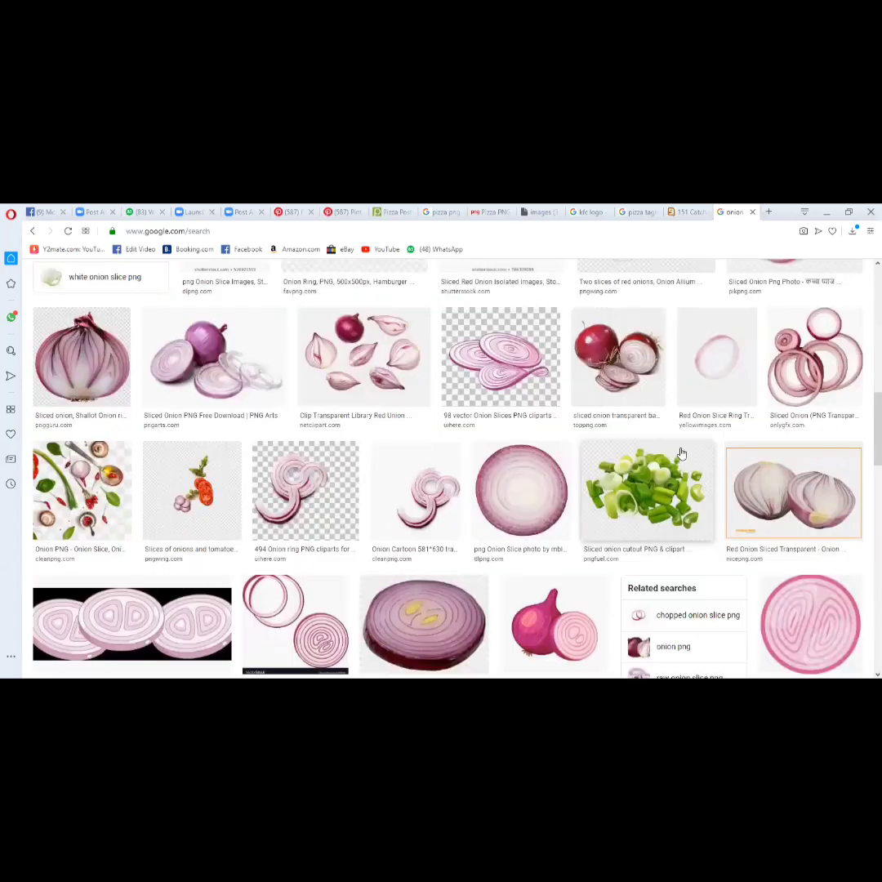
scroll(681, 453, "up", 5)
left_click(663, 314)
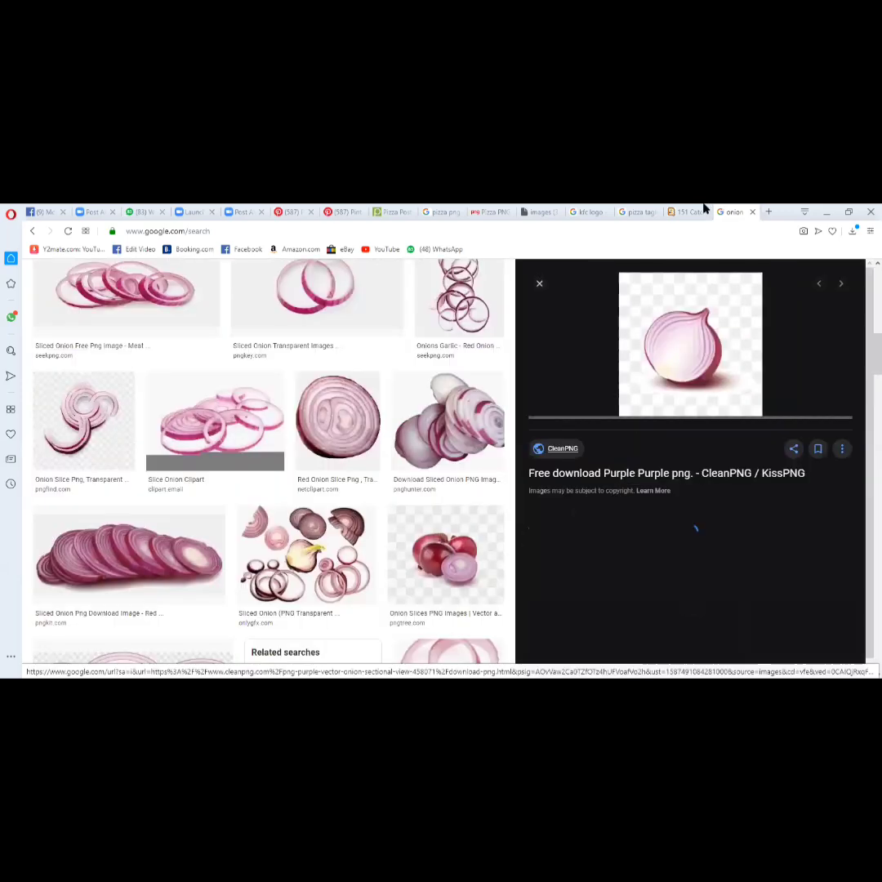
- Open the onion's CleanPNG download page separately and download the PNG, passing the robot check
right_click(611, 479)
left_click(624, 488)
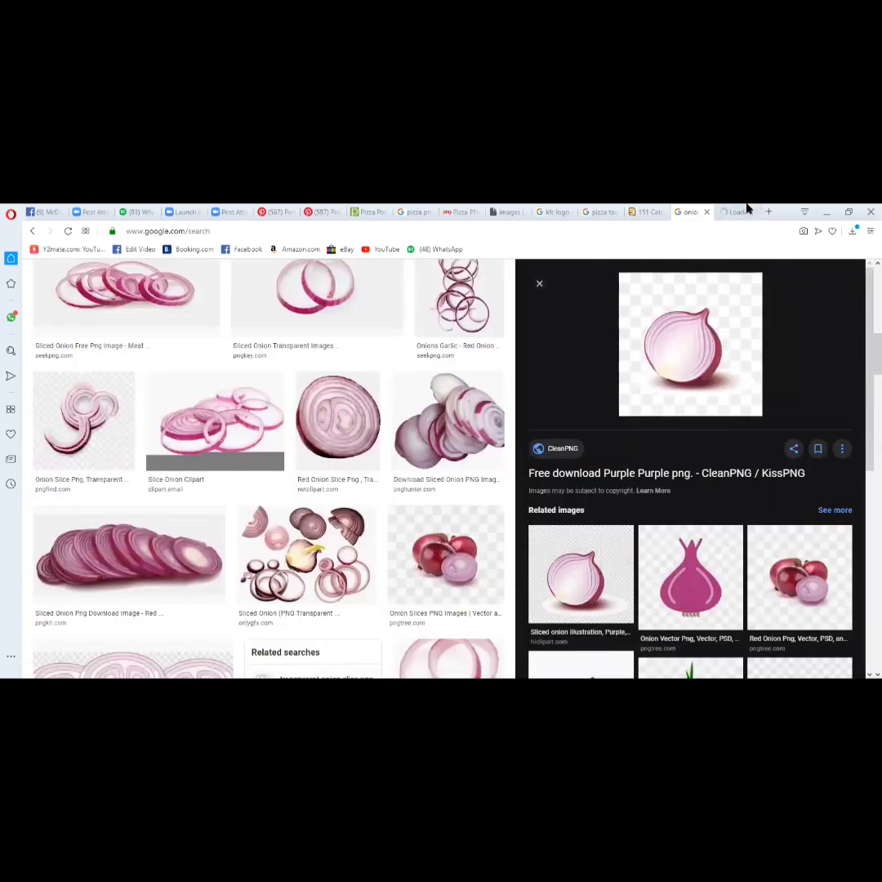
left_click(746, 209)
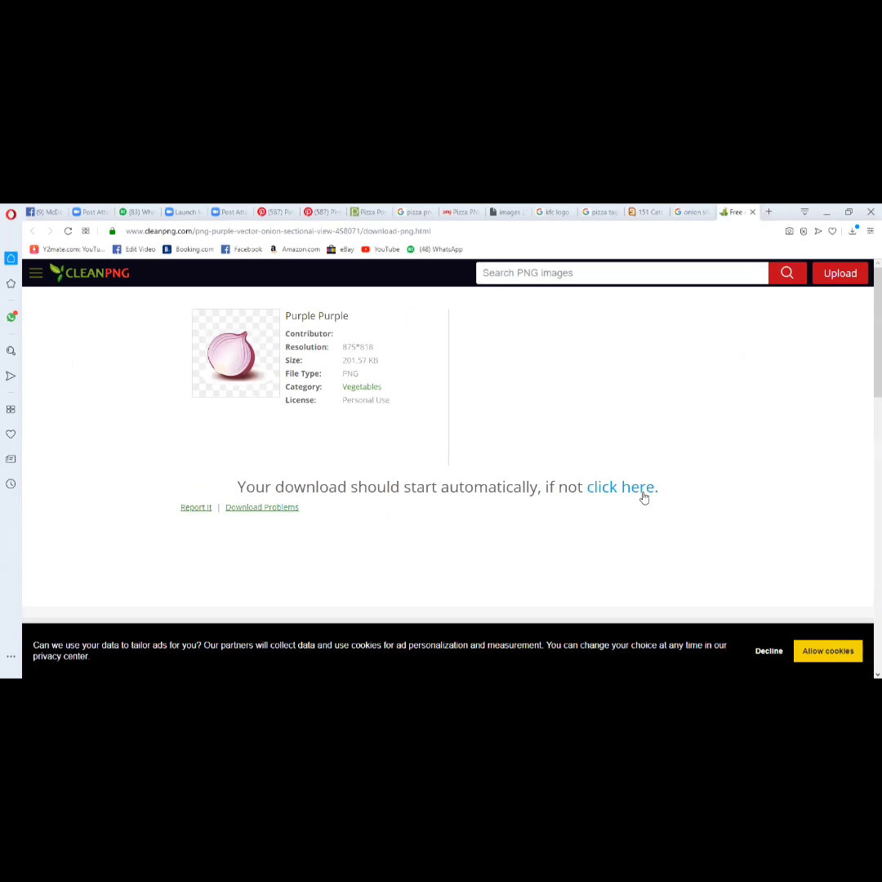
left_click(641, 495)
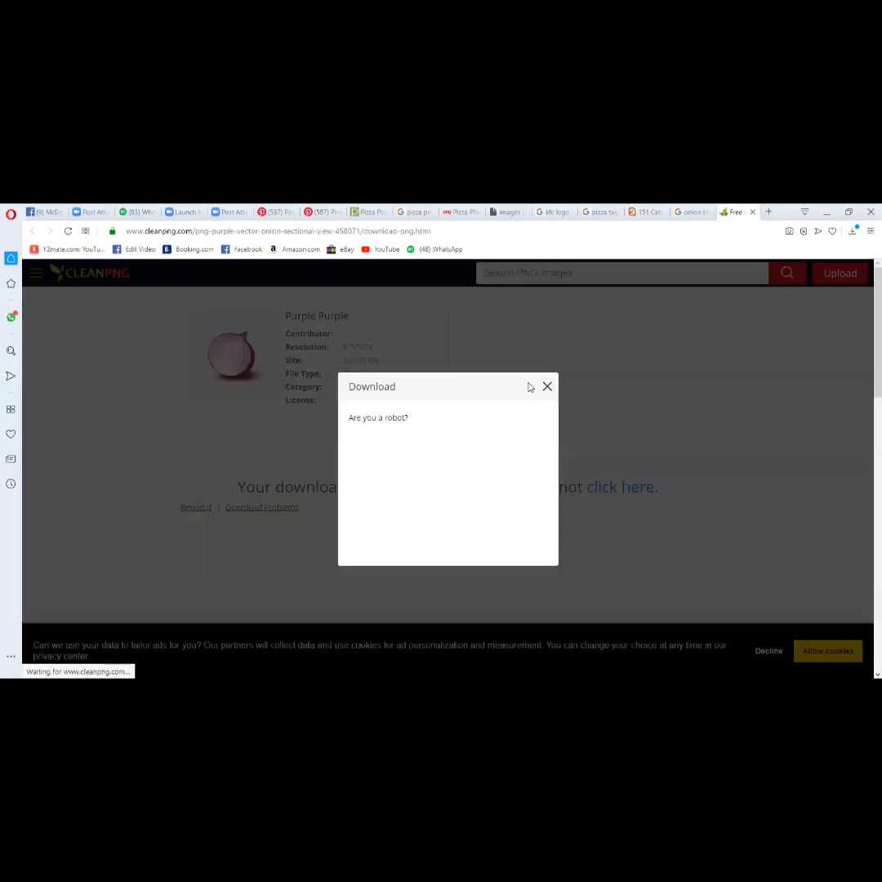
left_click(374, 459)
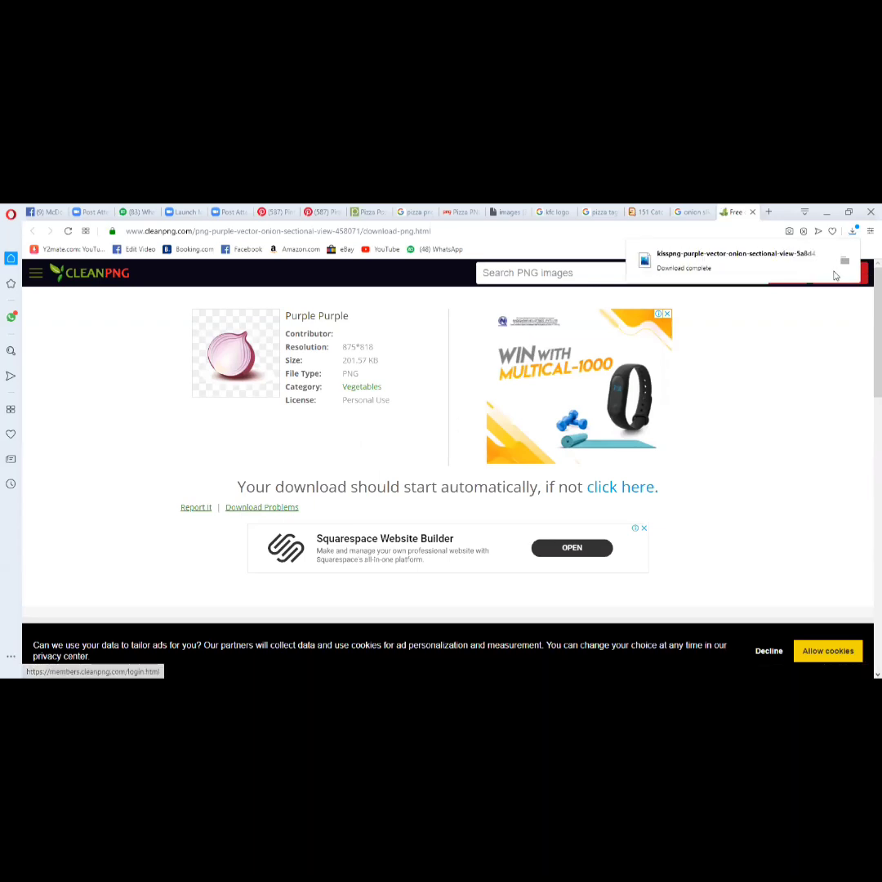
- Place the downloaded onion image in the Photoshop post above the slogan, opposite the KFC logo, and nudge it slightly down
left_click(846, 266)
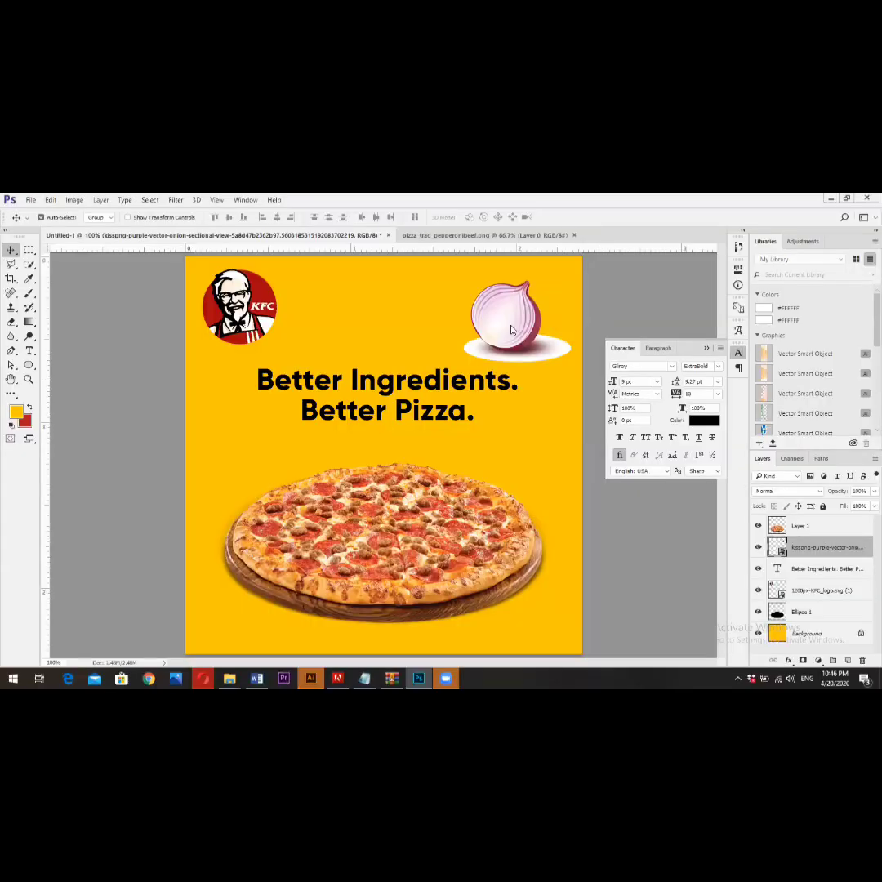
left_click_drag(510, 333, 510, 333)
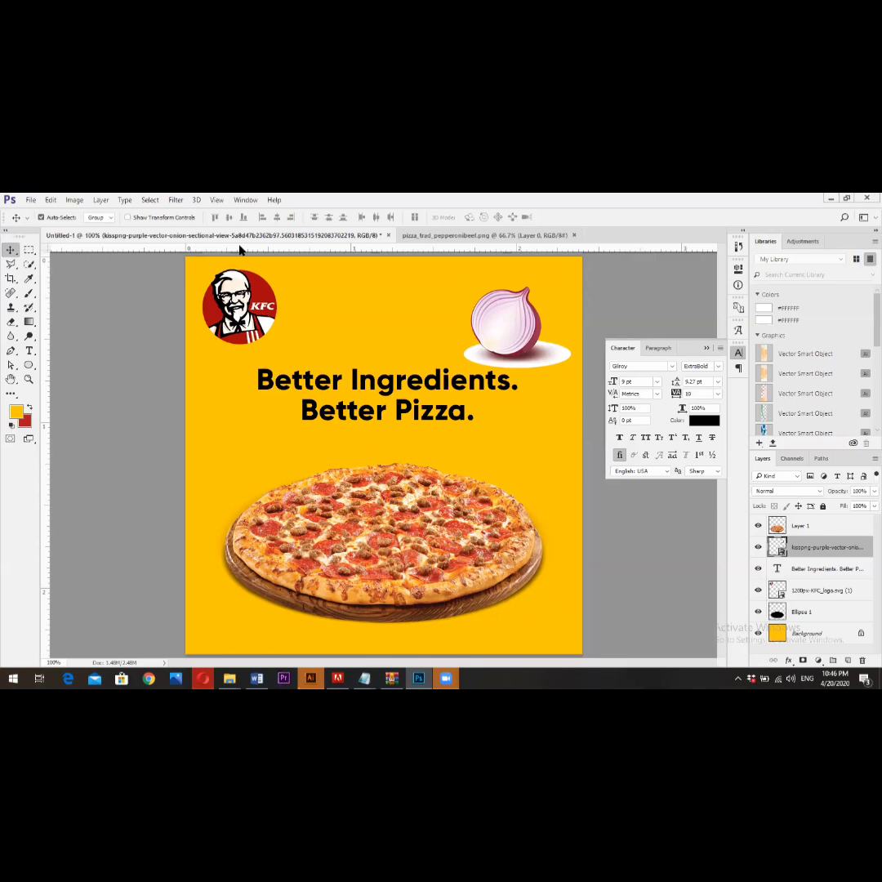
- Switch back to the browser and examine the pizza post reference pin on Pinterest
key("alt+Tab")
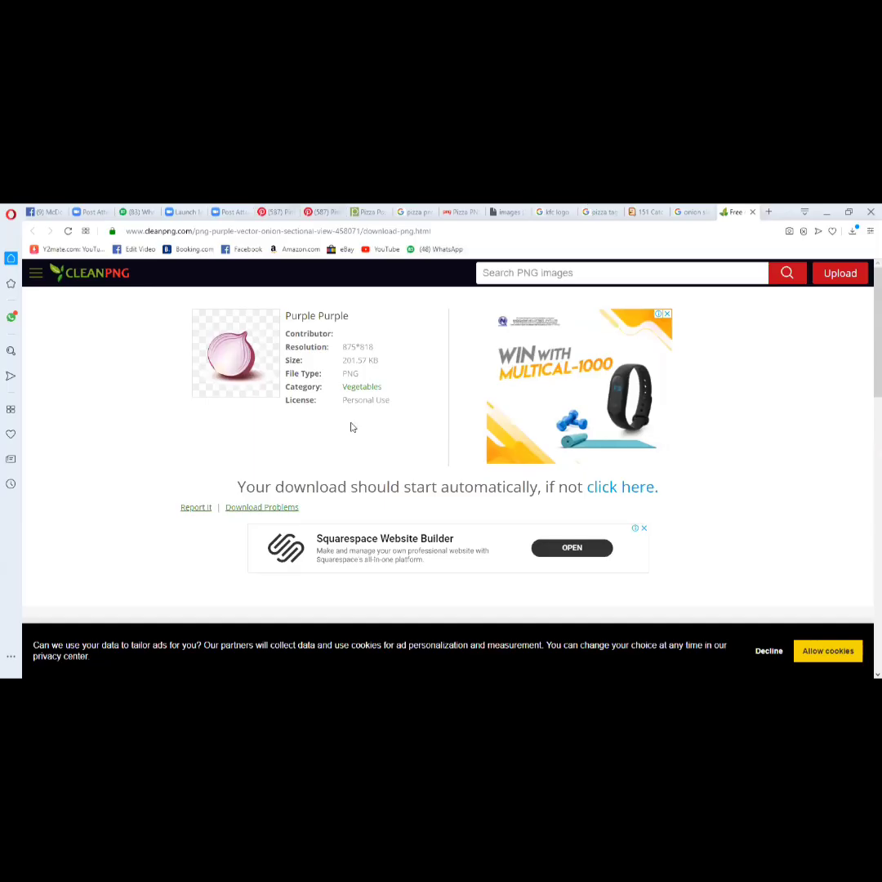
key("ctrl+Tab")
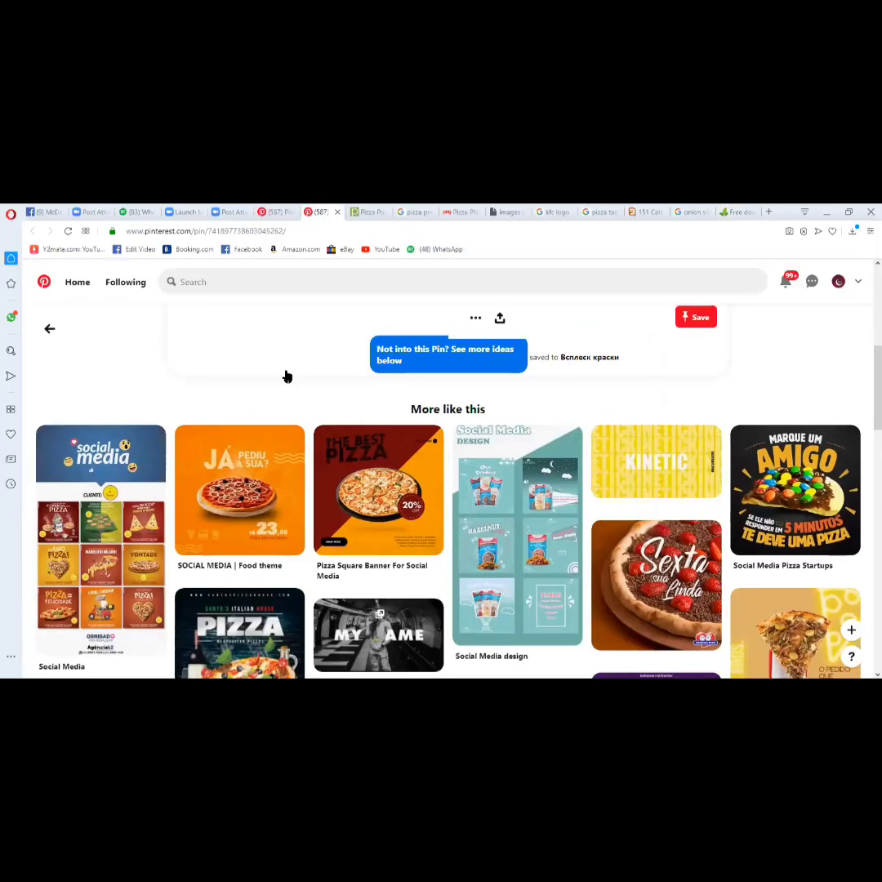
key("ctrl+shift+Tab")
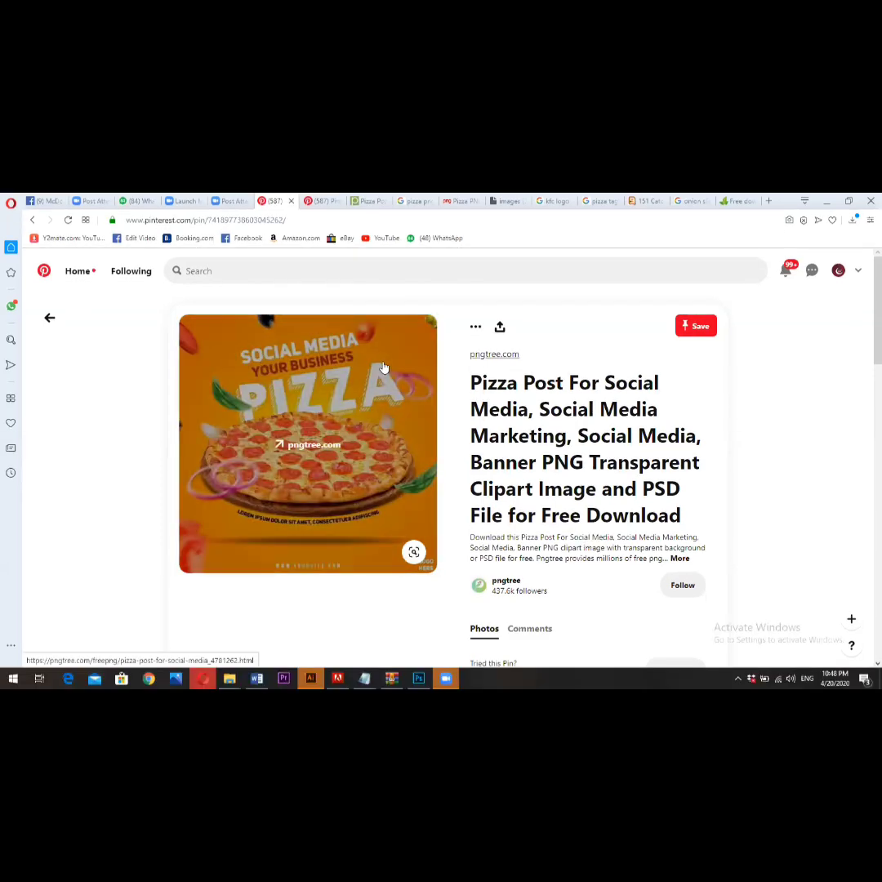
- Search Pinterest for "travel social post design" and open the "Traveling Discount Offer Social Media Post Template" pin
left_click(218, 270)
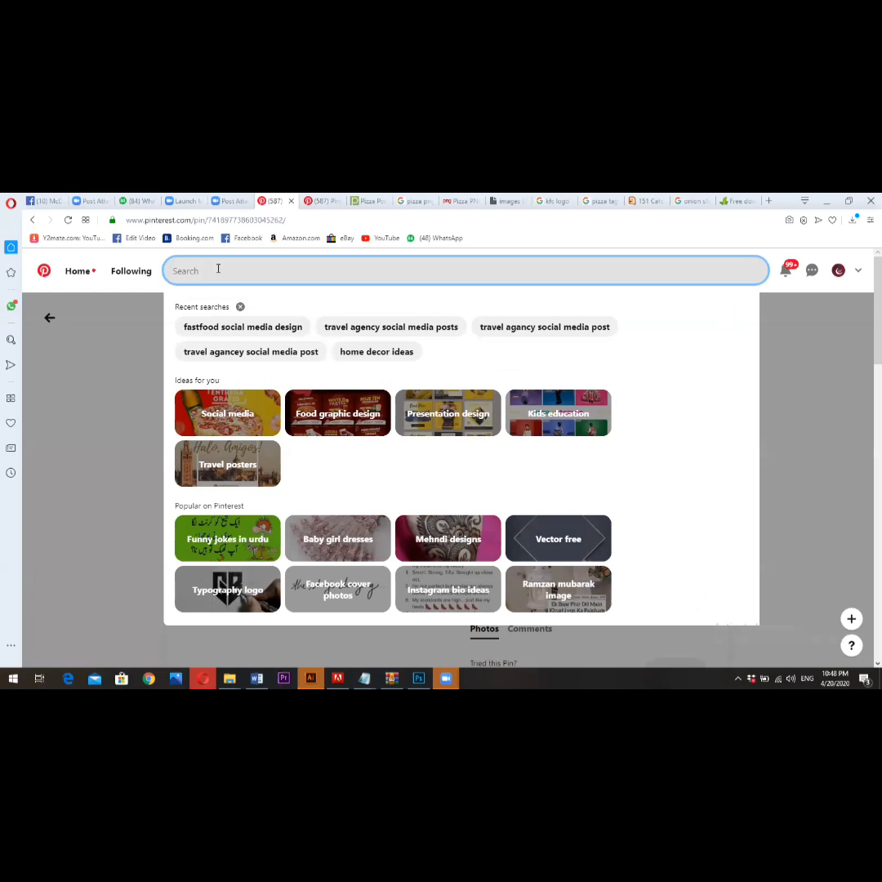
type("travel")
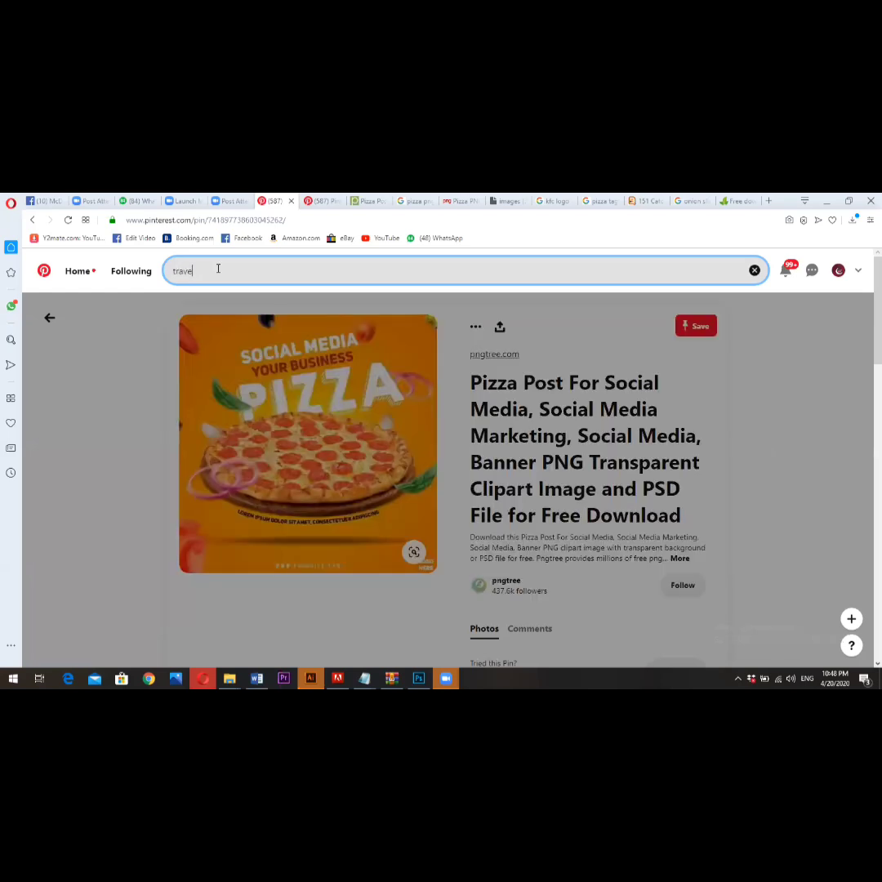
type(" so")
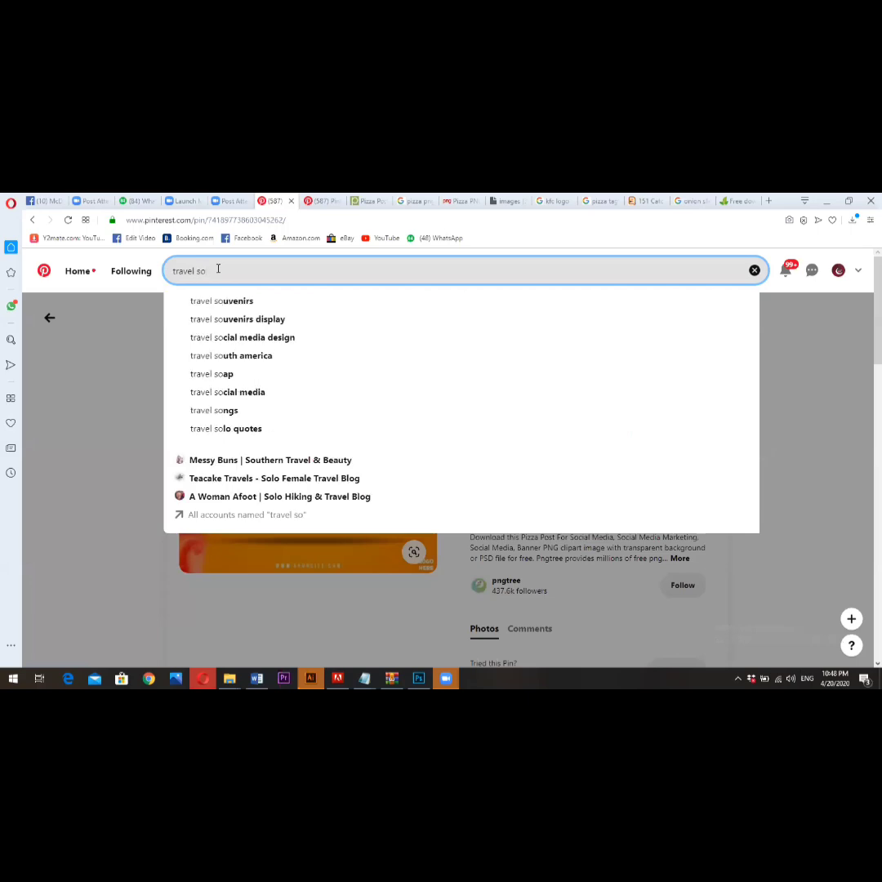
type("cia")
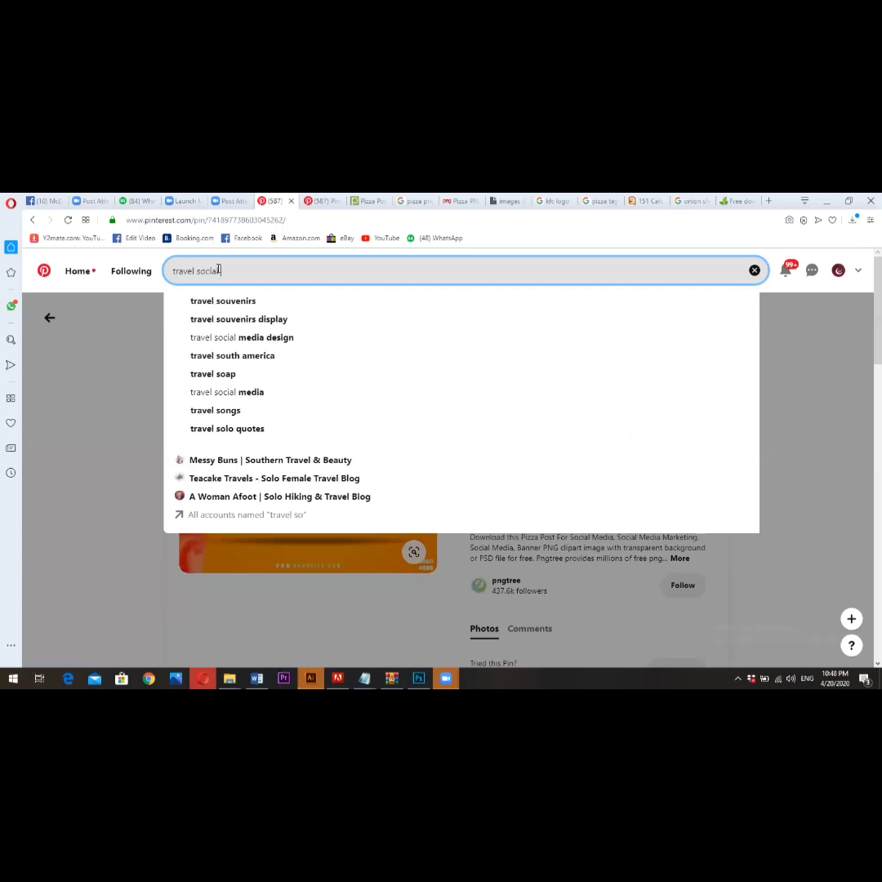
type("l post")
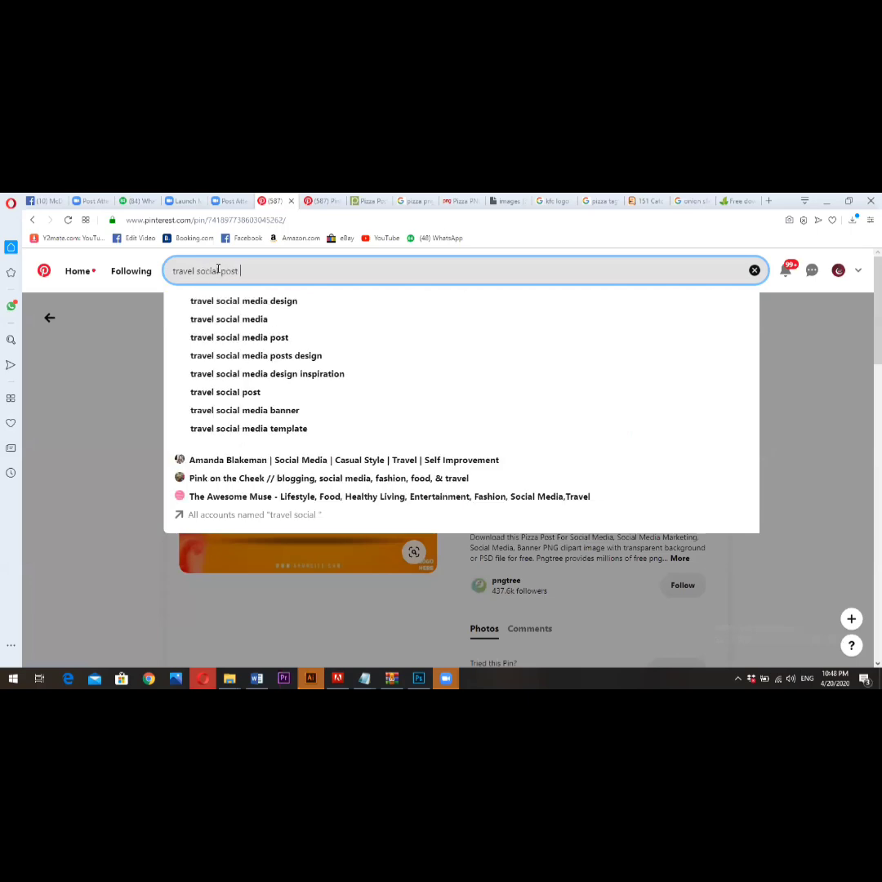
left_click(271, 302)
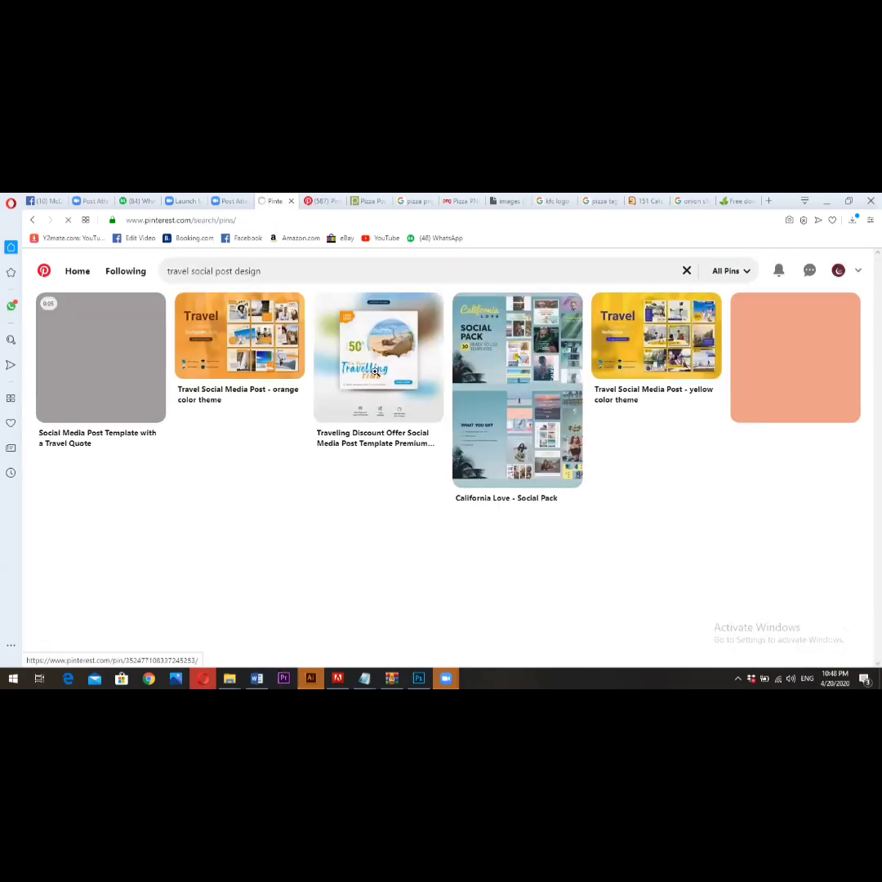
left_click(375, 371)
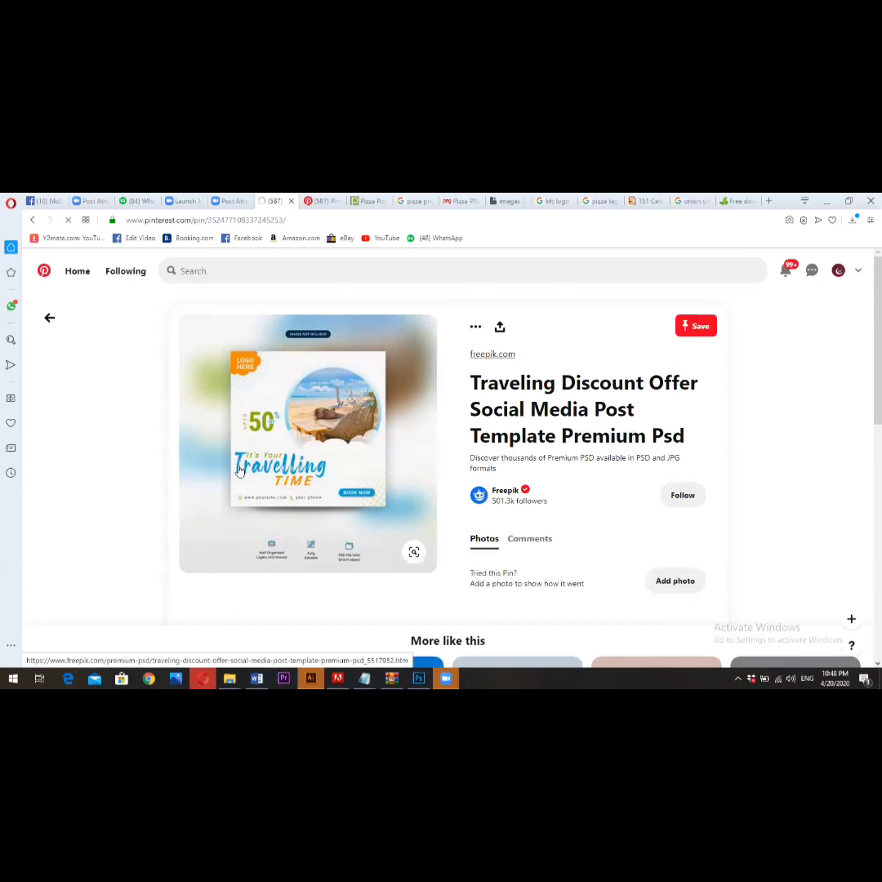
- Search Google separately for "travel tagline", keeping the travel post pin open
left_click(737, 200)
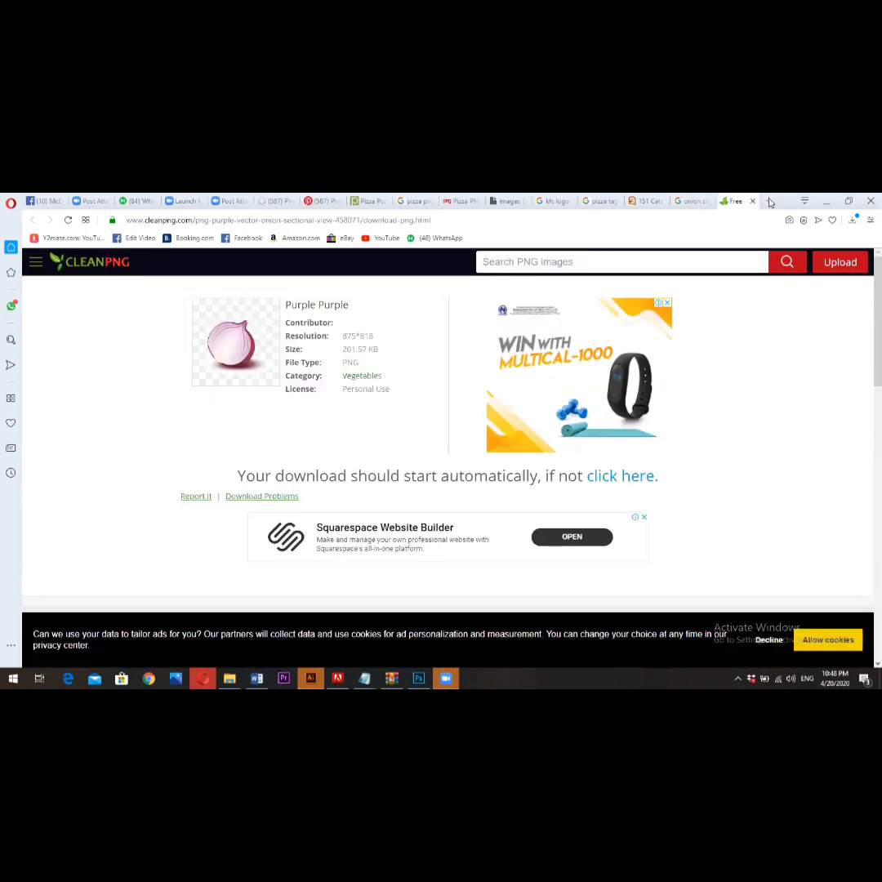
left_click(767, 201)
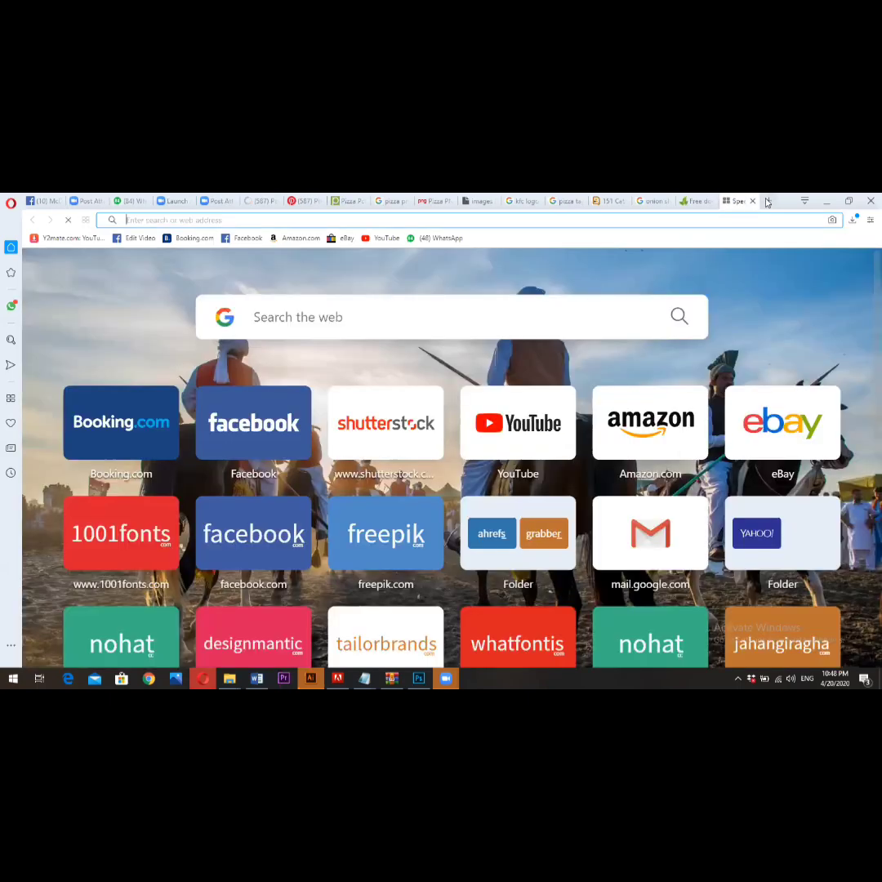
type("travel ta")
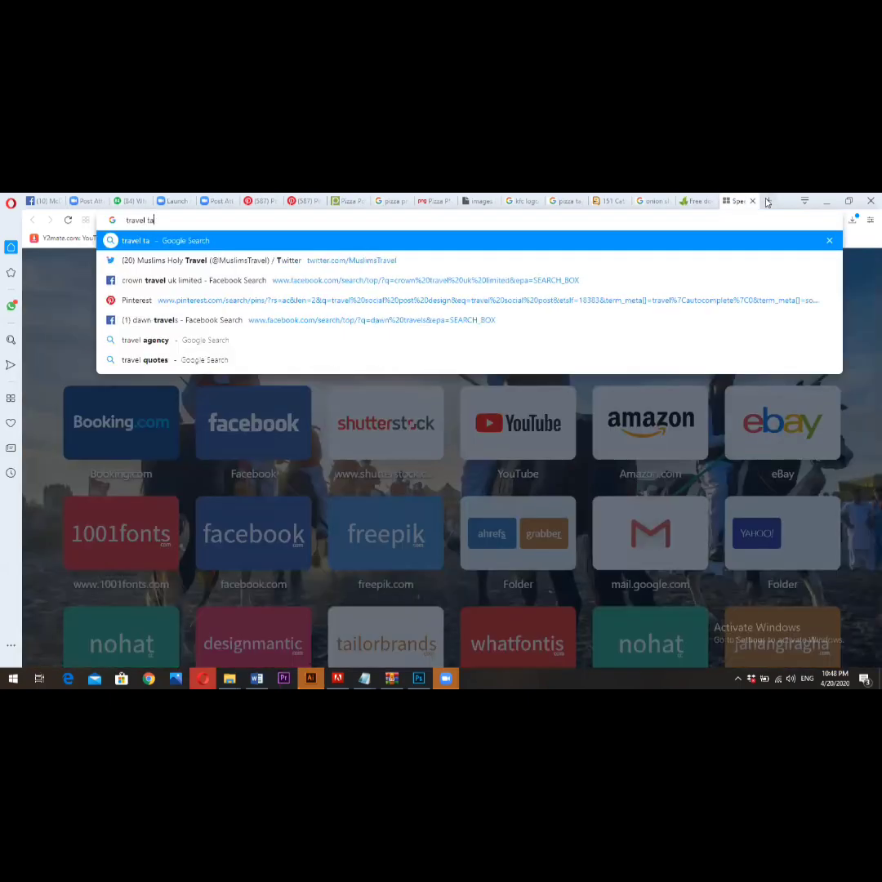
type("gline")
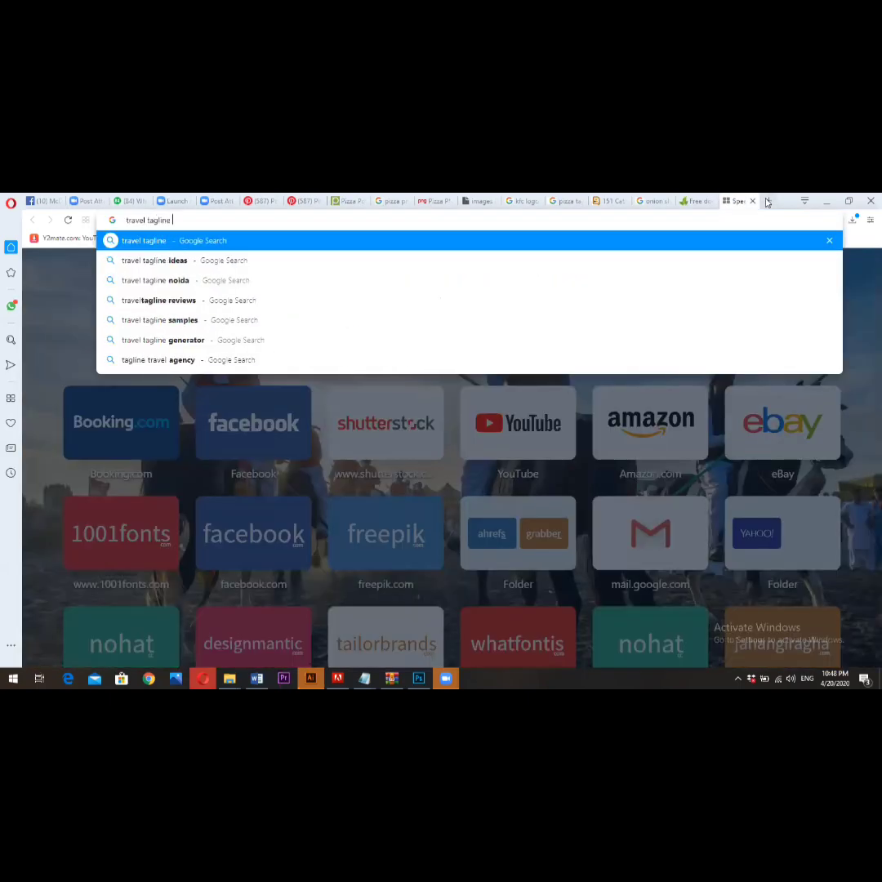
key("Return")
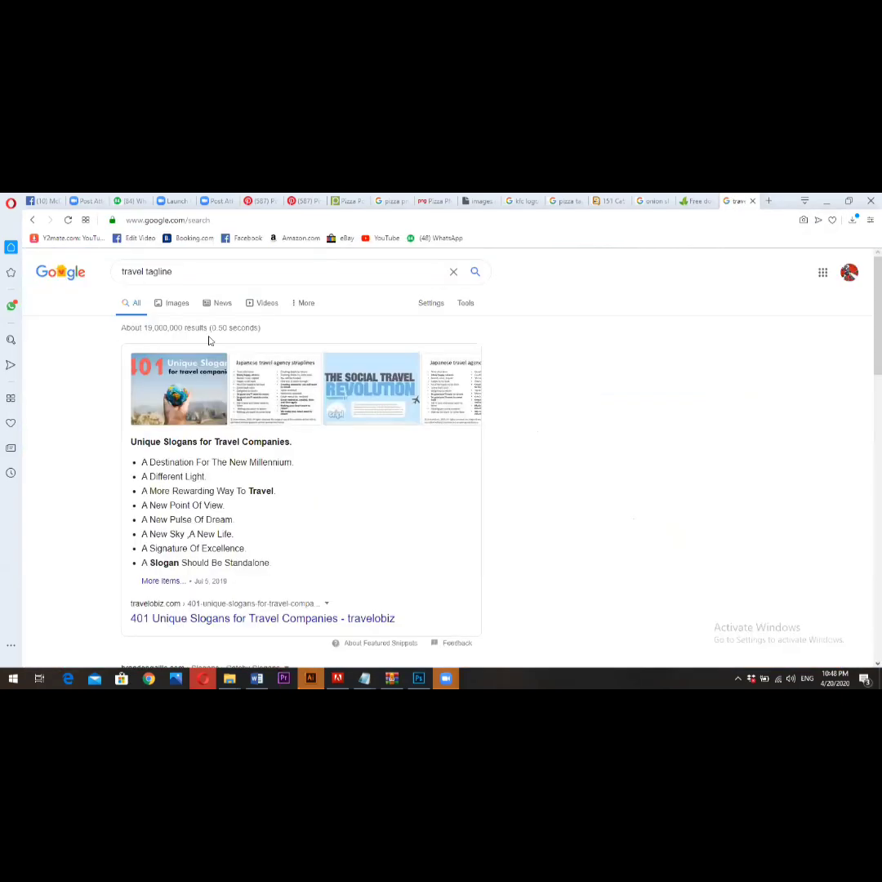
- Open the travelobiz article "401 Unique Slogans for Travel Companies" and examine its slogan tips and list
scroll(197, 465, "down", 2)
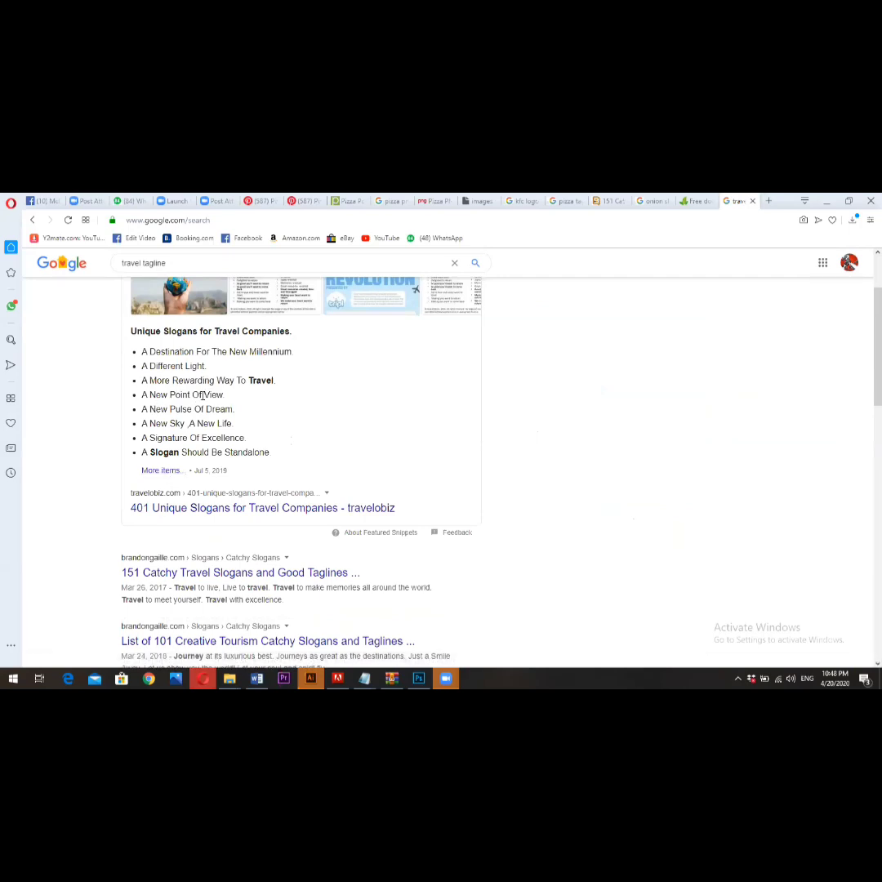
left_click(216, 508)
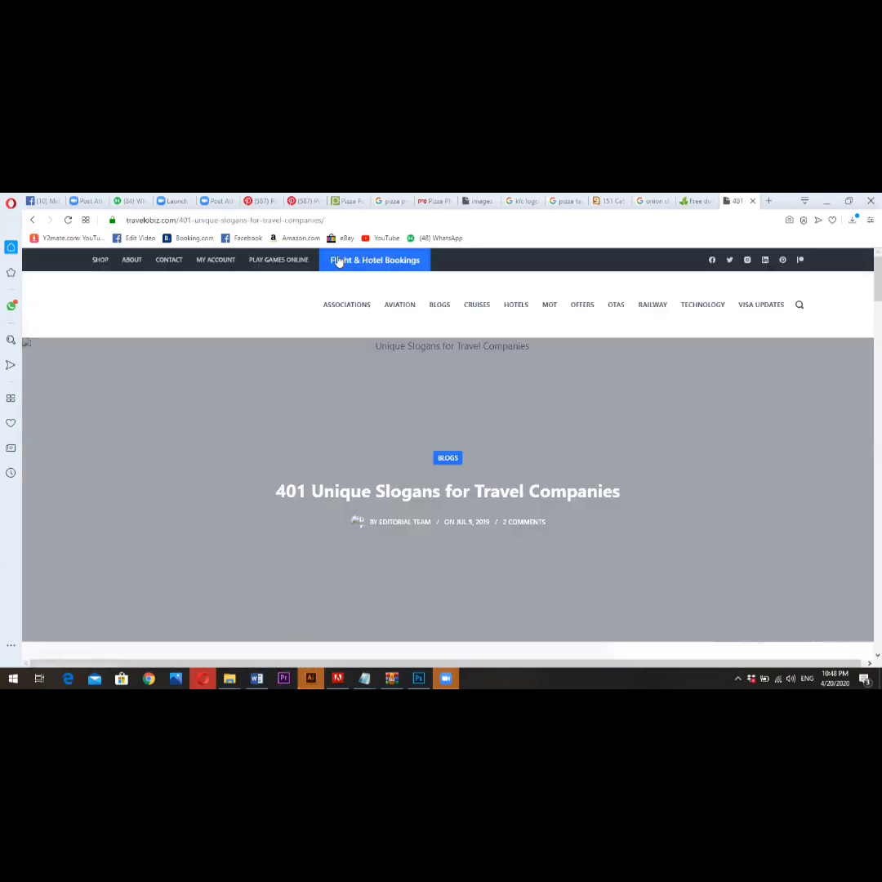
scroll(309, 432, "down", 5)
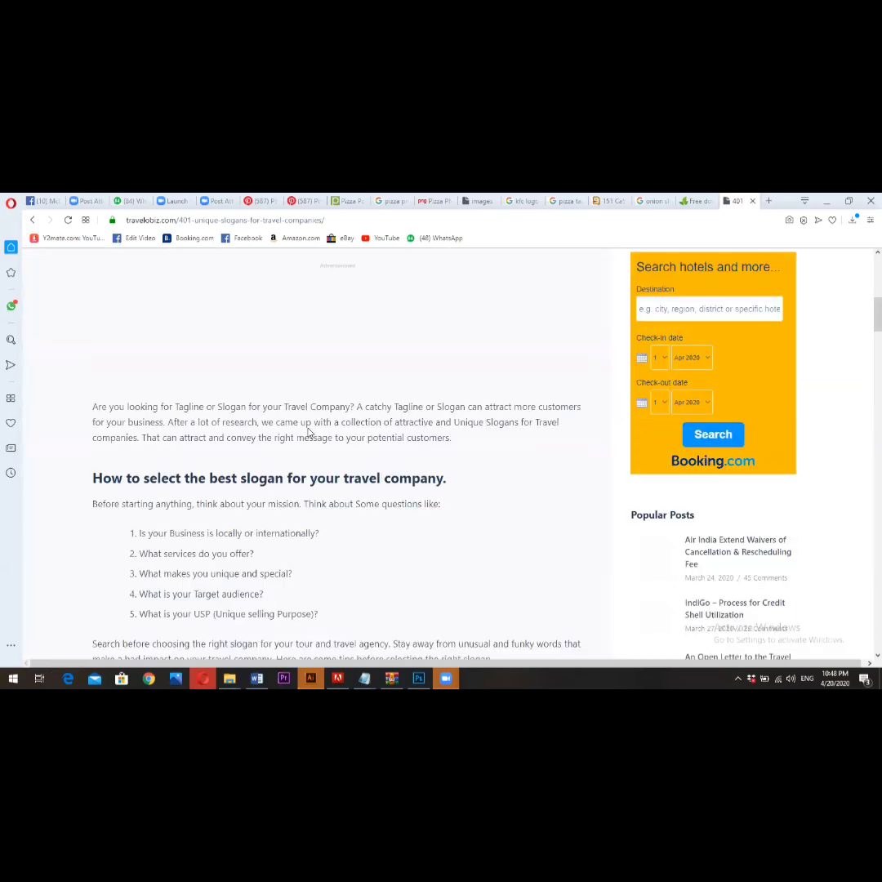
scroll(308, 432, "down", 3)
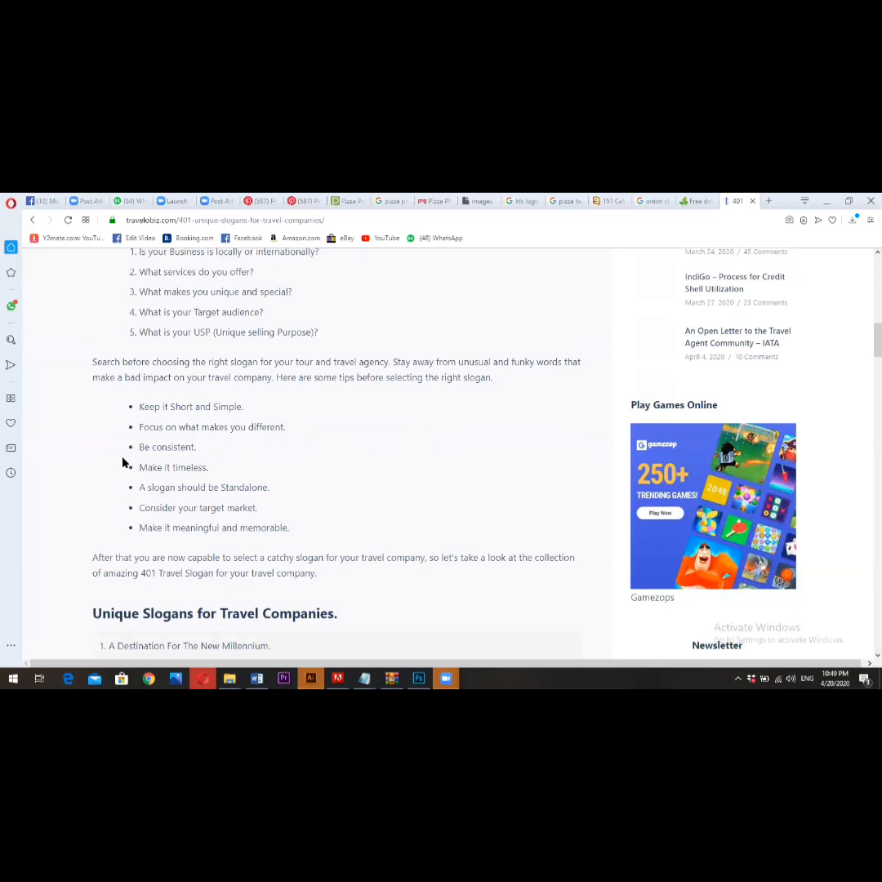
scroll(205, 447, "down", 4)
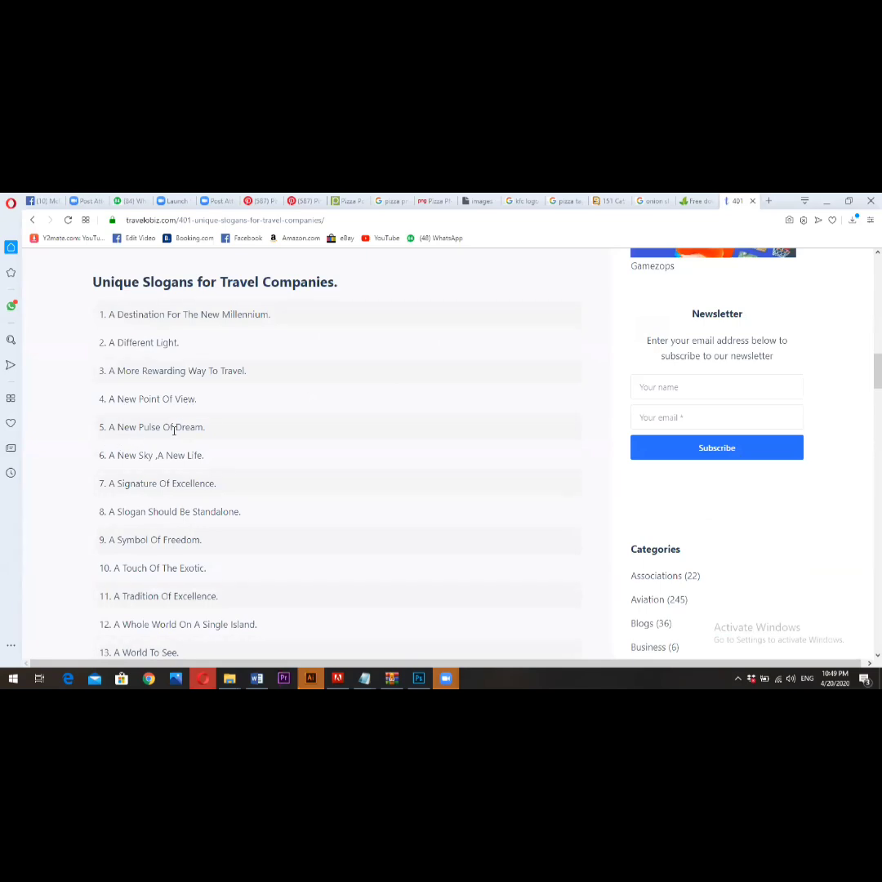
- Look back at the onion and pizza reference pages, return to the travel slogans article and dismiss its newsletter sign-up
left_click(690, 200)
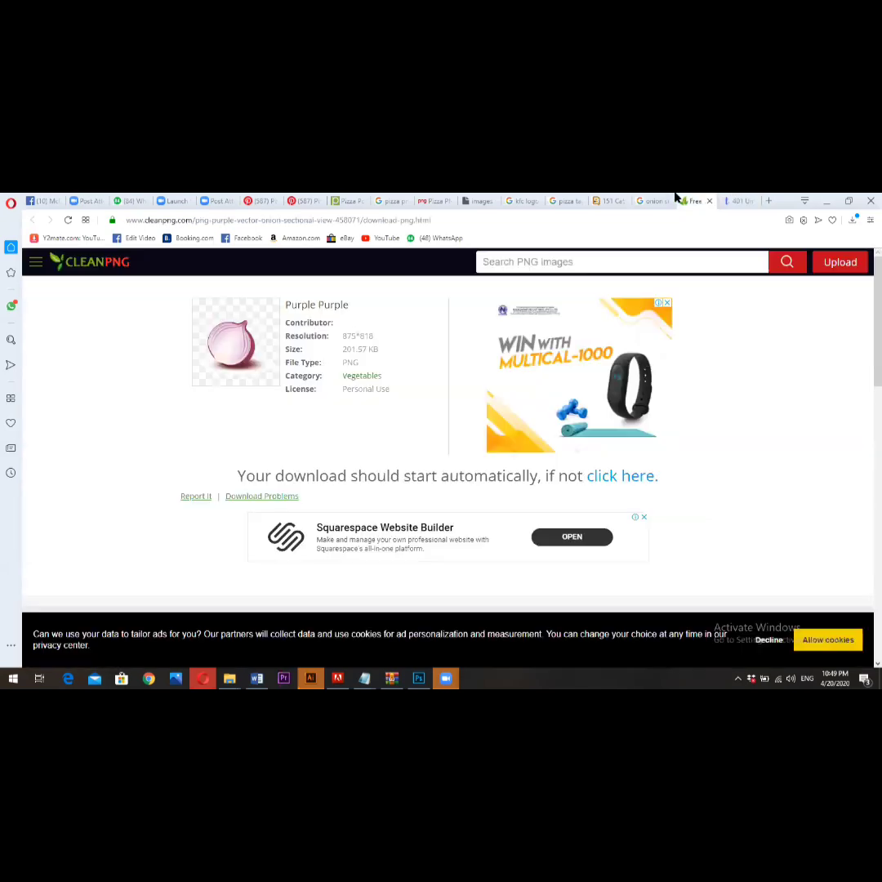
left_click(650, 200)
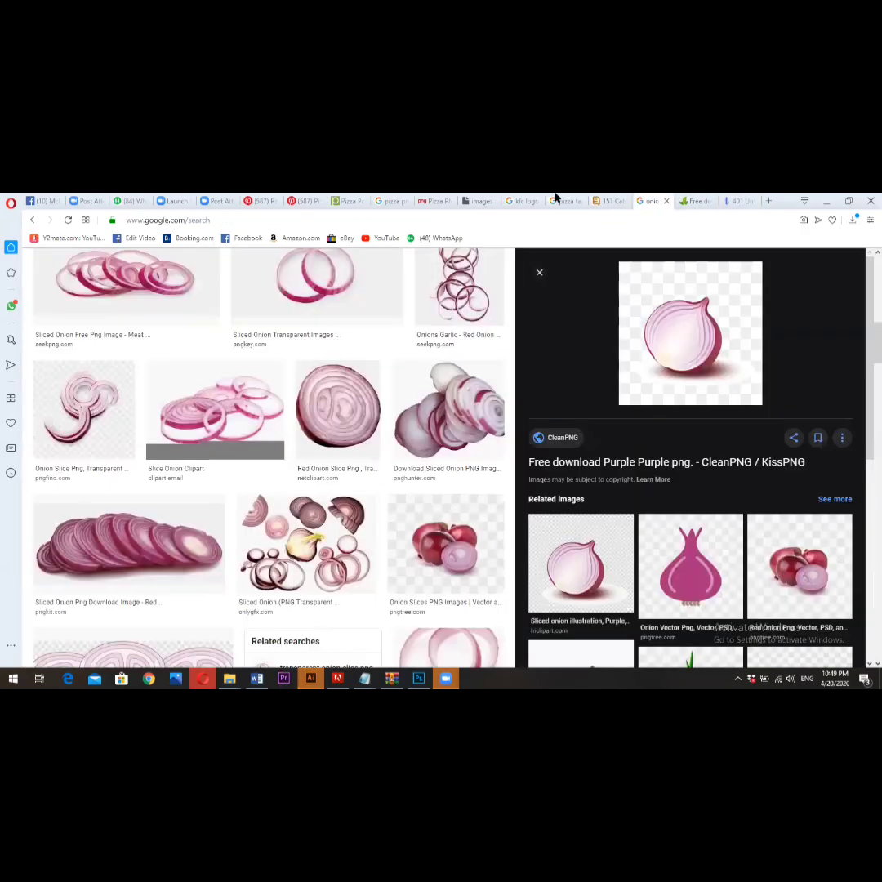
left_click(298, 200)
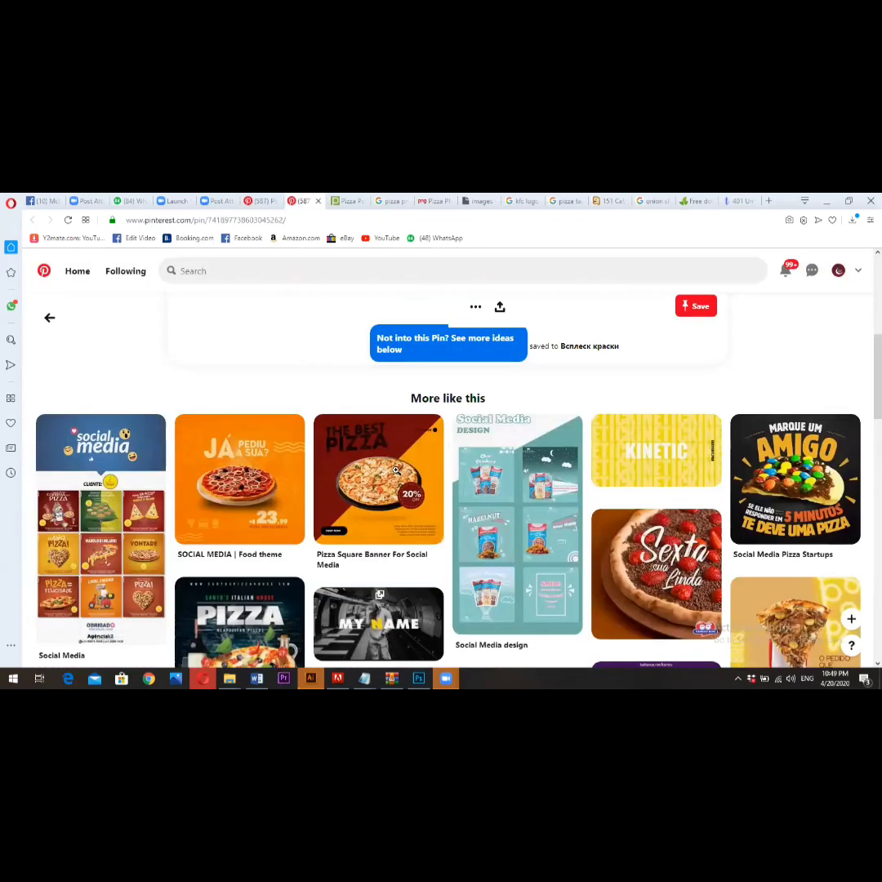
left_click(739, 200)
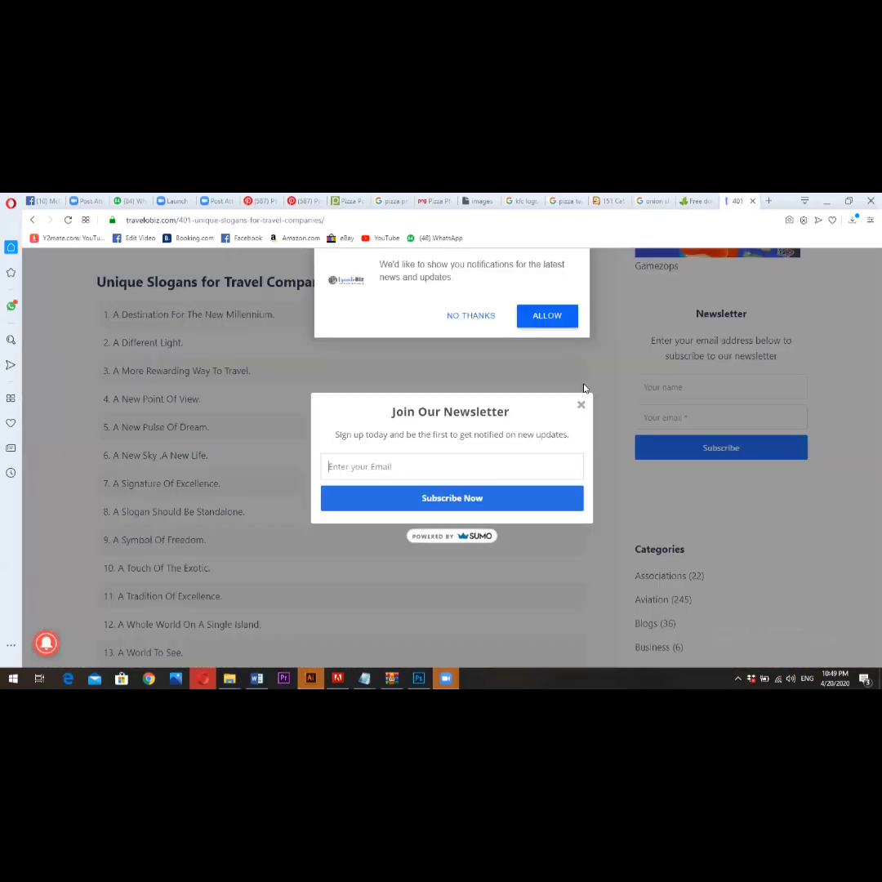
left_click(581, 405)
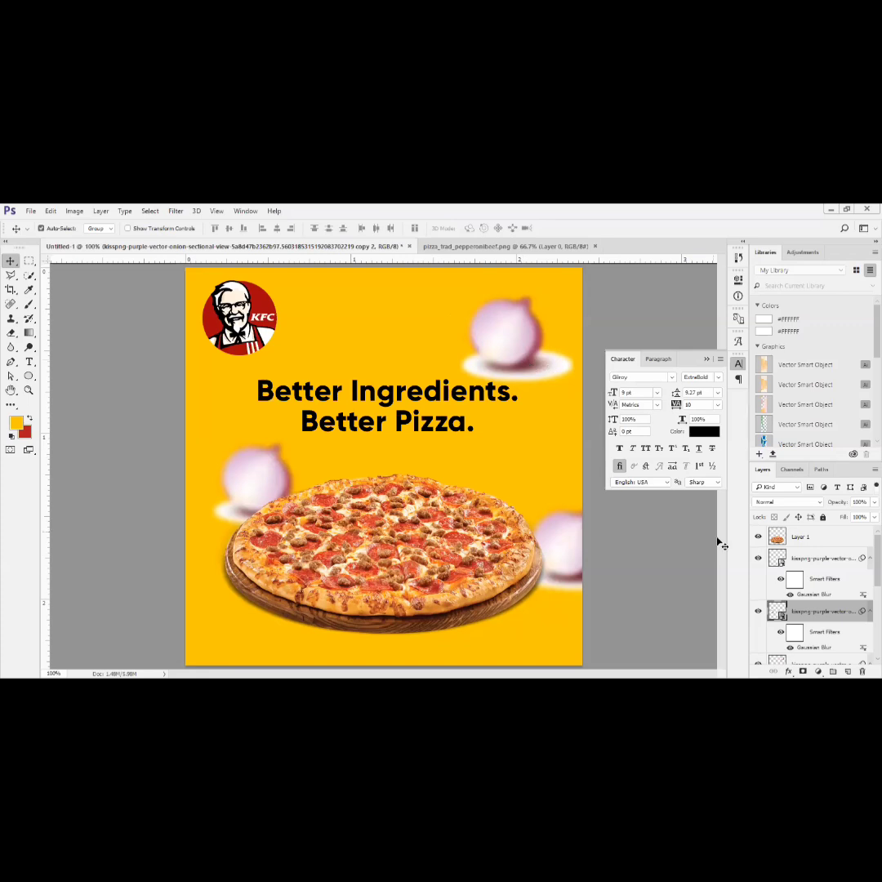
- In Photoshop, replace the blurred onions beside the pizza and above the slogan with a freshly placed onion scaled to about 8.45%, opposite the KFC logo
key("Delete")
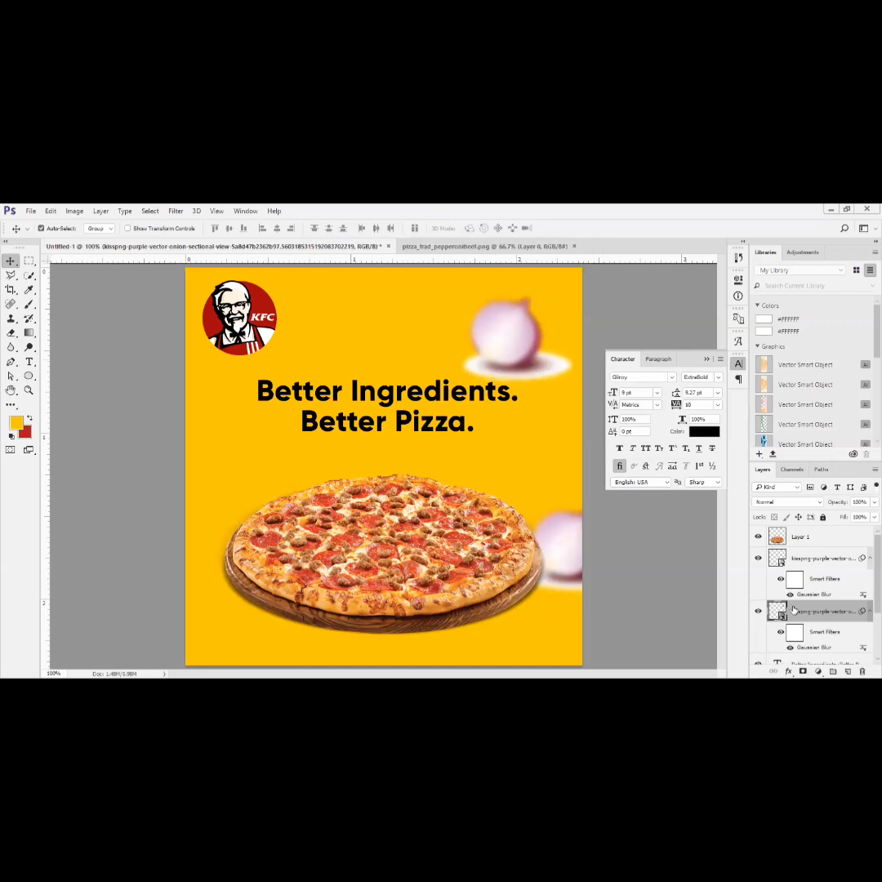
key("Delete")
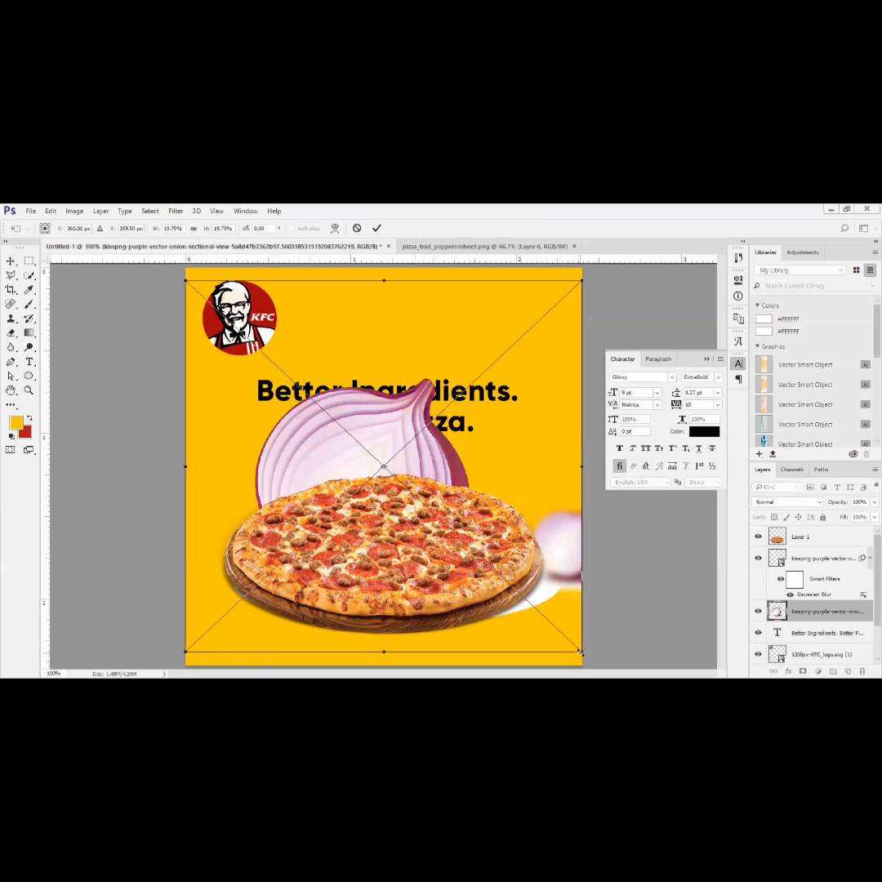
left_click_drag(571, 652, 467, 545)
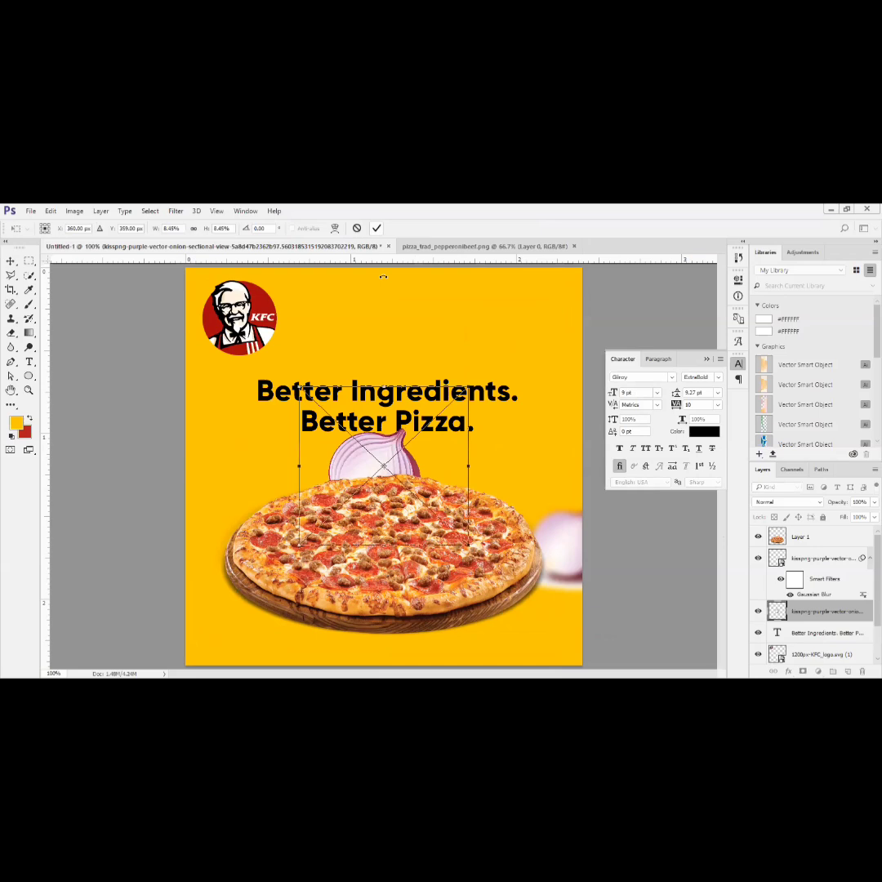
left_click(376, 228)
left_click_drag(382, 456, 545, 275)
- Apply a Gaussian Blur with a 5-pixel radius to the onion above the slogan and hide its layer
key("alt+t")
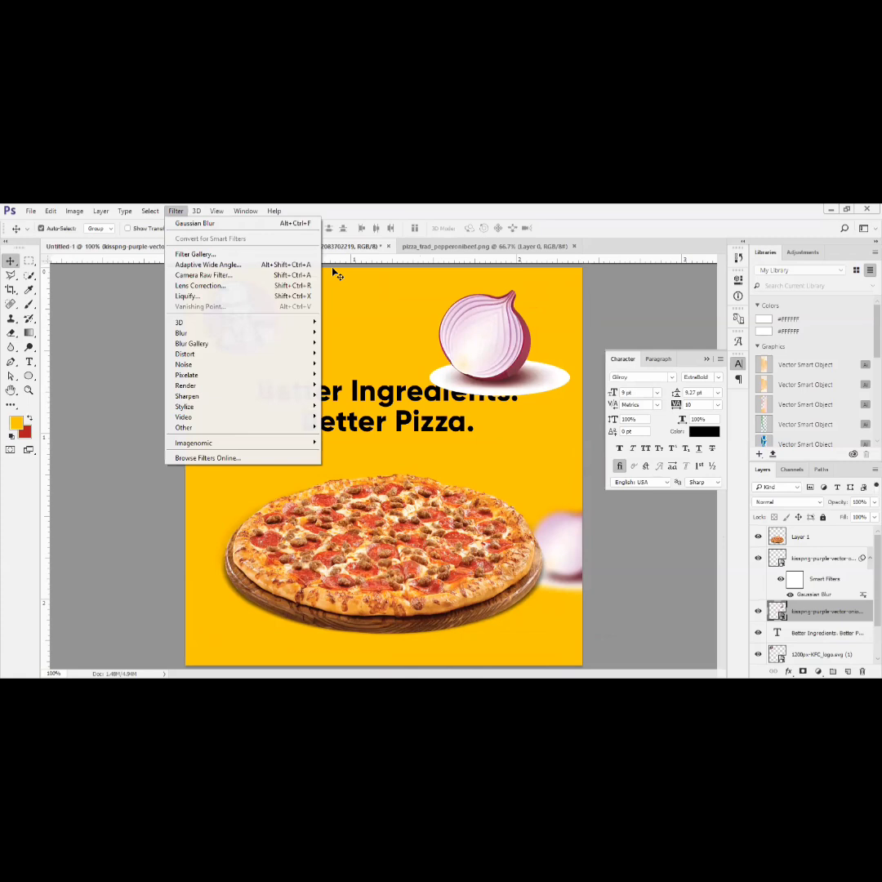
mouse_move(196, 334)
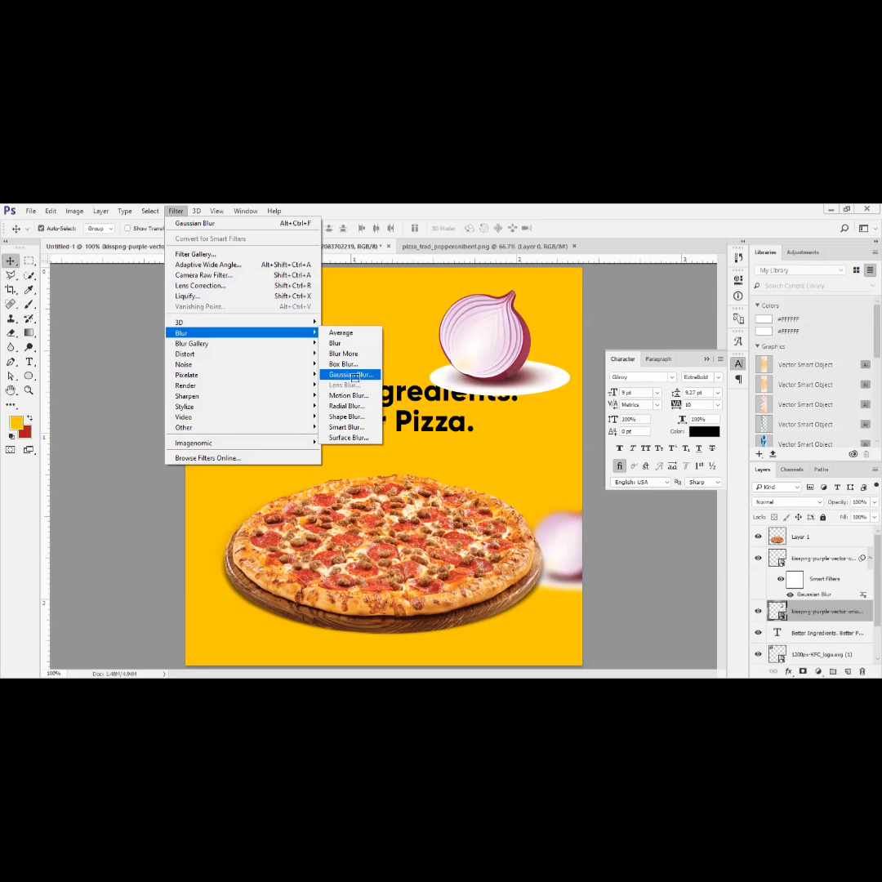
left_click(351, 375)
left_click_drag(688, 334, 735, 251)
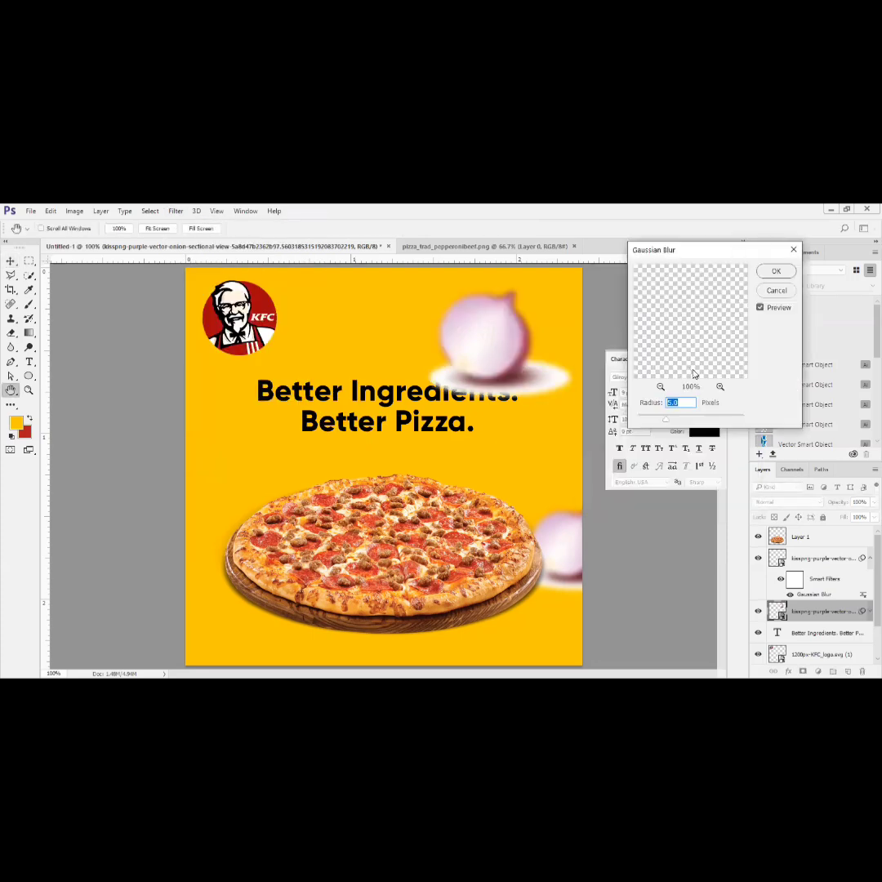
type("7")
left_click_drag(697, 251, 715, 213)
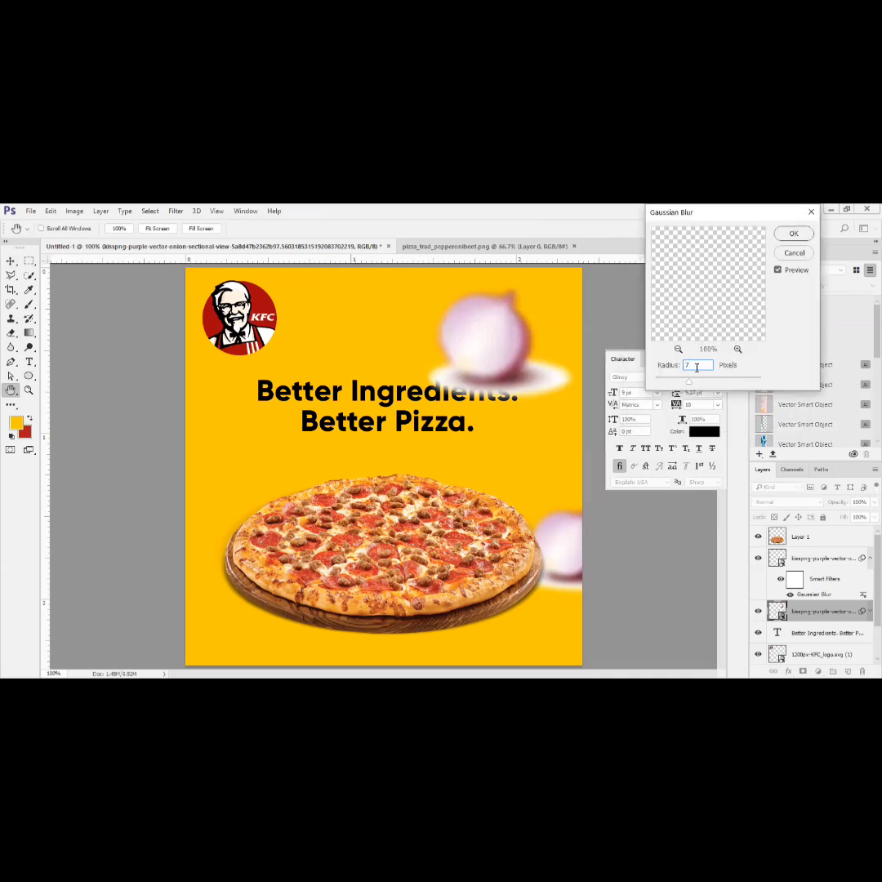
mouse_move(688, 380)
left_mouse_down()
mouse_move(719, 388)
mouse_move(675, 390)
left_mouse_up()
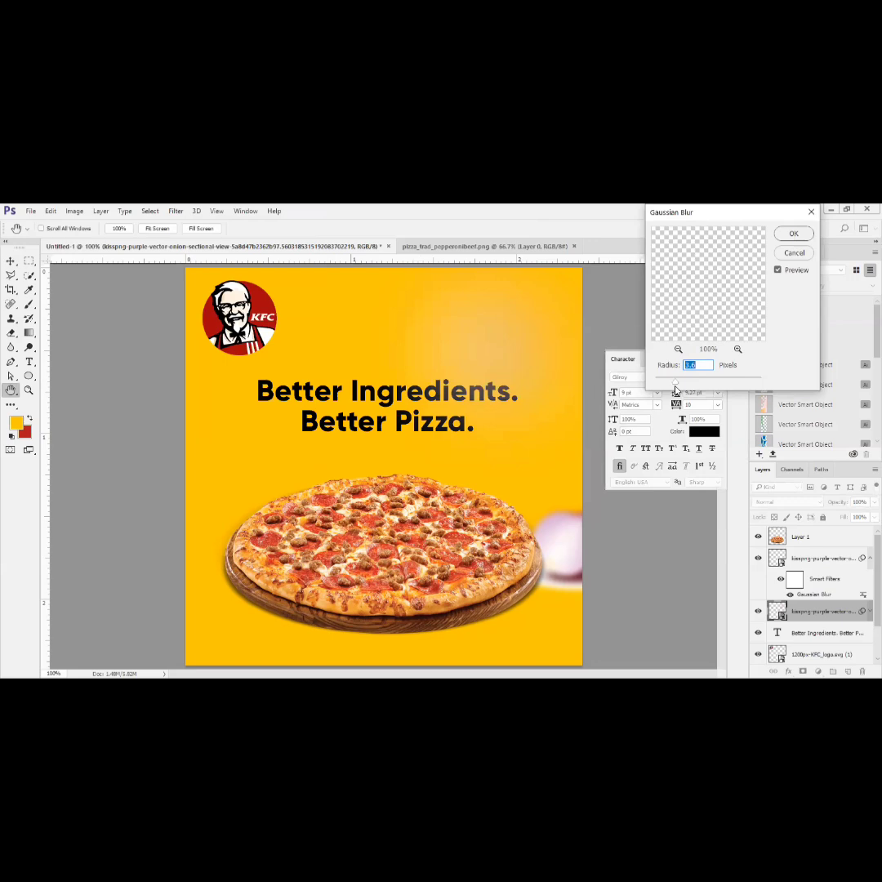
mouse_move(674, 384)
left_mouse_down()
mouse_move(664, 383)
mouse_move(674, 382)
left_mouse_up()
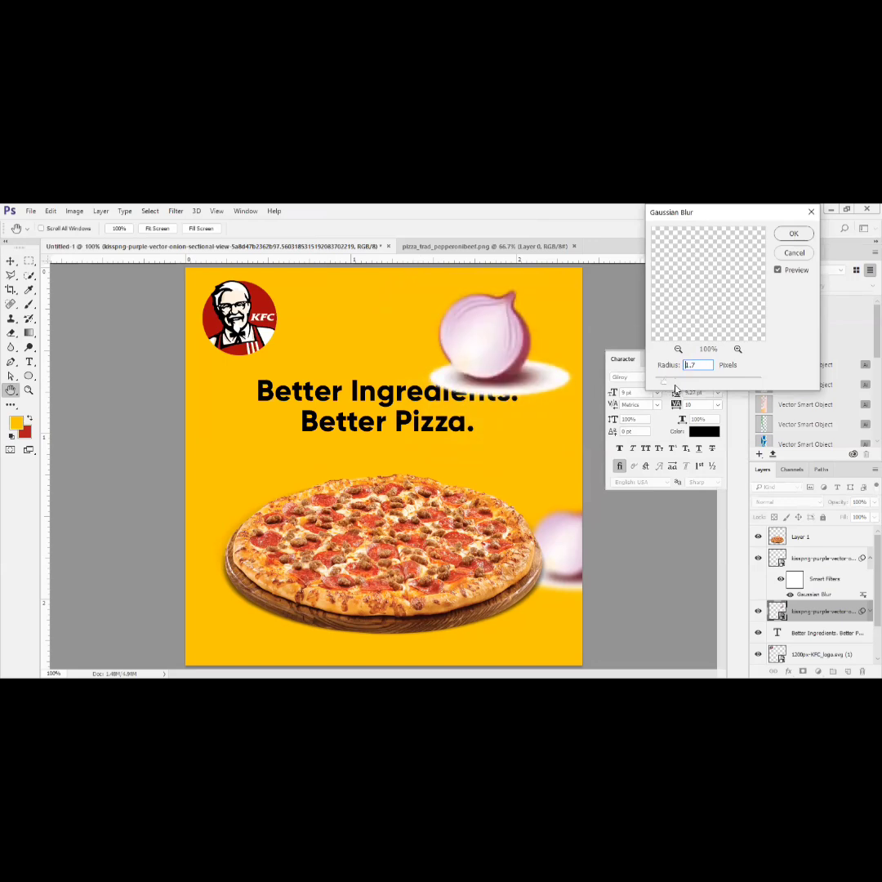
double_click(692, 365)
type("5")
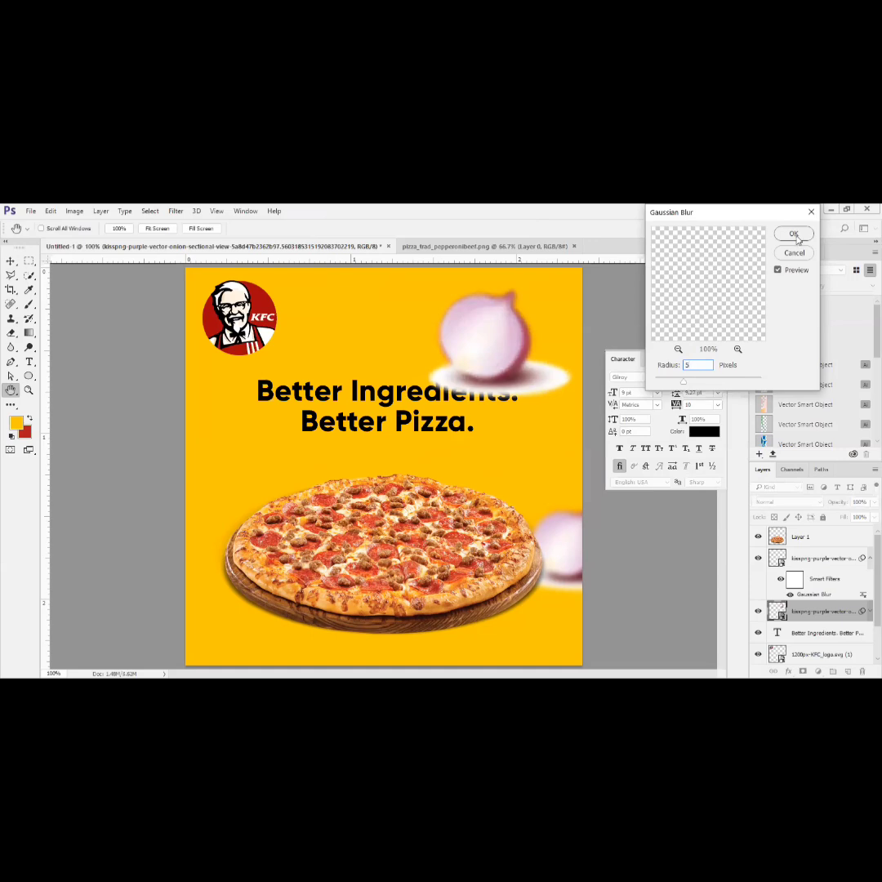
left_click(794, 234)
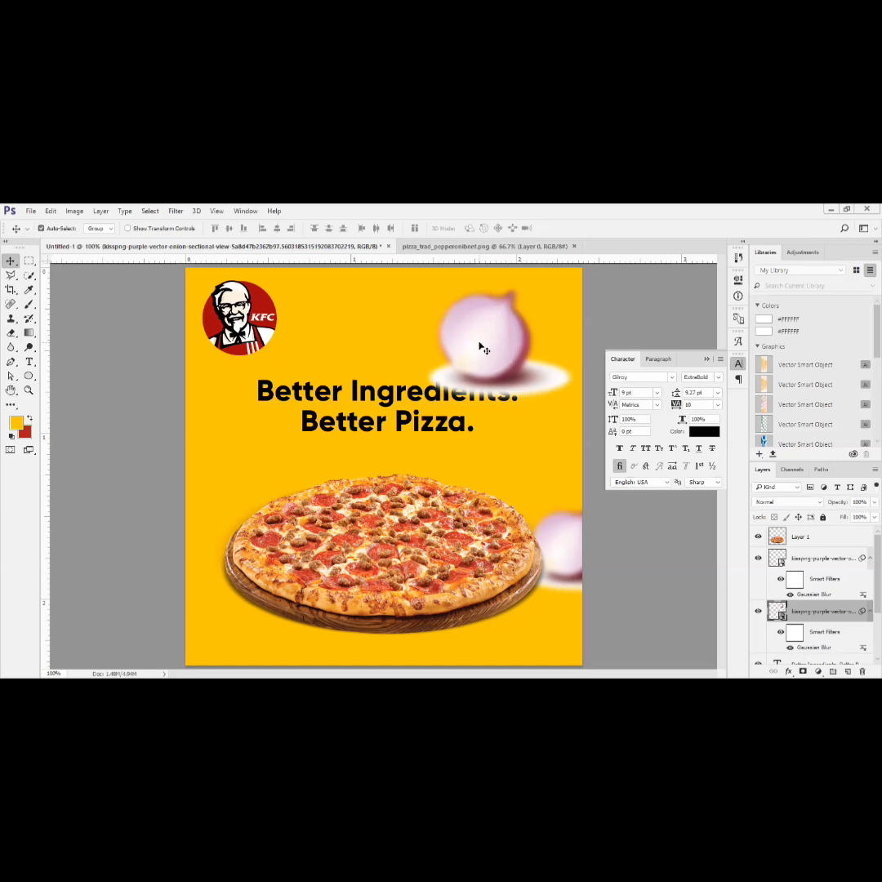
left_click(758, 611)
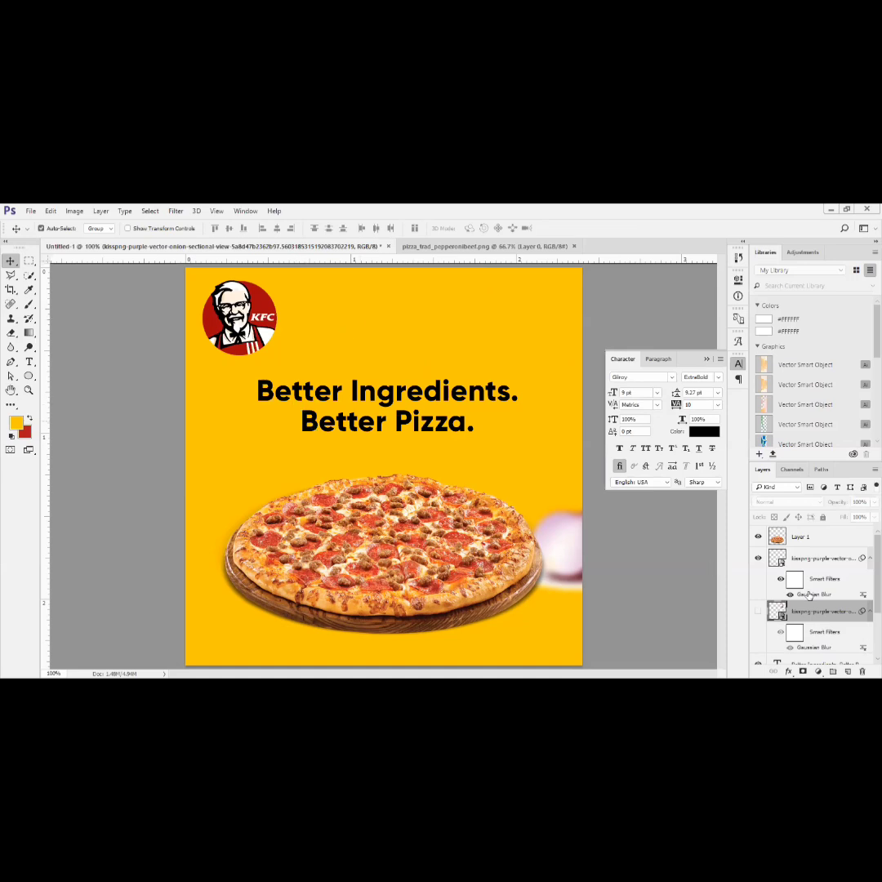
left_click(832, 543)
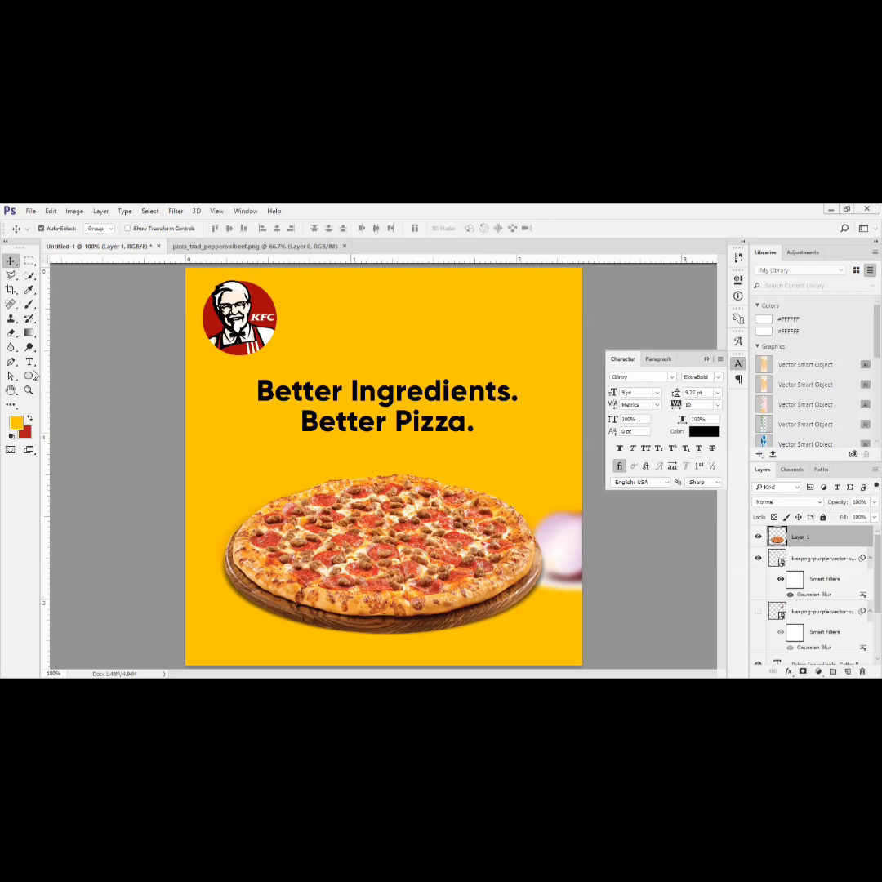
left_click(435, 373)
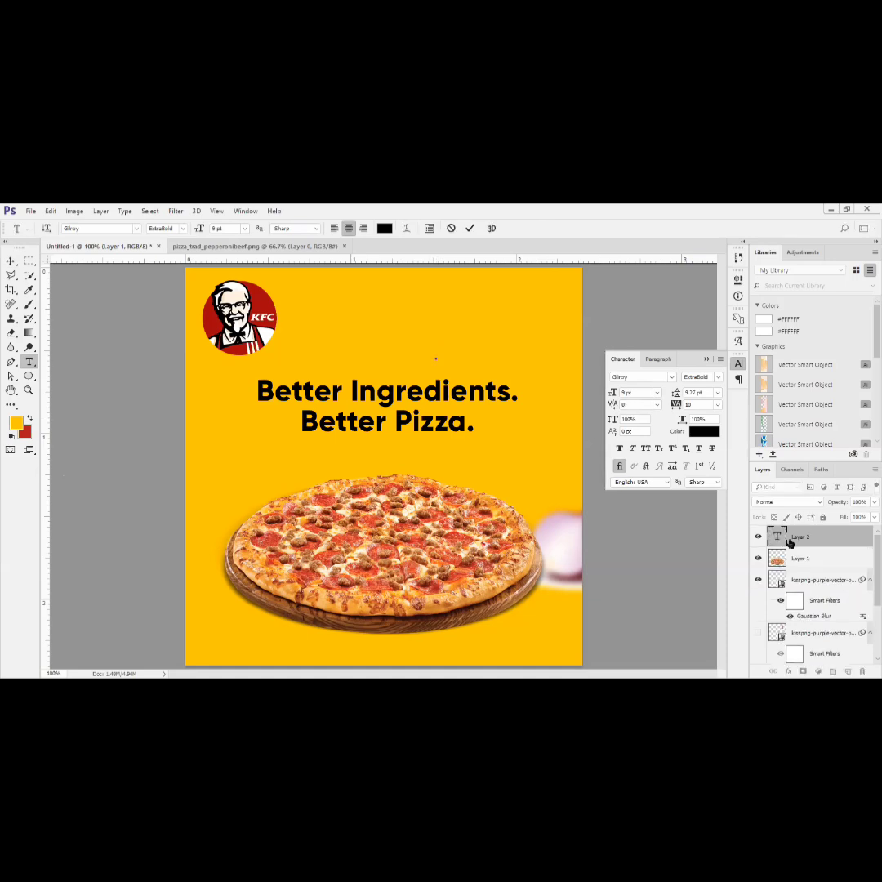
left_click(470, 228)
left_click(29, 376)
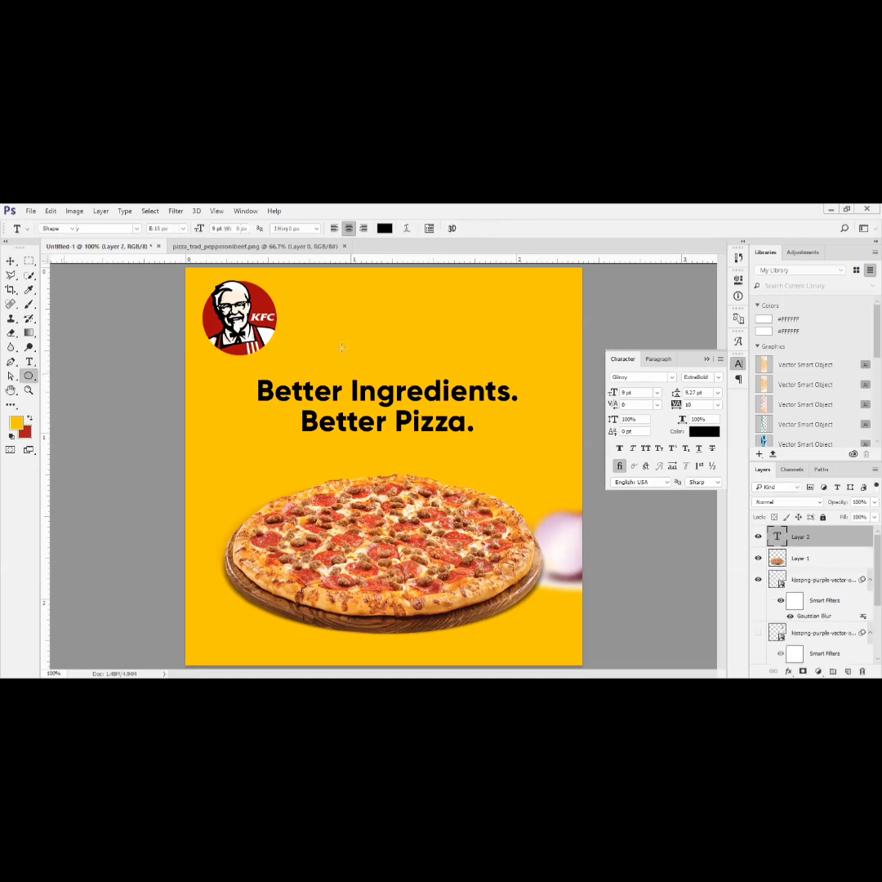
left_click_drag(346, 333, 459, 381)
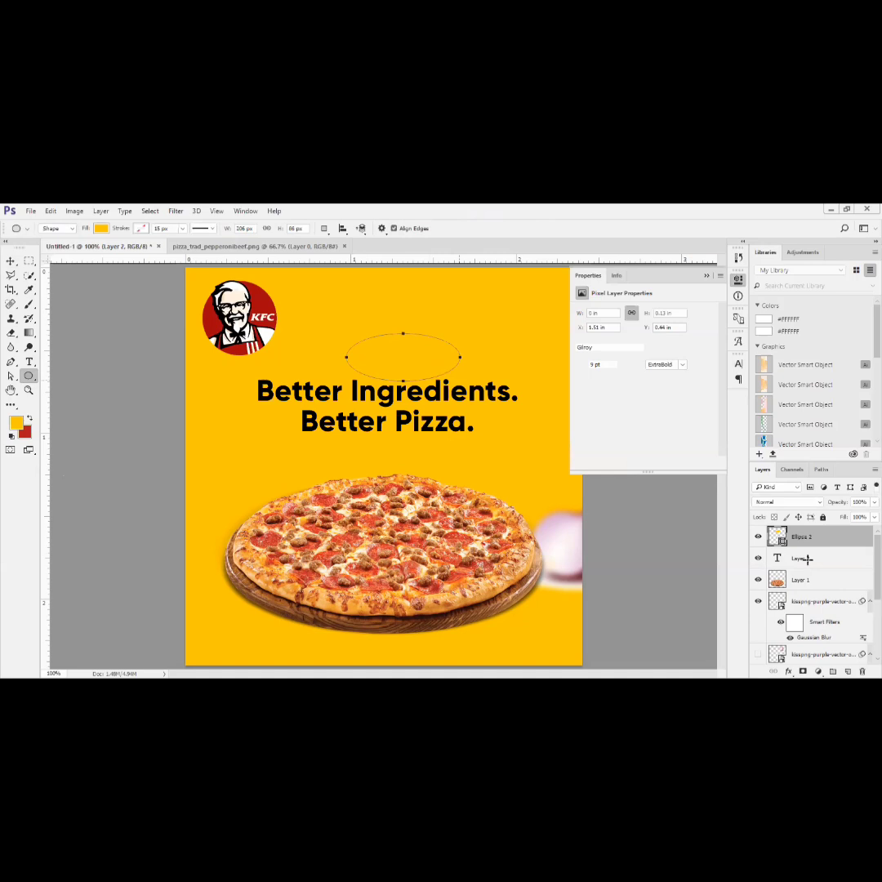
key("Delete")
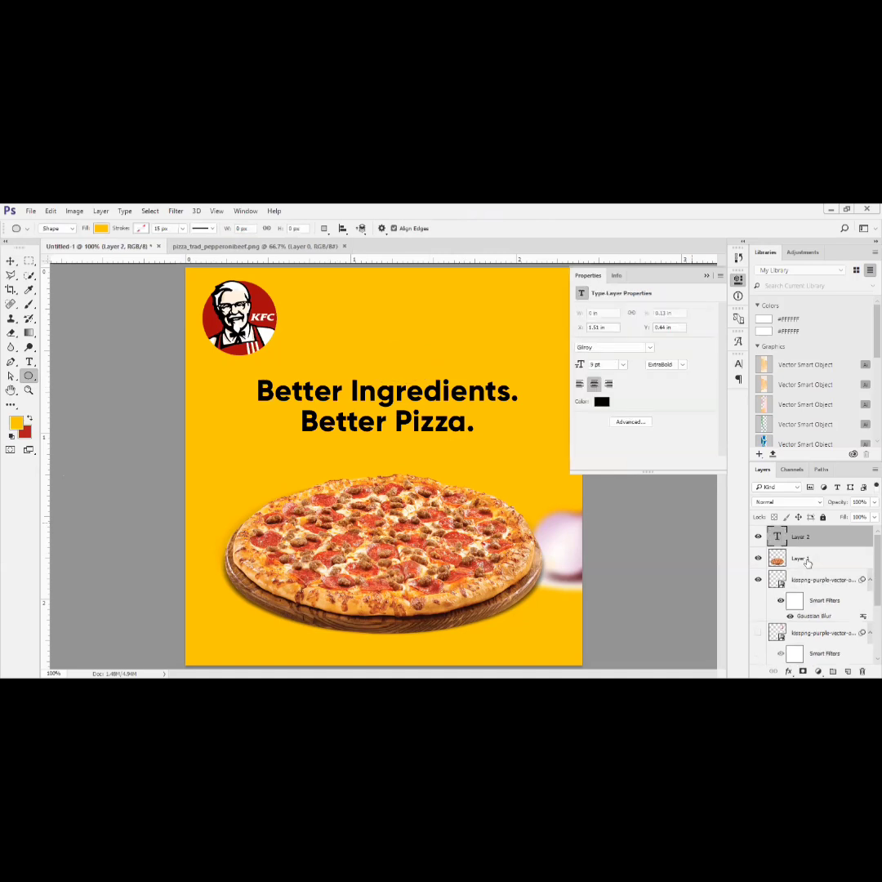
- Add a new layer above all others and fill it with black (#000000)
left_click(848, 672)
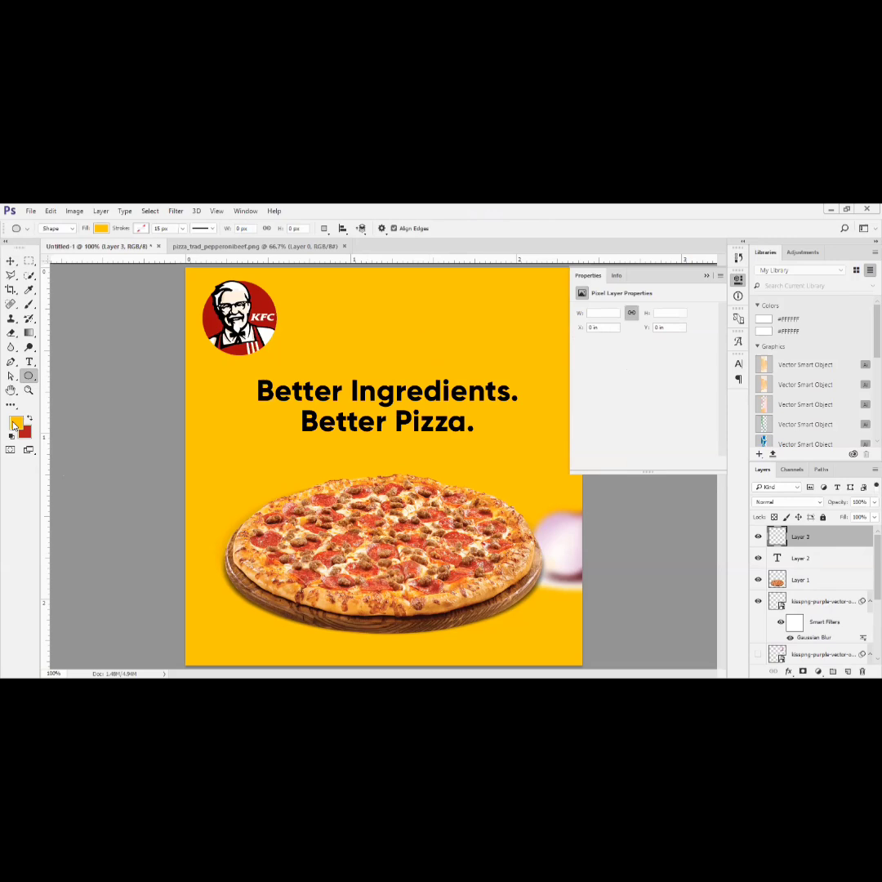
left_click(14, 425)
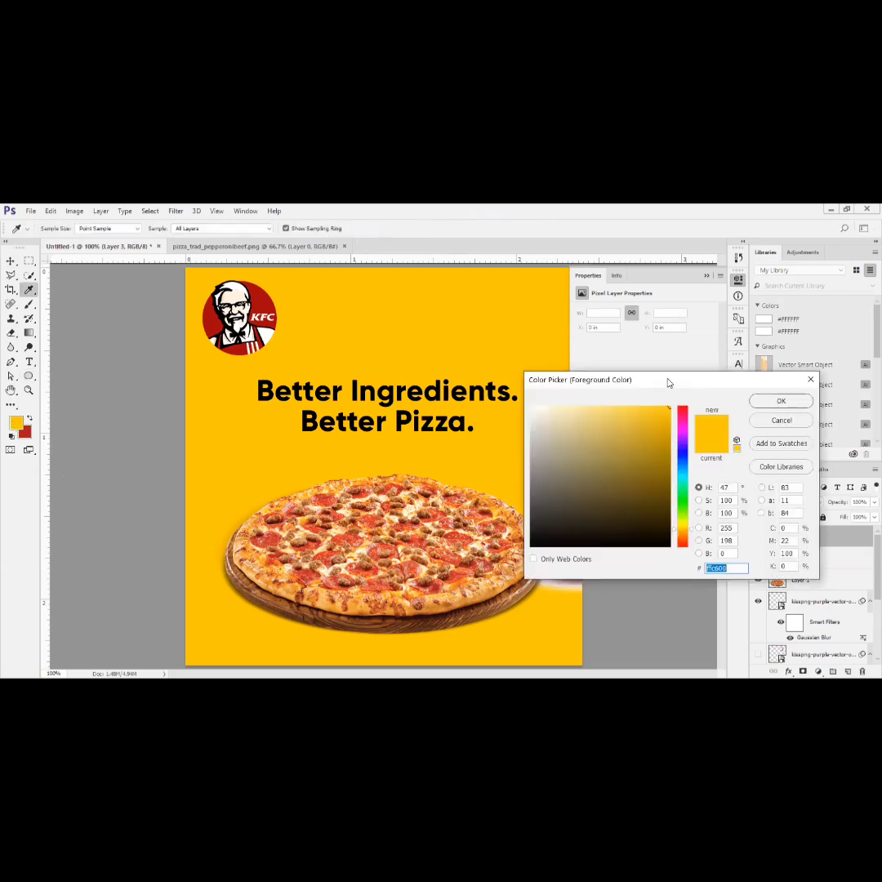
left_click_drag(668, 383, 578, 228)
left_click(573, 388)
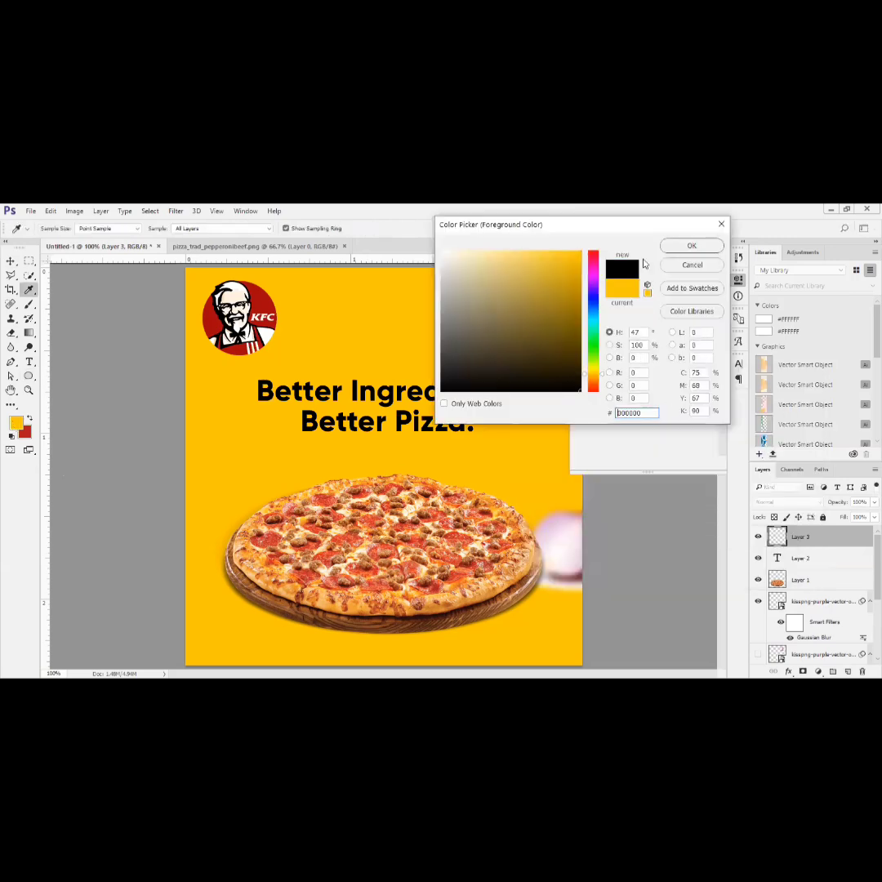
left_click(688, 246)
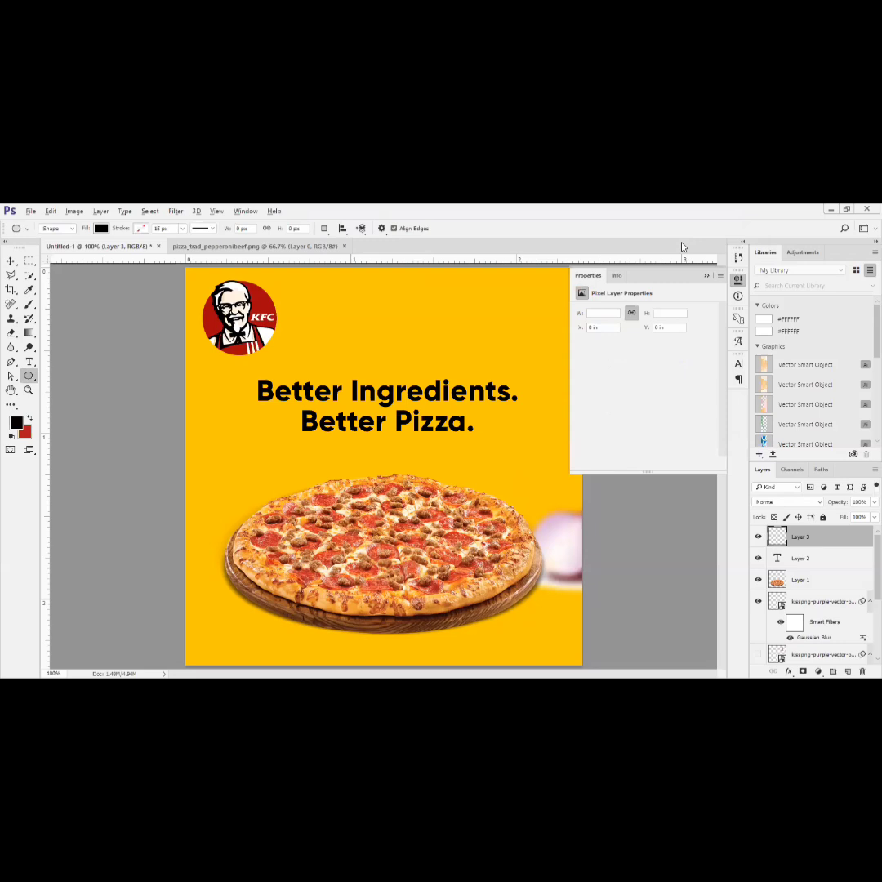
key("alt+BackSpace")
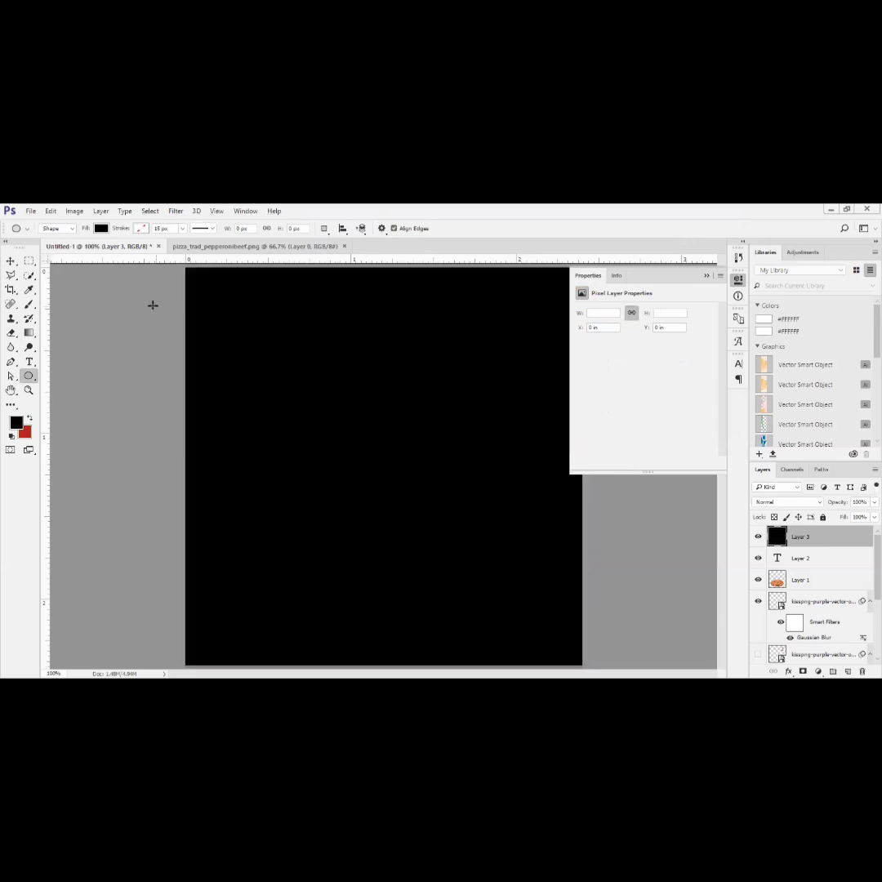
- Erase the centre of the black layer with a soft 700 px eraser at 0% hardness, leaving a dark vignette around the edges
left_click(29, 306)
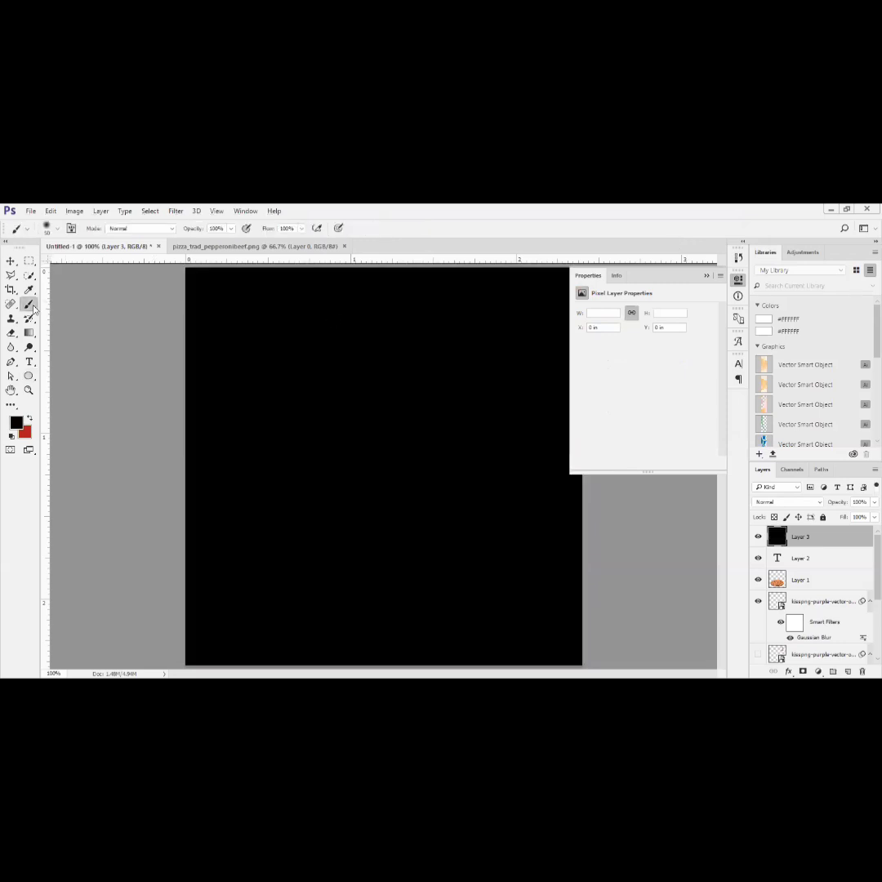
left_click(10, 334)
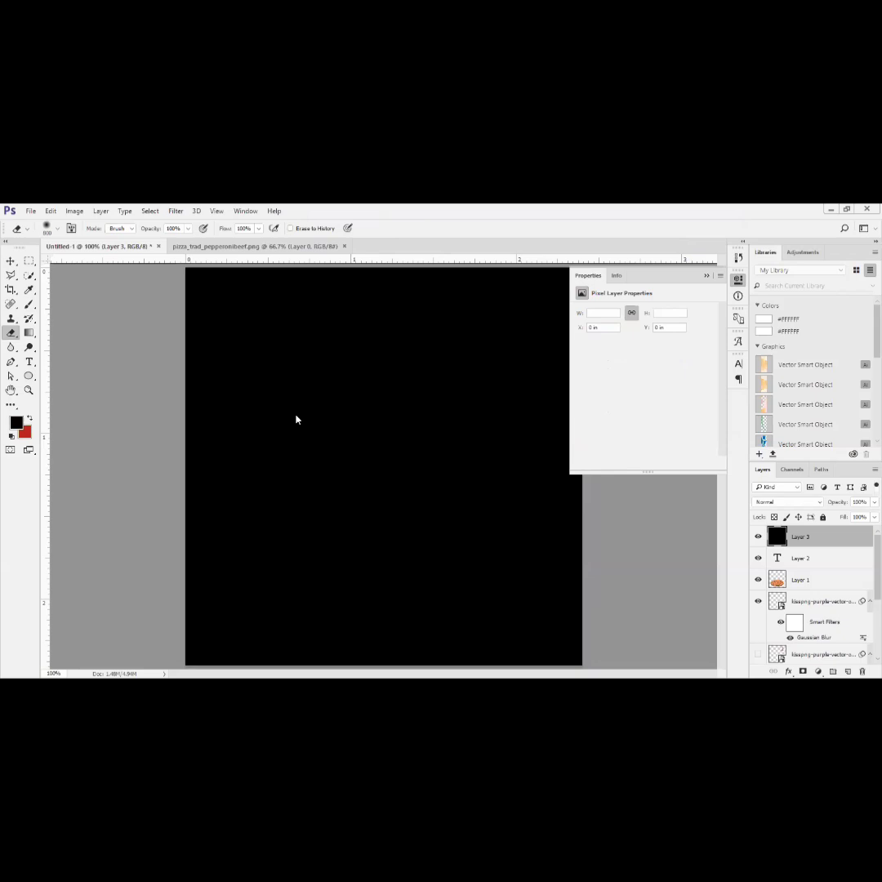
left_click(56, 228)
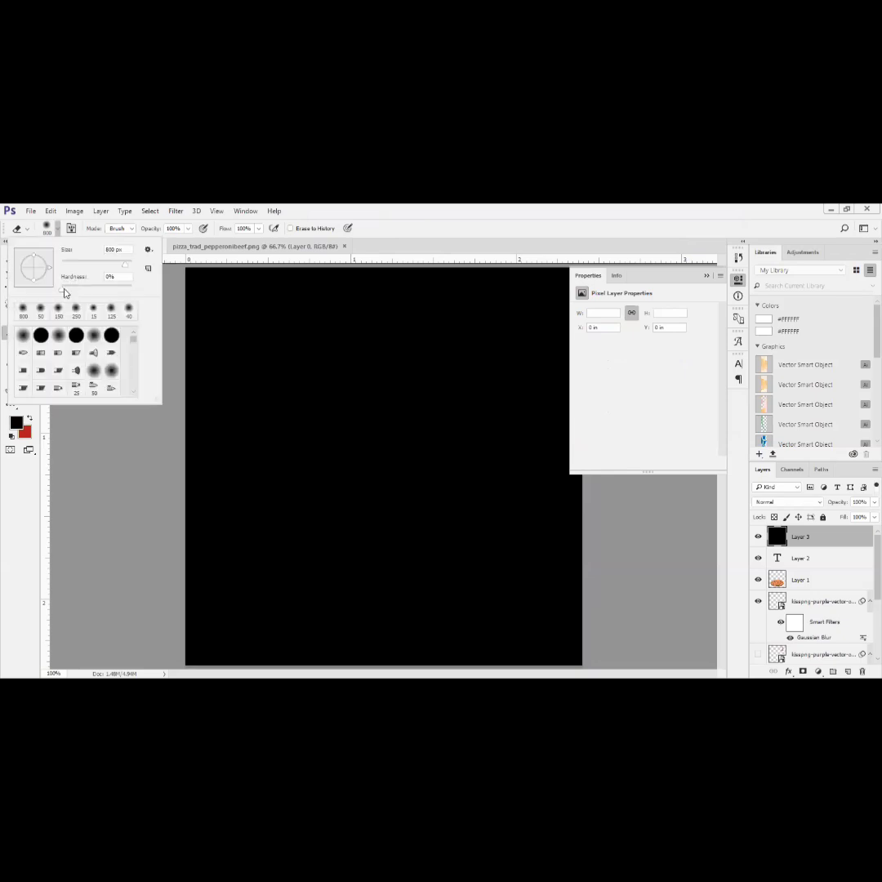
mouse_move(99, 264)
left_mouse_down()
mouse_move(128, 275)
mouse_move(110, 263)
left_mouse_up()
left_click(373, 458)
key("bracketright")
key("bracketright")
key("bracketright")
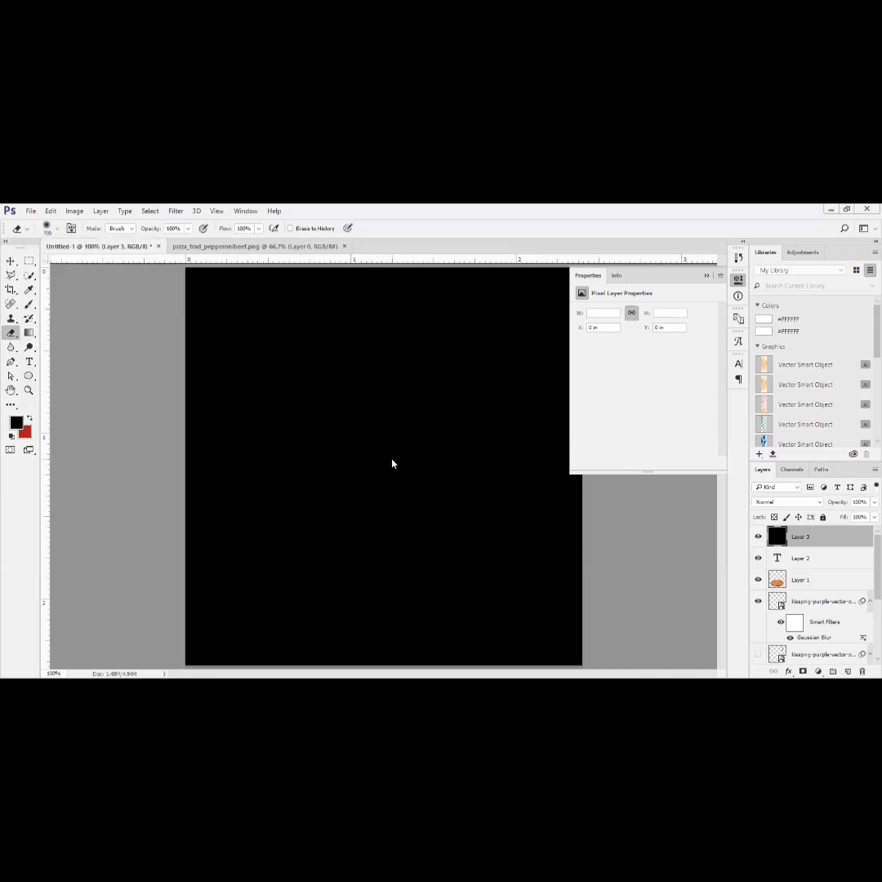
left_click(391, 459)
left_click(390, 459)
left_click(390, 459)
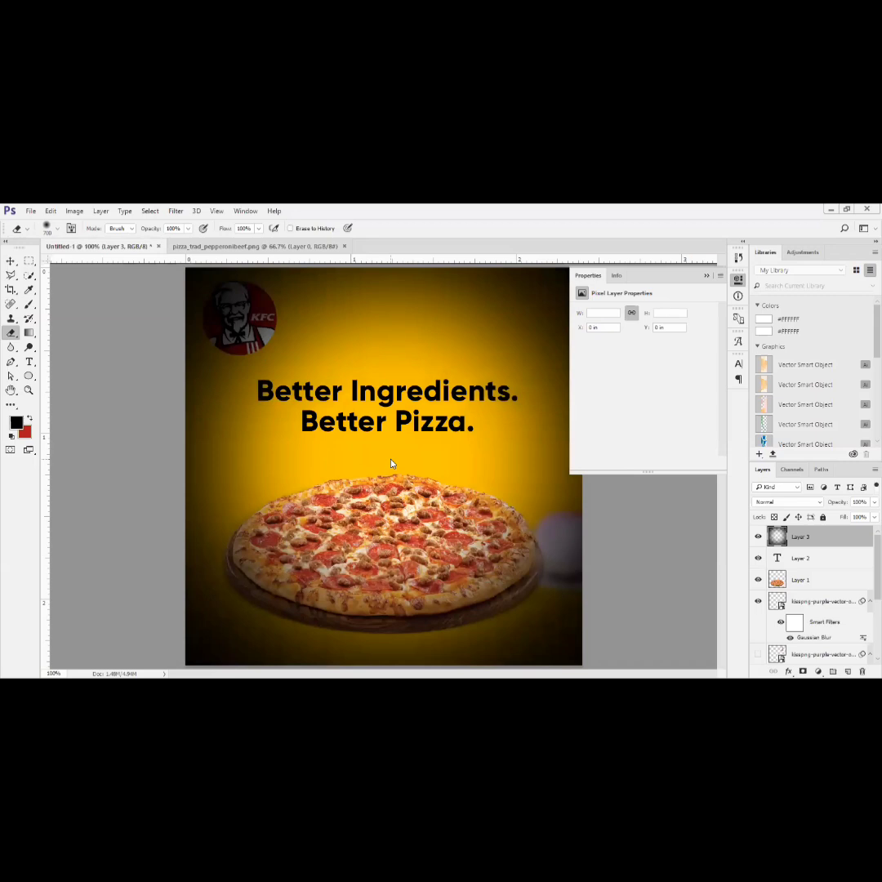
left_click(390, 460)
left_click(390, 461)
left_click(390, 462)
left_click(391, 461)
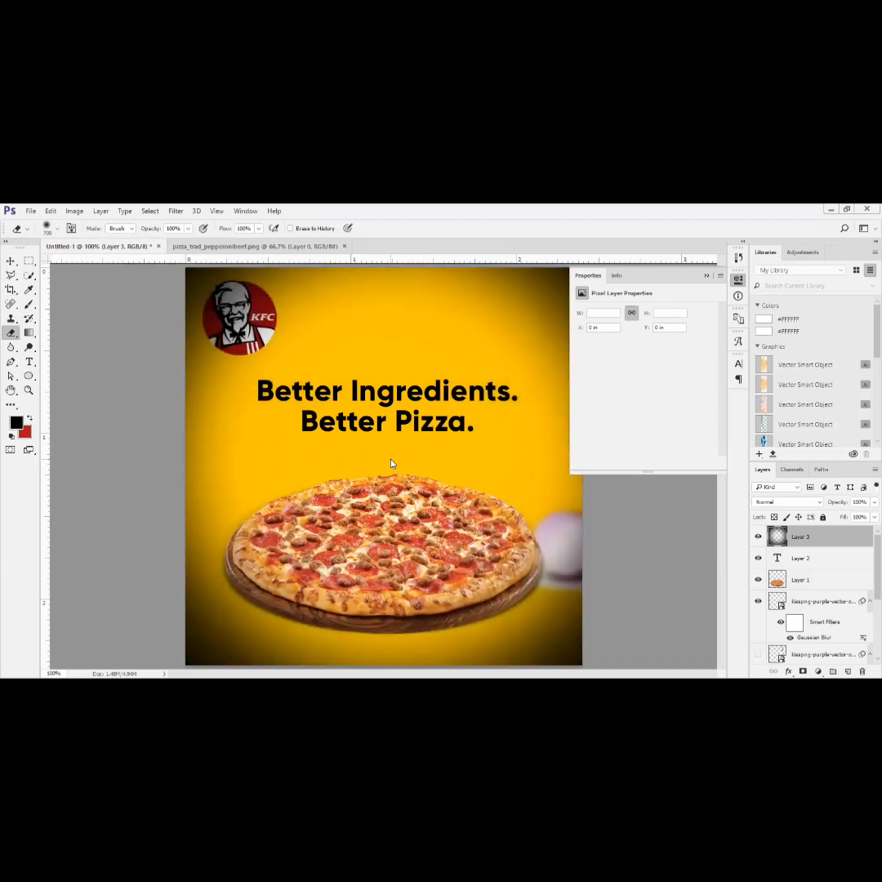
left_click(390, 461)
left_click(390, 463)
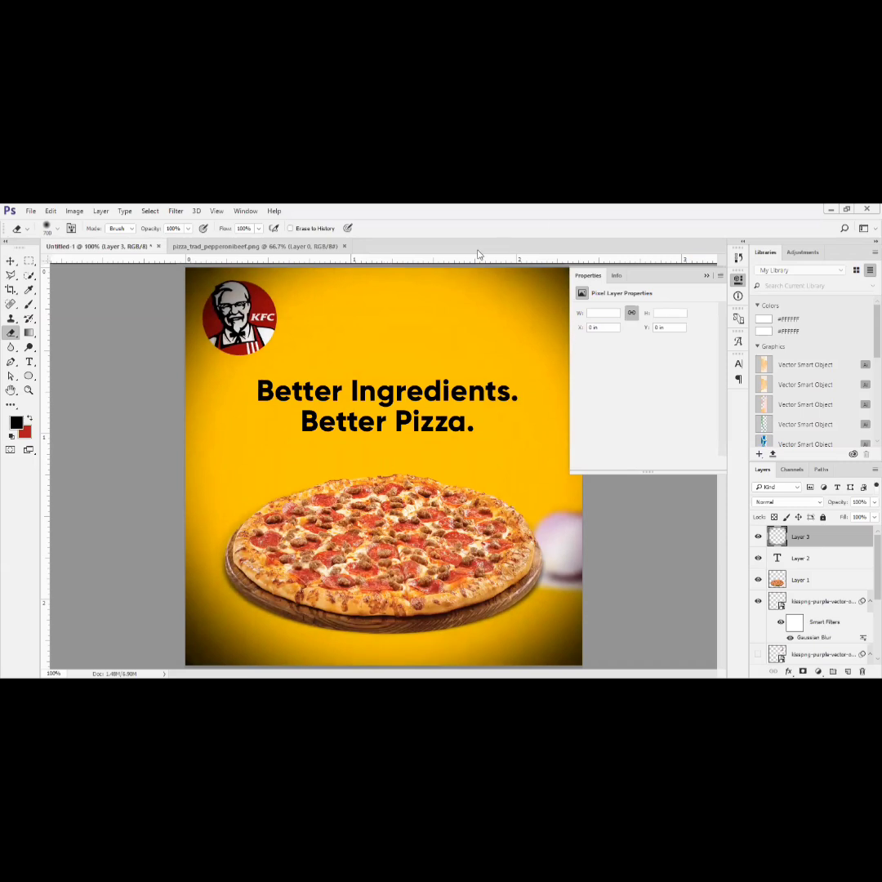
- Move the vignette layer below the KFC logo layer and directly above the Ellipse 1 shadow layer
left_click_drag(798, 580, 816, 649)
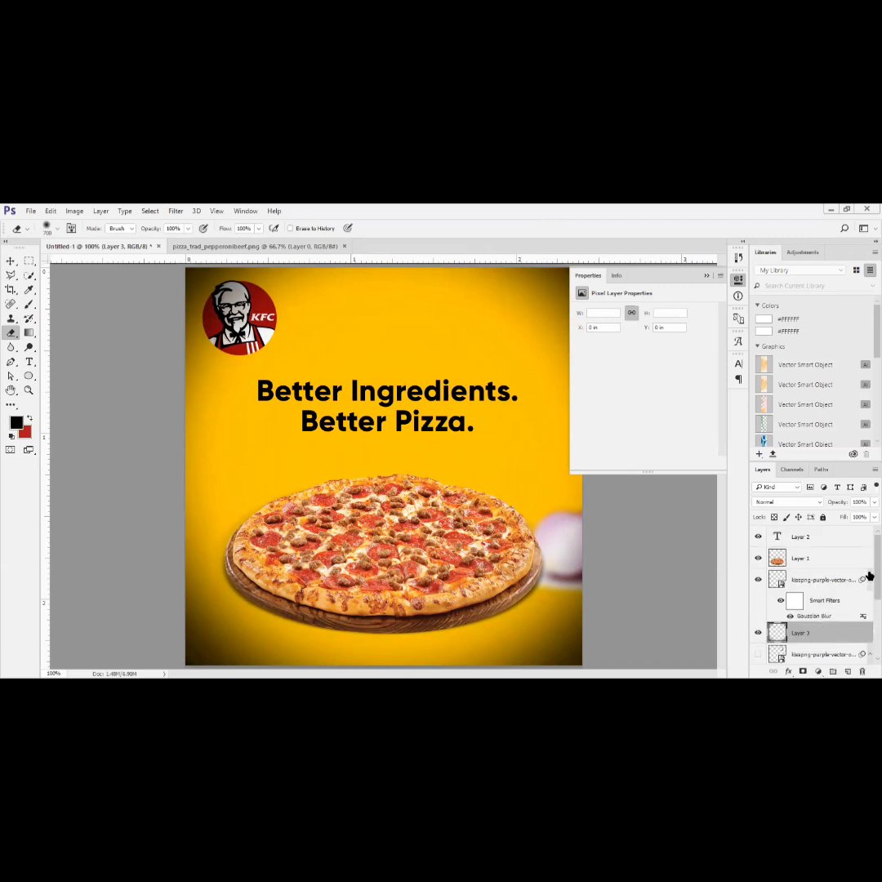
scroll(864, 592, "down", 3)
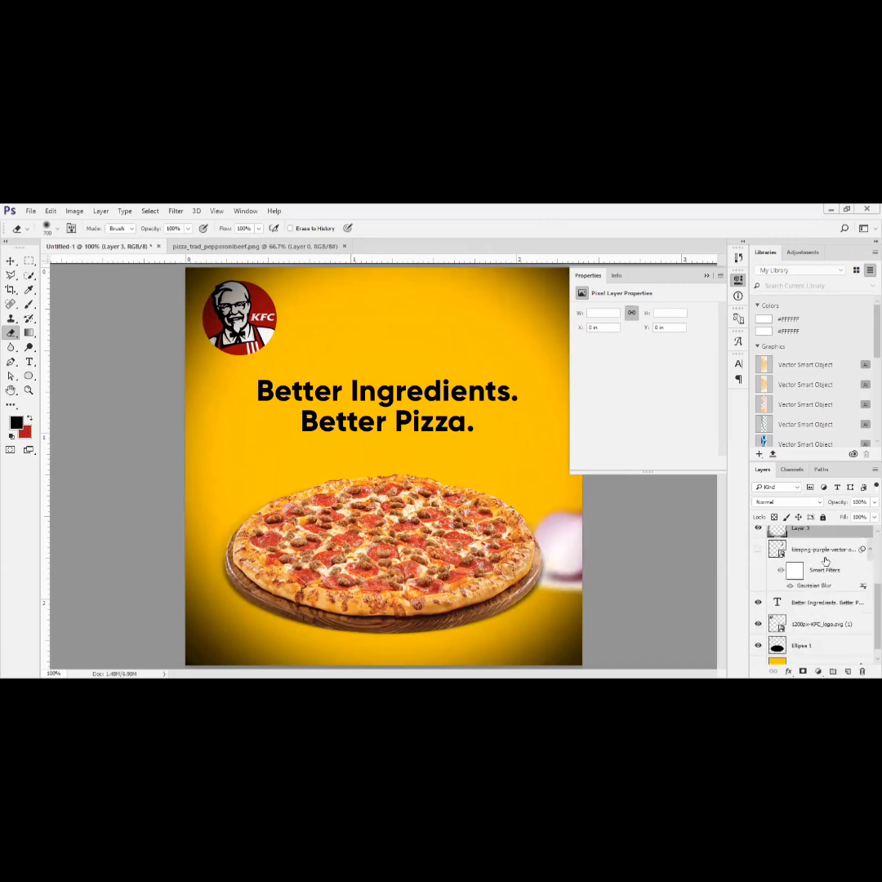
left_click_drag(819, 533, 825, 635)
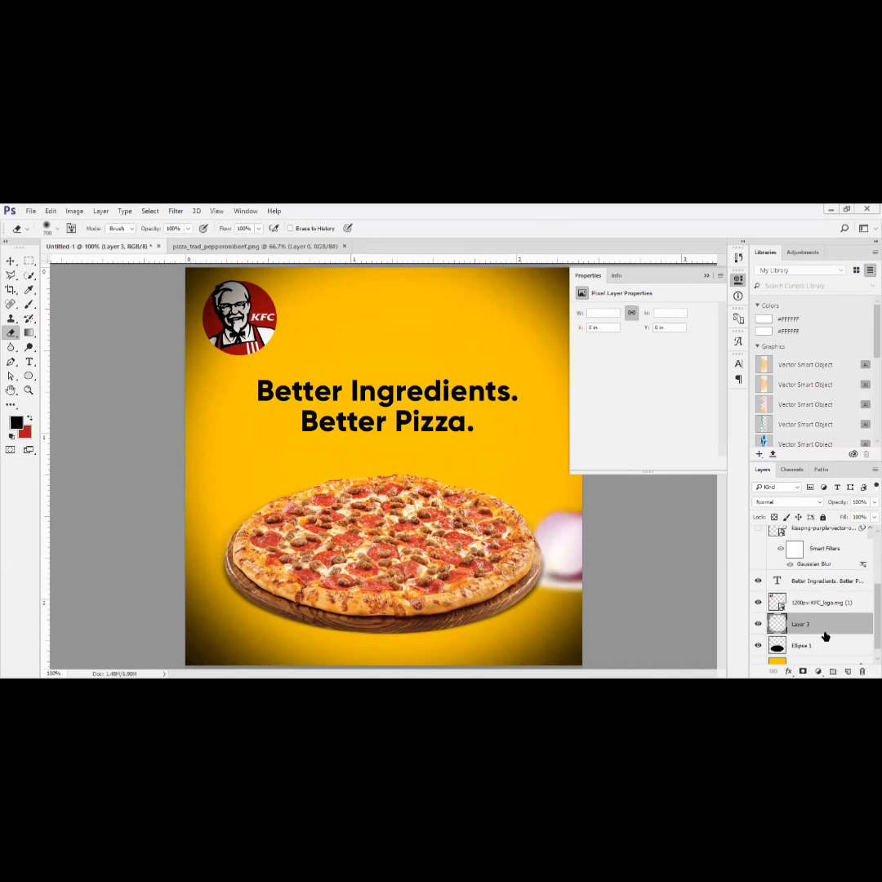
scroll(823, 627, "down", 1)
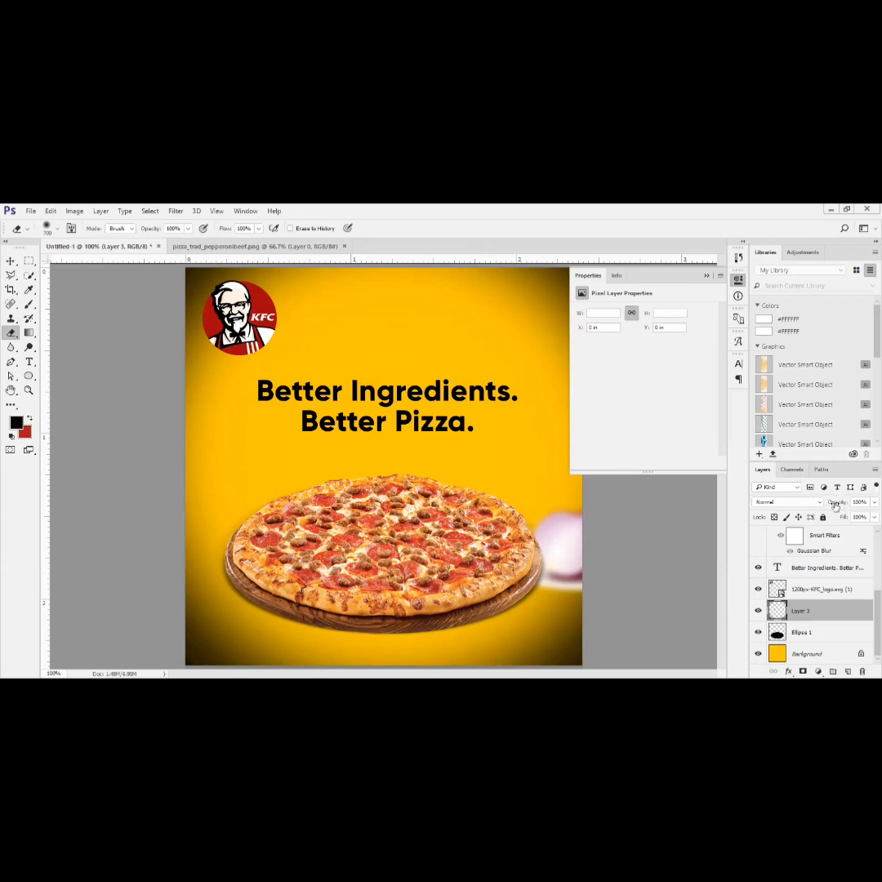
- Set the vignette layer's opacity to 49%
left_click_drag(839, 506, 806, 512)
type("14")
key("Return")
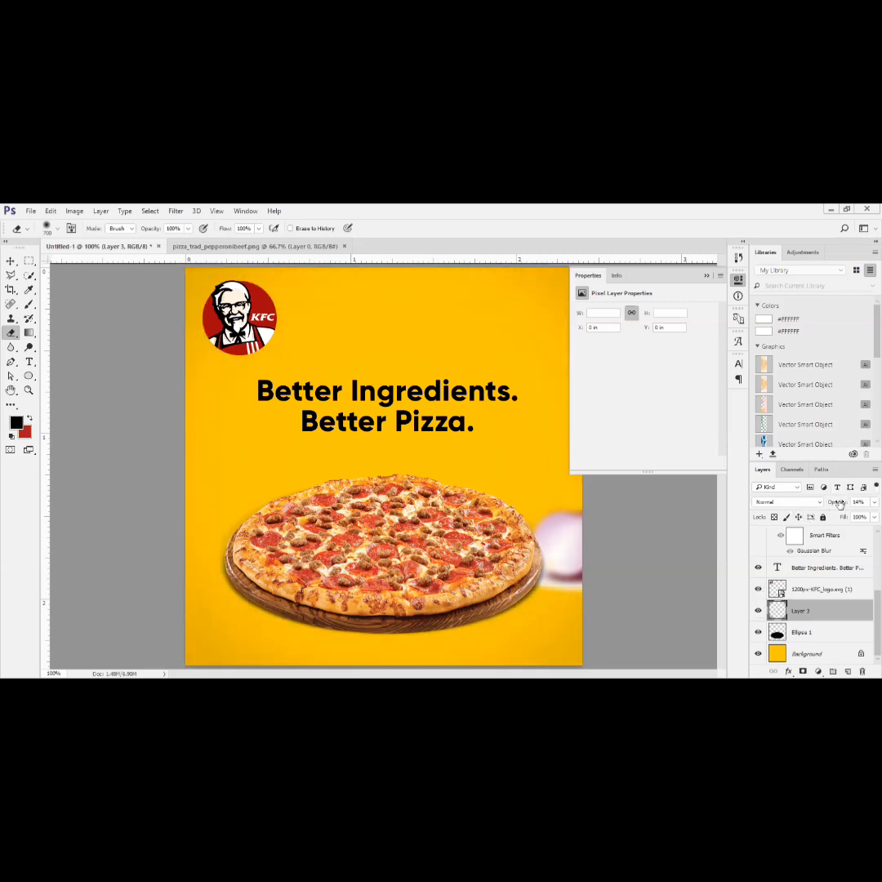
type("49")
key("Return")
- Compare the design with the vignette layer hidden and shown, leaving it visible, and select the topmost text layer
left_click(758, 612)
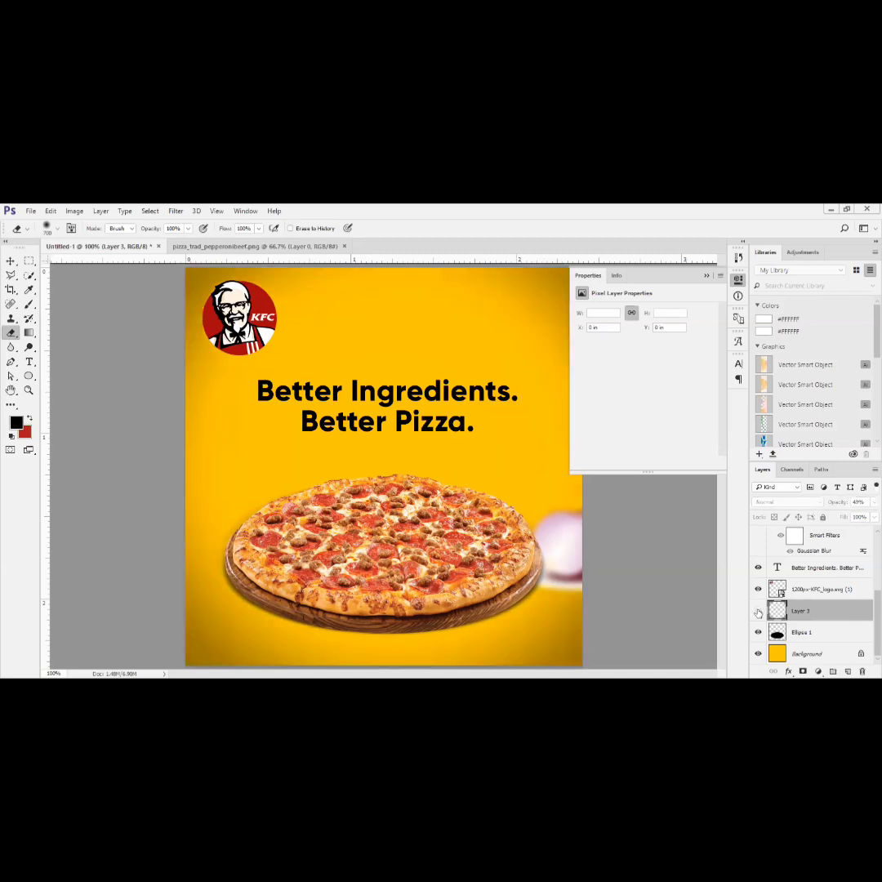
left_click(757, 611)
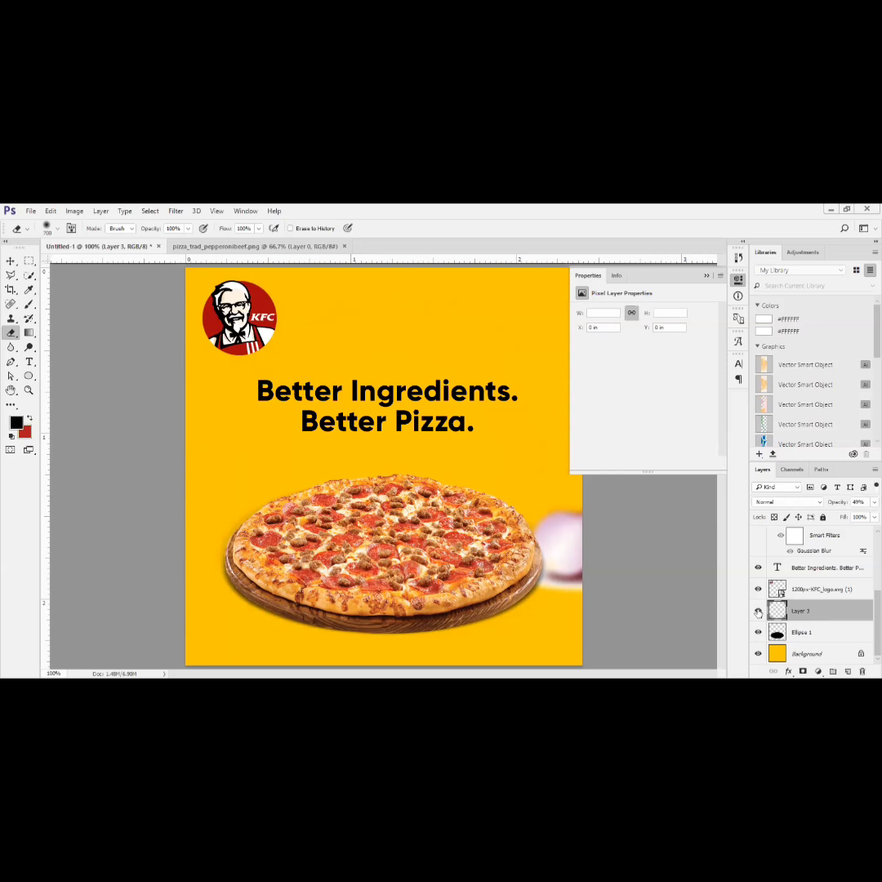
left_click(758, 612)
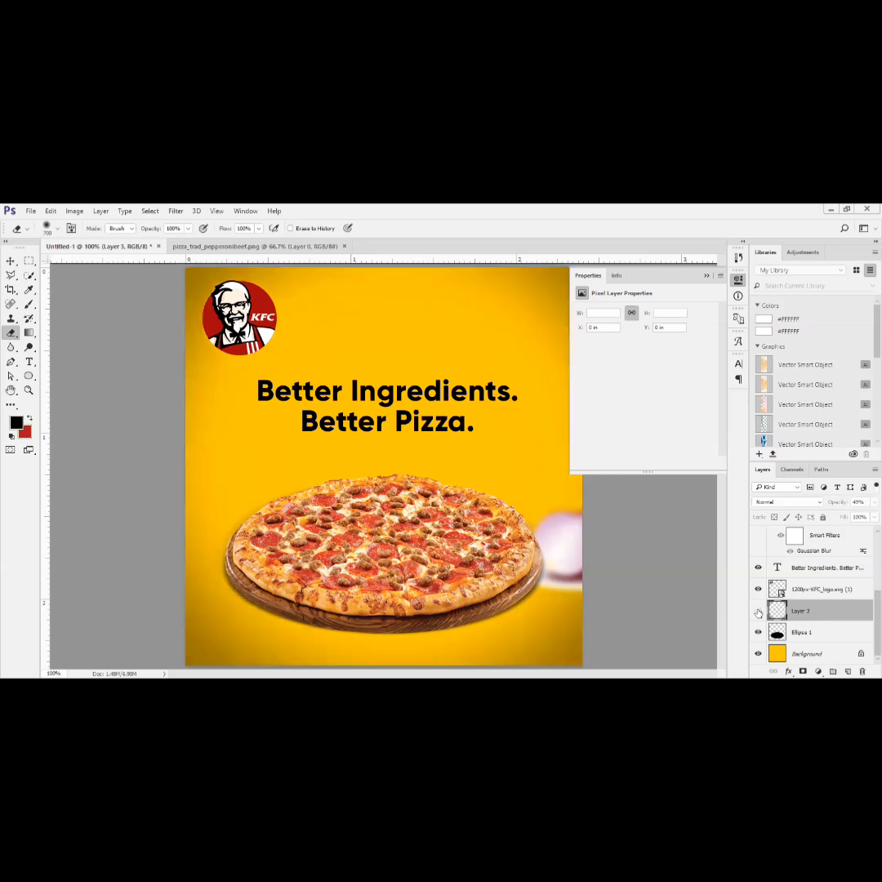
left_click(758, 611)
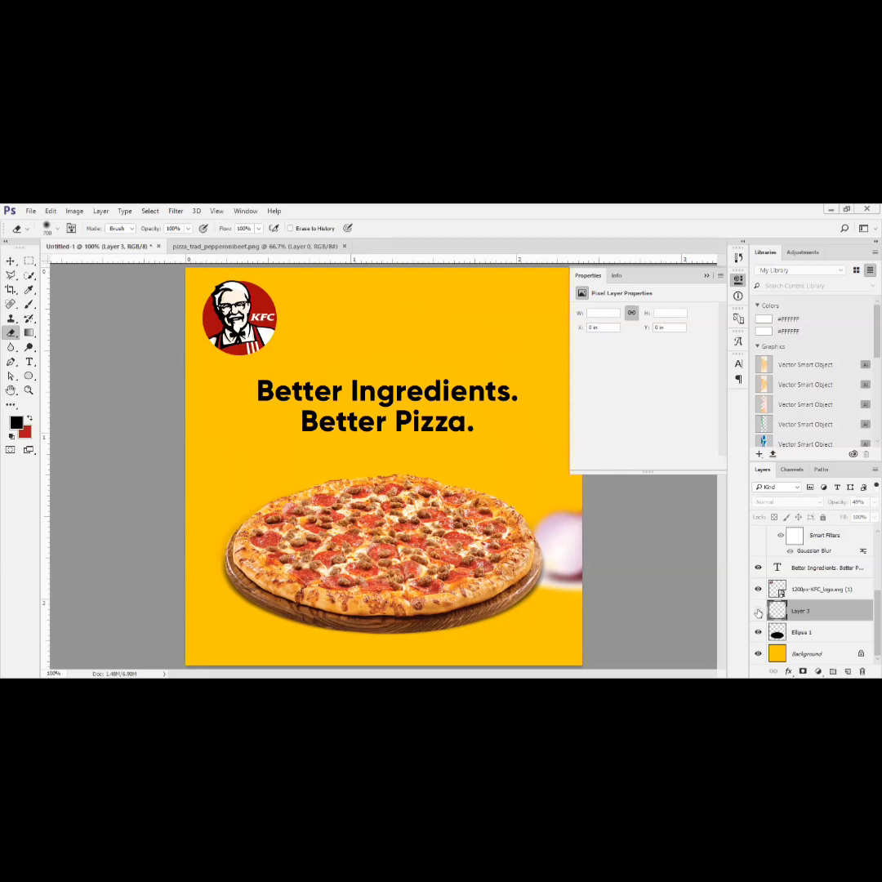
left_click(758, 612)
left_click(758, 613)
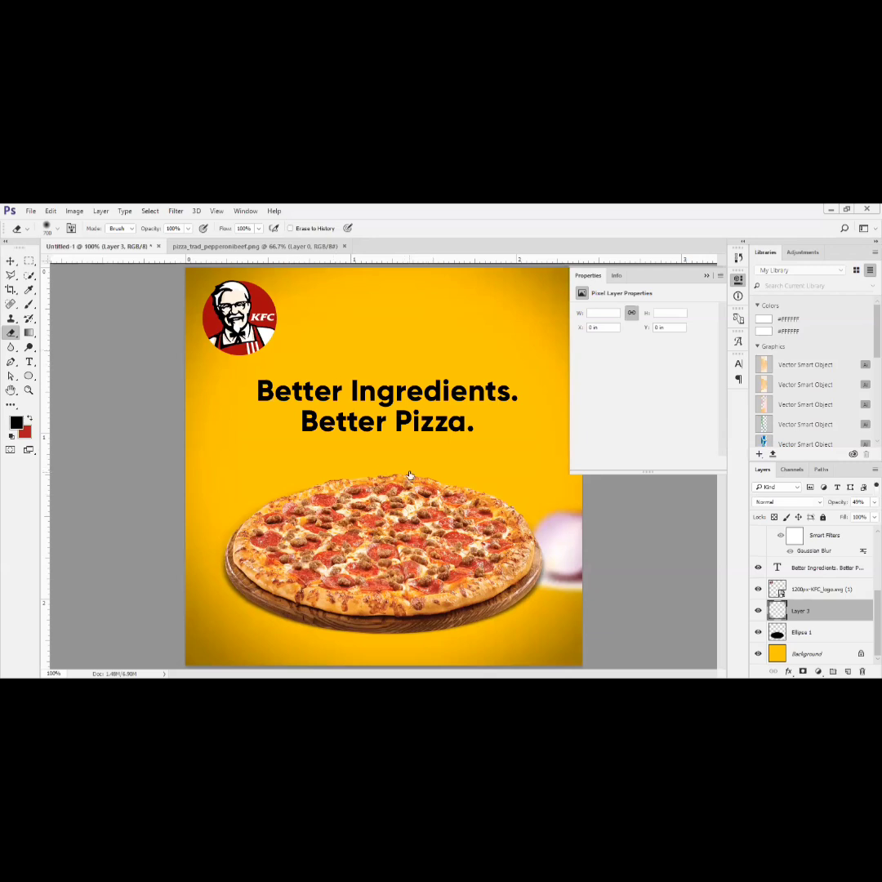
left_click(757, 610)
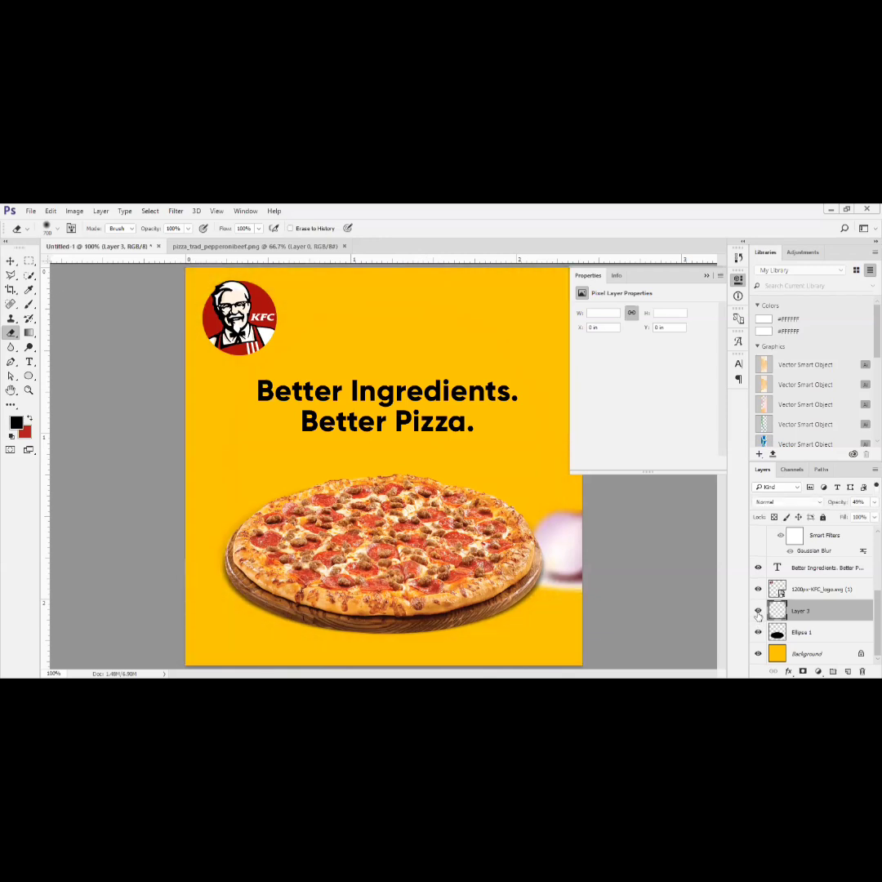
left_click(758, 610)
scroll(808, 592, "up", 5)
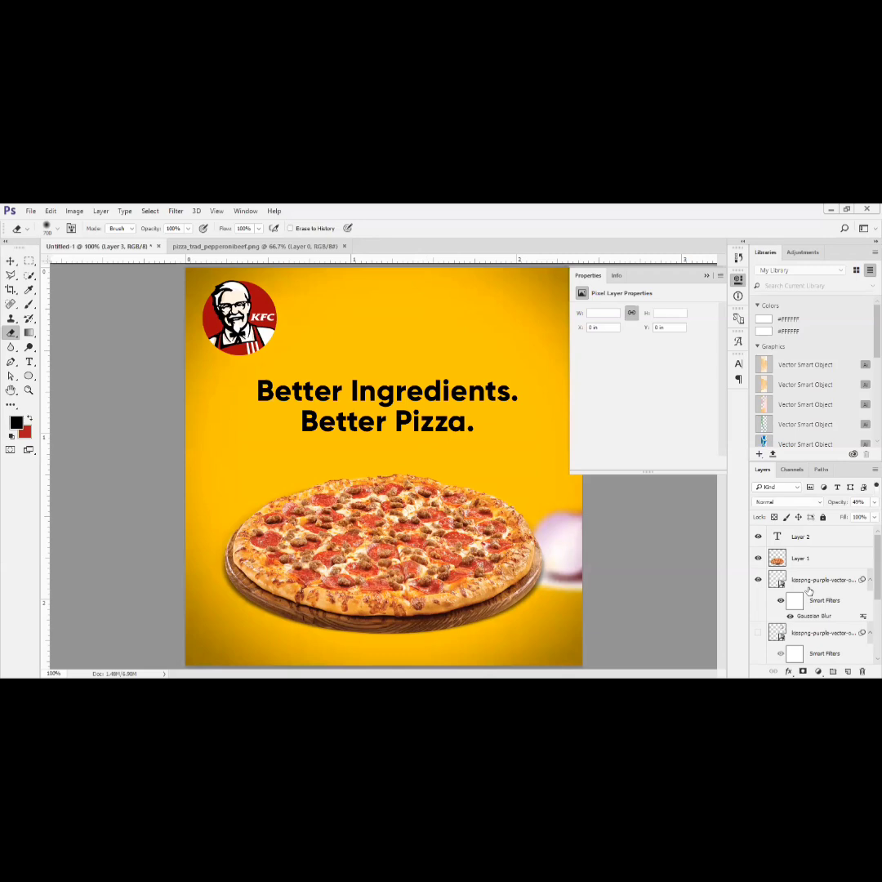
left_click(817, 537)
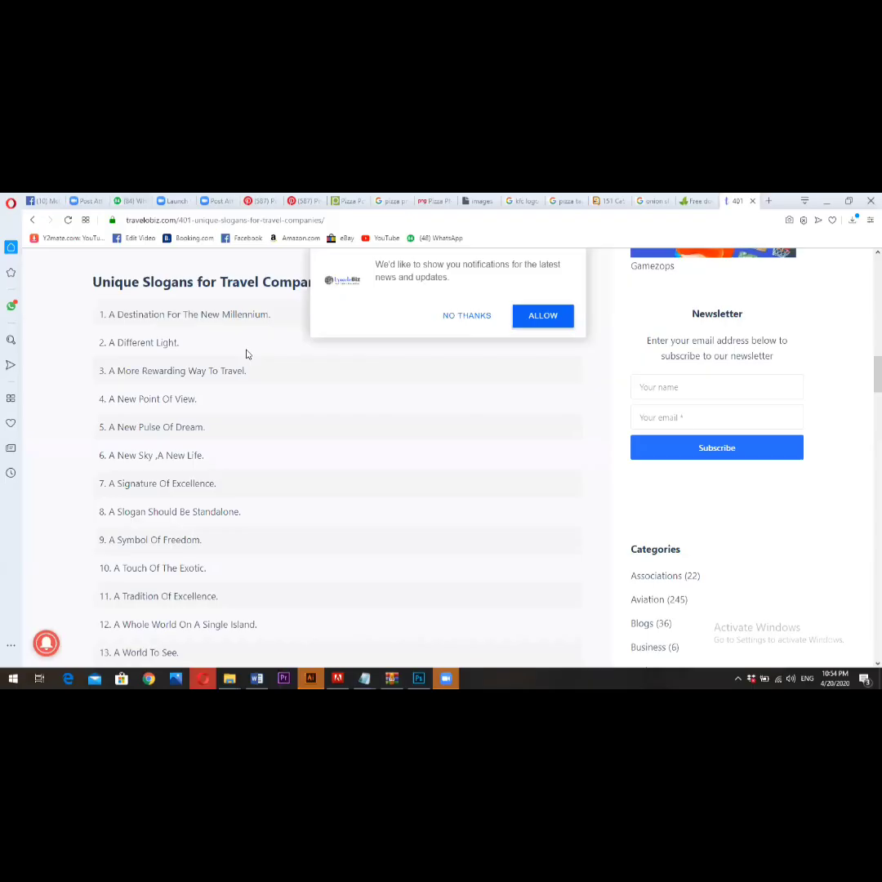
- In the browser, look through the McDonald's Facebook page photos and examine the Peshawar Zalmi Spicy McCrispy deal post
left_click(172, 200)
left_click(42, 201)
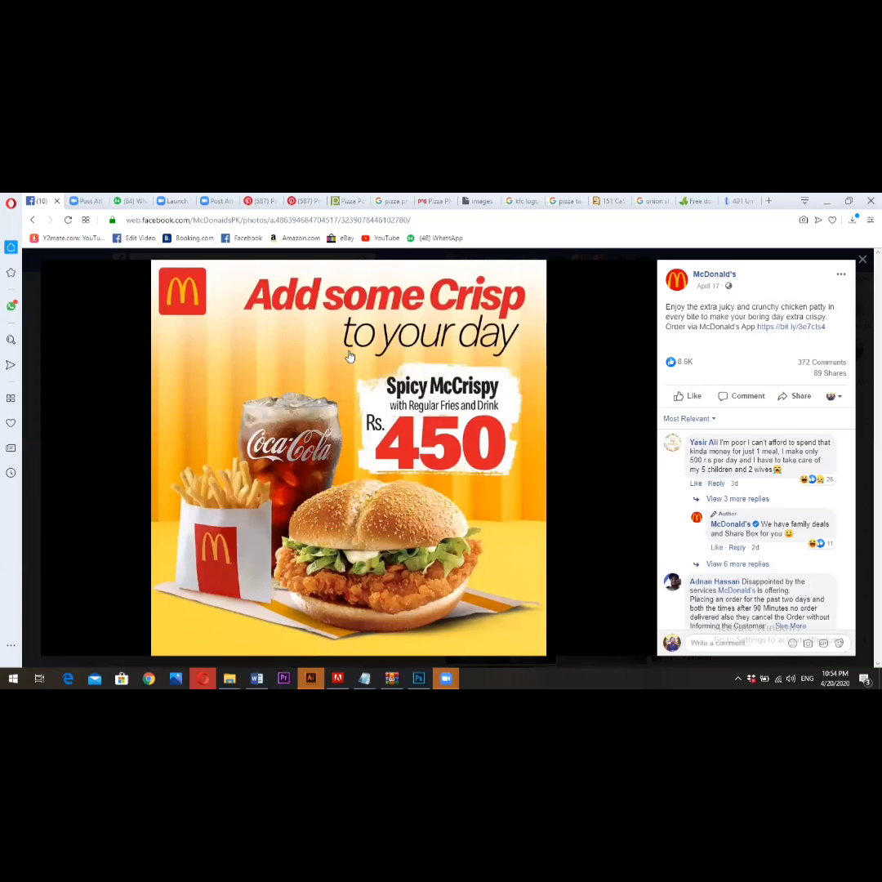
left_click(861, 259)
scroll(400, 498, "down", 8)
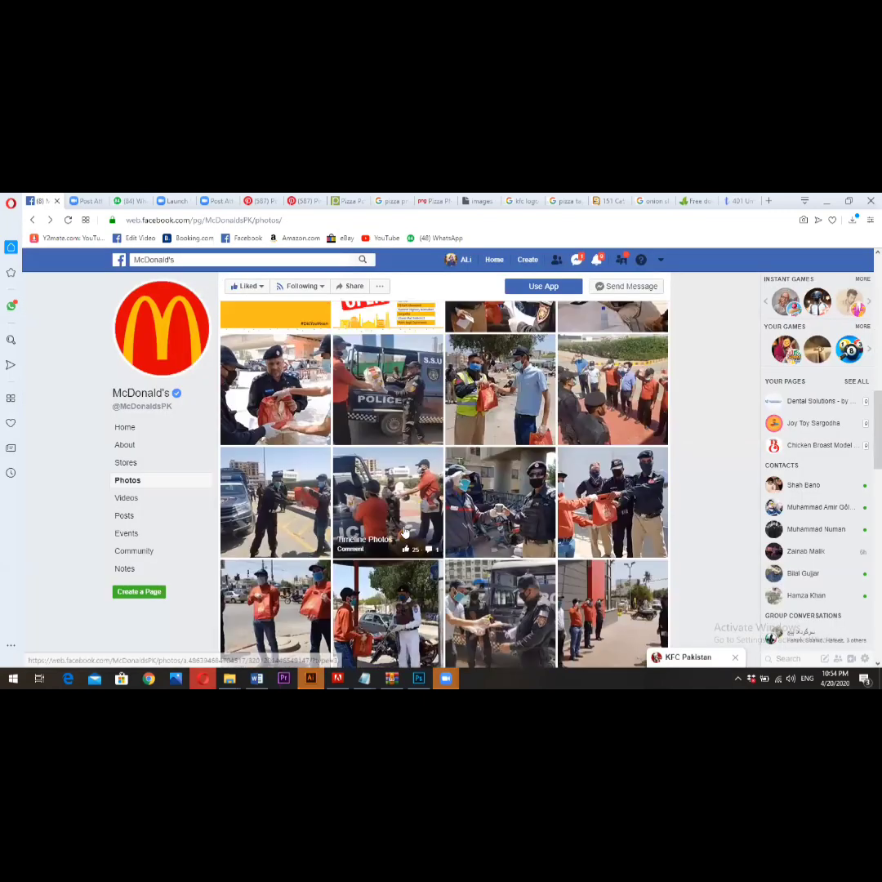
scroll(400, 498, "down", 3)
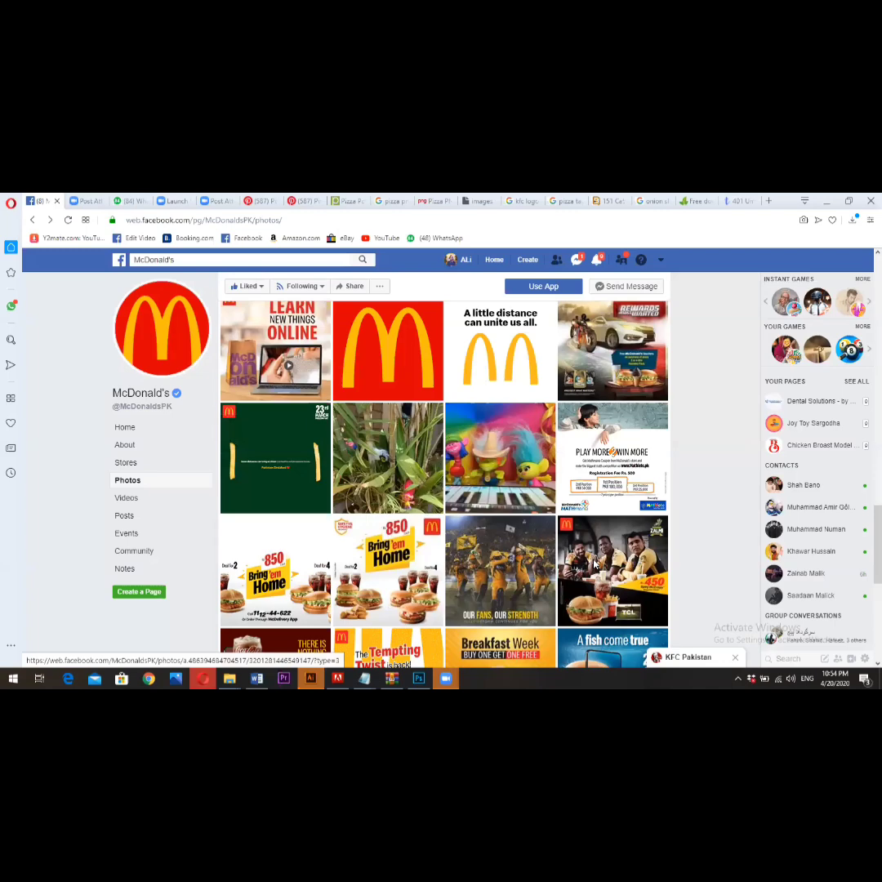
left_click(291, 459)
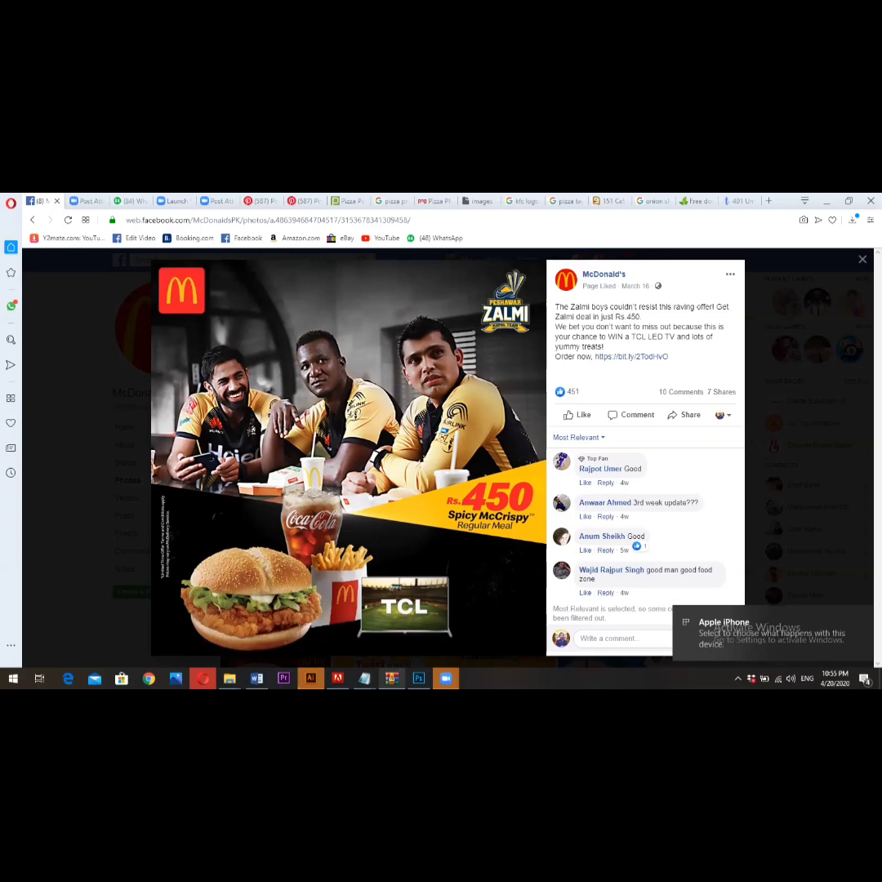
- In Photoshop, add a Selective Color adjustment on top with Yellows set to Cyan +25, Magenta +26, Yellow +24 and Black +18
left_click(418, 678)
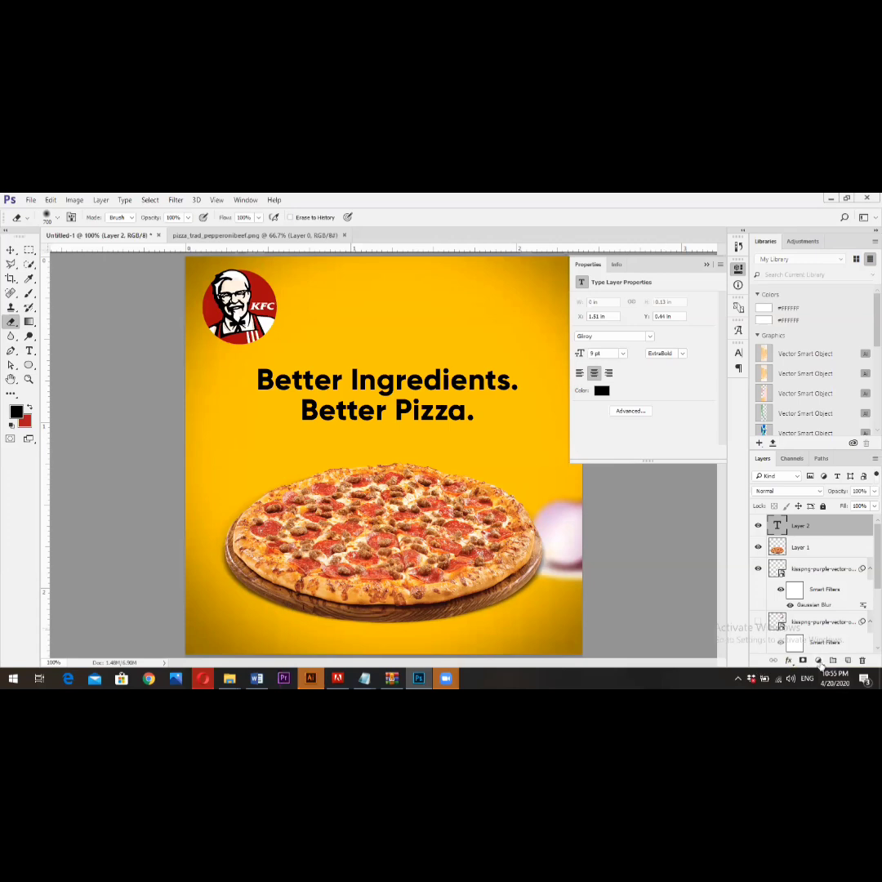
left_click(818, 661)
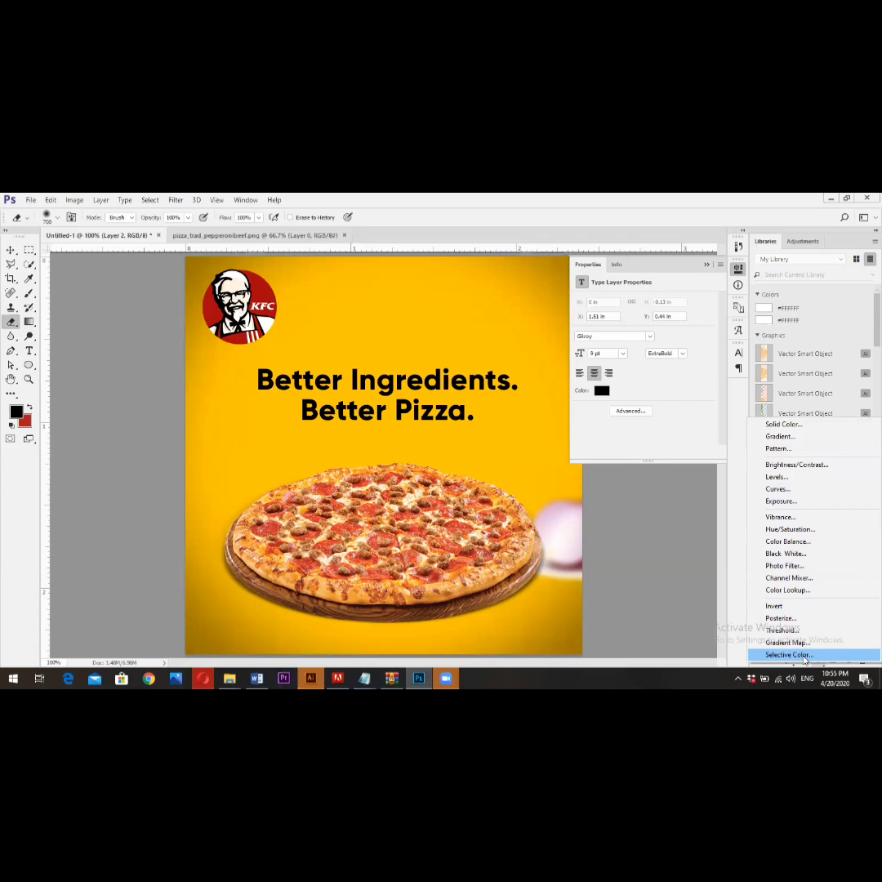
key("Escape")
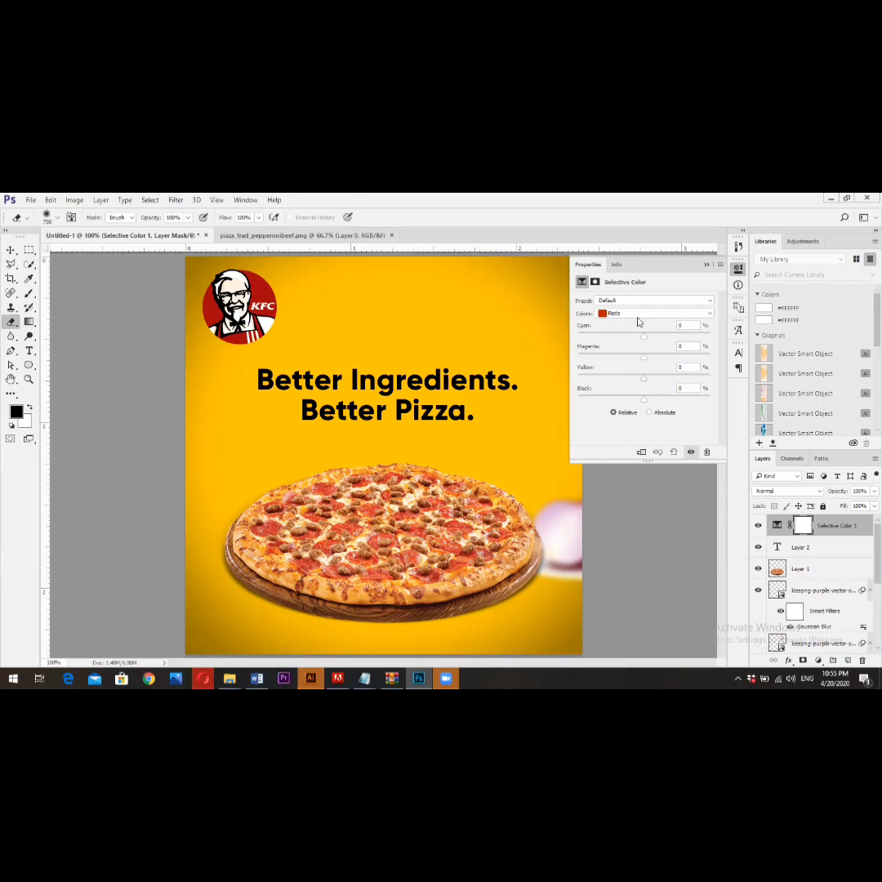
left_click(639, 314)
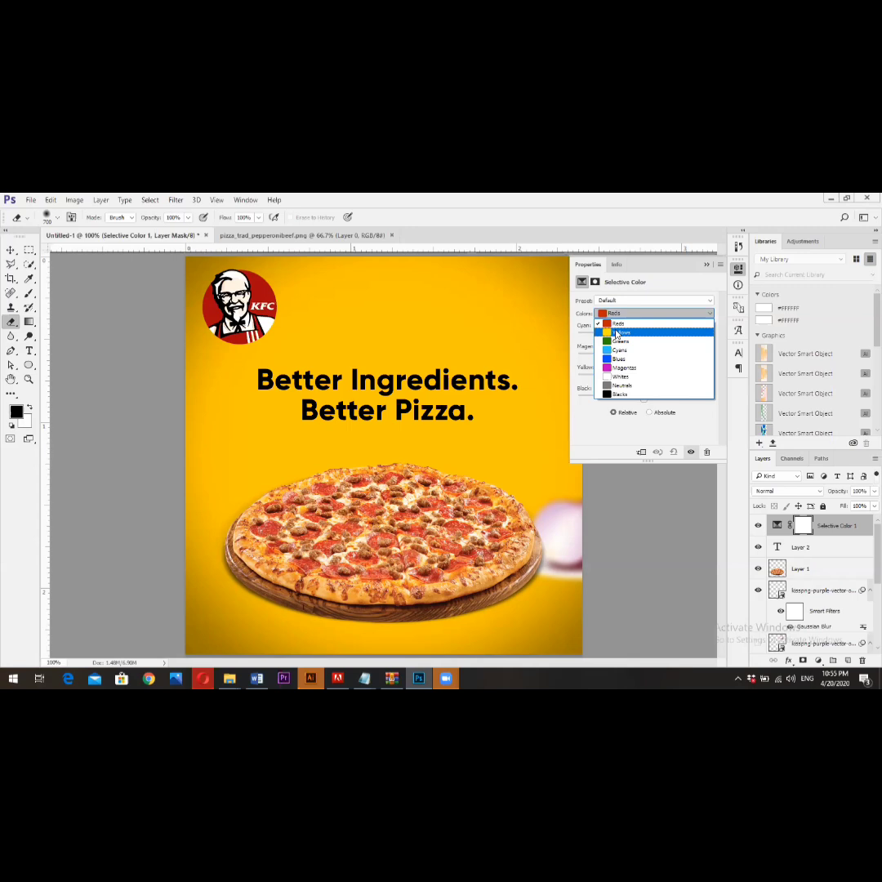
left_click(617, 334)
mouse_move(642, 336)
left_mouse_down()
mouse_move(671, 345)
mouse_move(657, 400)
mouse_move(660, 337)
left_mouse_up()
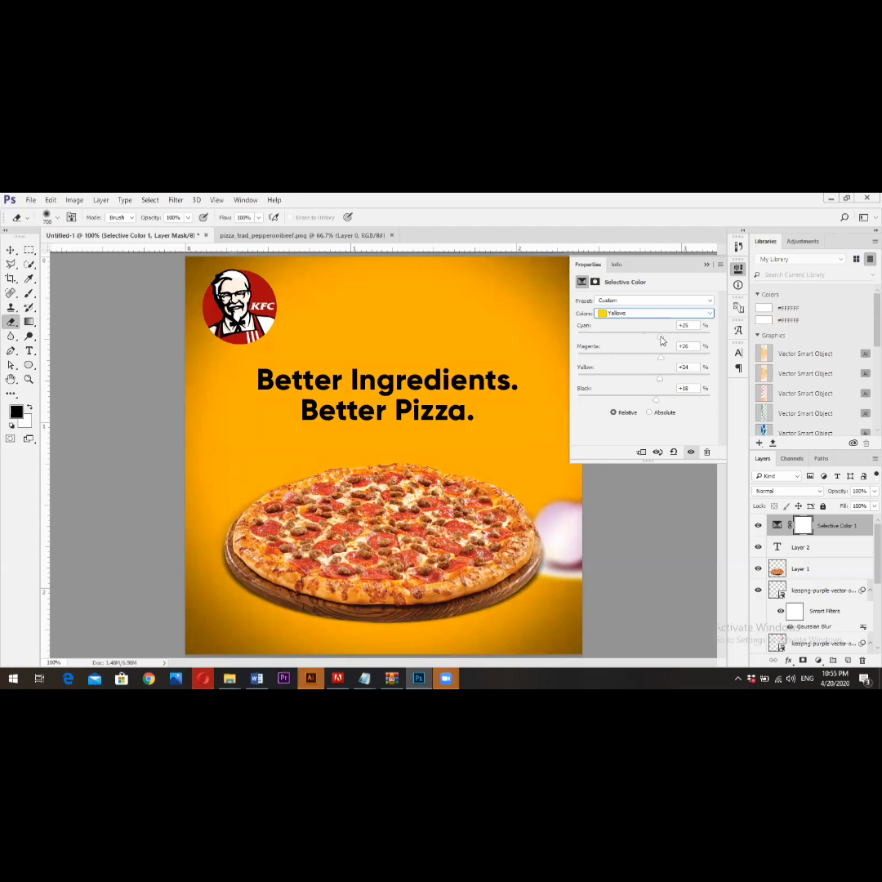
left_click(706, 265)
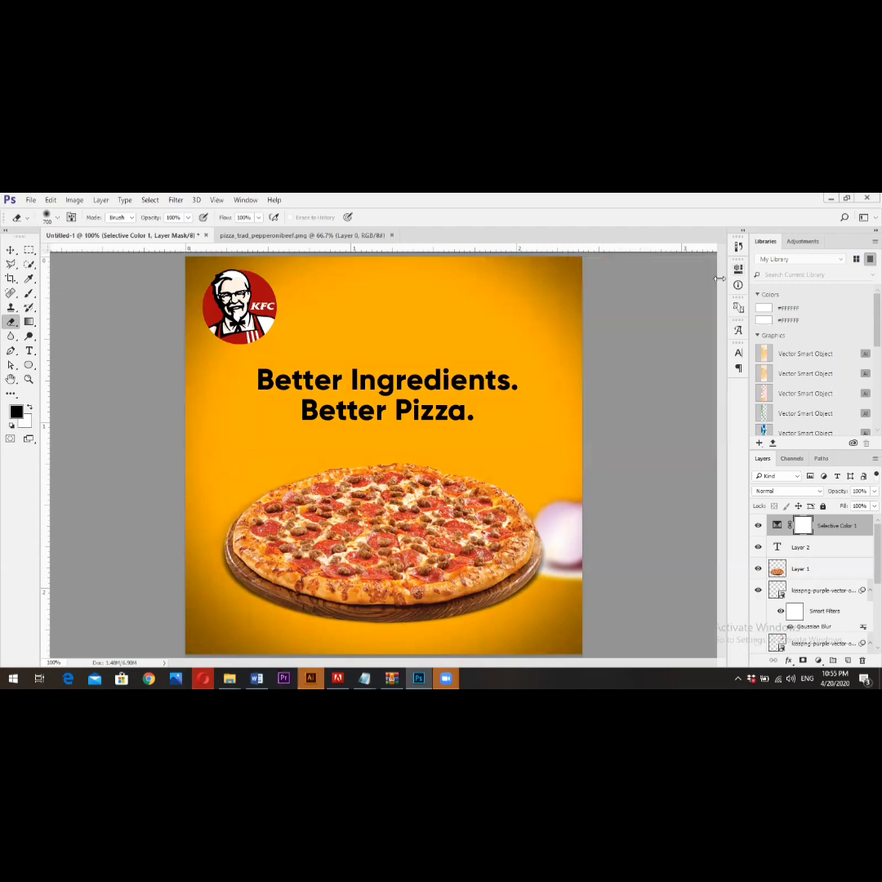
- Set the Selective Color adjustment layer's blend mode to Soft Light and compare the design with it hidden and shown, leaving it visible
left_click(797, 491)
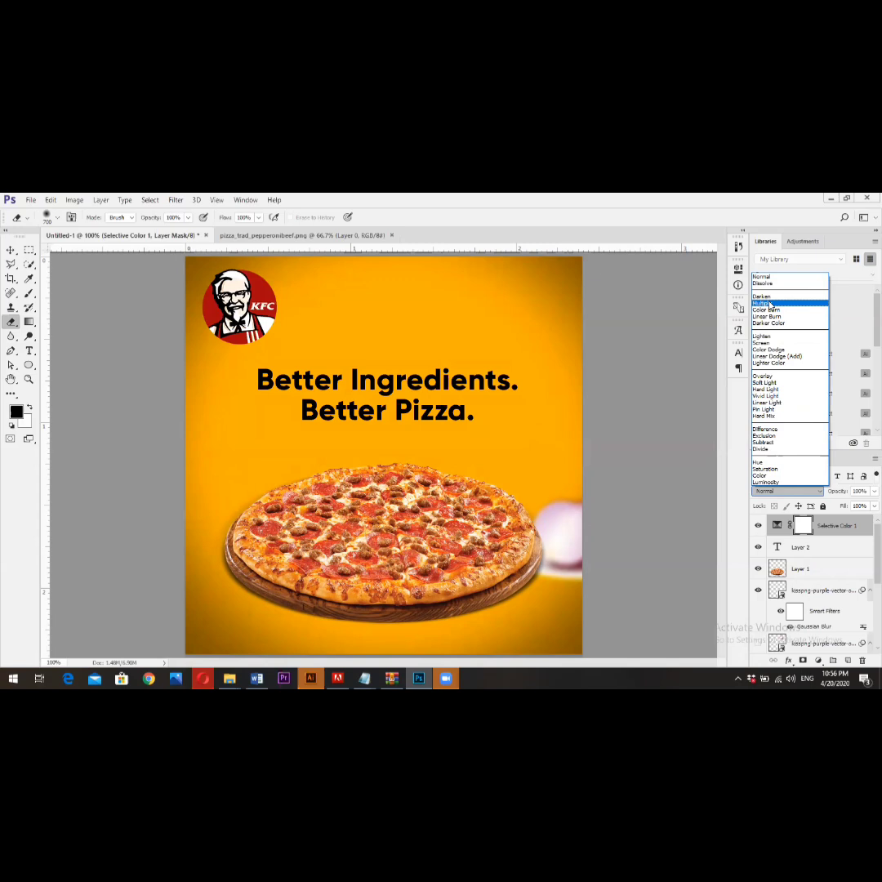
left_click(765, 383)
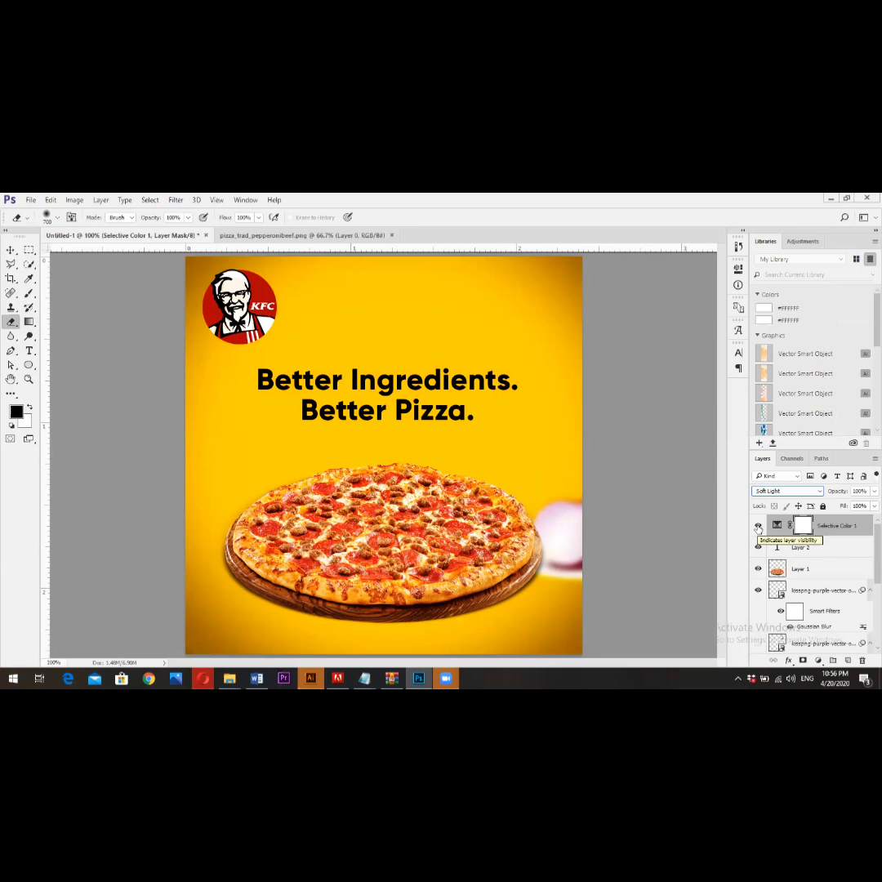
left_click(758, 526)
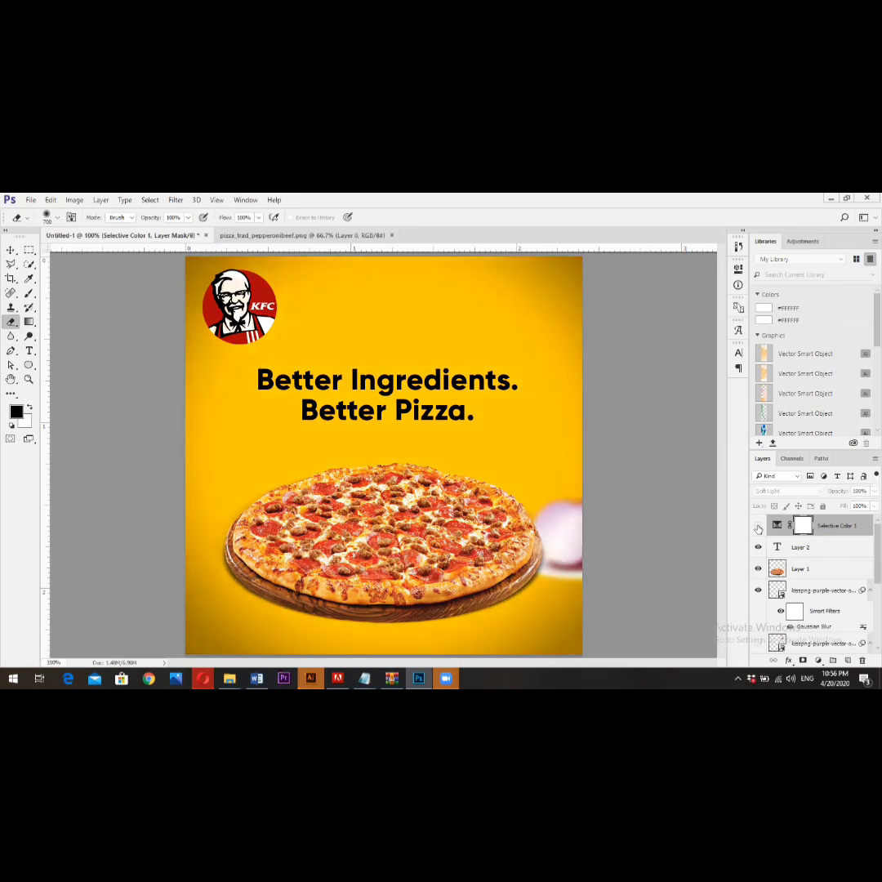
left_click(757, 527)
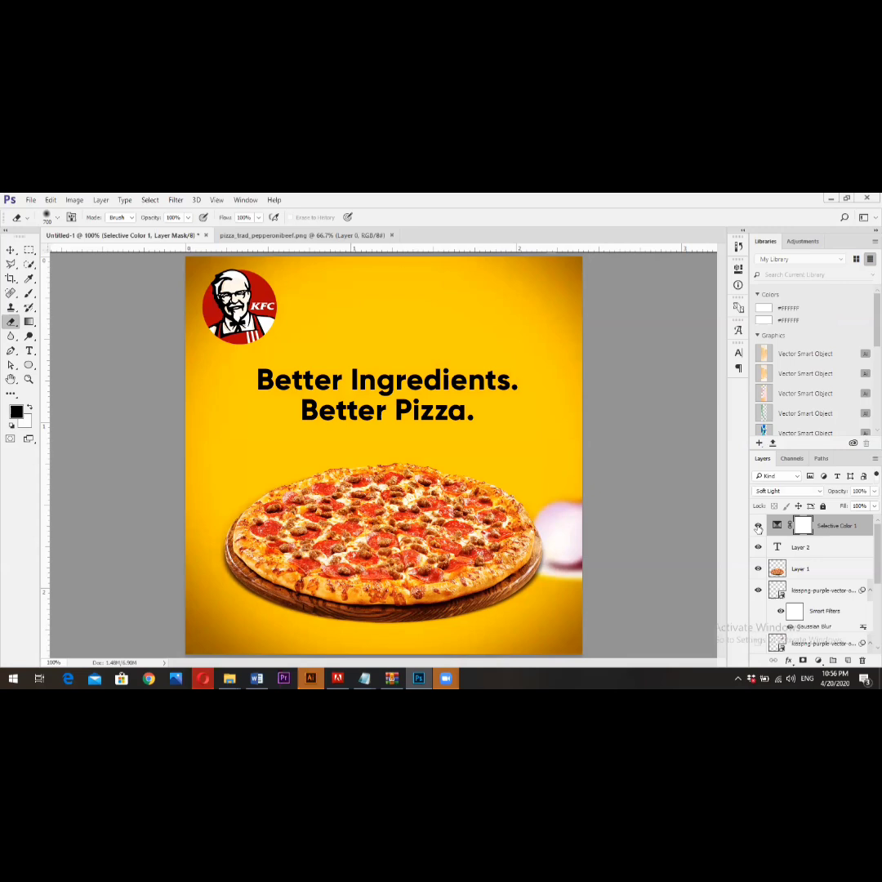
left_click(757, 526)
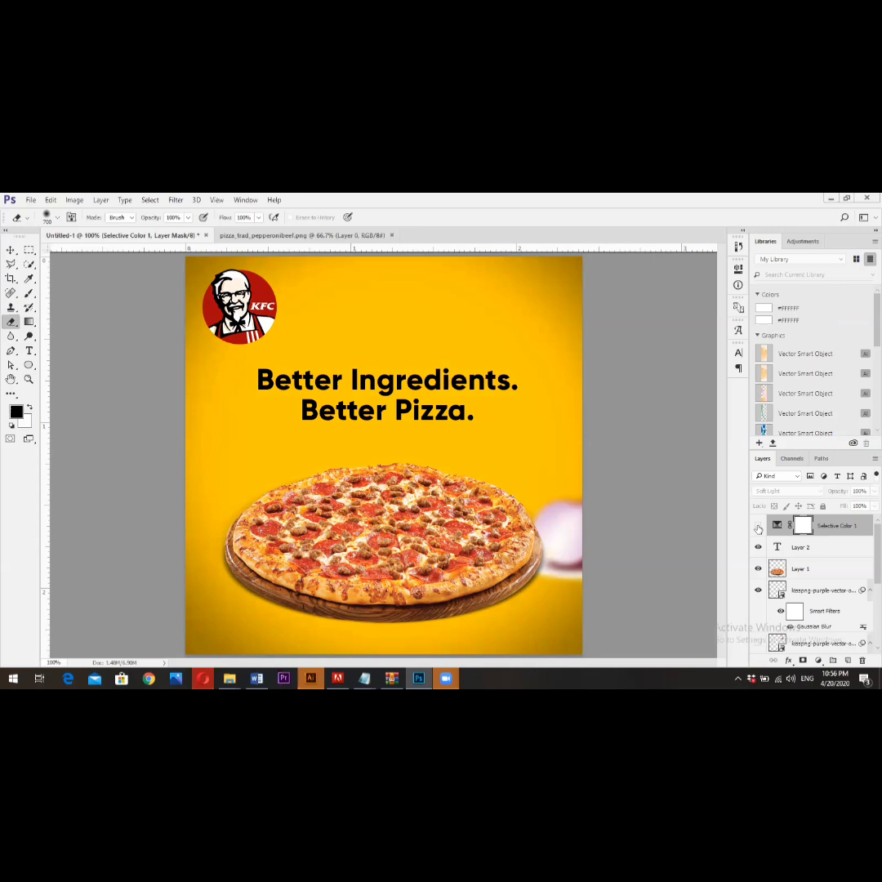
left_click(757, 527)
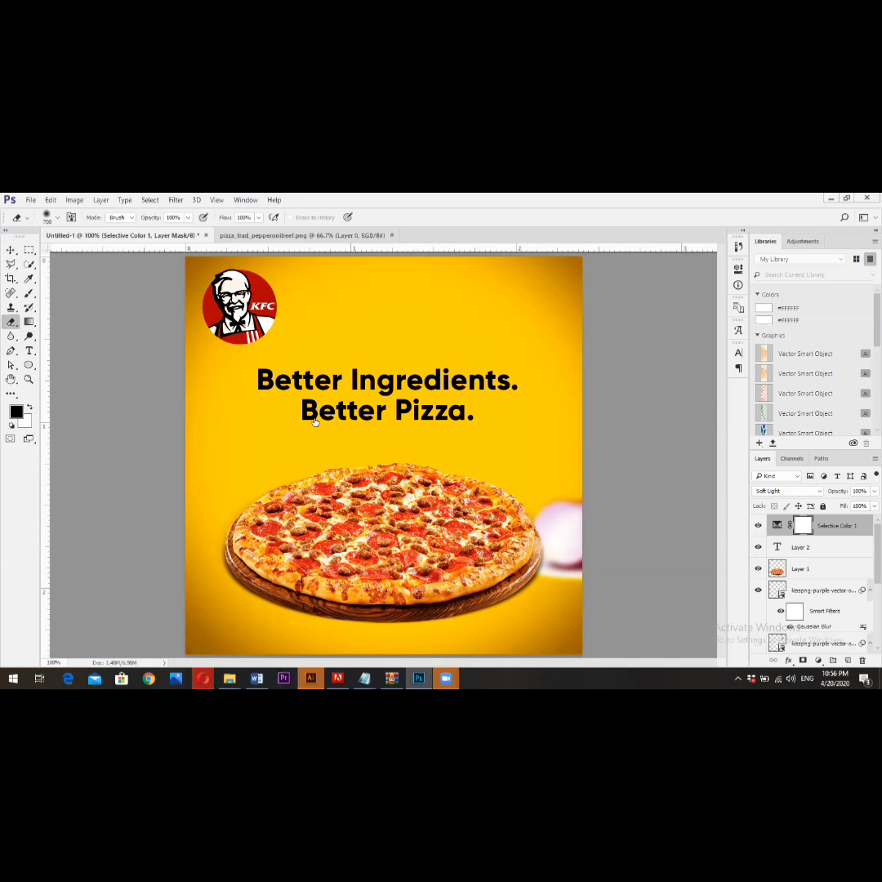
- Start exporting the design with Save for Web (Legacy) as a 720 × 720 px PNG-24 with transparency
left_click(11, 249)
left_click(30, 199)
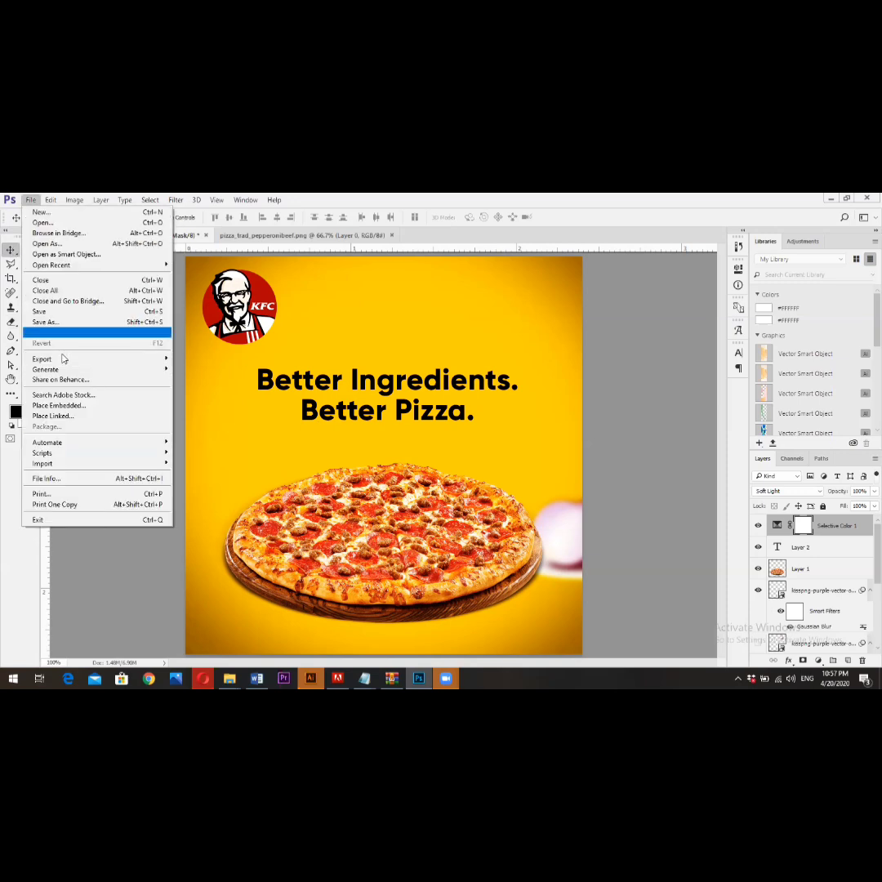
mouse_move(95, 359)
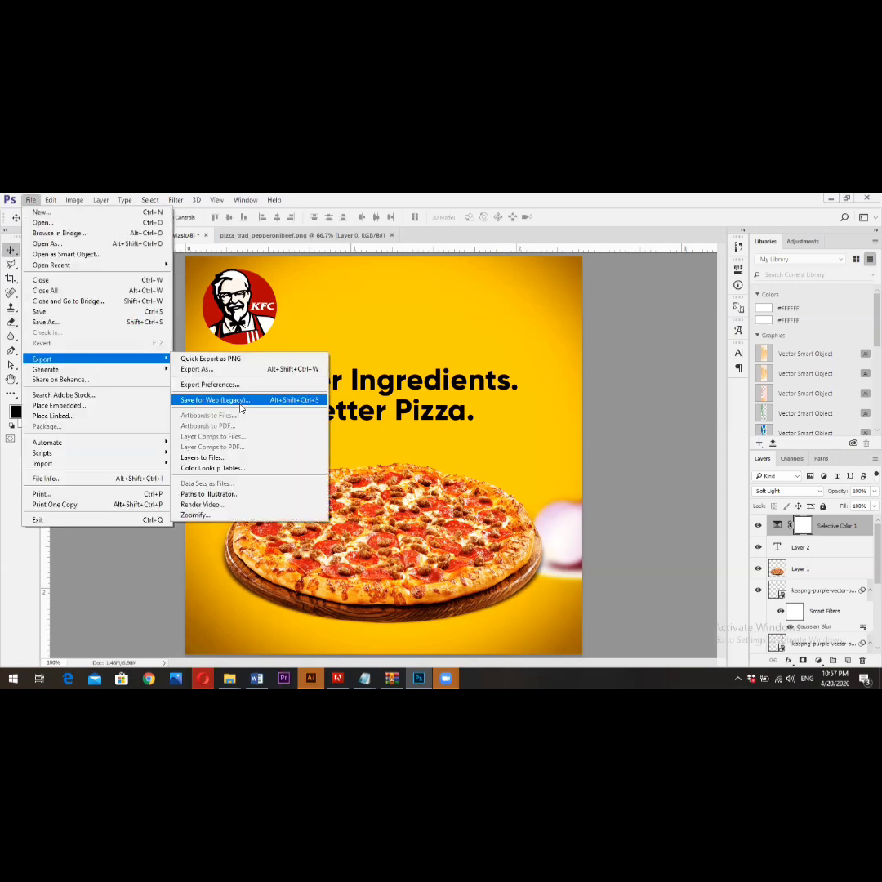
left_click(240, 407)
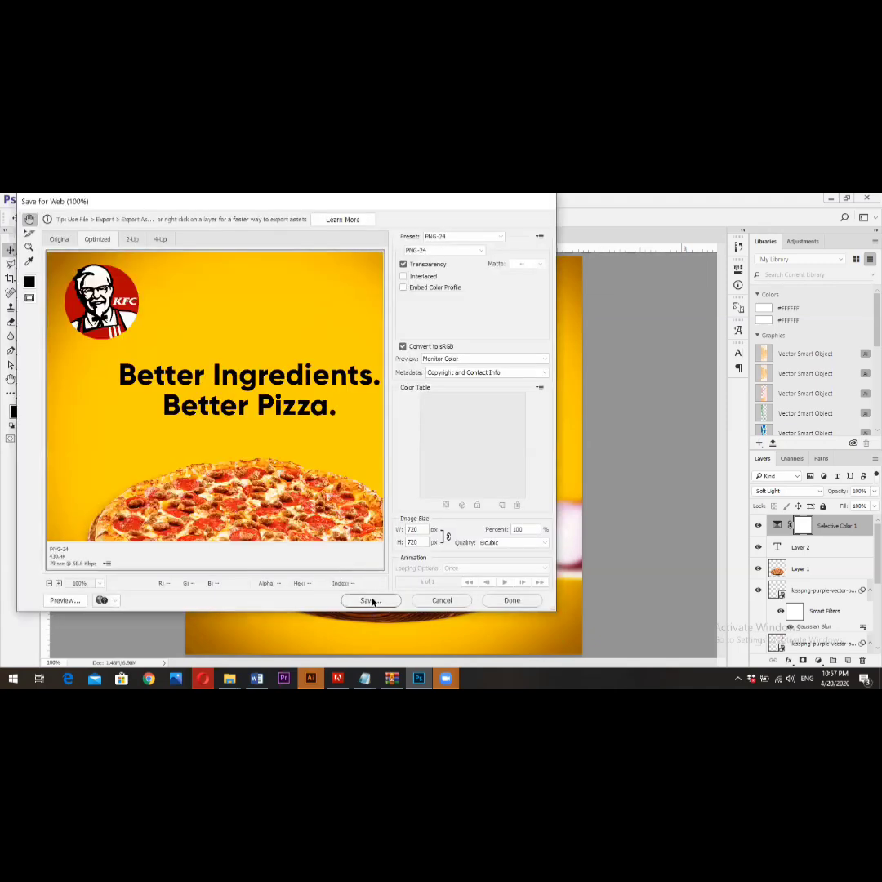
left_click(369, 600)
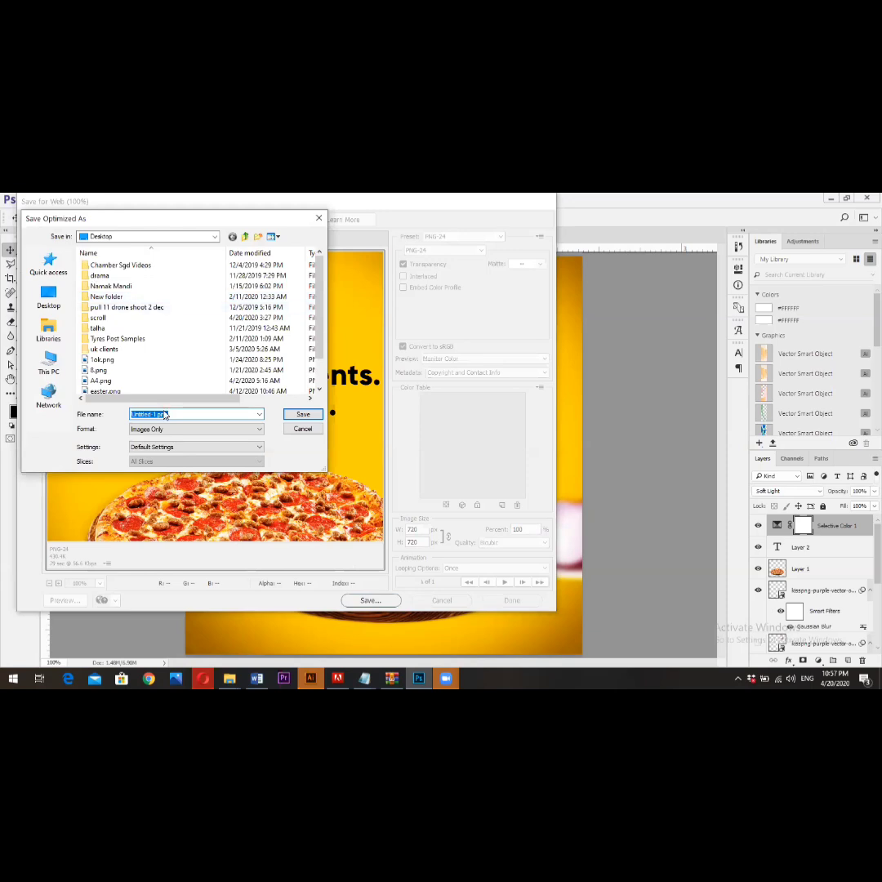
- Name the exported image "social media post" and save it to the Desktop
type("d")
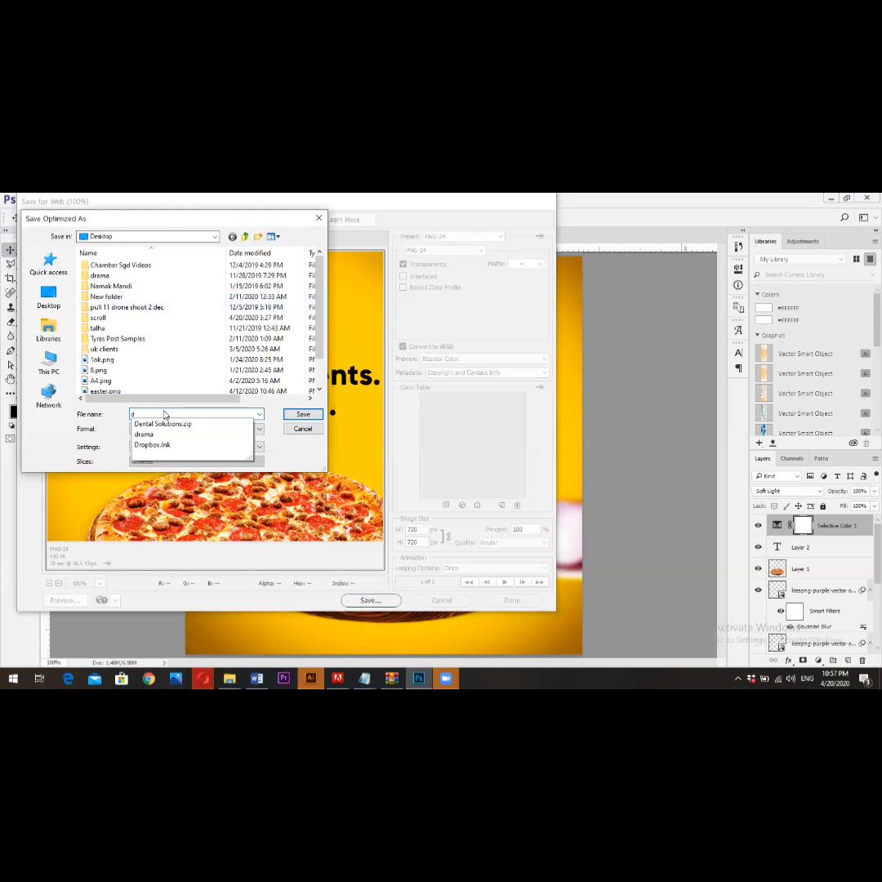
key("BackSpace")
type("sov")
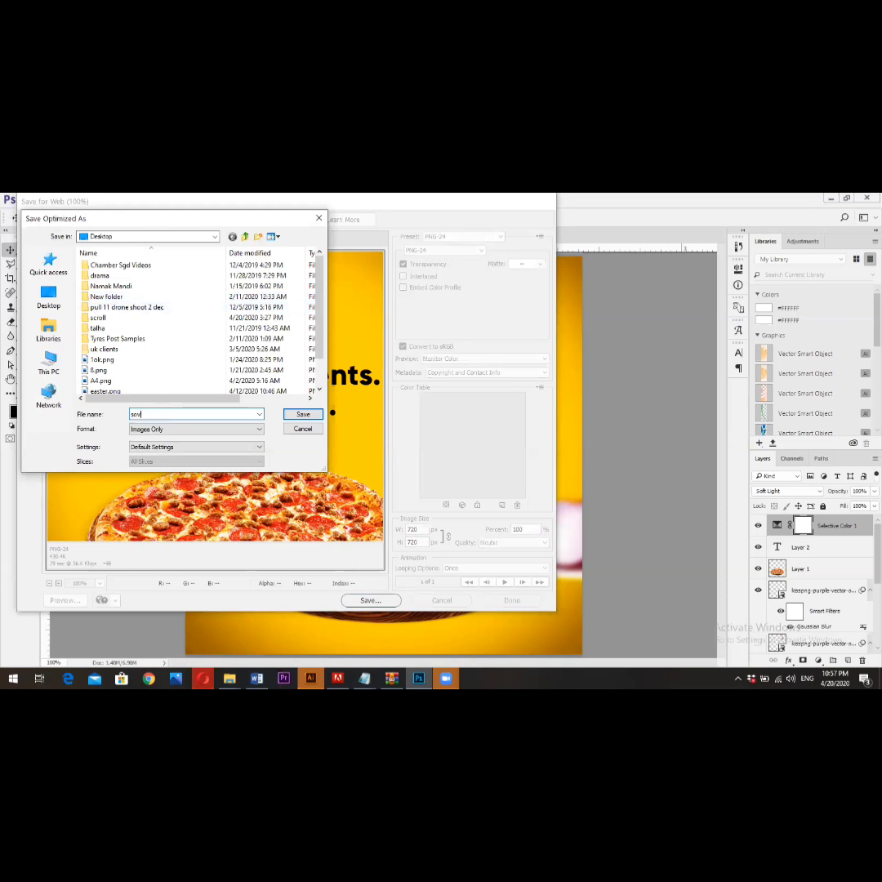
key("BackSpace")
type("cial media post")
key("ctrl+a")
key("Return")
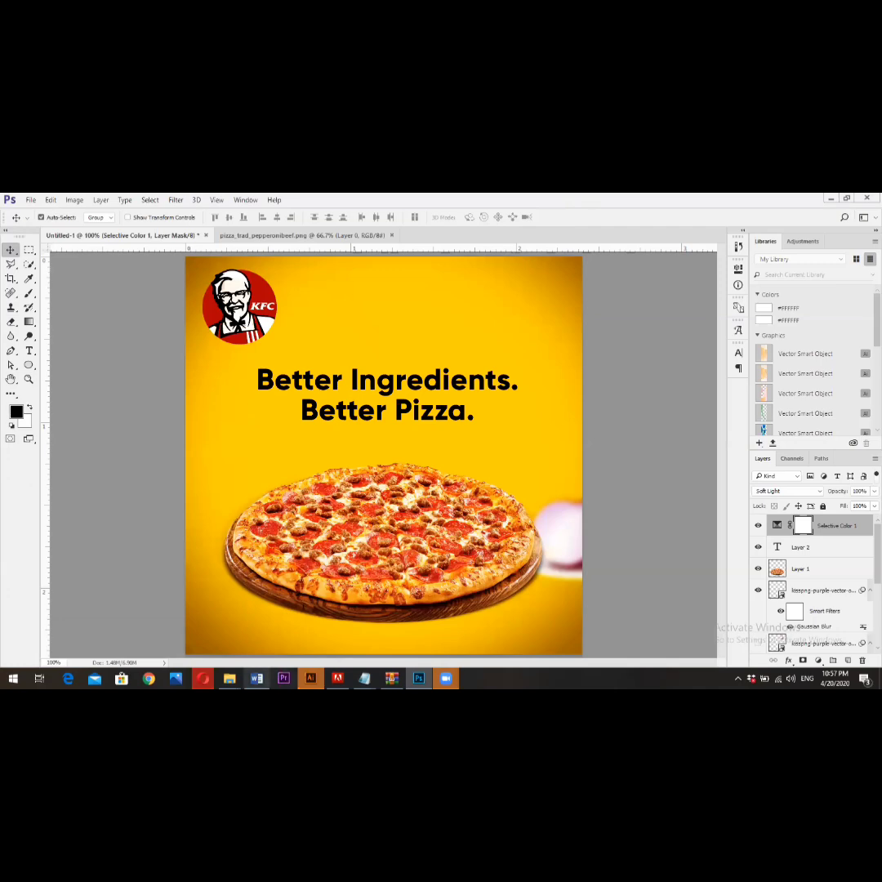
- In File Explorer, go to the Desktop folder and open social-media-post.png in Photos to review the exported design
mouse_move(230, 677)
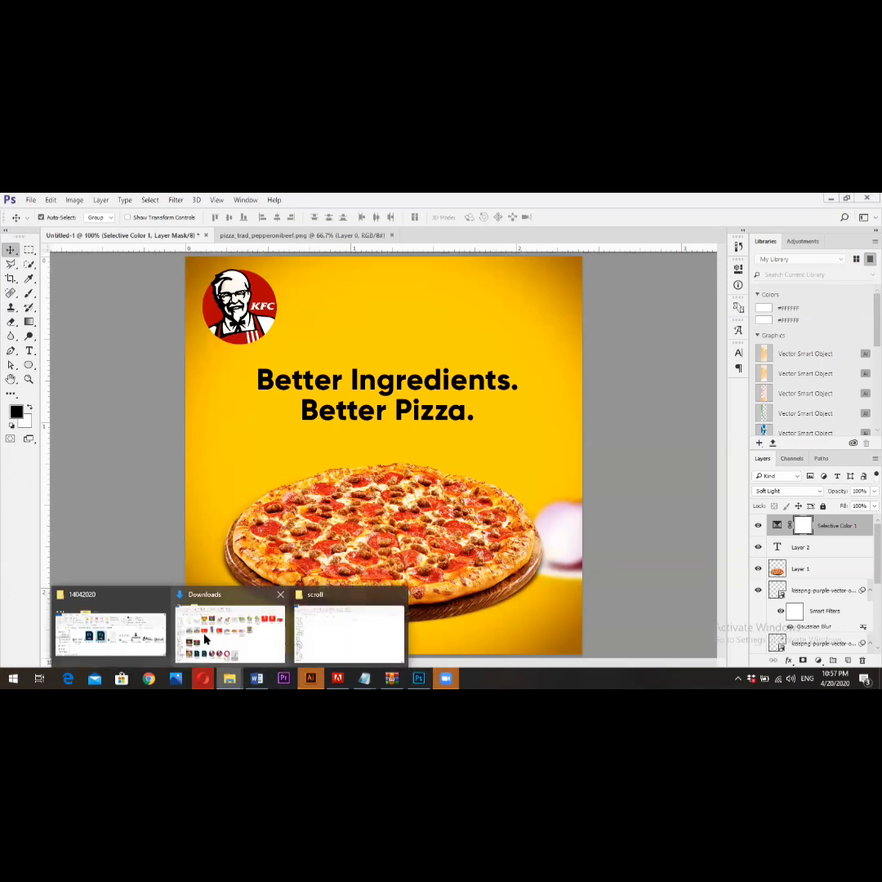
left_click(114, 631)
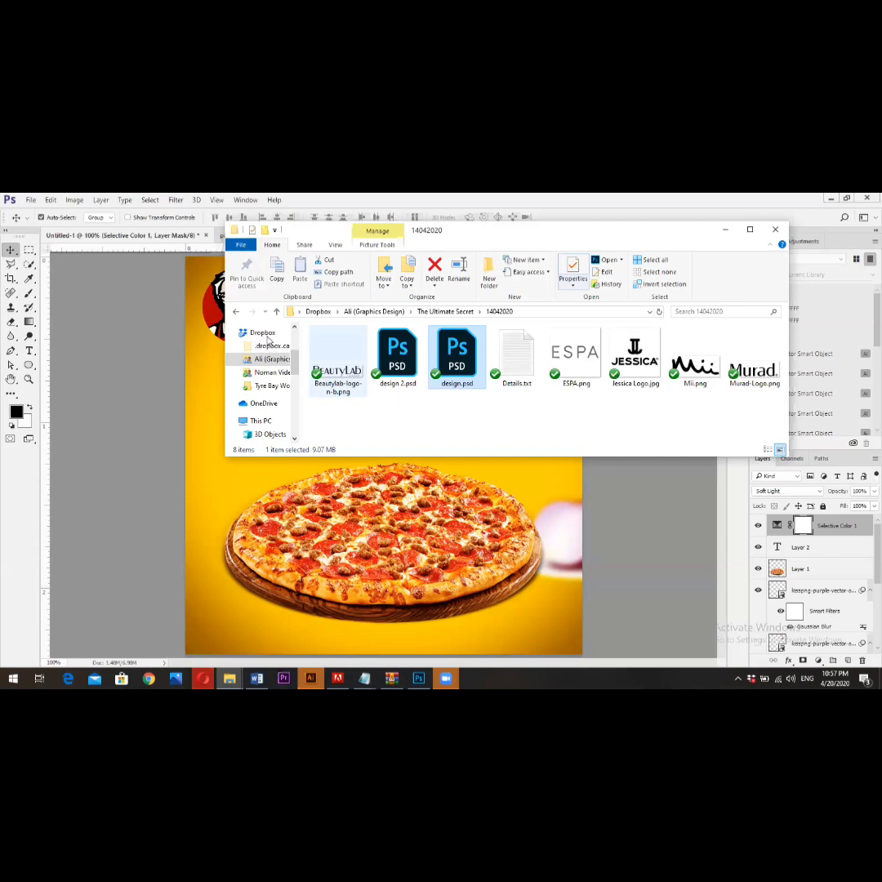
scroll(260, 347, "up", 1)
left_click(299, 311)
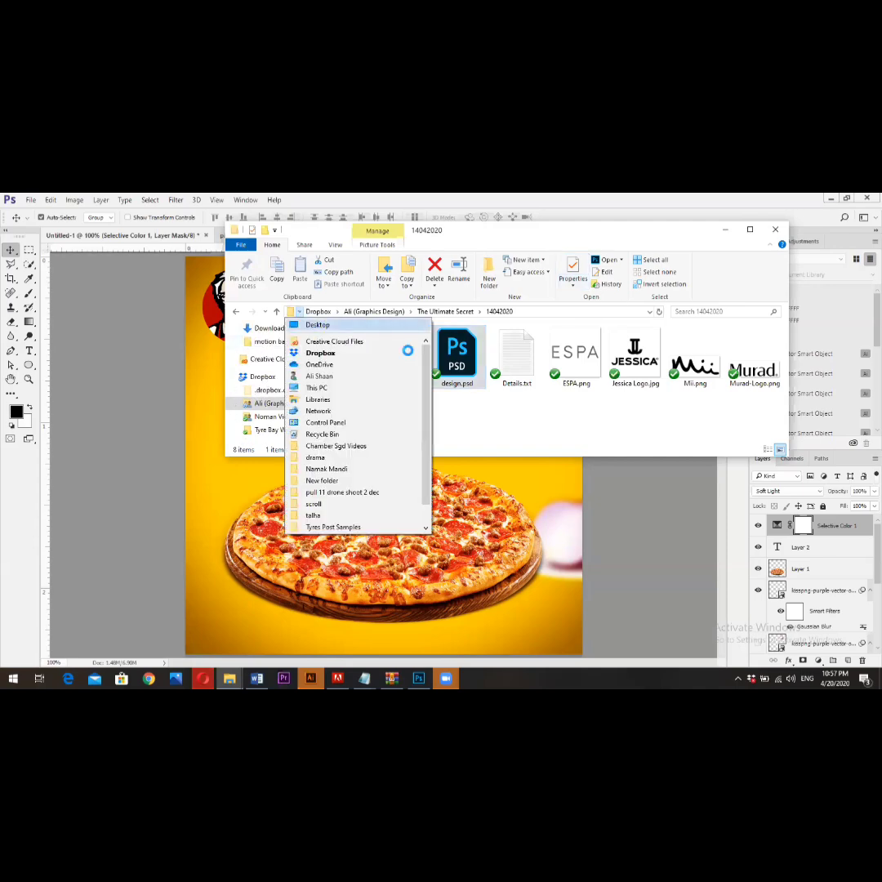
left_click(316, 326)
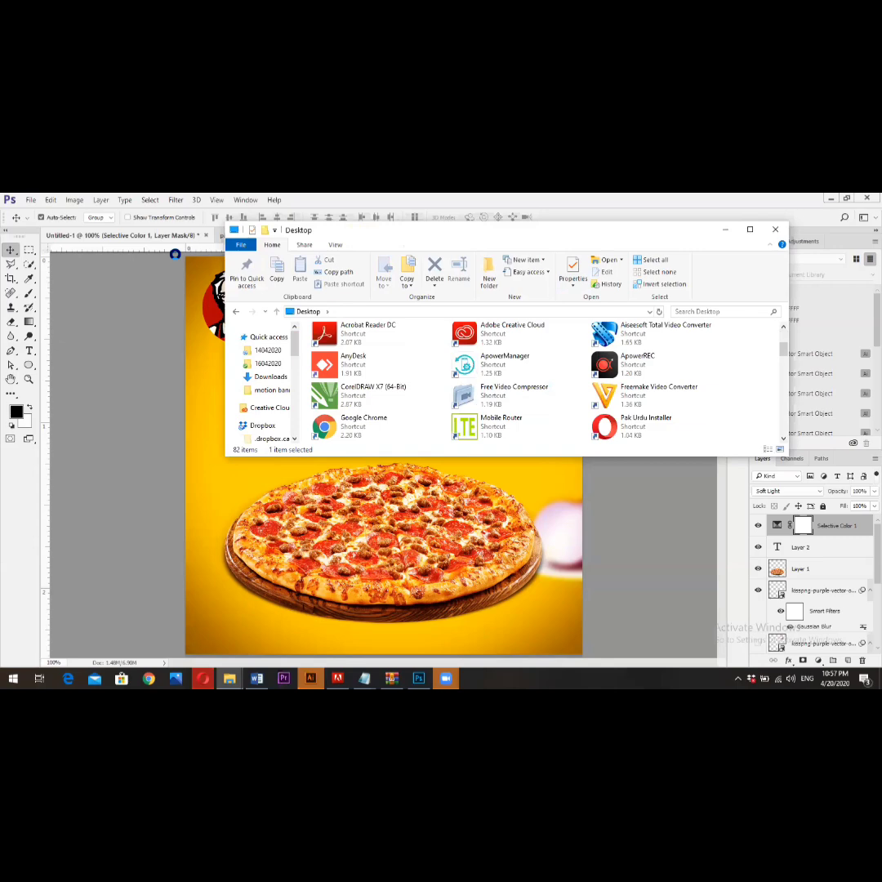
scroll(470, 334, "down", 5)
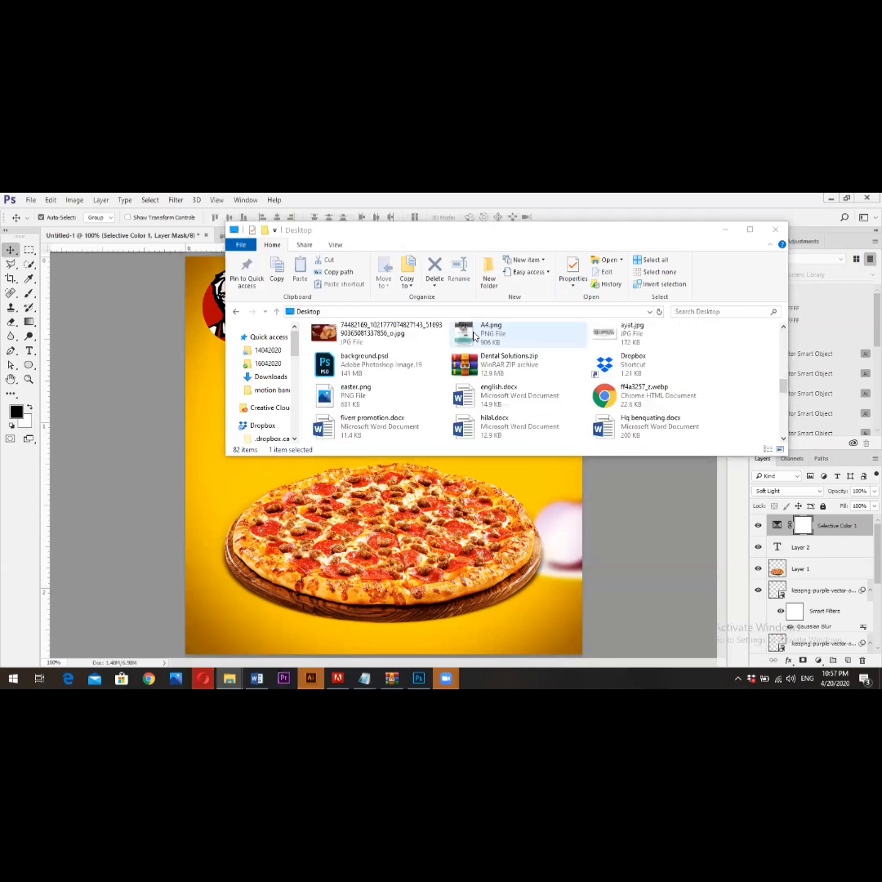
scroll(473, 336, "down", 2)
left_click(750, 229)
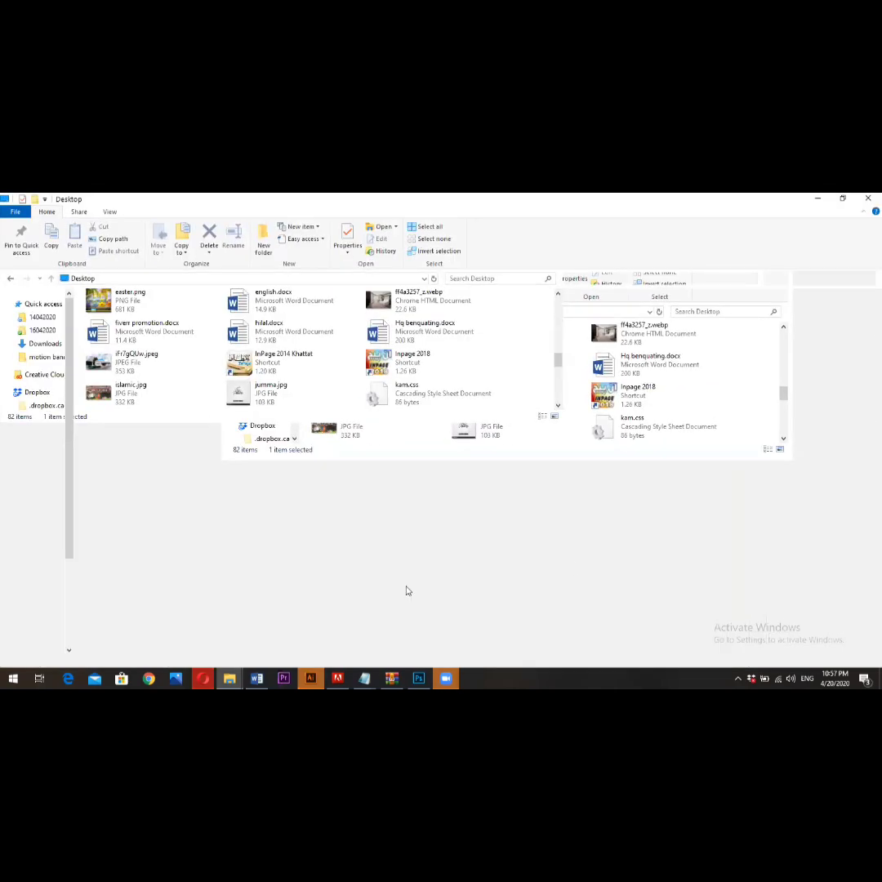
double_click(405, 590)
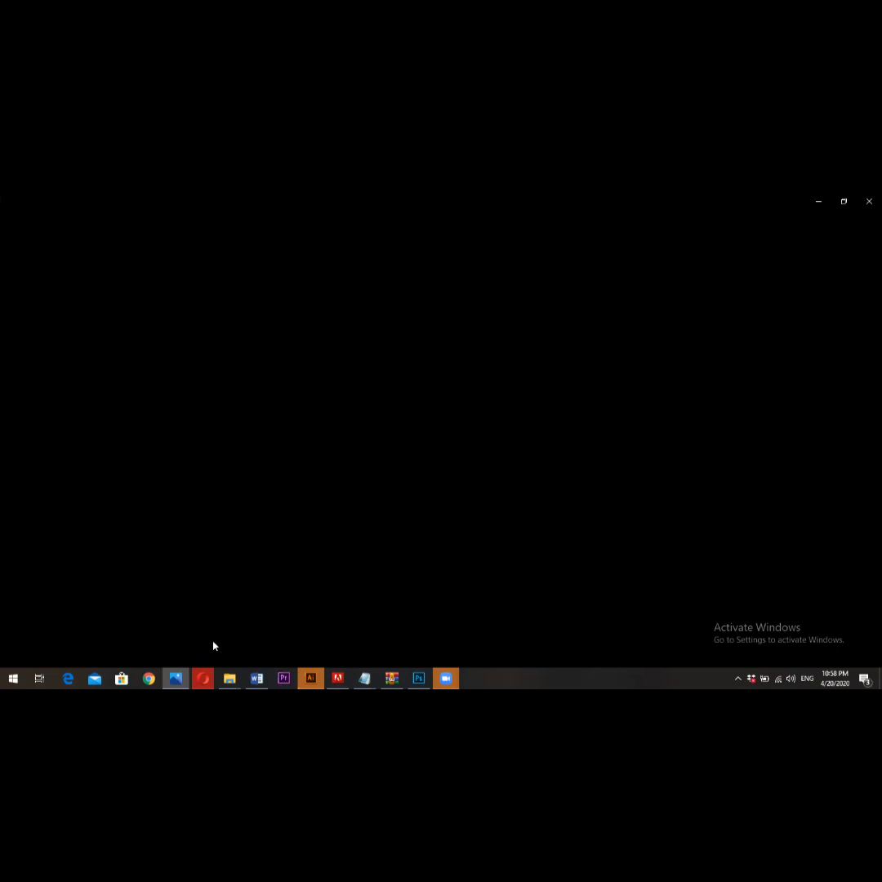
left_click(868, 201)
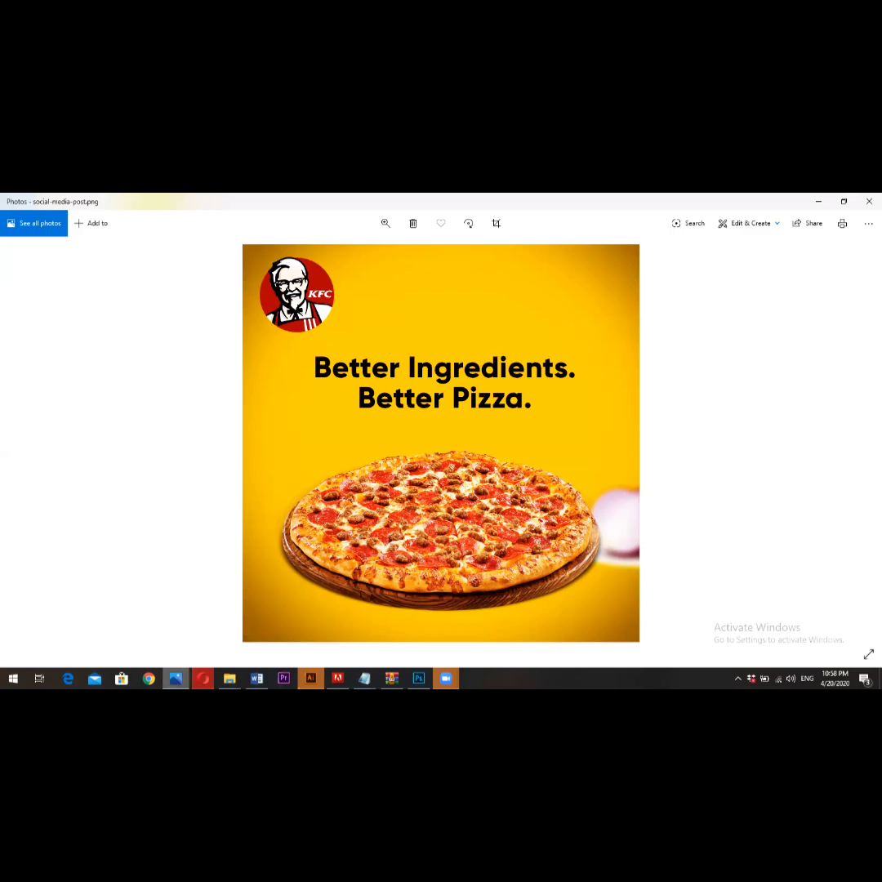
- Switch to the browser and open the Fiverr home page in a new tab
key("alt+Tab")
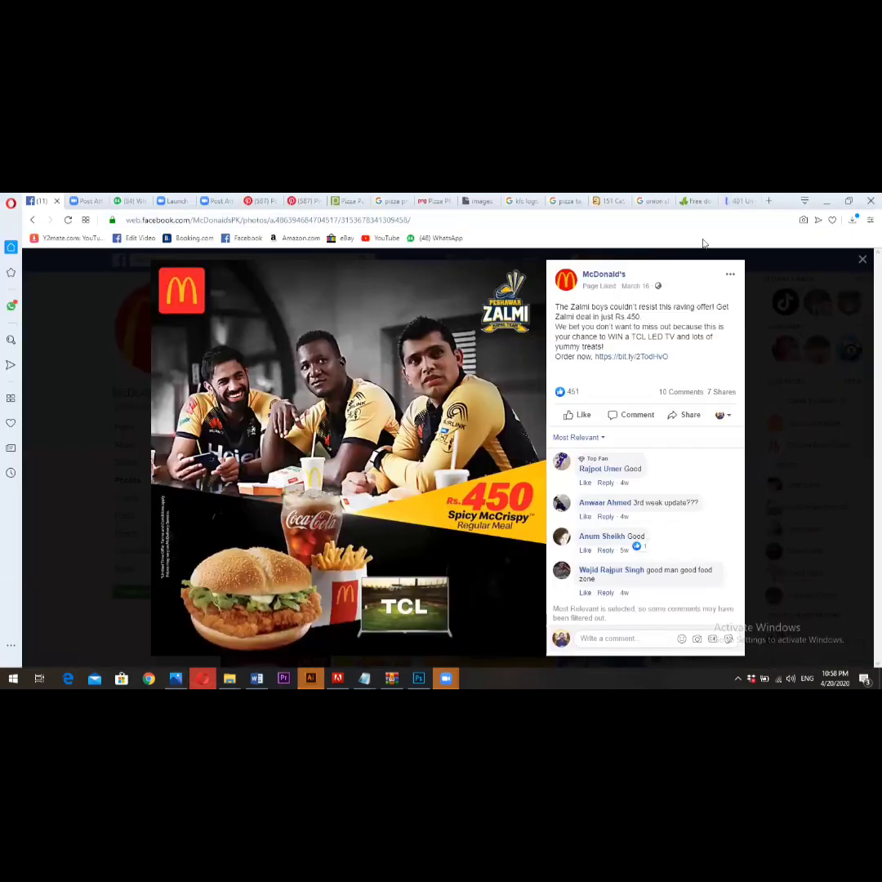
key("ctrl+t")
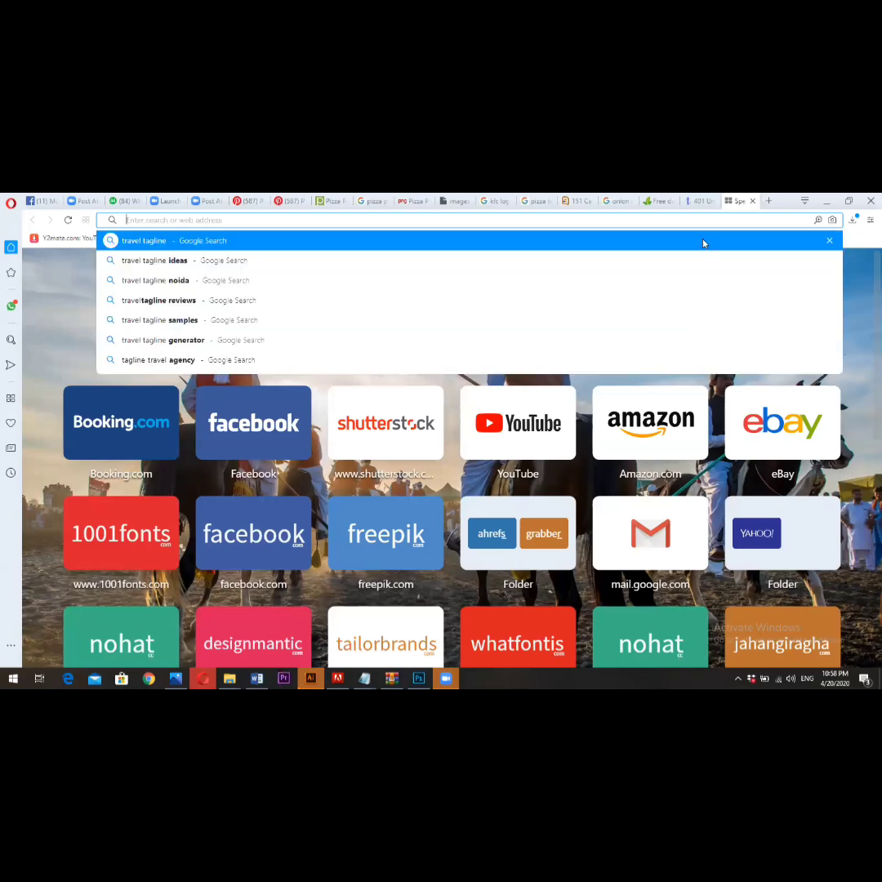
type("fiverr.com/")
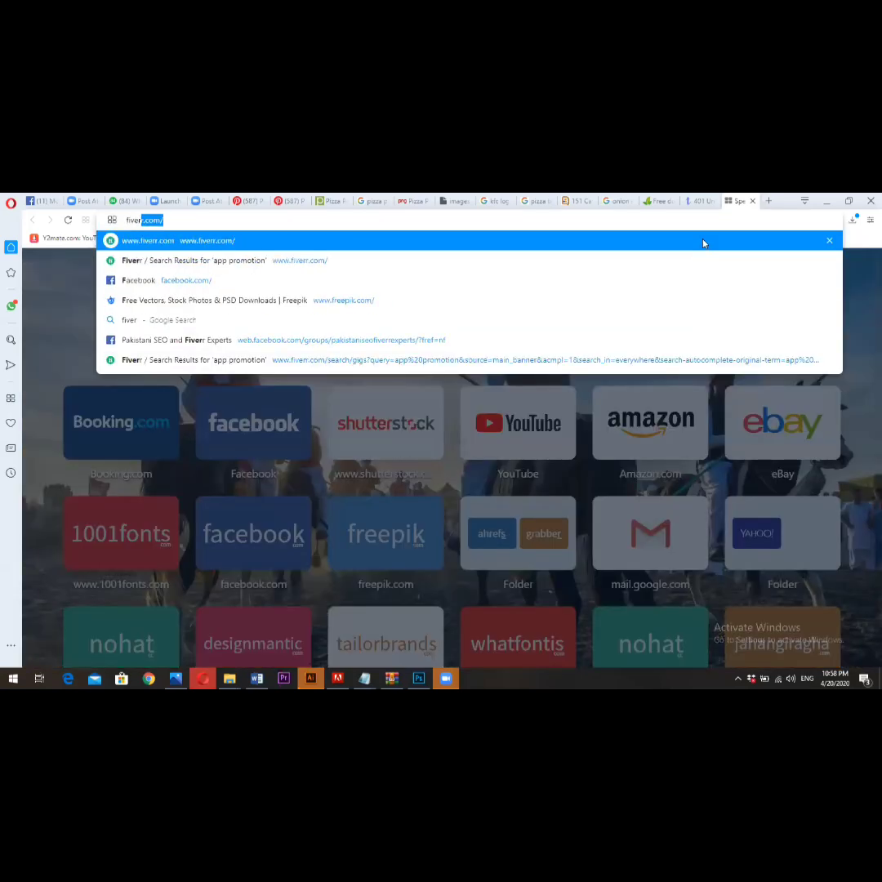
key("Return")
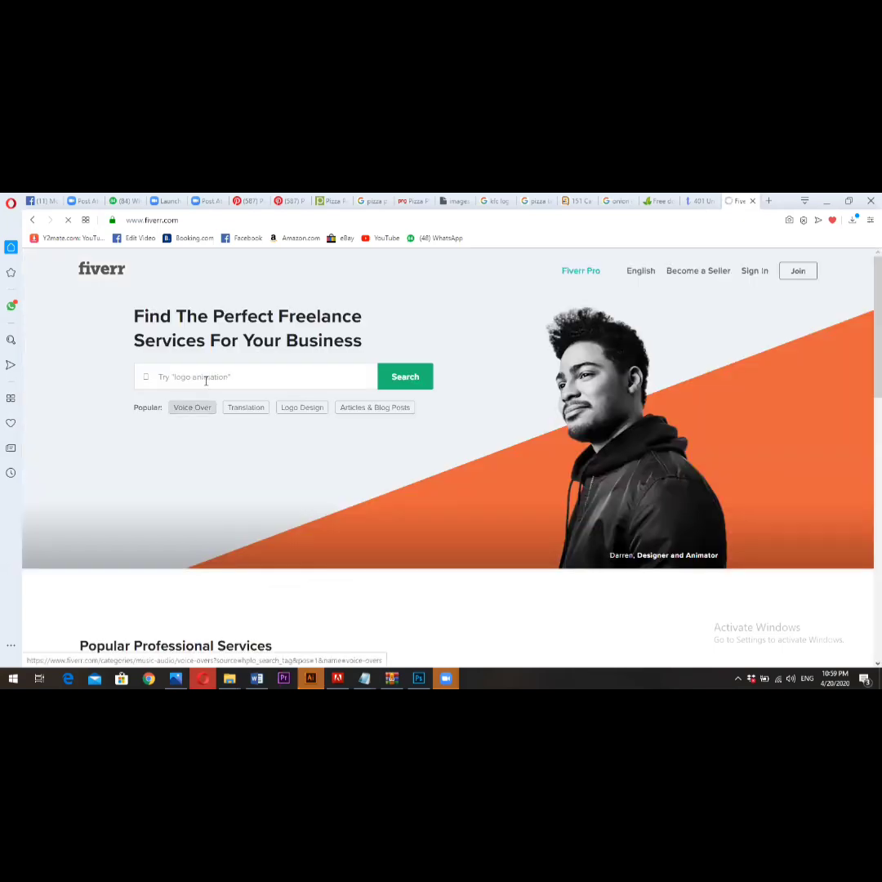
left_click(205, 379)
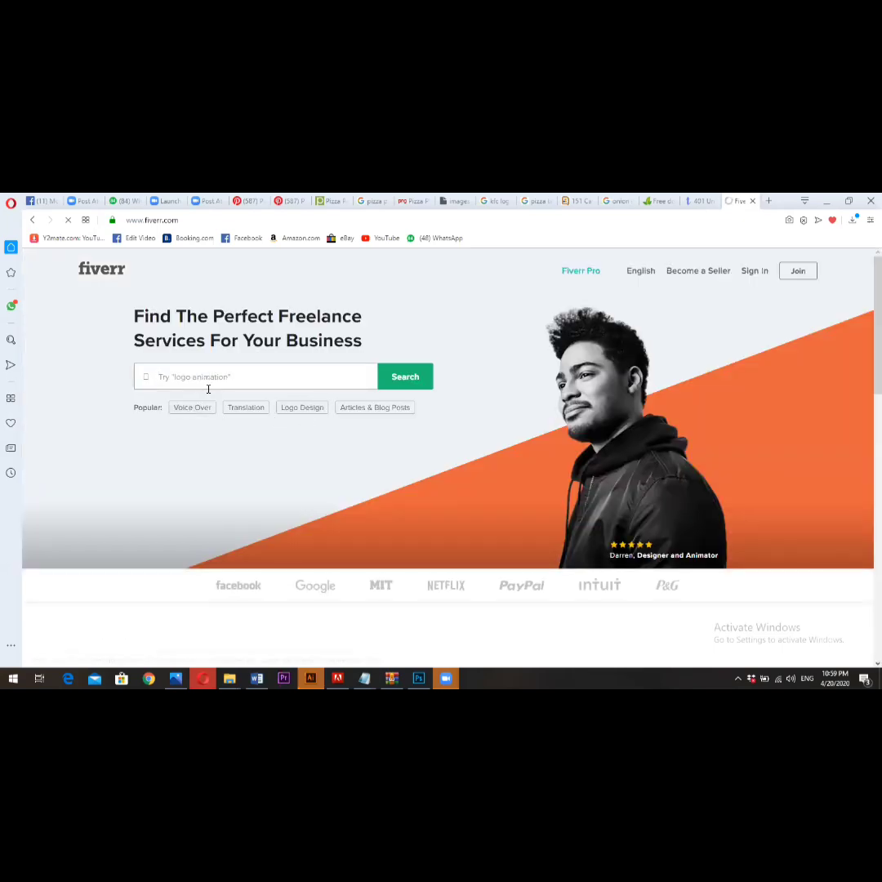
left_click(110, 272)
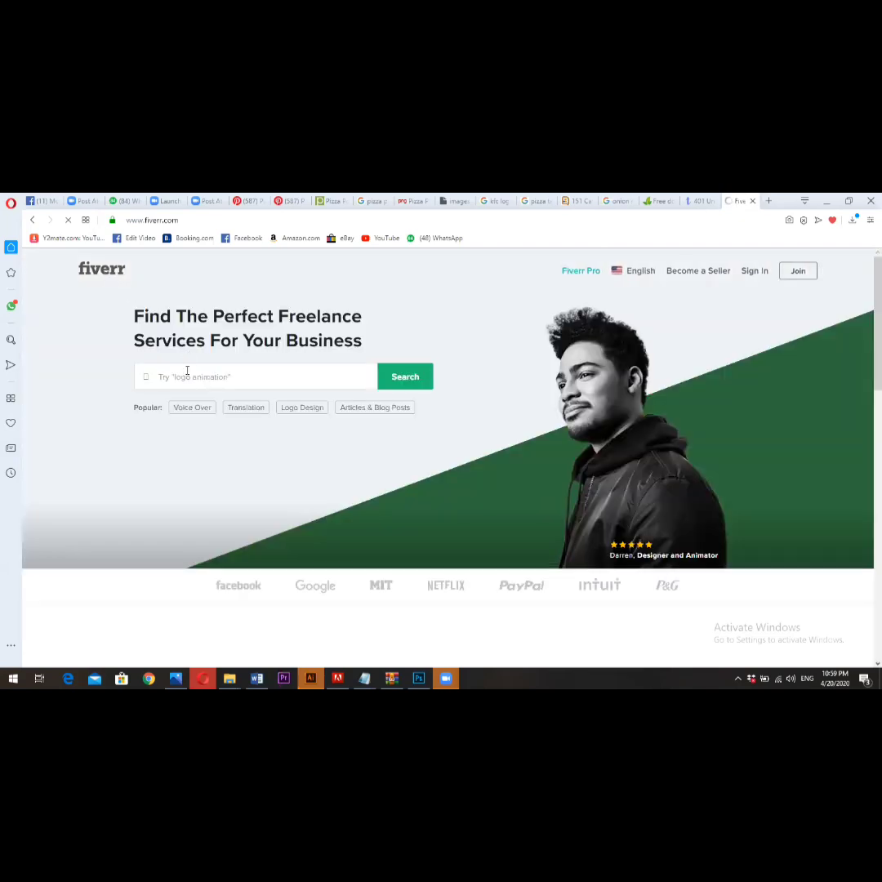
- Search Fiverr for "social media design" and look through the offered gigs and their starting prices
left_click(187, 371)
type("s")
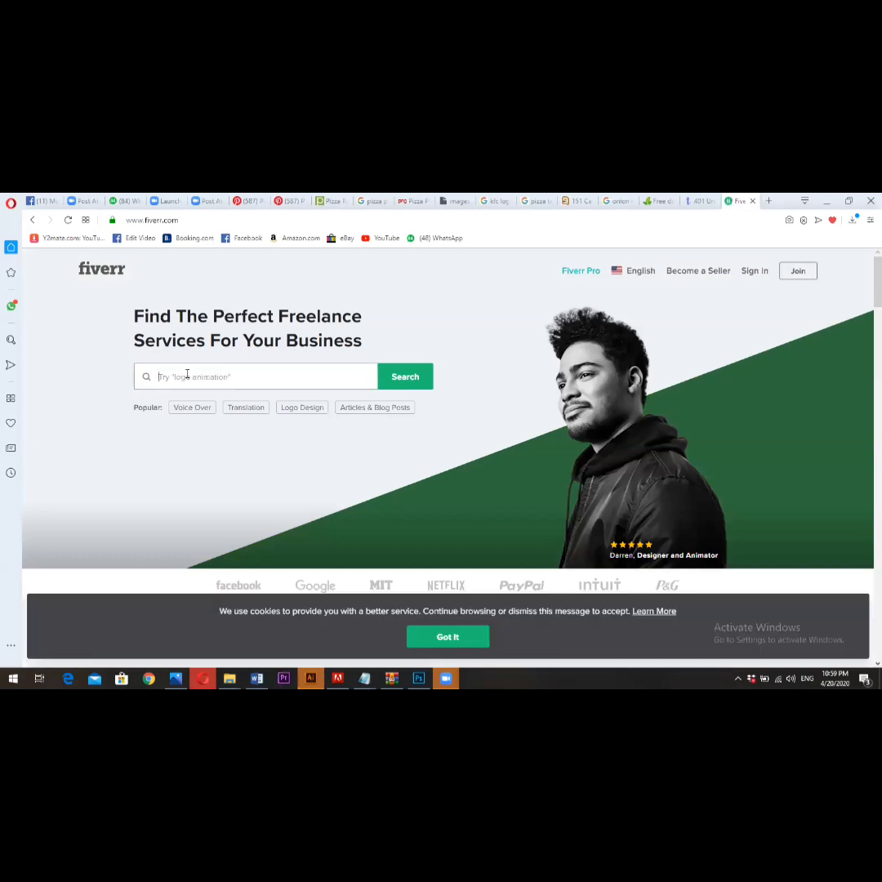
type("soc")
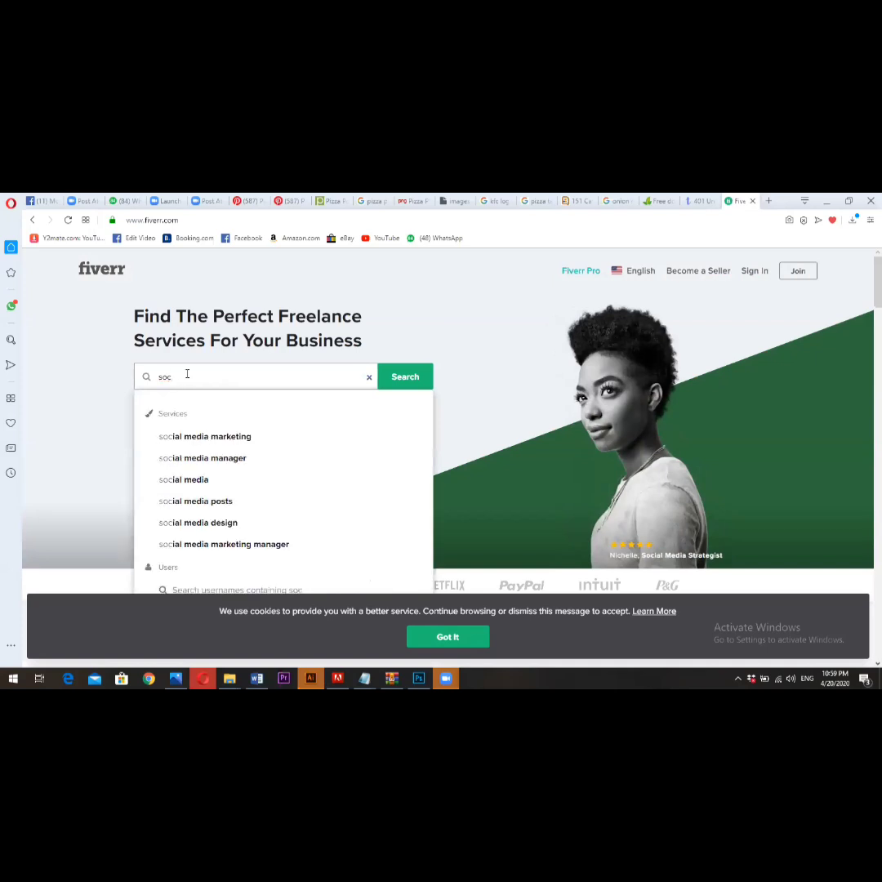
type("ial")
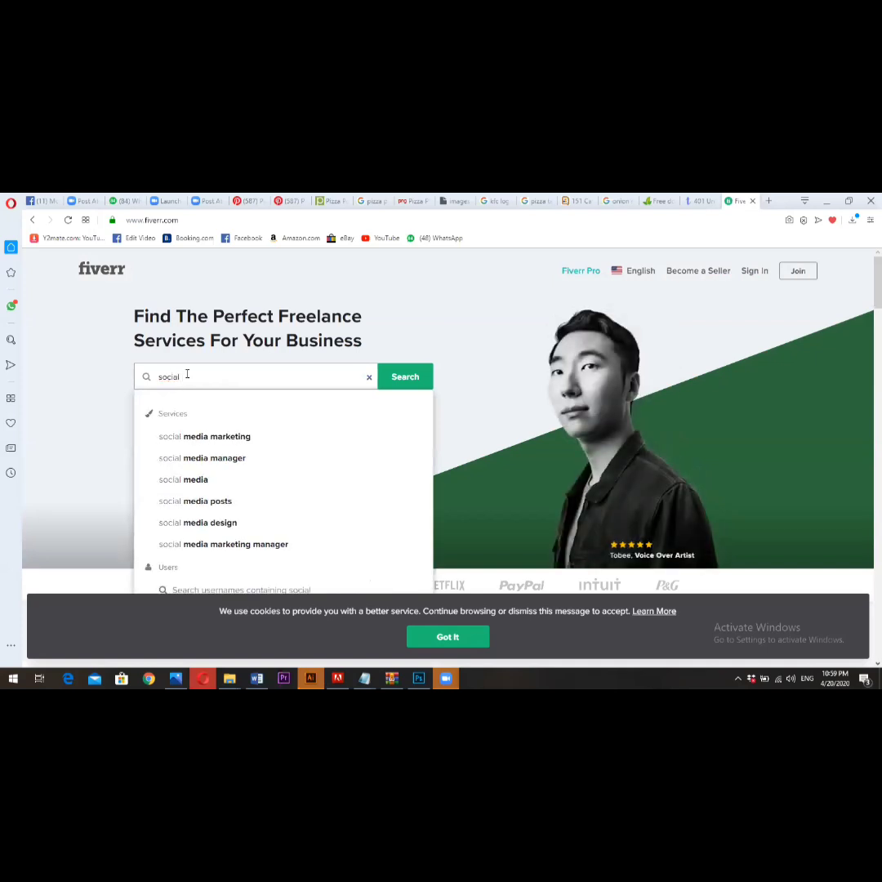
type(" media")
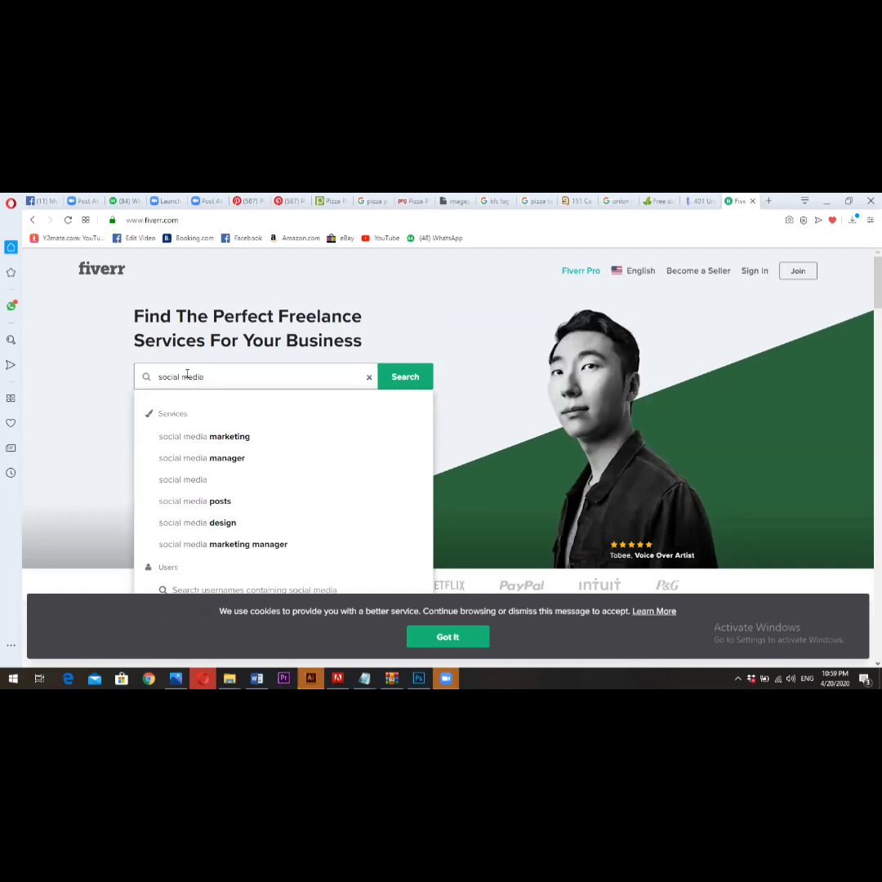
type(" manager")
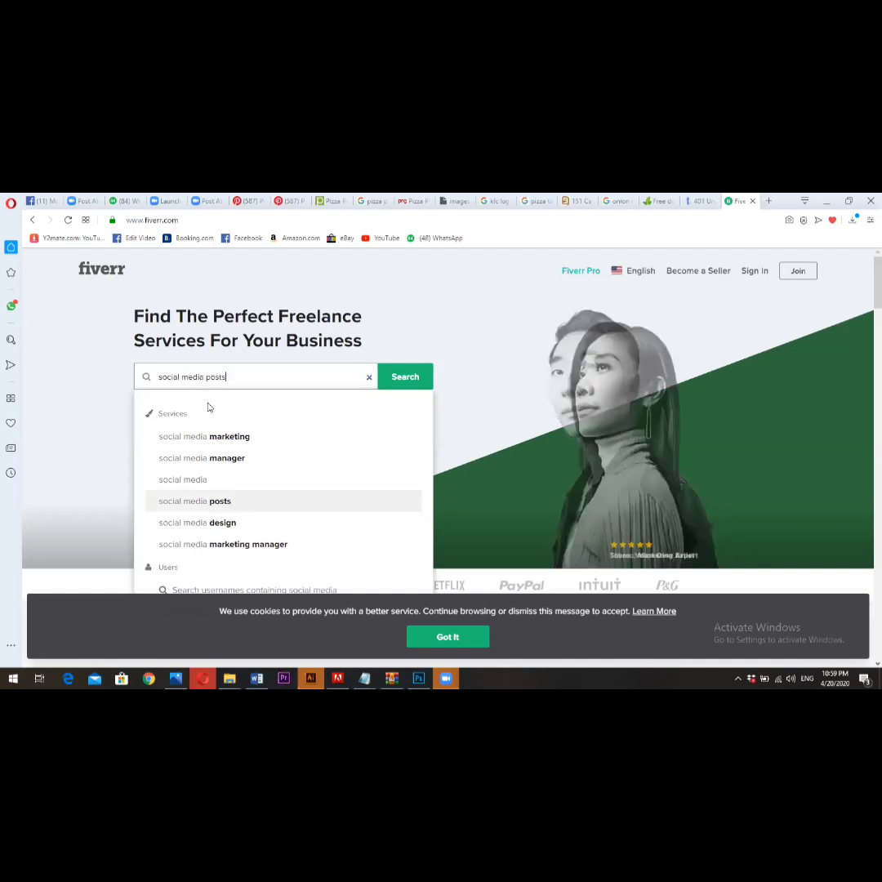
left_click(211, 527)
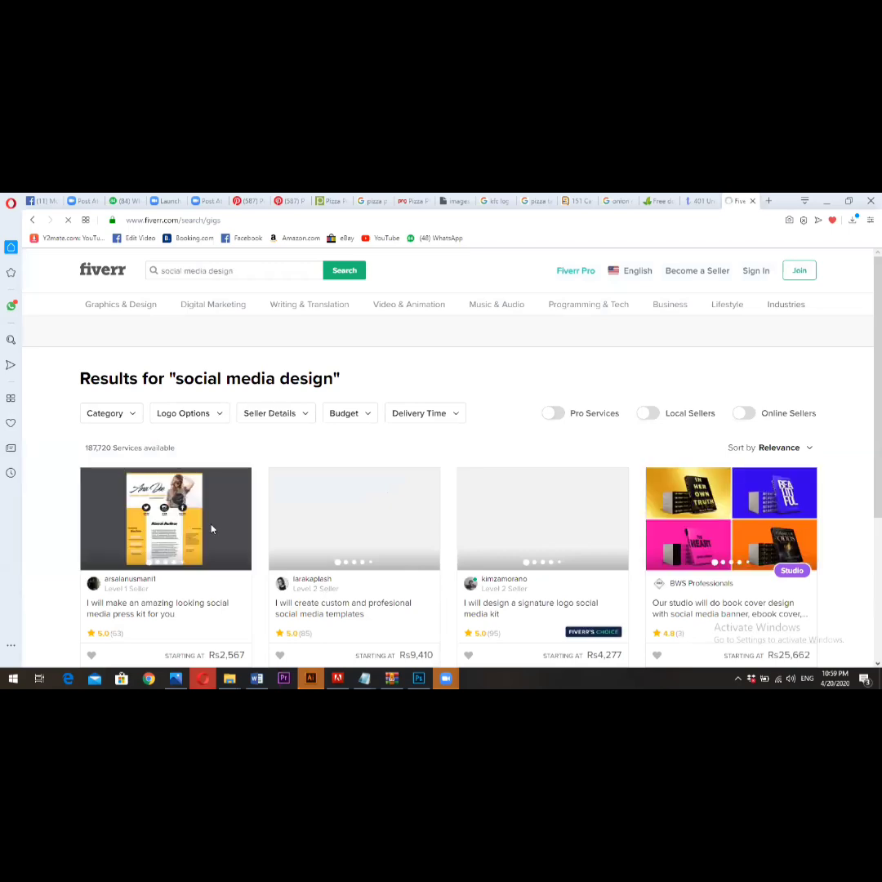
scroll(323, 443, "down", 2)
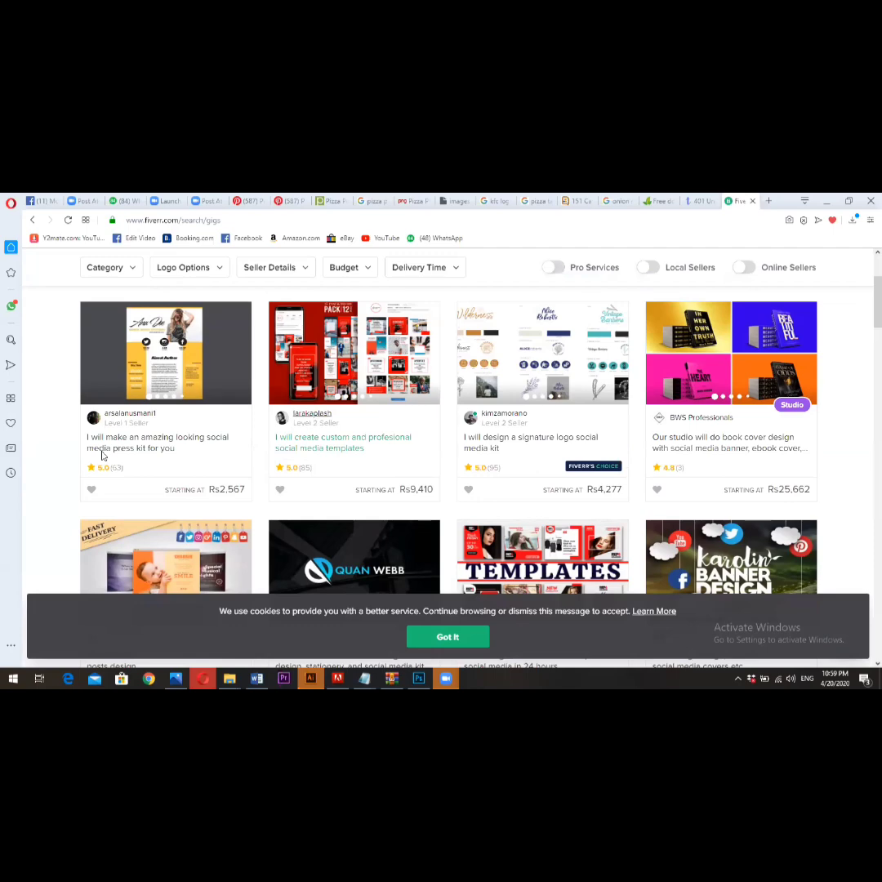
scroll(102, 455, "down", 3)
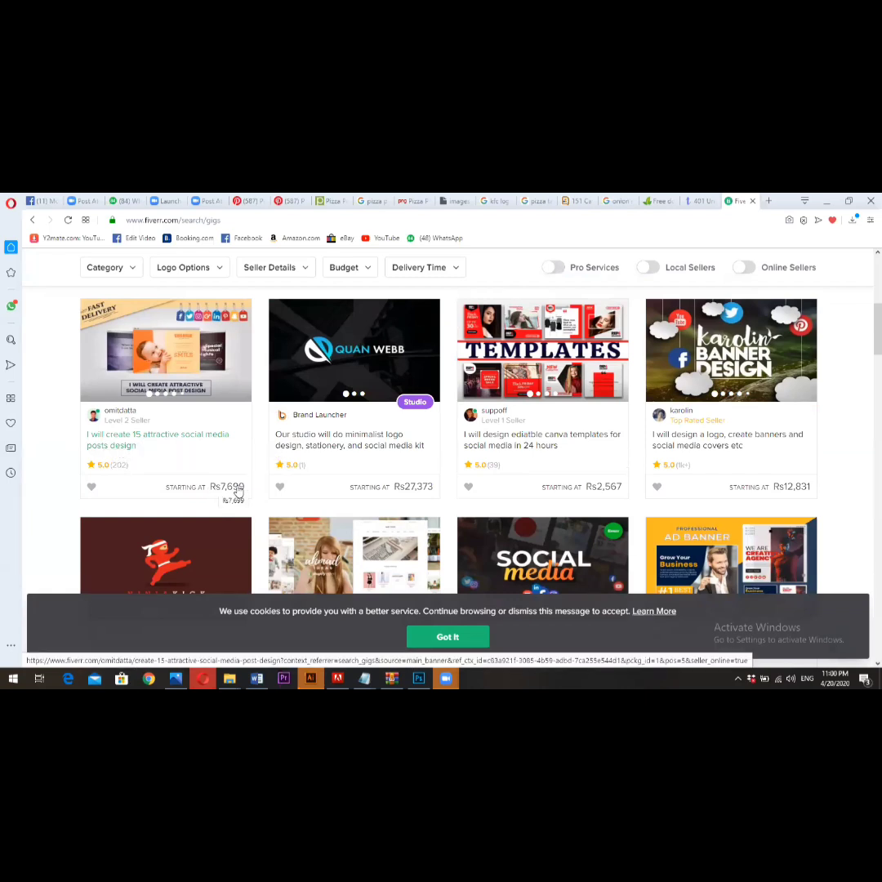
- Compare the starting prices and ratings of the social media post, banner and template gigs across the Fiverr results
scroll(239, 490, "down", 3)
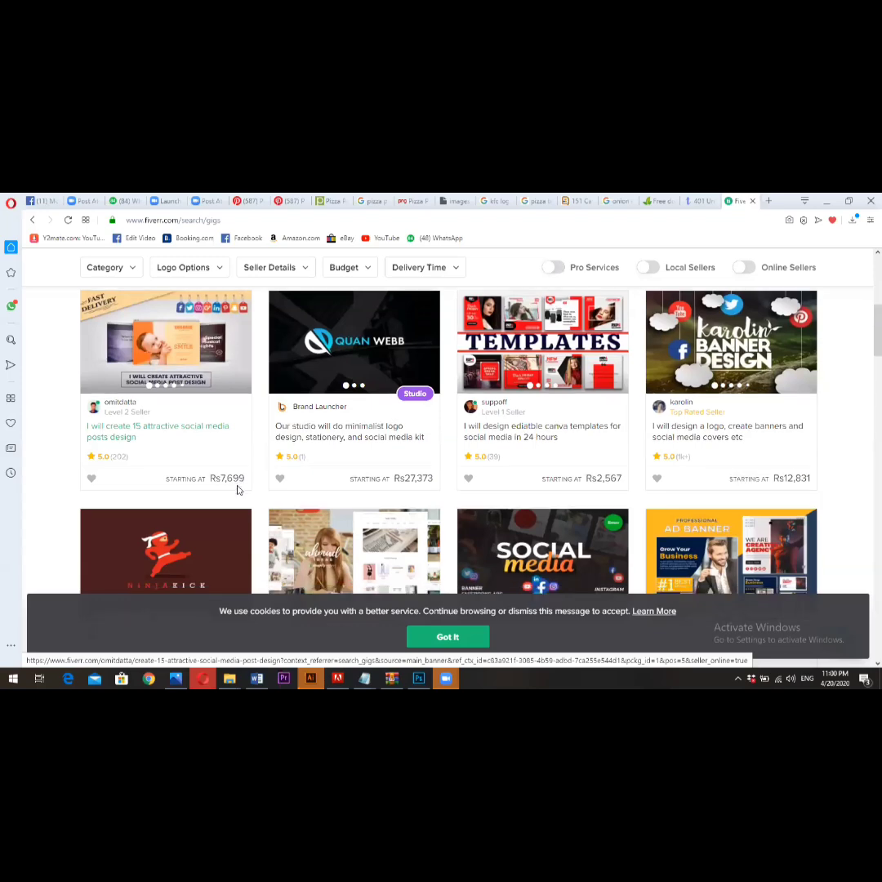
scroll(238, 489, "down", 3)
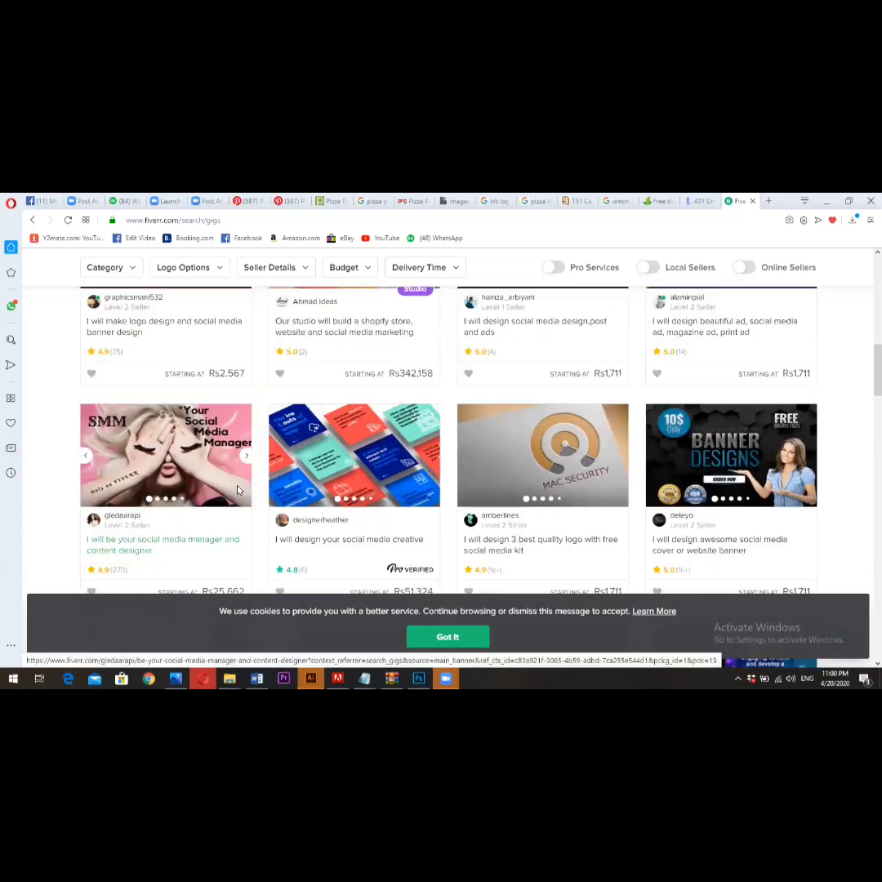
scroll(239, 490, "up", 6)
scroll(239, 489, "up", 2)
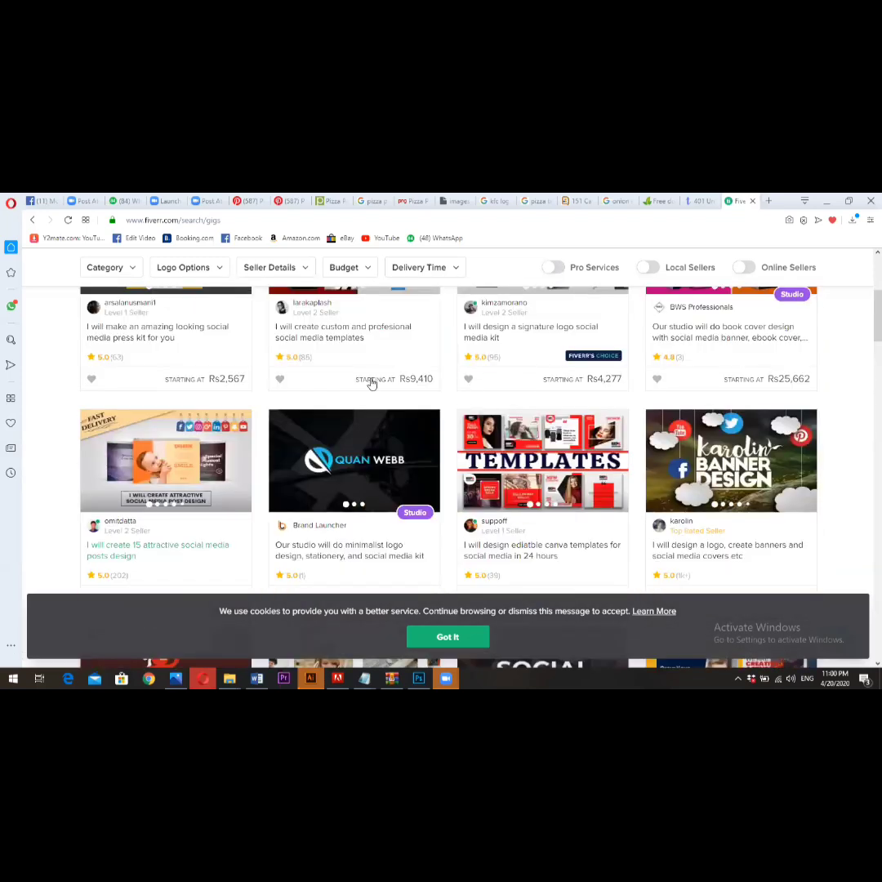
scroll(287, 382, "up", 4)
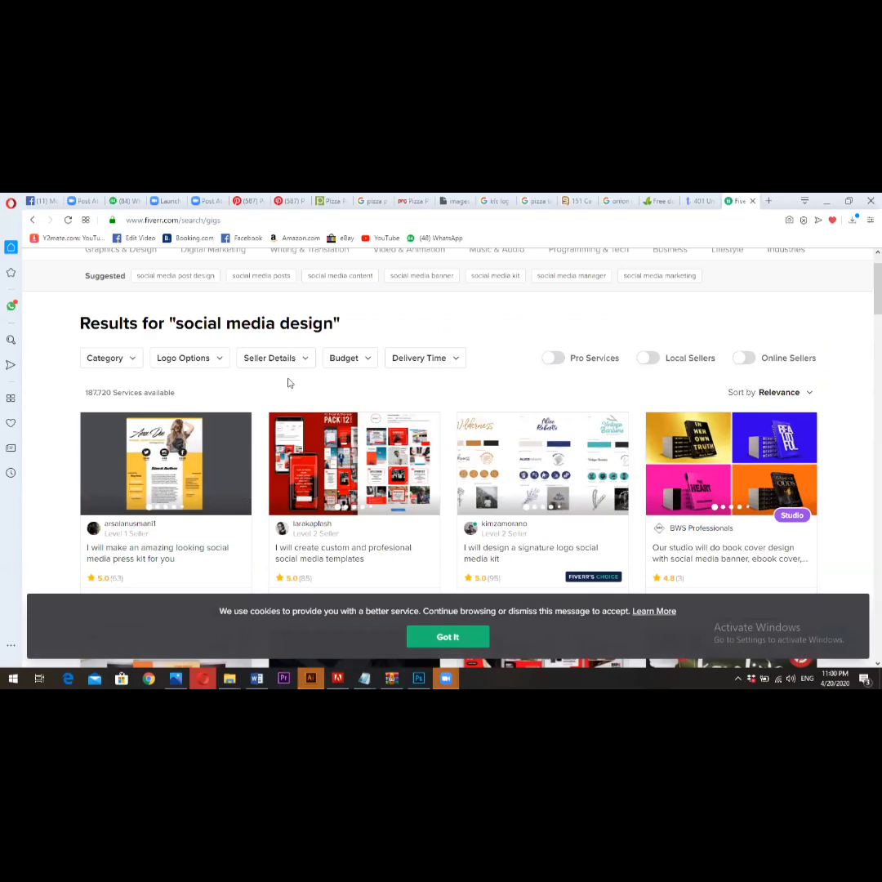
scroll(287, 382, "down", 3)
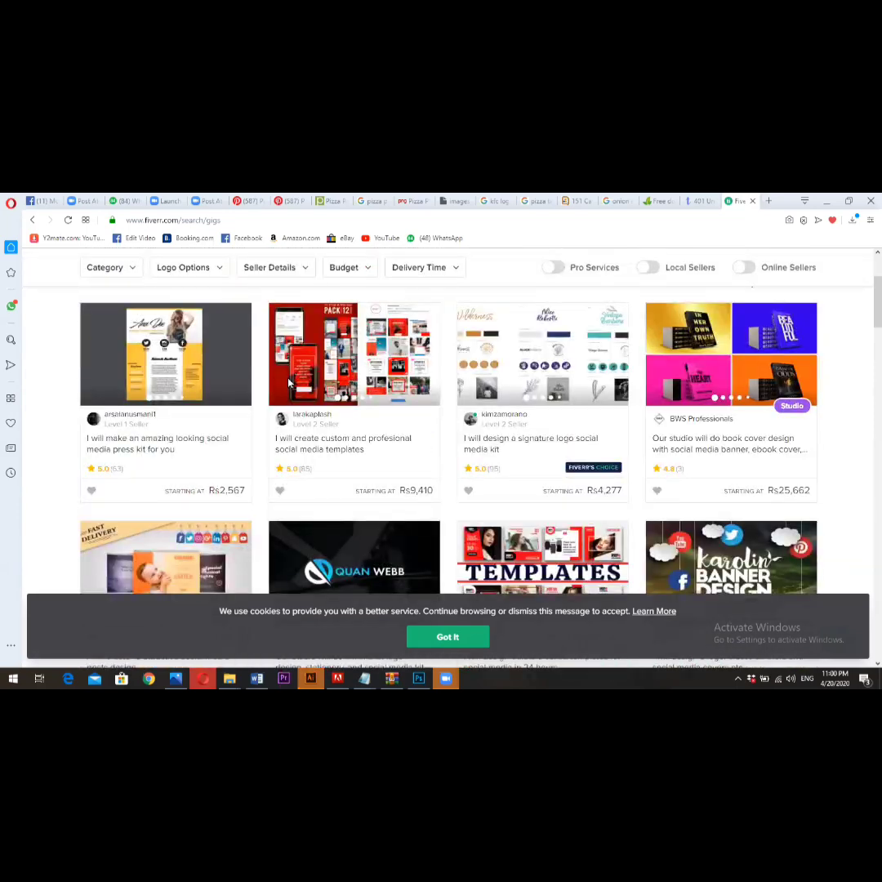
scroll(287, 382, "down", 5)
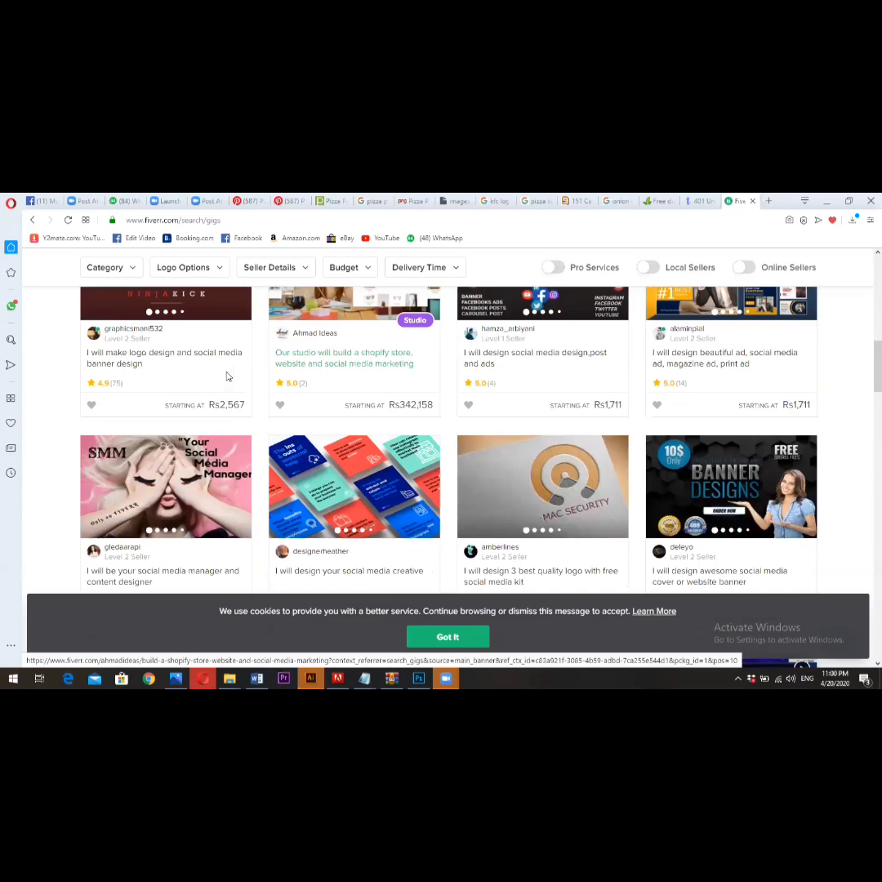
scroll(229, 374, "up", 1)
scroll(244, 419, "down", 6)
scroll(244, 419, "up", 3)
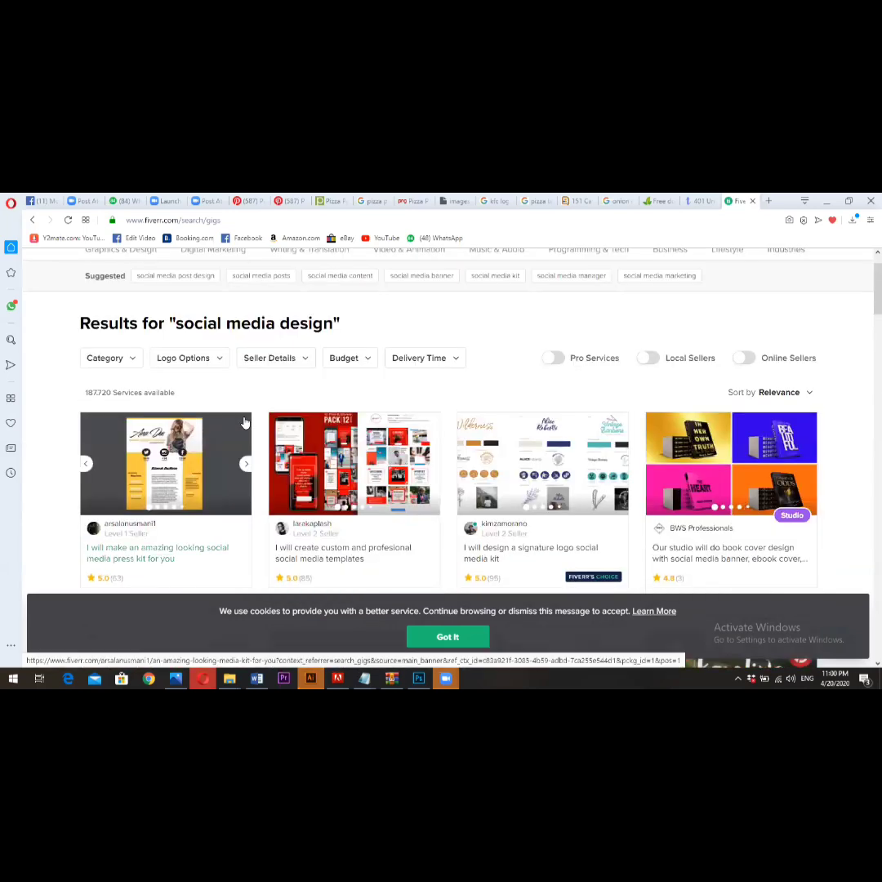